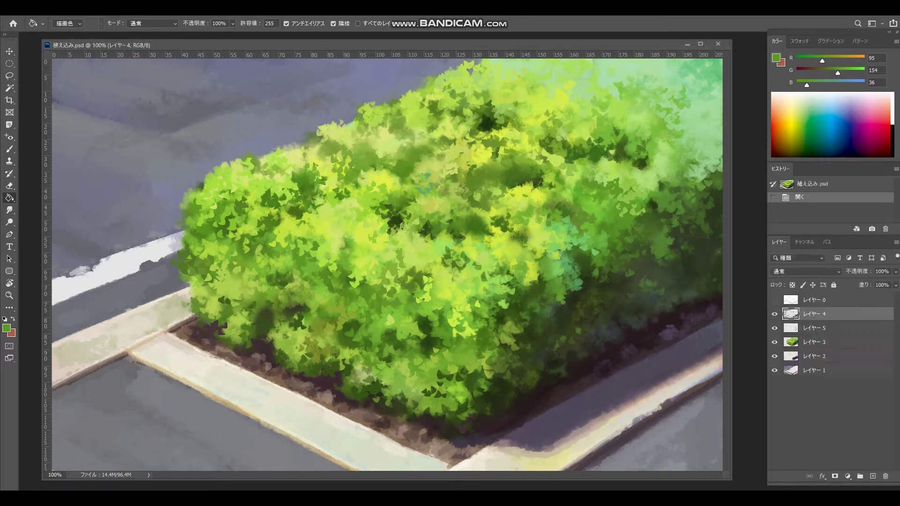
Step: Add a new empty layer above レイヤー 4 and save the document
left_click(873, 476)
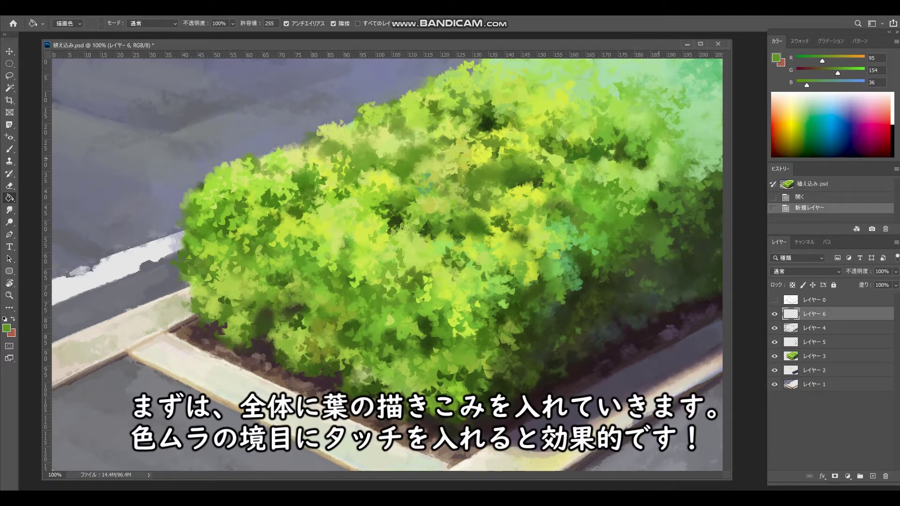
key("ctrl+s")
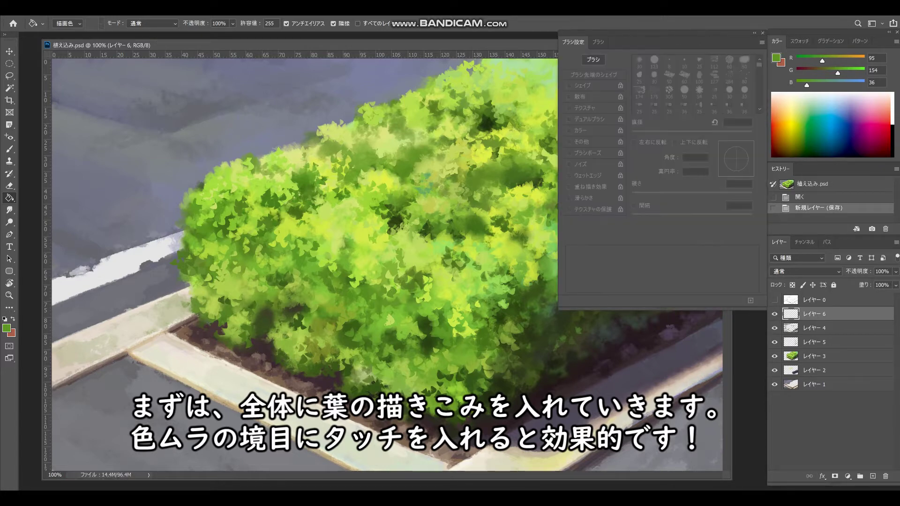
Step: Choose the 109 px brush preset from グループ 1, enable Shape Dynamics and set its spacing to 1%
left_click(598, 42)
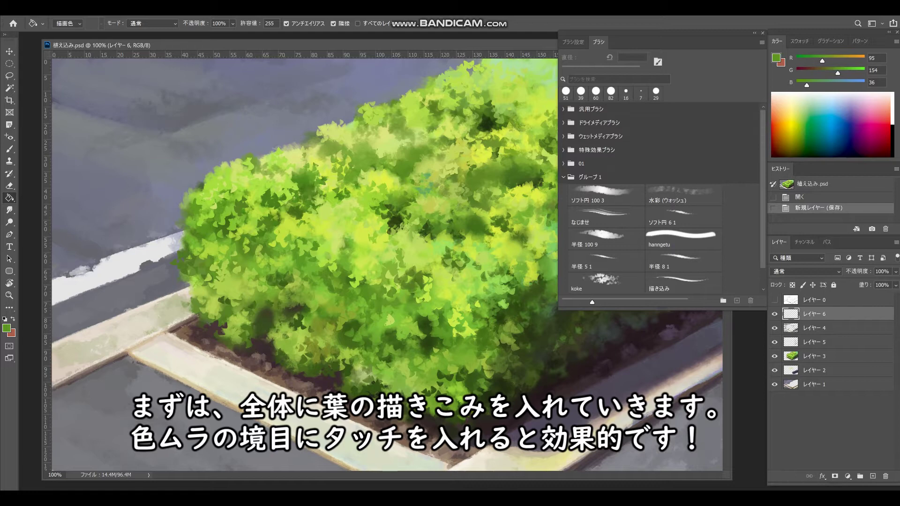
scroll(661, 197, "down", 1)
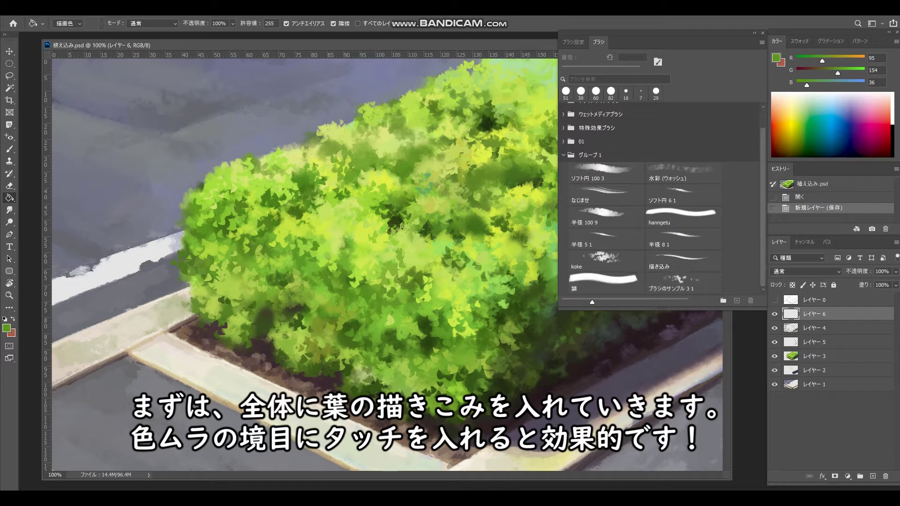
left_click(603, 281)
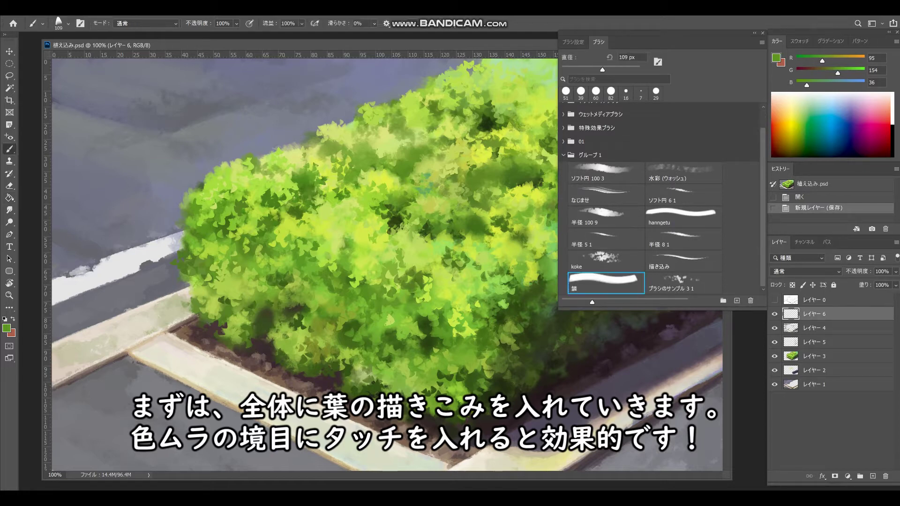
left_click(573, 41)
left_click(569, 85)
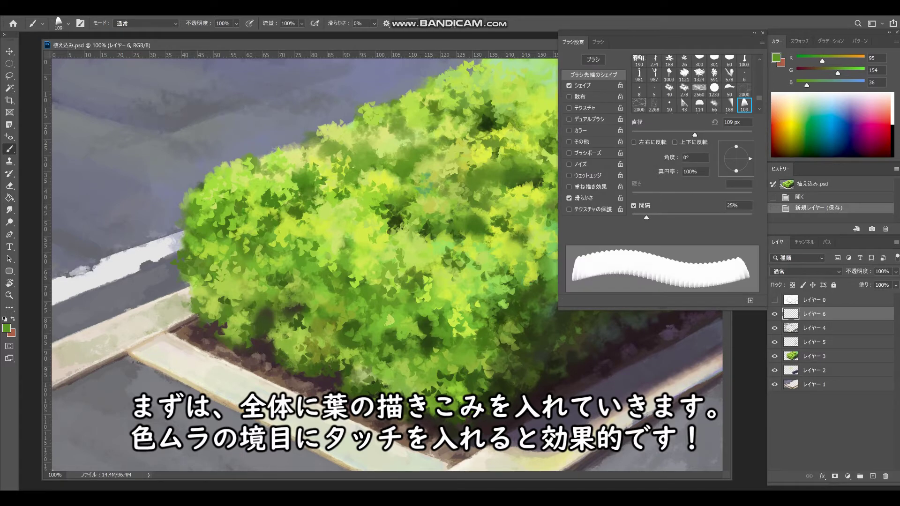
left_click_drag(646, 218, 632, 218)
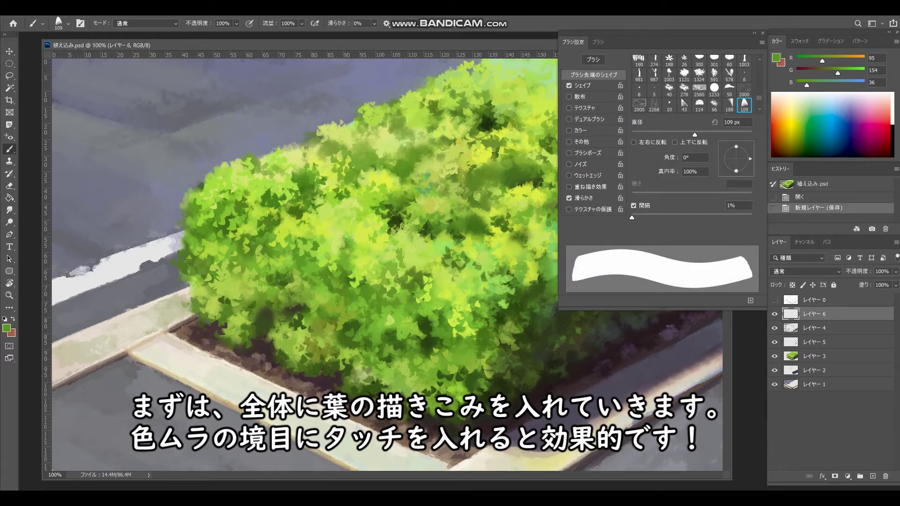
Step: Set the brush's size control to pen pressure, its tip angle to 149° and its roundness to 55%
left_click_drag(736, 146, 735, 151)
left_click(583, 86)
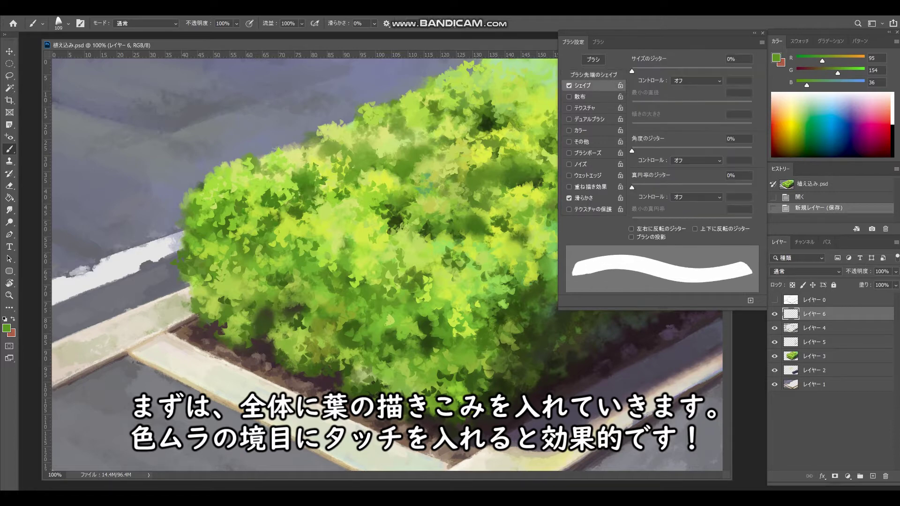
left_click(696, 81)
left_click(681, 111)
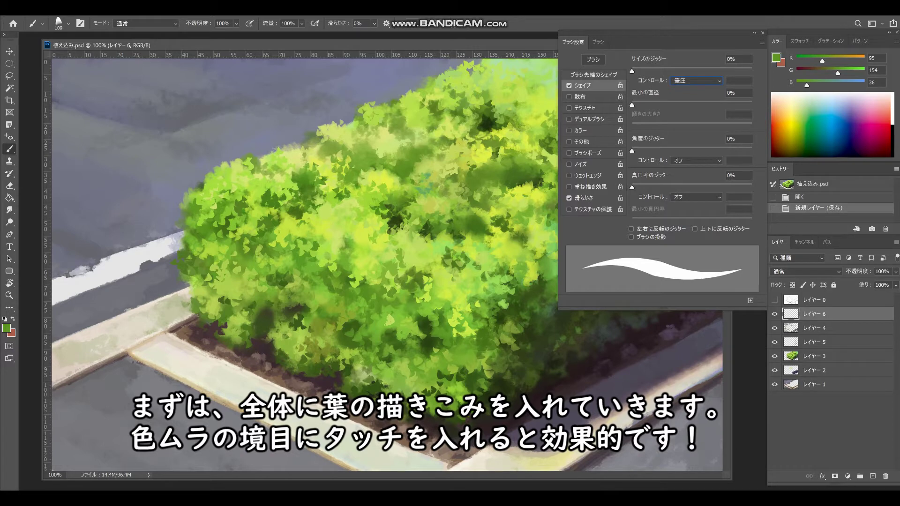
left_click(593, 75)
mouse_move(736, 151)
left_mouse_down()
mouse_move(727, 170)
mouse_move(724, 152)
mouse_move(740, 152)
left_mouse_up()
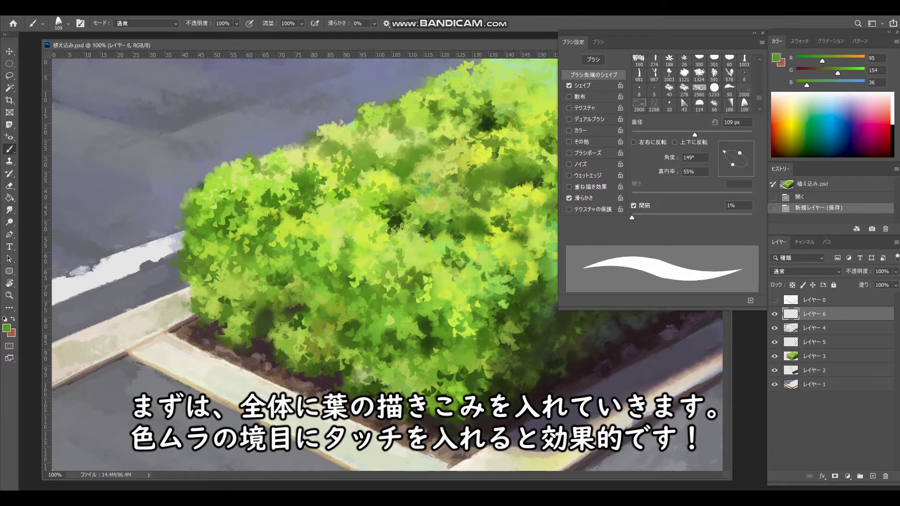
Step: Sample the green RGB 104, 159, 51 from the hedge's shaded right face and try a leaf dab there
key("F5")
left_click_drag(564, 306, 582, 324)
left_click(563, 304, "alt")
left_click(564, 306)
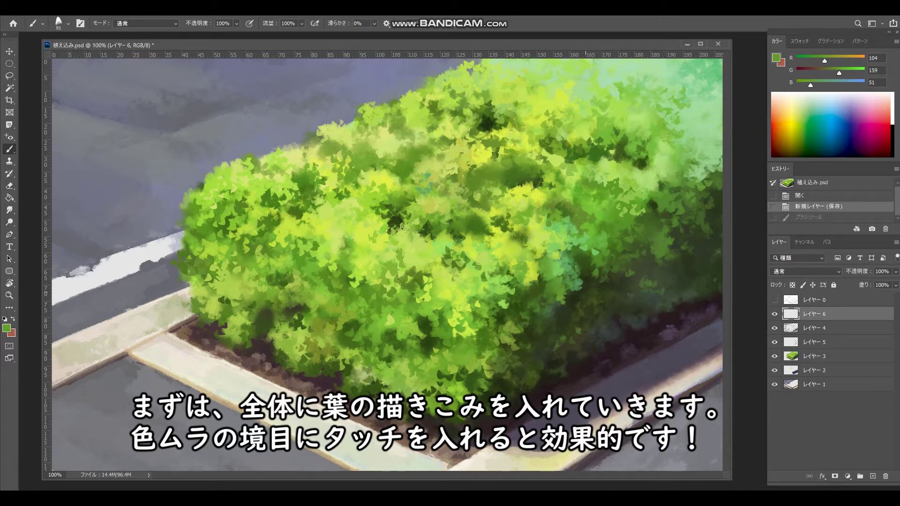
Step: Reduce the brush to 63 px and set its tip angle to 179° and roundness to 47%
left_click_drag(587, 302, 582, 302)
key("F5")
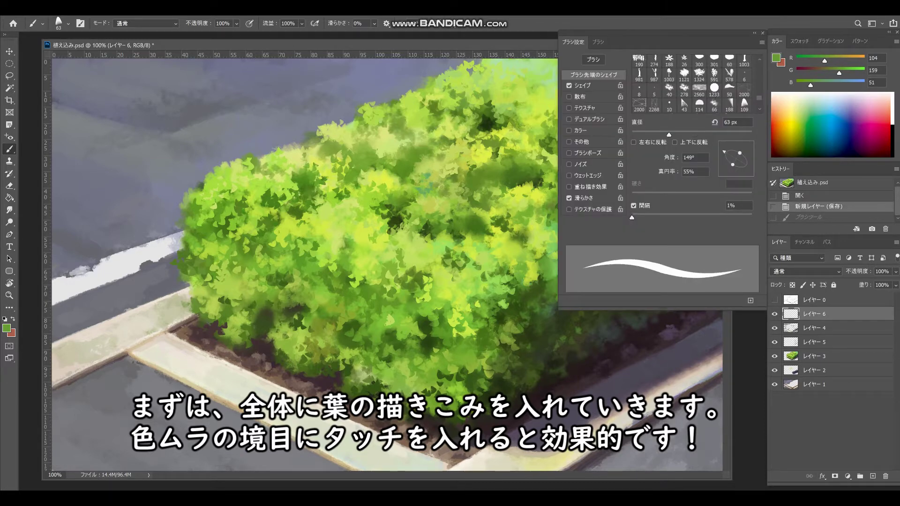
left_click_drag(739, 154, 736, 153)
key("F5")
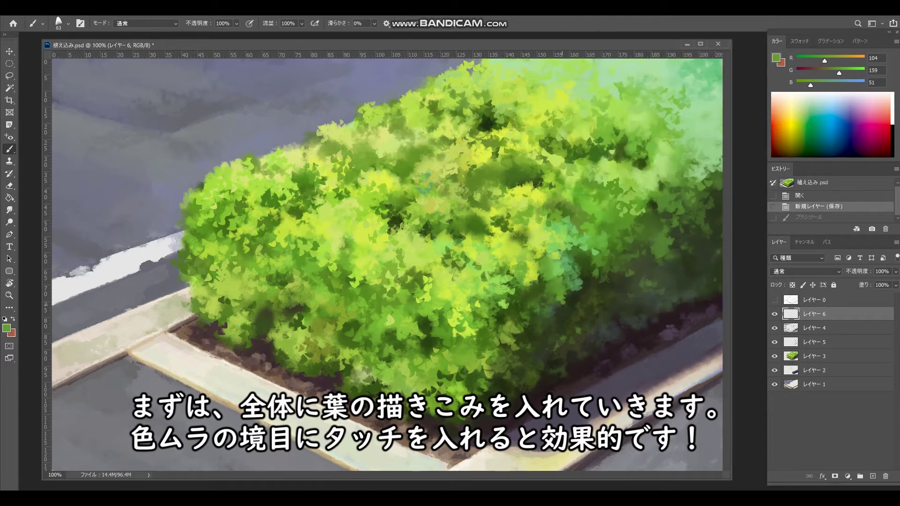
Step: Enlarge the brush to 79 px and dab small leaves just below the teal patch on the hedge's shaded face
left_click_drag(563, 305, 573, 297)
key("ctrl+z")
left_click(569, 308)
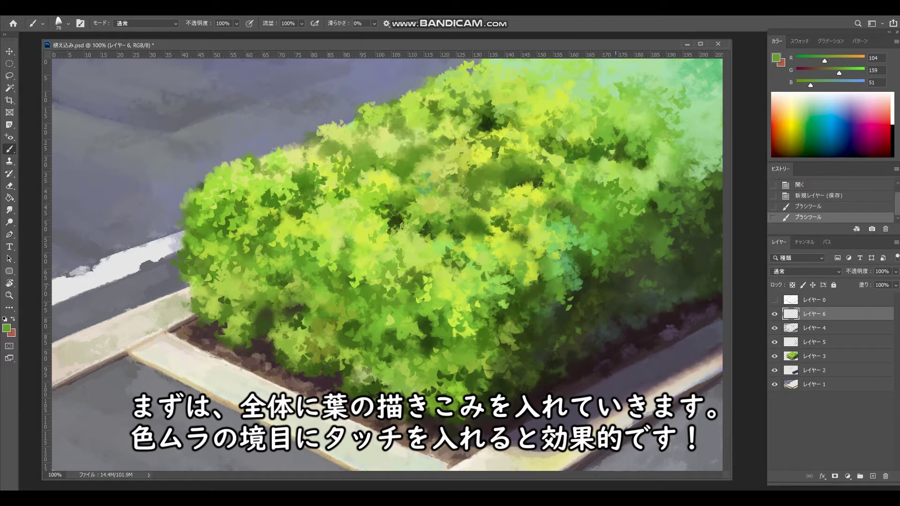
key("F5")
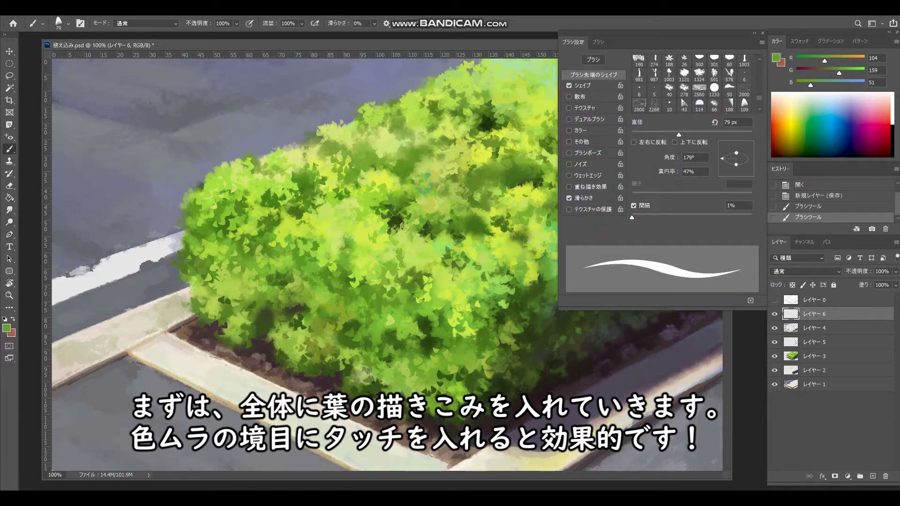
key("F5")
left_click(569, 308)
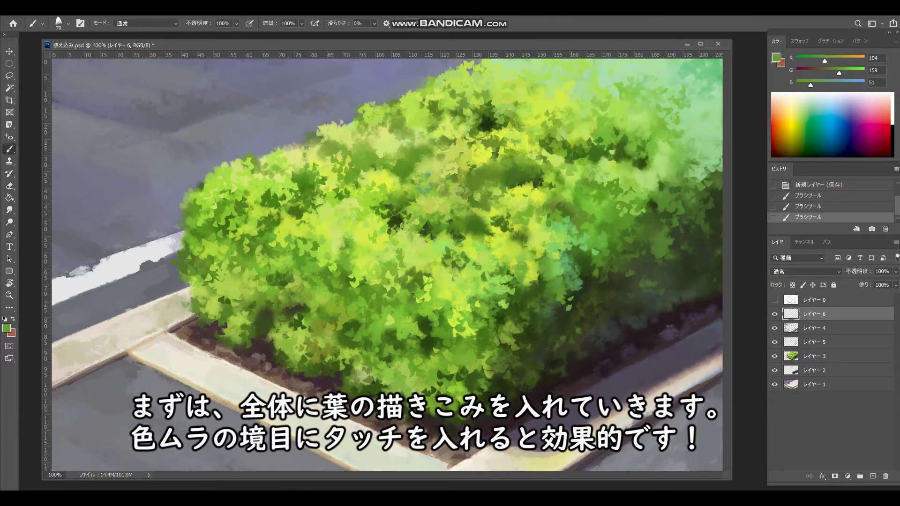
Step: Reduce the brush to 59 px and refine the small leaf cluster on the hedge's shaded face, redoing unsatisfactory dabs
left_click_drag(560, 309, 557, 309)
left_click(576, 305)
key("ctrl+z")
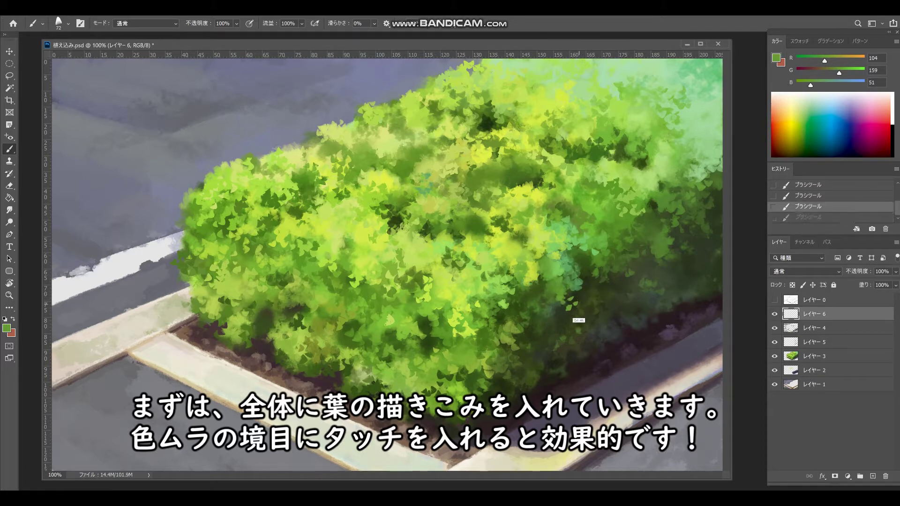
left_click_drag(579, 310, 576, 310)
left_click(575, 309)
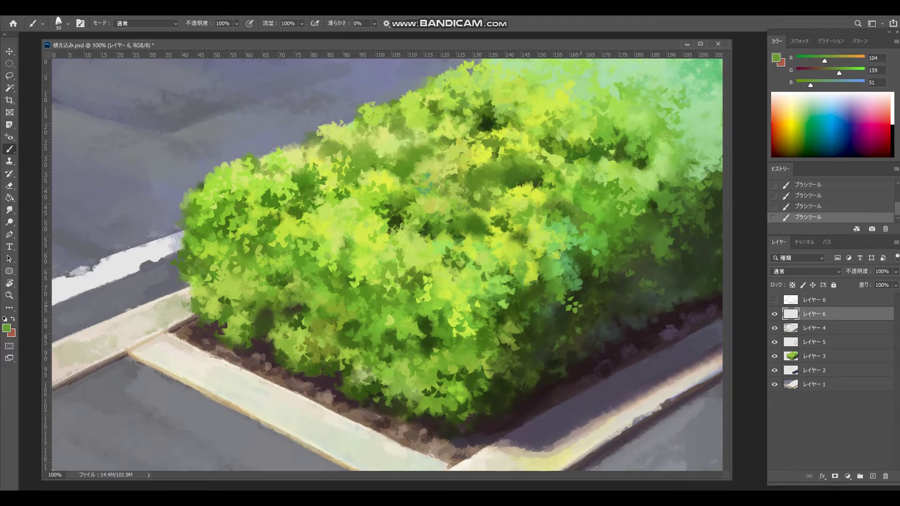
key("ctrl+z")
left_click(578, 305)
Step: Sample the green RGB 97, 144, 45 near the hedge's lower front corner and dab leaves there, redoing unsatisfactory ones
left_click(485, 377, "alt")
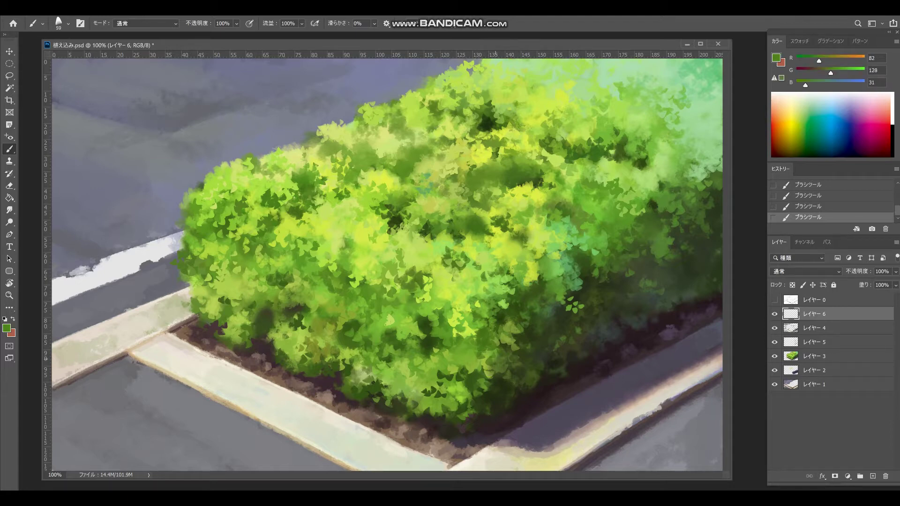
key("F5")
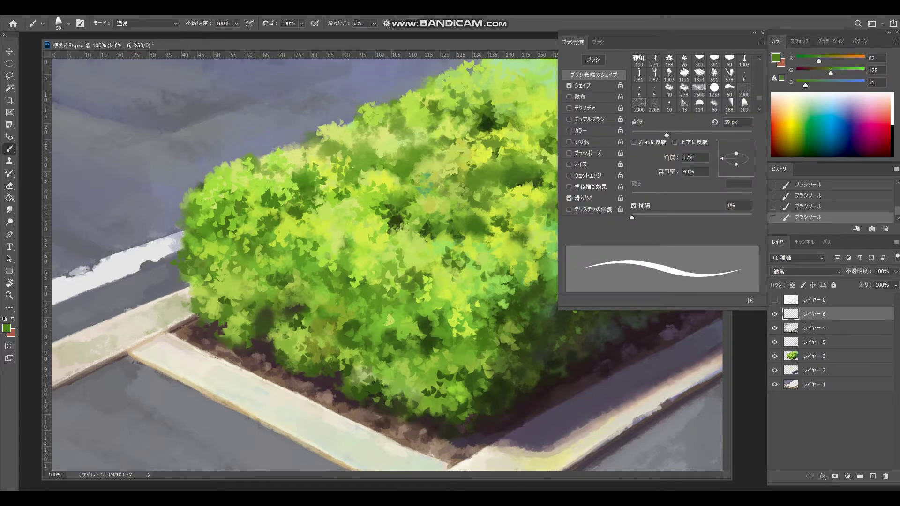
key("F5")
left_click(495, 371, "alt")
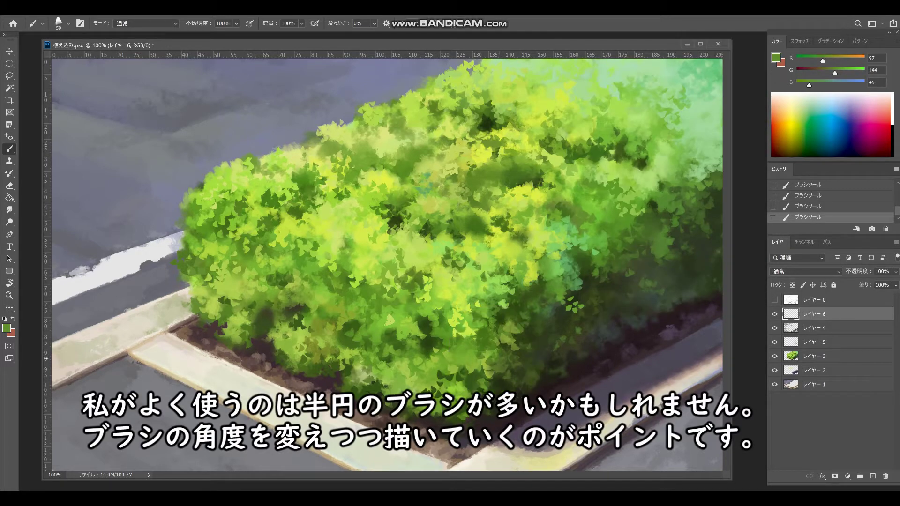
key("ctrl+z")
left_click(499, 360)
key("ctrl+z")
left_click(506, 354)
key("ctrl+z")
key("ctrl+shift+z")
Step: Switch the canvas to full screen mode and set the brush tip angle to 13°
key("F5")
left_click(749, 164)
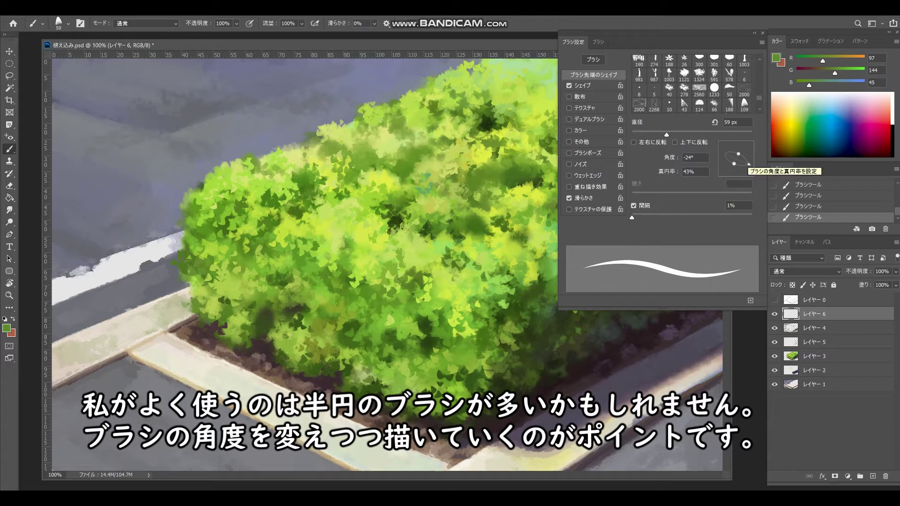
key("f")
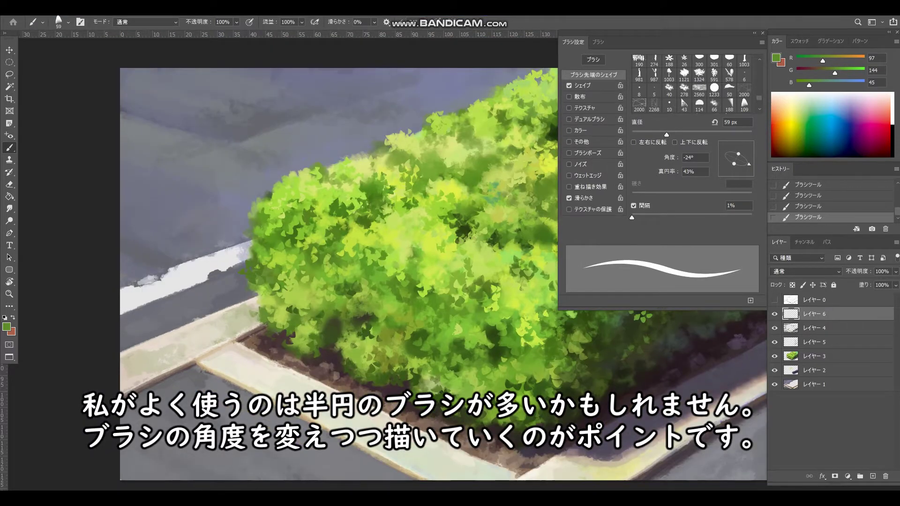
left_click_drag(356, 282, 331, 254)
left_click_drag(422, 263, 376, 259)
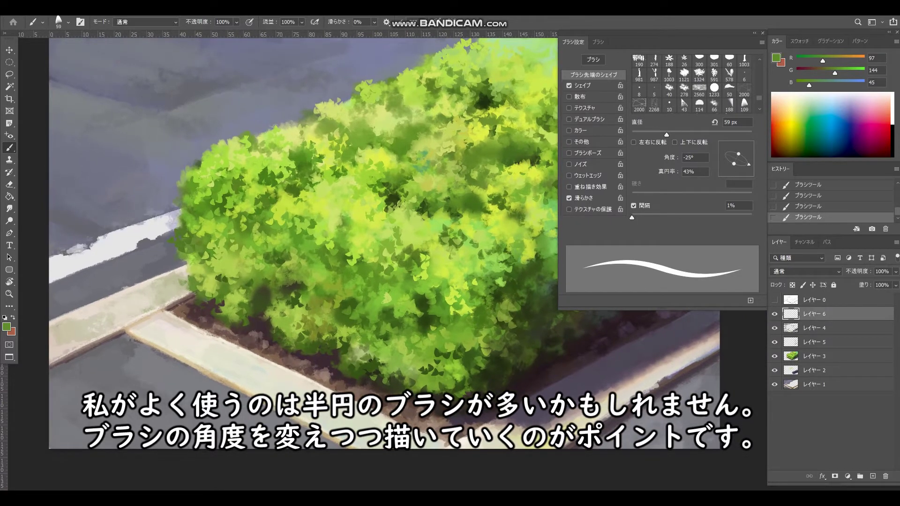
left_click_drag(749, 164, 750, 155)
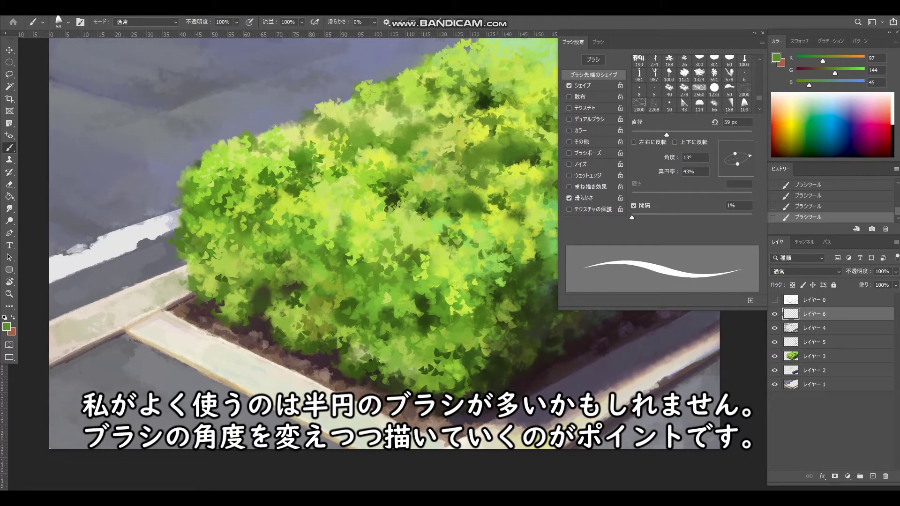
Step: Sample the olive green RGB 129, 151, 56 near the lower front corner and dab leaves over the dark foliage
left_click(489, 353, "alt")
left_click(495, 356)
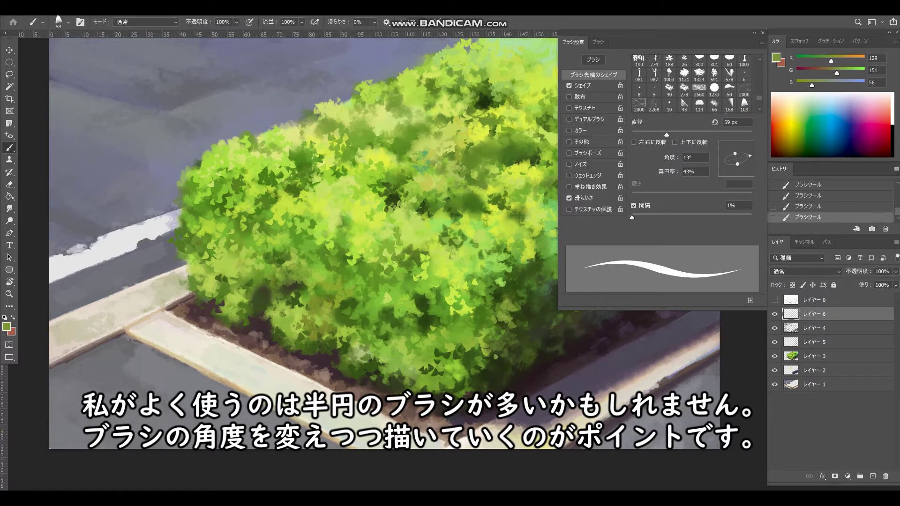
left_click(500, 353)
key("ctrl+z")
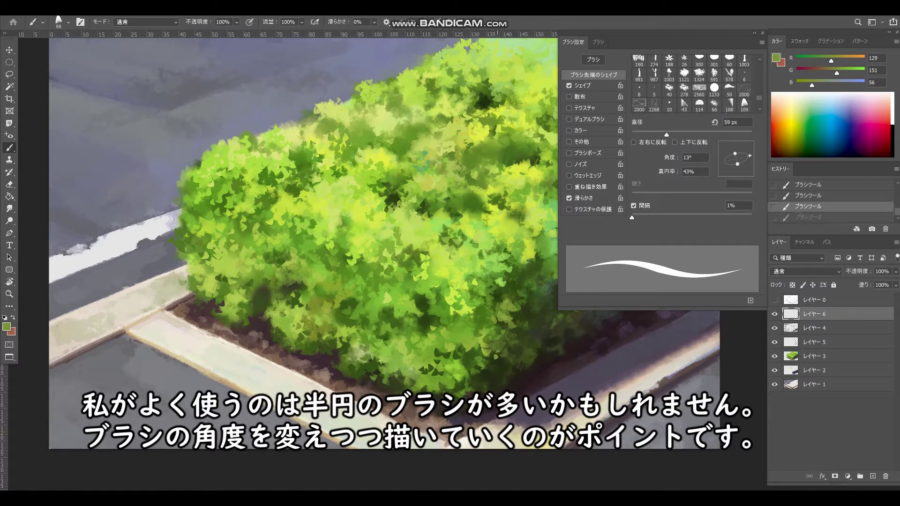
left_click(499, 353)
Step: Set the brush to 56 px, -149° and 39% roundness, and dab differently tilted leaves at the hedge's lower front corner
mouse_move(750, 156)
left_mouse_down()
mouse_move(738, 173)
mouse_move(728, 159)
mouse_move(728, 168)
left_mouse_up()
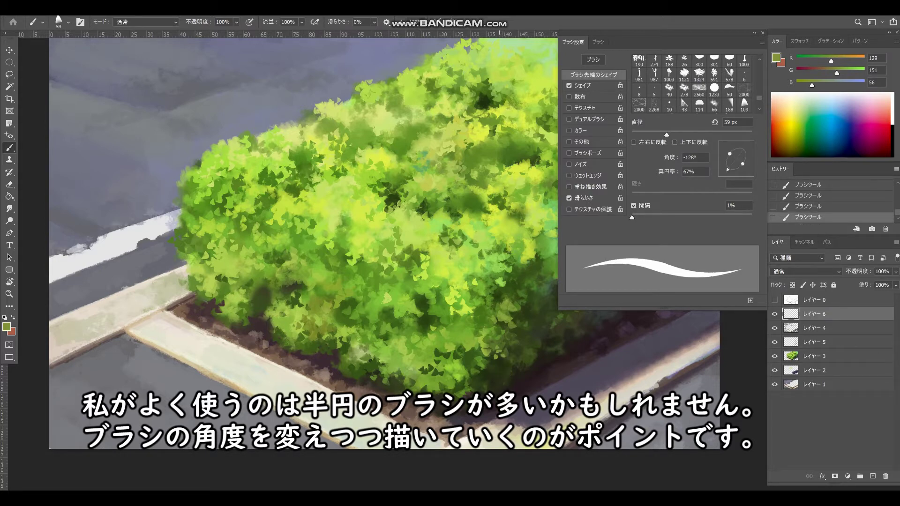
left_click_drag(499, 359, 498, 359)
key("ctrl+z")
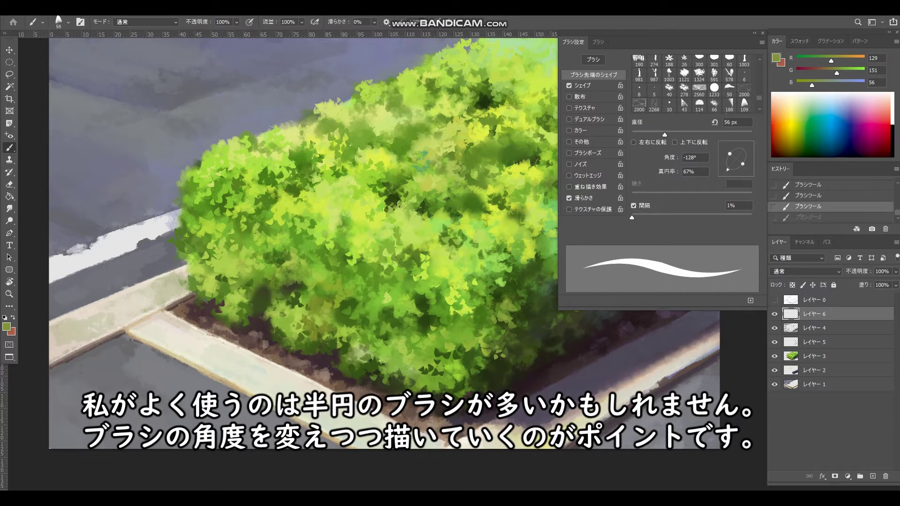
left_click_drag(742, 163, 724, 165)
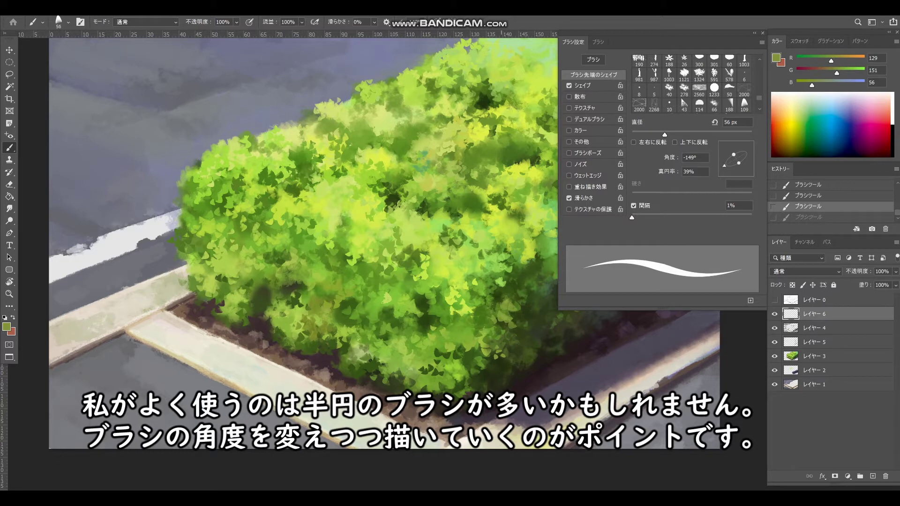
mouse_move(500, 373)
left_mouse_down()
mouse_move(506, 378)
mouse_move(507, 363)
left_mouse_up()
key("ctrl+z")
key("ctrl+z")
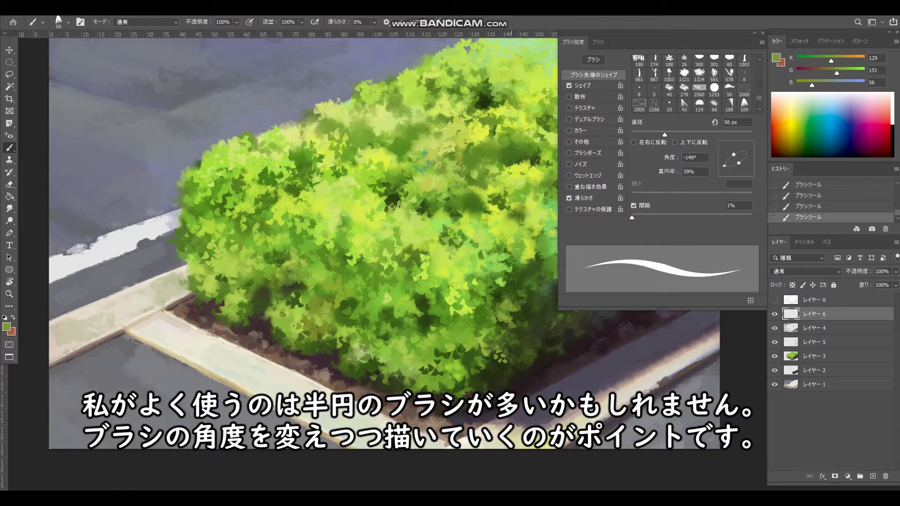
key("ctrl+z")
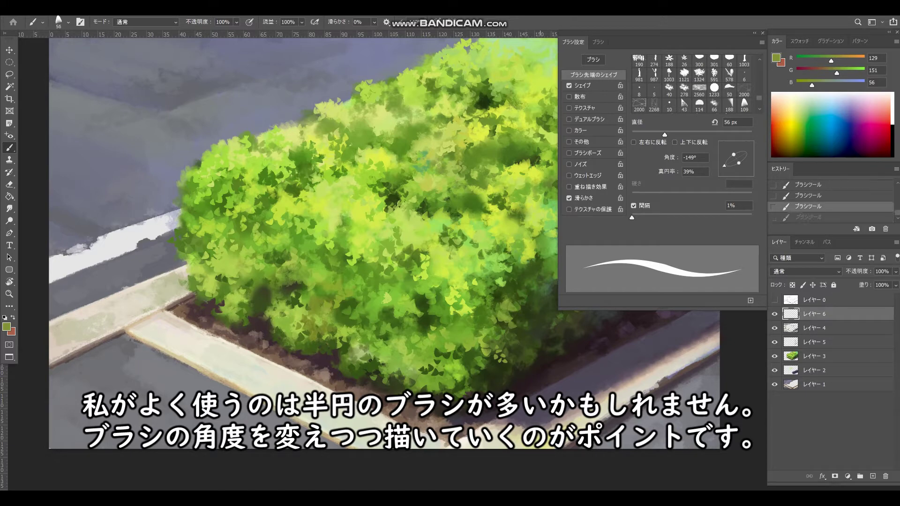
Step: Set the brush tip to -18° and 31% roundness, and add leaves at the corner, sampling the green RGB 107, 157, 47
left_click(749, 163)
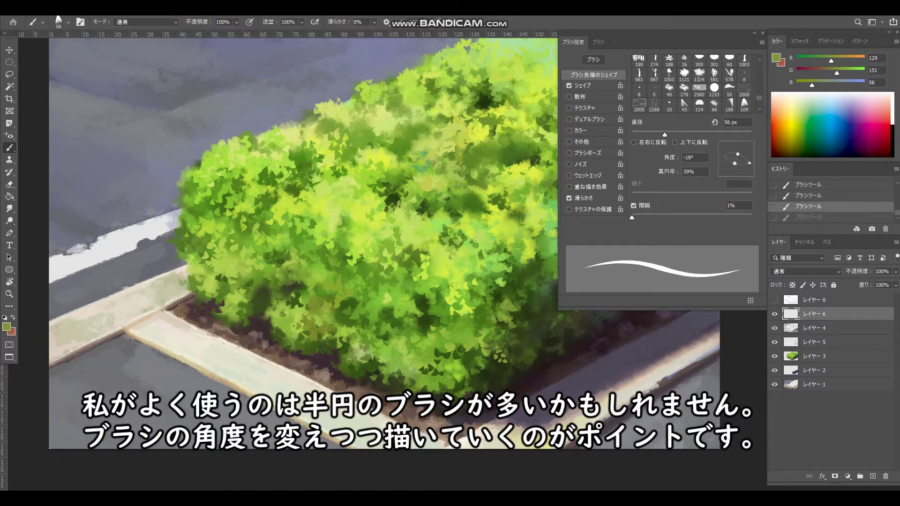
left_click_drag(737, 153, 738, 155)
left_click_drag(505, 368, 486, 368)
key("ctrl+z")
key("ctrl+z")
left_click(484, 365, "alt")
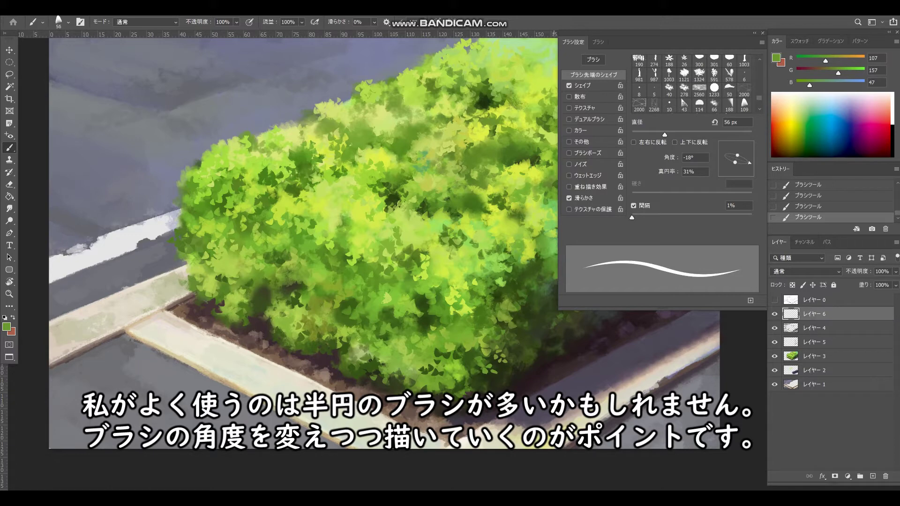
key("F5")
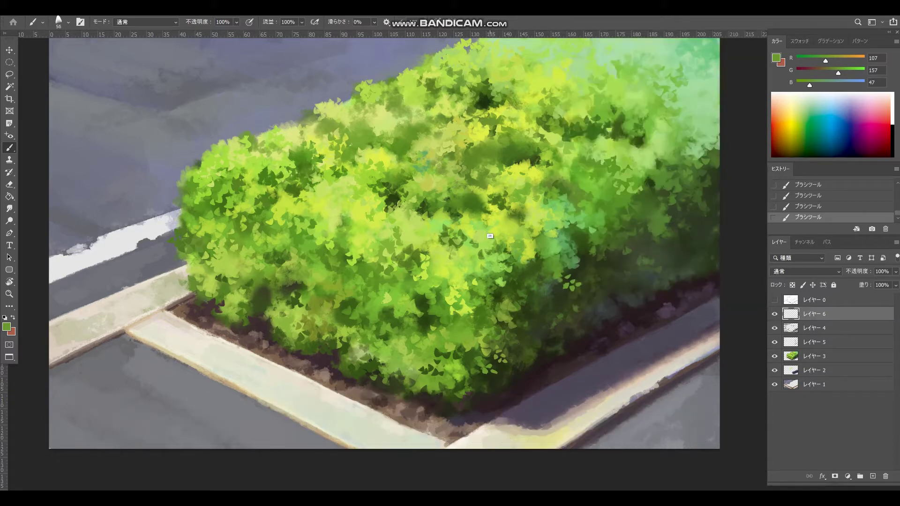
Step: Sample the yellow-green RGB 199, 223, 62 and dab leaves over the dark gap on the hedge's upper face
left_click(490, 220, "alt")
key("ctrl+z")
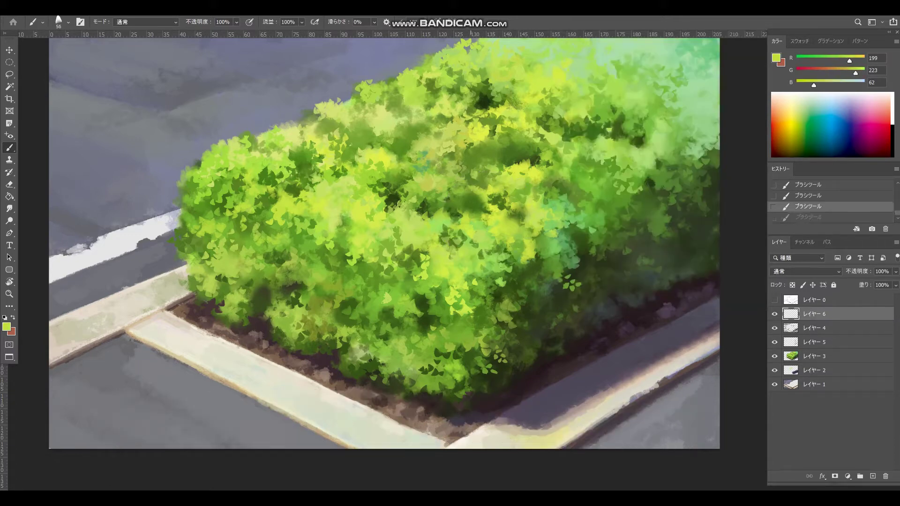
left_click(470, 200)
left_click(475, 201)
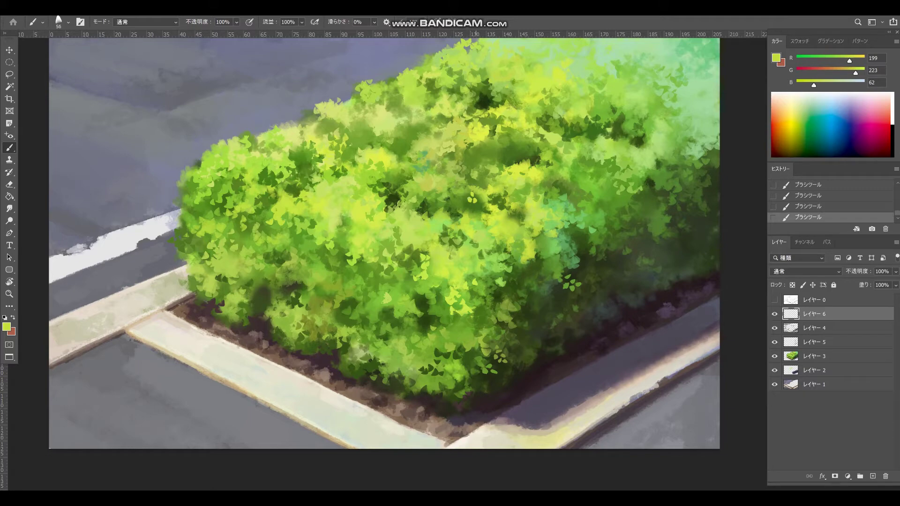
key("ctrl+z")
Step: Set the brush to 40 px with 67% roundness, sample RGB 205, 230, 64, and extend the leaf sprig in the gap
key("F5")
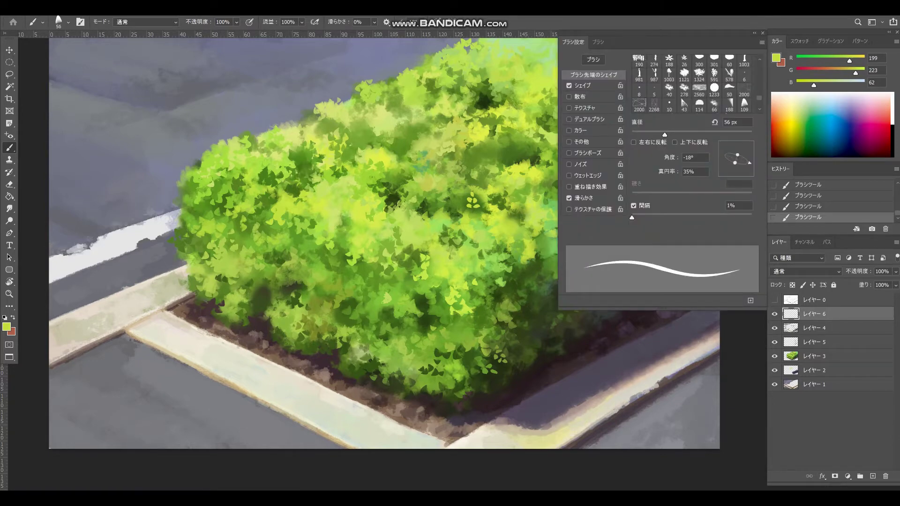
left_click_drag(737, 154, 738, 151)
left_click_drag(485, 206, 481, 207)
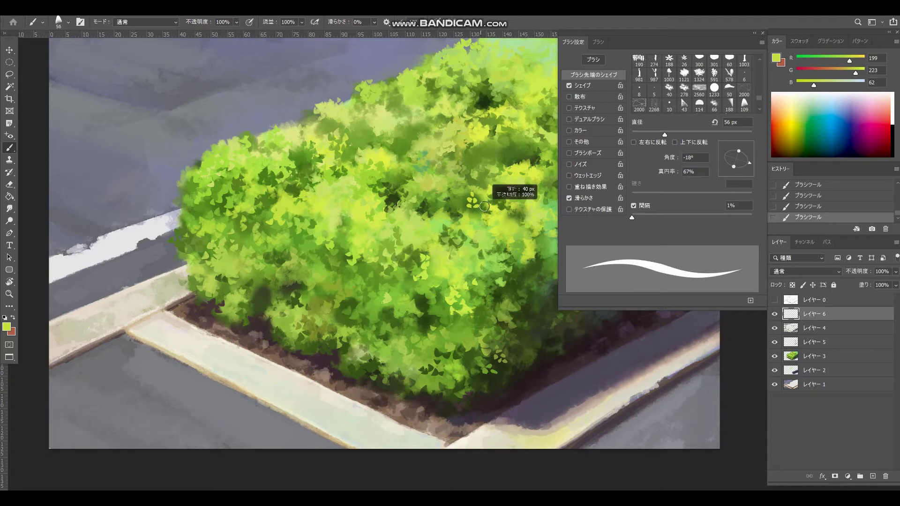
left_click(467, 214, "alt")
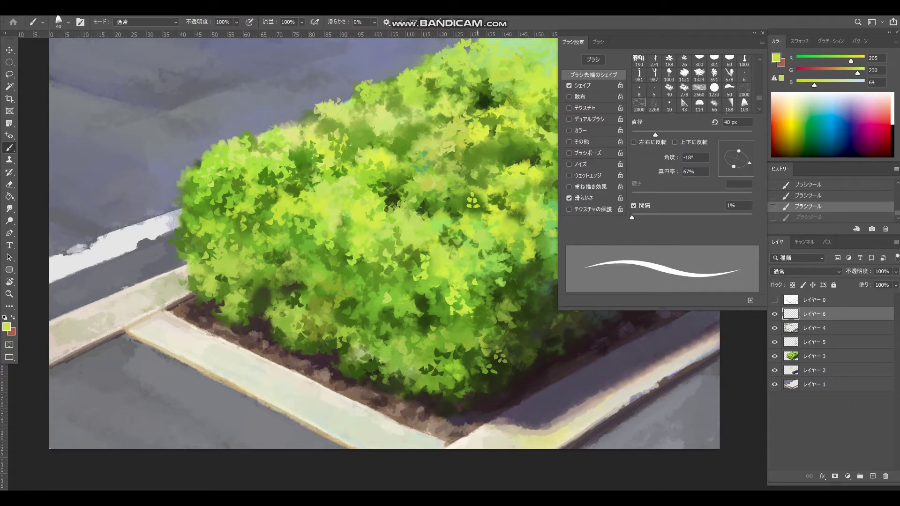
left_click(477, 213, "alt")
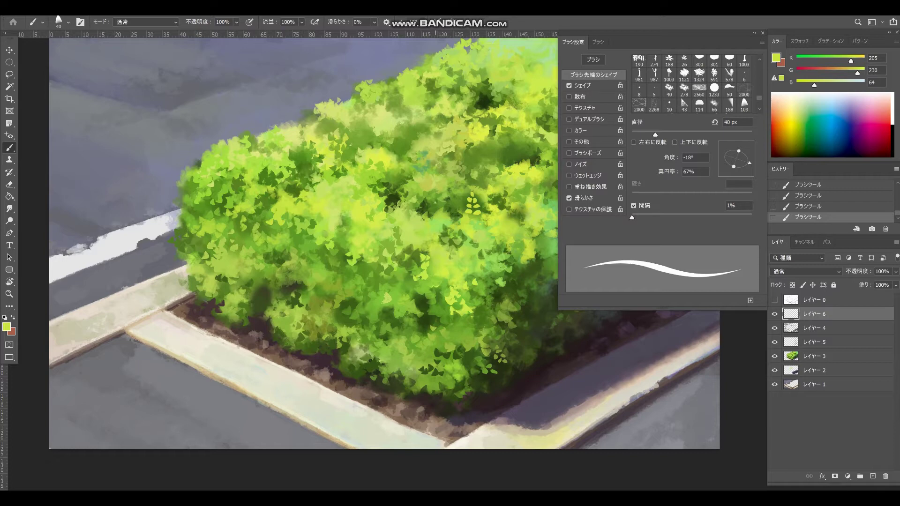
Step: Compare the latest leaf dabs using undo and redo, and paint a second small sprig beside the first
key("ctrl+z")
key("ctrl+shift+z")
key("ctrl+z")
key("ctrl+shift+z")
key("ctrl+z")
mouse_move(464, 219)
left_mouse_down()
mouse_move(450, 214)
mouse_move(451, 197)
left_mouse_up()
key("ctrl+z")
key("ctrl+z")
key("ctrl+z")
Step: Set the brush tip angle to 120° and add leaves between the two sprigs in the dark gap
left_click_drag(725, 161, 729, 146)
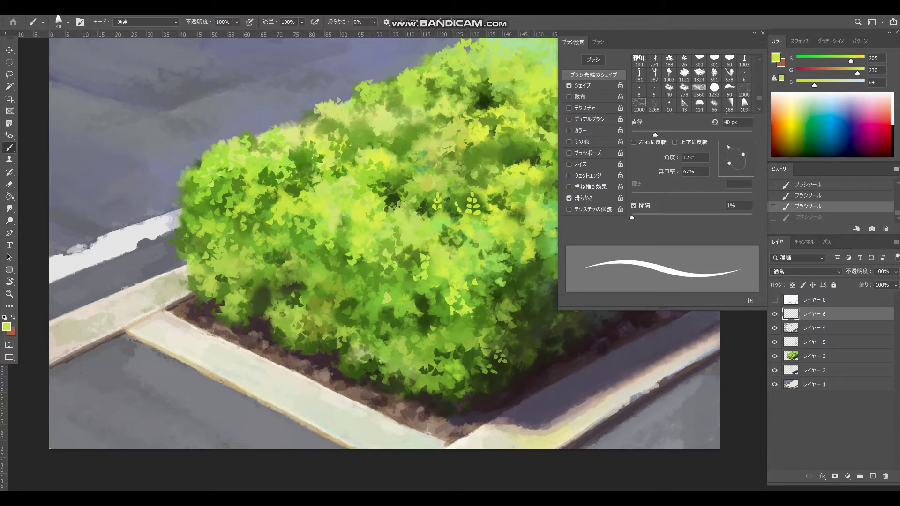
key("ctrl+shift+z")
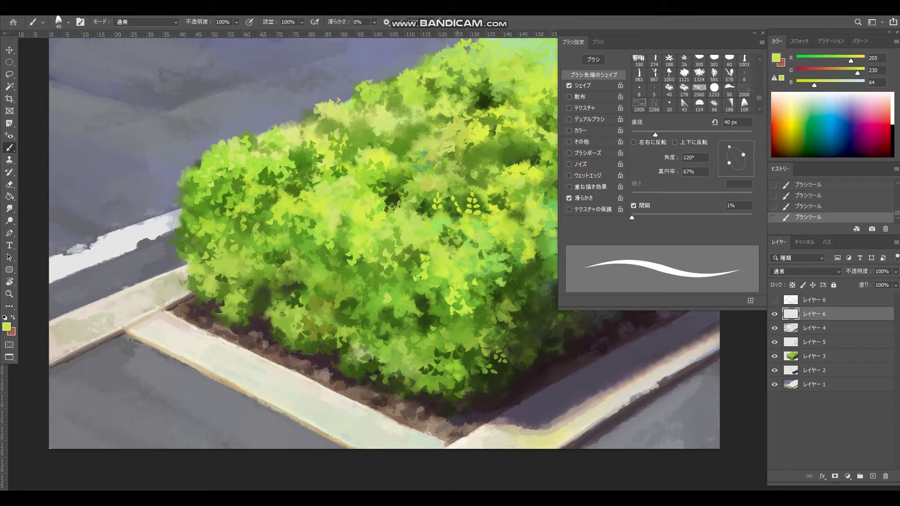
left_click_drag(453, 217, 454, 222)
left_click_drag(459, 217, 457, 222)
Step: Enlarge the brush to 55 px, sample RGB 204, 235, 71, and paint leaves on the bright part of the front face
key("bracketright")
key("bracketright")
key("bracketright")
left_click(442, 272, "alt")
left_click_drag(421, 282, 434, 285)
left_click_drag(443, 286, 443, 295)
Step: Set the tip angle to -171°, sample RGB 189, 230, 73, and add leaves along the bright patch's edge
left_click(723, 161)
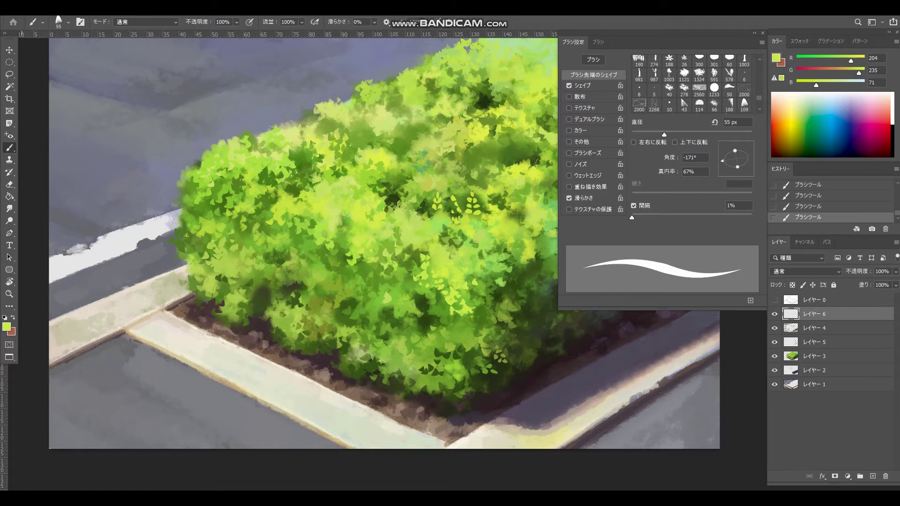
left_click(427, 276, "alt")
key("ctrl+z")
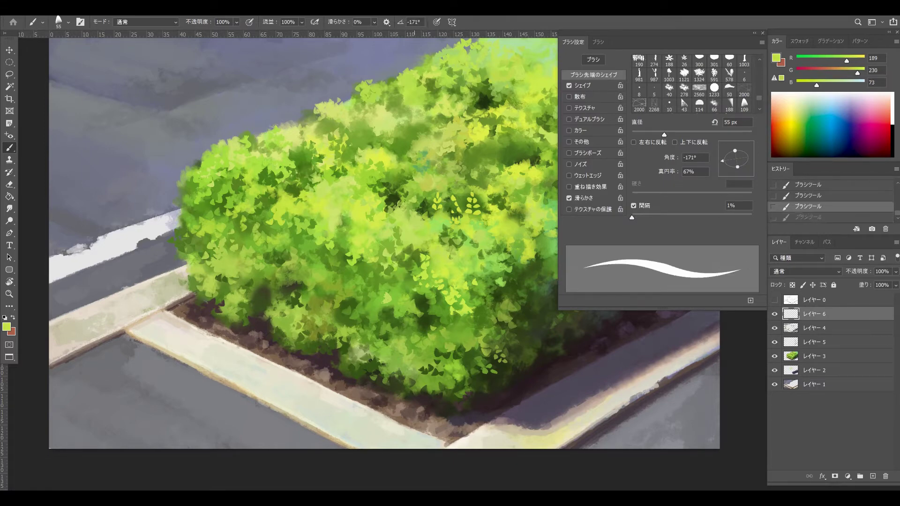
left_click_drag(416, 286, 421, 304)
Step: Try leaves in the sampled green RGB 122, 184, 51 with the brush tip at 159° and 35% roundness
left_click(425, 293, "alt")
key("ctrl+z")
left_click_drag(734, 151, 736, 155)
left_click(723, 154)
key("ctrl+z")
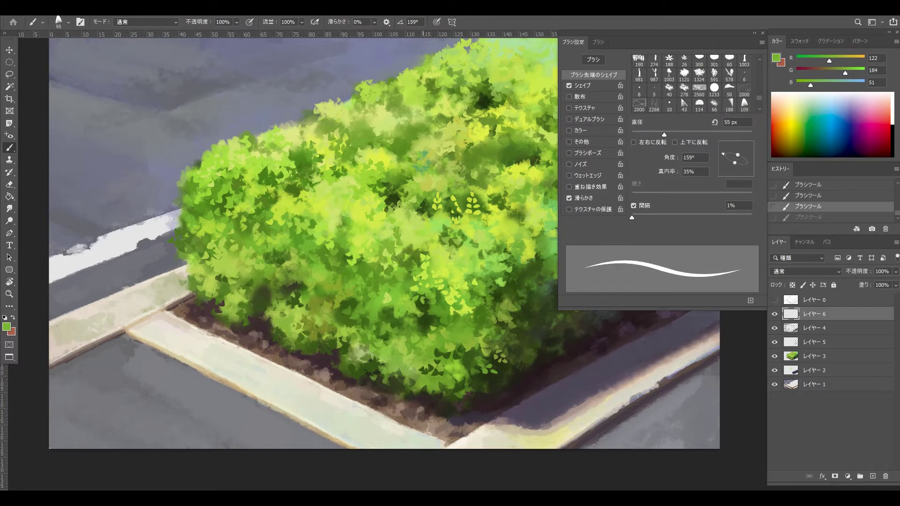
Step: Switch to the 114 px half-round brush preset, tilt and flatten its tip, and make its size follow pen pressure
left_click(598, 43)
left_click(682, 217)
left_click(572, 42)
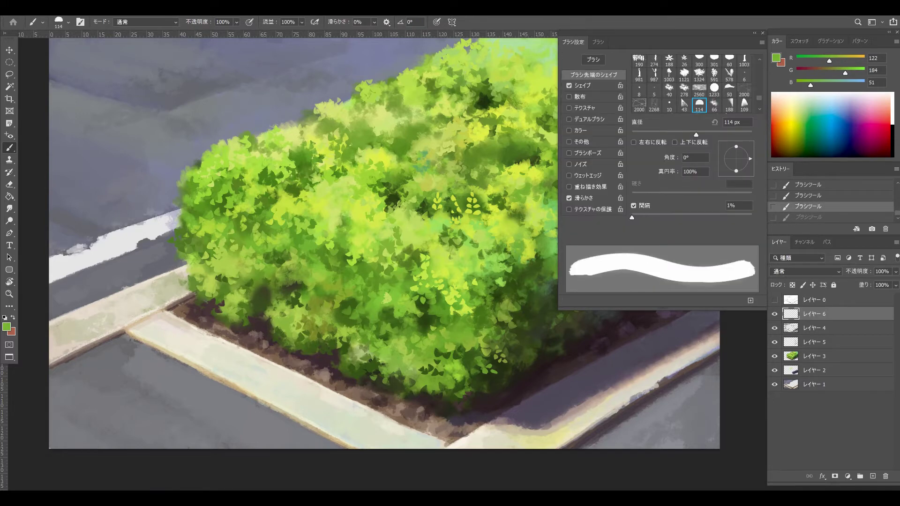
left_click_drag(736, 146, 736, 153)
left_click(726, 165)
left_click(583, 86)
left_click(696, 81)
left_click(685, 104)
Step: Try a leaf stroke with the half-round brush, reduce it to 61 px, and set its tip to -147° and 78% roundness
left_click_drag(426, 327, 435, 322)
key("bracketleft")
key("bracketleft")
key("bracketleft")
key("bracketleft")
key("bracketleft")
key("ctrl+z")
left_click(594, 75)
left_click_drag(732, 153, 731, 151)
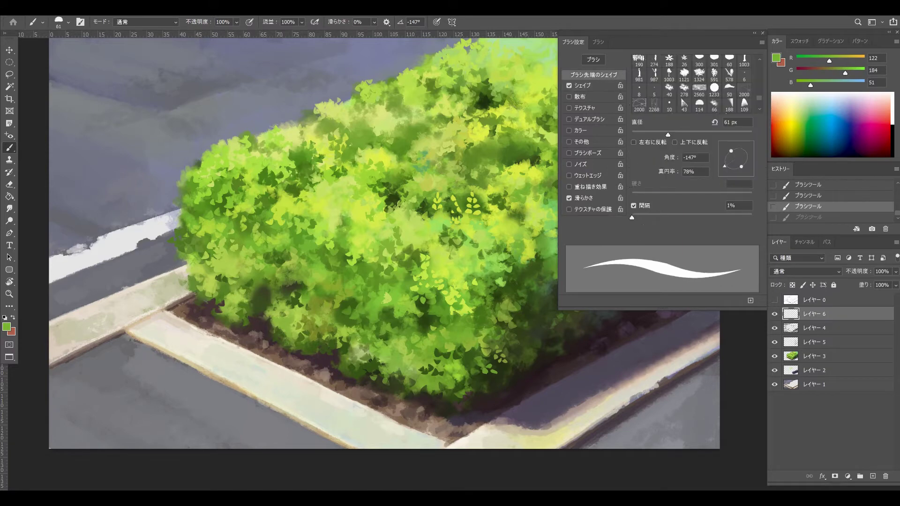
Step: Set the brush tip to -169° and 71% roundness while trying leaf strokes on the lower front face
left_click(723, 161)
key("ctrl+z")
left_click_drag(421, 321, 420, 340)
key("ctrl+z")
left_click_drag(734, 149, 734, 151)
Step: Sample the yellow-green RGB 202, 237, 73 and dab leaves with a 42 px brush below the bright patch
left_click(451, 311, "alt")
key("ctrl+z")
left_click_drag(449, 303, 443, 302)
key("ctrl+z")
key("ctrl+z")
key("ctrl+z")
key("ctrl+shift+z")
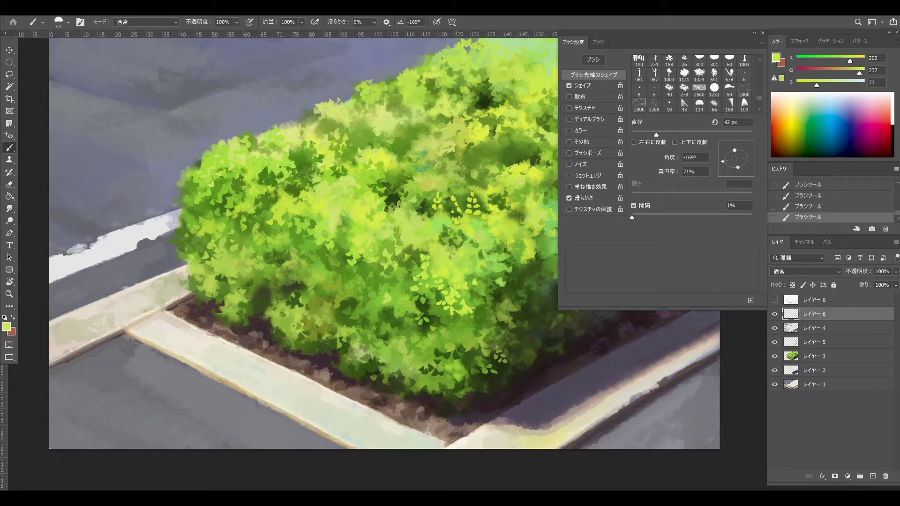
key("ctrl+z")
left_click_drag(435, 303, 430, 306)
Step: Hide the brush settings and try 50 px leaves in the middle of the hedge, sampling RGB 211, 237, 75 and 184, 215, 94
key("F5")
mouse_move(412, 231)
left_mouse_down()
mouse_move(369, 288)
mouse_move(367, 262)
left_mouse_up()
left_click(369, 286, "alt")
key("ctrl+z")
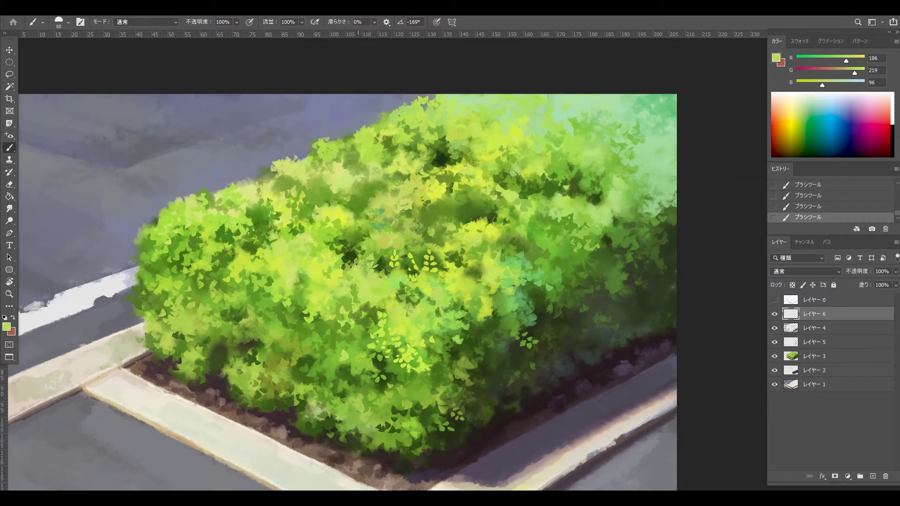
left_click(336, 257, "alt")
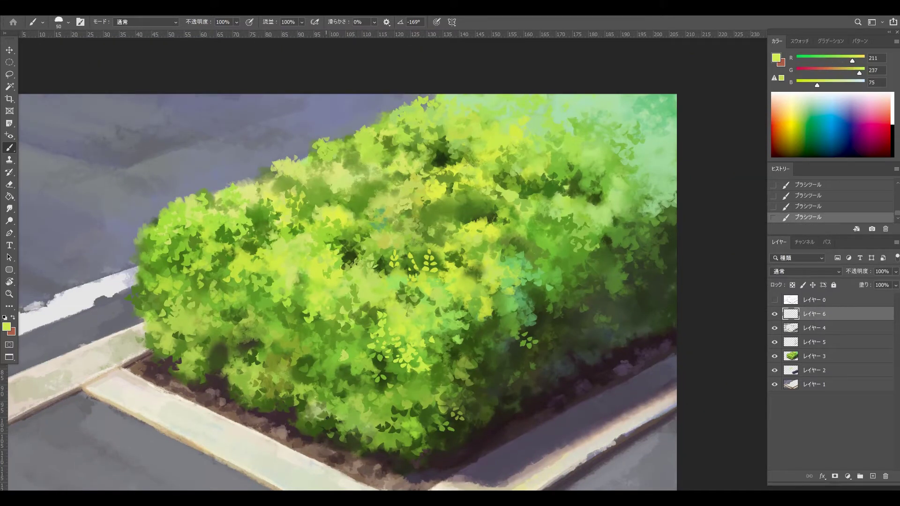
left_click(372, 273, "alt")
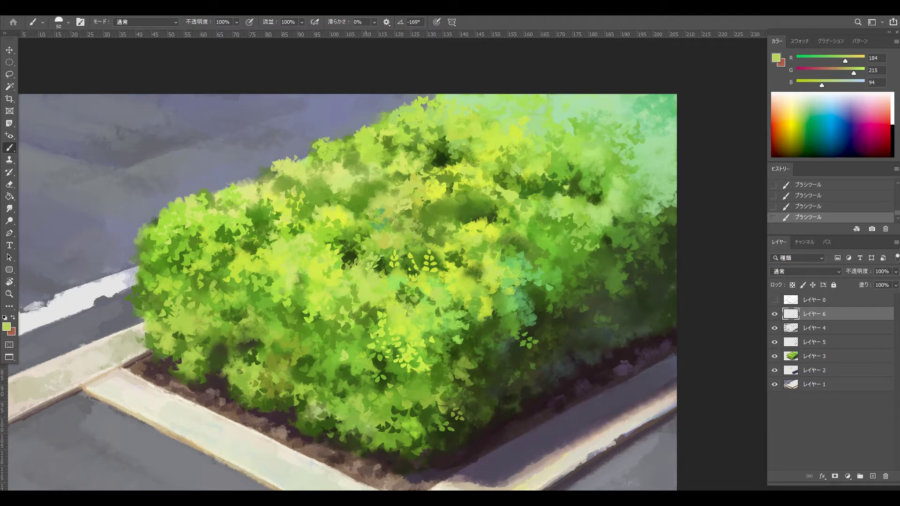
key("ctrl+z")
Step: Set the tip angle to -1° and dab pale green leaves over the dark gap beside the yellow sprigs
key("F5")
left_click(743, 161)
key("F5")
left_click_drag(357, 265, 354, 257)
Step: Dab leaves across the lower front face with a 63 px brush, sampling greens such as RGB 137, 169, 46 and 56, 94, 21
left_click(282, 187, "alt")
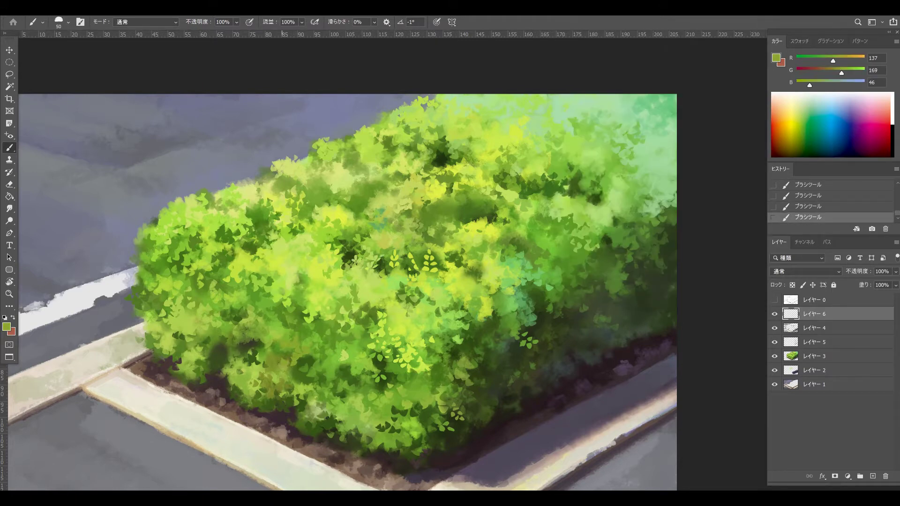
left_click(326, 362, "alt")
left_click(315, 372)
left_click(305, 369, "alt")
left_click(303, 372)
left_click(373, 363, "alt")
left_click(384, 368)
left_click(394, 374, "alt")
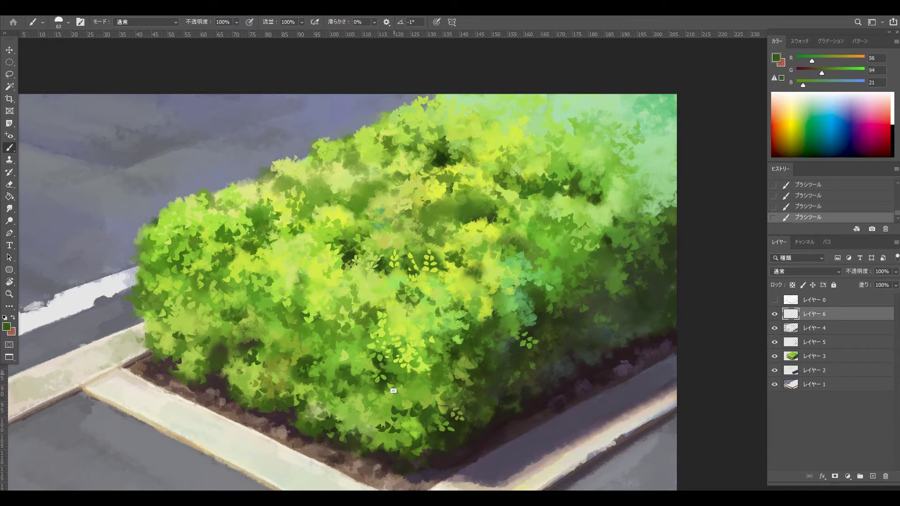
Step: Add leaves on the front face with a brush up to 74 px, sampling RGB 192, 222, 98 and 122, 183, 51
left_click(370, 371, "alt")
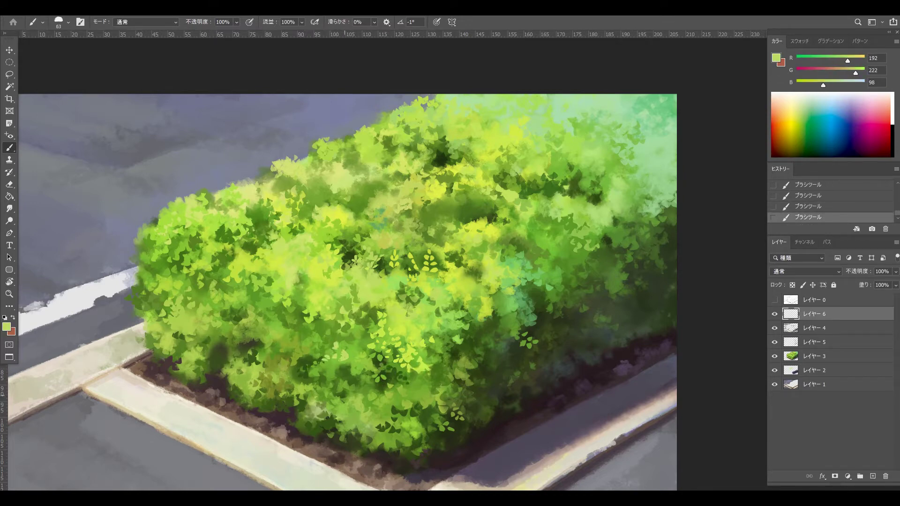
left_click(294, 296, "alt")
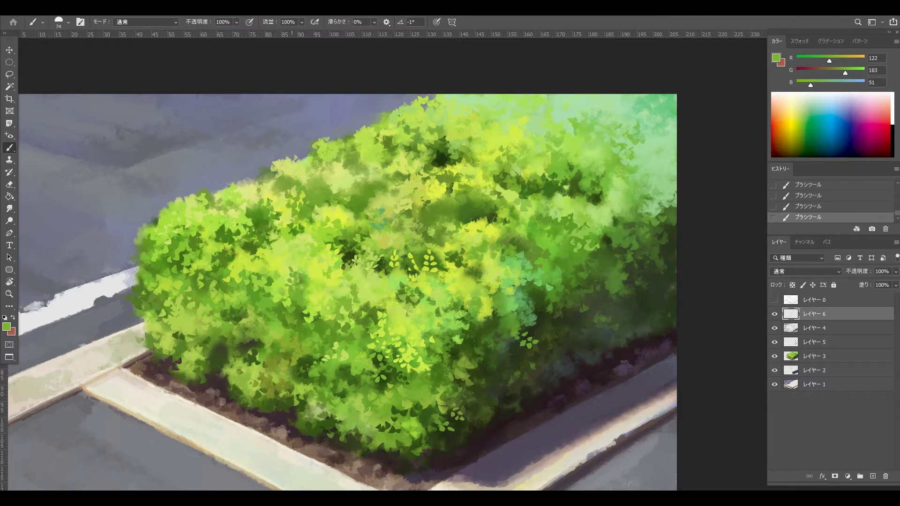
left_click(259, 341, "alt")
key("ctrl+z")
Step: Set the brush to 55 px, 170° and 86% roundness, and paint leaves over the dark patch of the lower front face
key("bracketleft")
key("bracketleft")
key("F5")
mouse_move(750, 158)
left_mouse_down()
mouse_move(722, 157)
mouse_move(738, 149)
left_mouse_up()
left_click(332, 367, "alt")
mouse_move(331, 368)
left_mouse_down()
mouse_move(338, 389)
mouse_move(329, 390)
mouse_move(360, 380)
left_mouse_up()
Step: Sample greens around the dark patch, including RGB 147, 194, 59, and fill it with more leaves
left_click(355, 399, "alt")
left_click(344, 381, "alt")
left_click(367, 373, "alt")
left_click(364, 377, "alt")
left_click(365, 378, "alt")
left_click_drag(371, 381, 378, 388)
key("ctrl+z")
key("ctrl+shift+z")
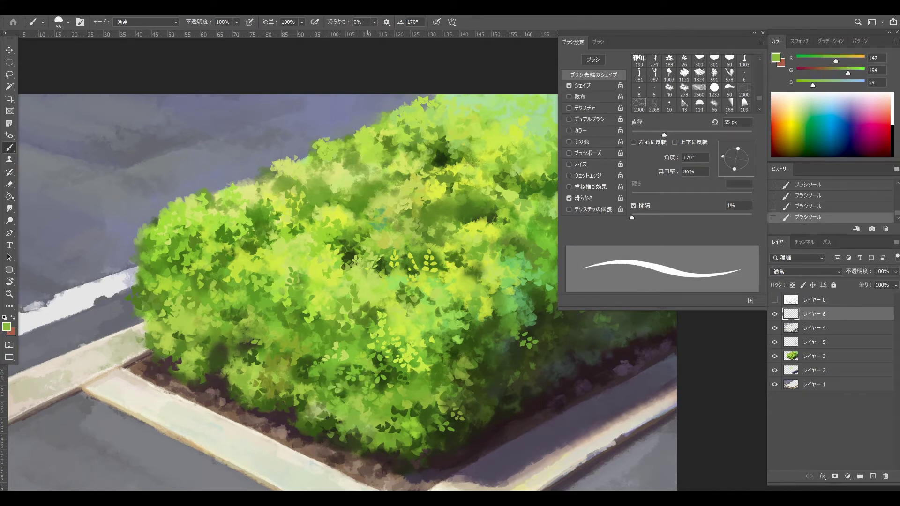
Step: Sample RGB 142, 199, 60 and 168, 200, 66, and paint leaves over the olive area of the front face
left_click(279, 324, "alt")
left_click(279, 329, "alt")
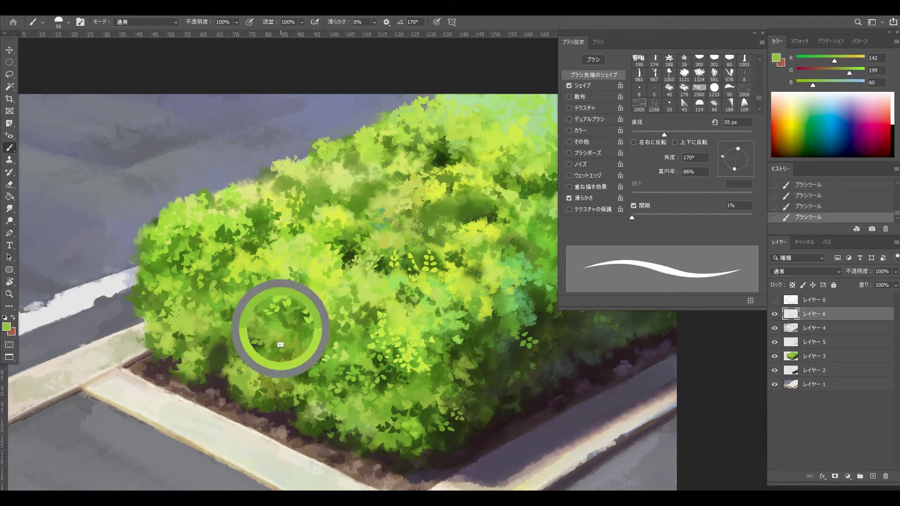
left_click(286, 344, "alt")
key("ctrl+z")
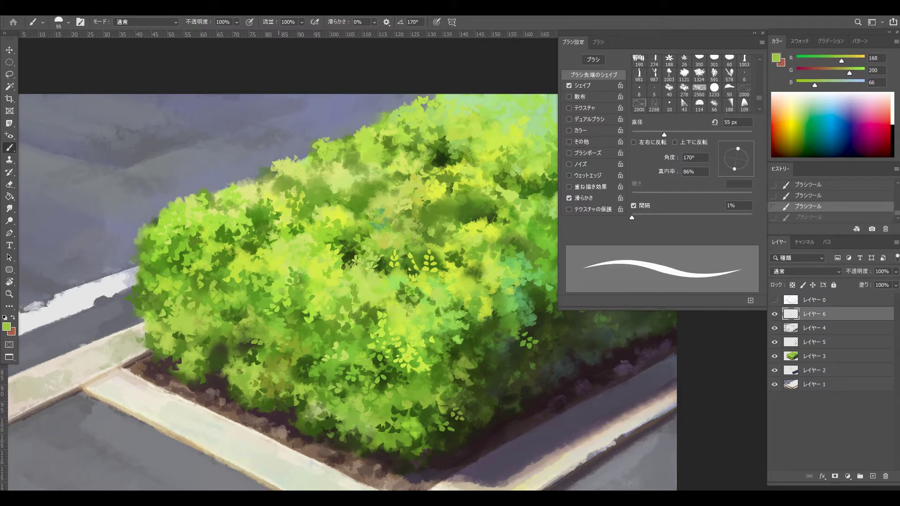
left_click_drag(276, 350, 287, 347)
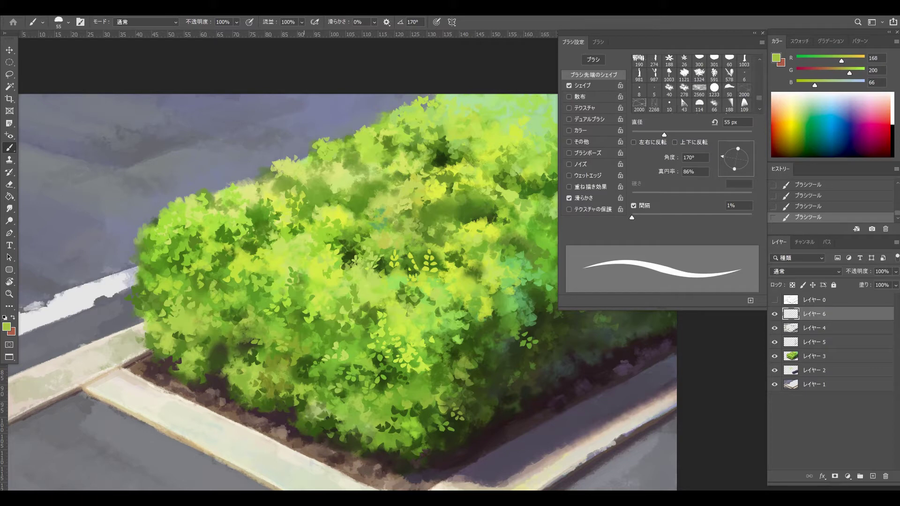
Step: Sample greens toward the hedge's left end and paint leaf clusters there, undoing the last two strokes
left_click(233, 322, "alt")
mouse_move(236, 320)
left_mouse_down()
mouse_move(227, 327)
mouse_move(231, 314)
mouse_move(218, 309)
mouse_move(204, 314)
mouse_move(217, 340)
left_mouse_up()
left_click(234, 315, "alt")
left_click(226, 307, "alt")
key("ctrl+z")
key("ctrl+z")
Step: Dab leaves on the left part of the front face and its lower edge, sampling RGB 191, 225, 63 and 195, 228, 64
left_click(216, 328, "alt")
left_click(230, 383, "alt")
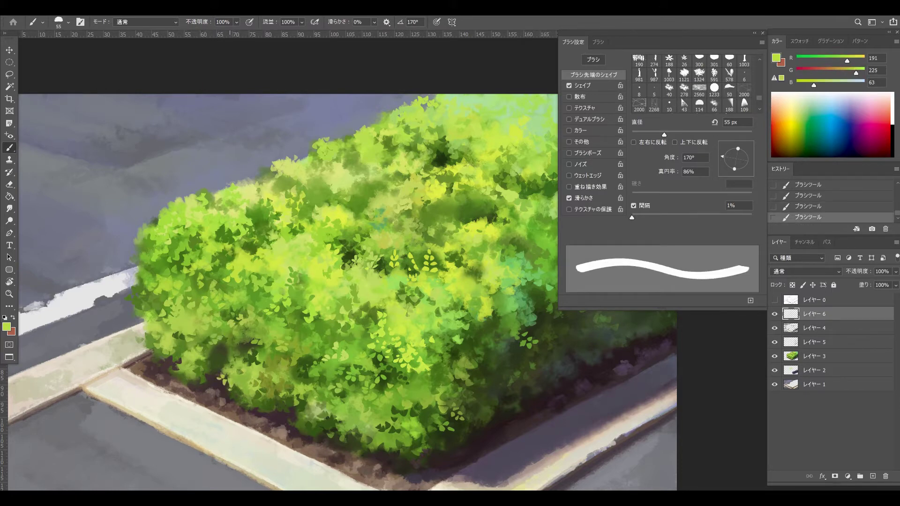
key("ctrl+z")
left_click_drag(232, 260, 238, 266)
left_click(269, 264, "alt")
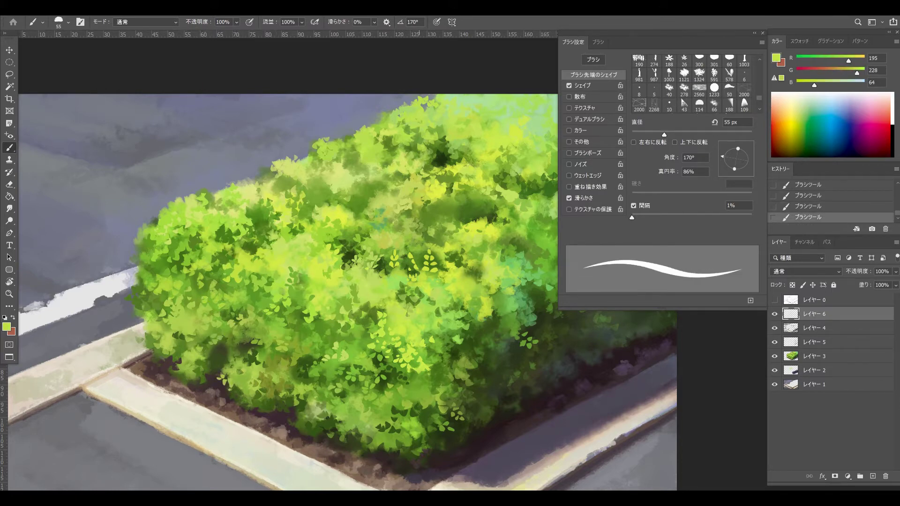
Step: Try leaf strokes in a newly sampled green on the middle of the front face
left_click(326, 308, "alt")
mouse_move(330, 316)
left_mouse_down()
mouse_move(330, 309)
mouse_move(298, 328)
mouse_move(309, 319)
mouse_move(317, 340)
left_mouse_up()
key("ctrl+z")
key("ctrl+z")
Step: Set the brush to 45 px with a -133° tip angle and paint leaves left of the front face's centre
left_click(276, 324, "alt")
left_click_drag(272, 323, 253, 344)
key("ctrl+z")
left_click_drag(253, 334, 270, 356)
left_click_drag(267, 353, 269, 353)
Step: Sample the light green RGB 164, 223, 77, add leaves on the left front face, and compare them with undo and redo
left_click(267, 323, "alt")
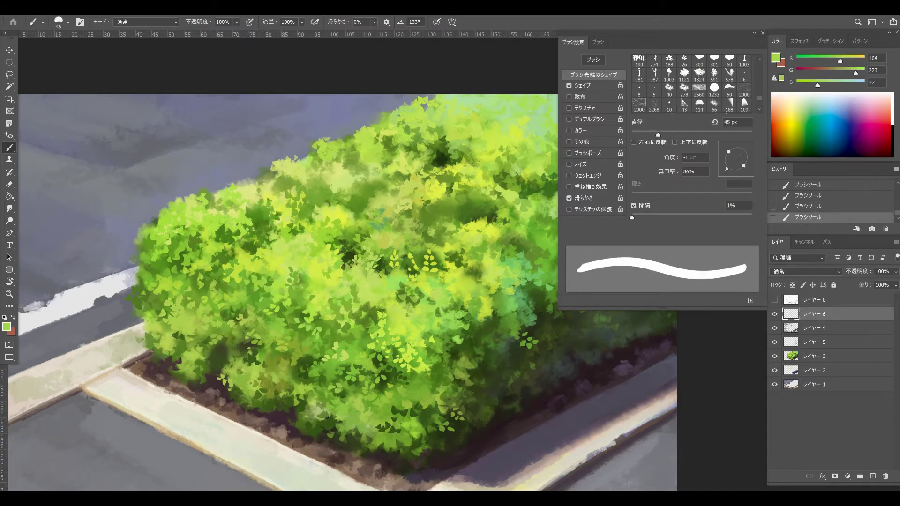
key("ctrl+z")
left_click_drag(267, 294, 261, 298)
key("ctrl+z")
key("ctrl+z")
key("ctrl+z")
key("ctrl+shift+z")
key("ctrl+shift+z")
key("ctrl+shift+z")
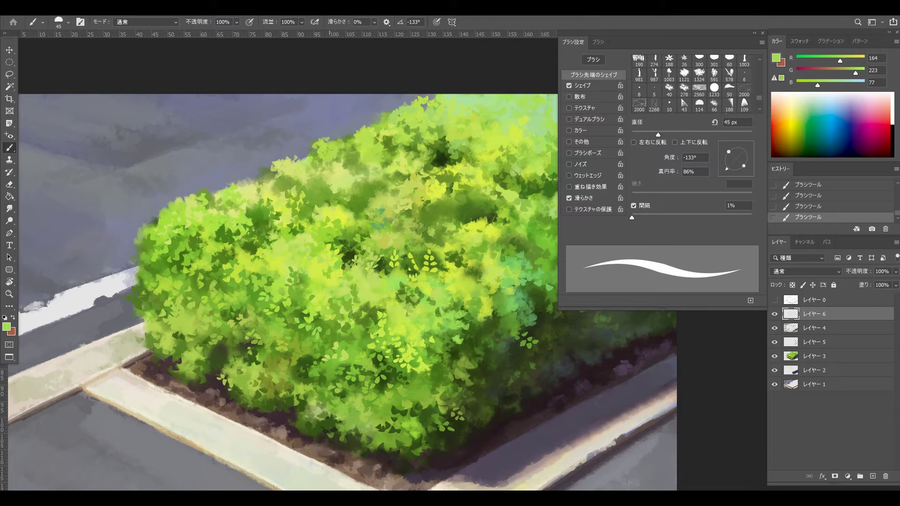
Step: Enlarge the brush to 51 px and paint leaves across the left front face, sampling RGB 193, 227, 64
left_click(292, 280, "alt")
mouse_move(303, 300)
left_mouse_down()
mouse_move(282, 309)
mouse_move(251, 300)
left_mouse_up()
key("ctrl+z")
key("ctrl+shift+z")
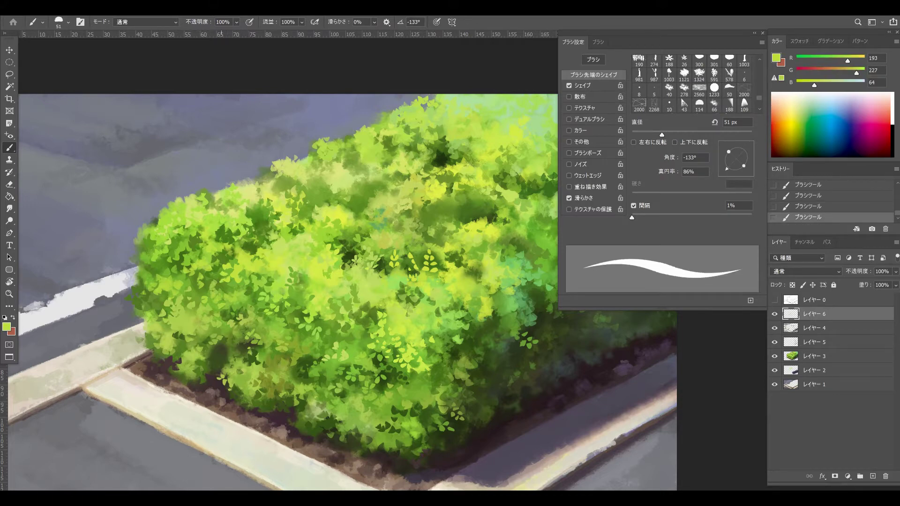
Step: Add leaves around the hedge's left end, undoing the strokes at the upper edge, and sample RGB 120, 155, 53 for the lower ones
left_click(224, 282, "alt")
left_click(199, 271, "alt")
left_click(243, 187, "alt")
left_click_drag(241, 173, 243, 166)
key("ctrl+z")
key("ctrl+z")
left_click(192, 330, "alt")
left_click_drag(186, 337, 193, 330)
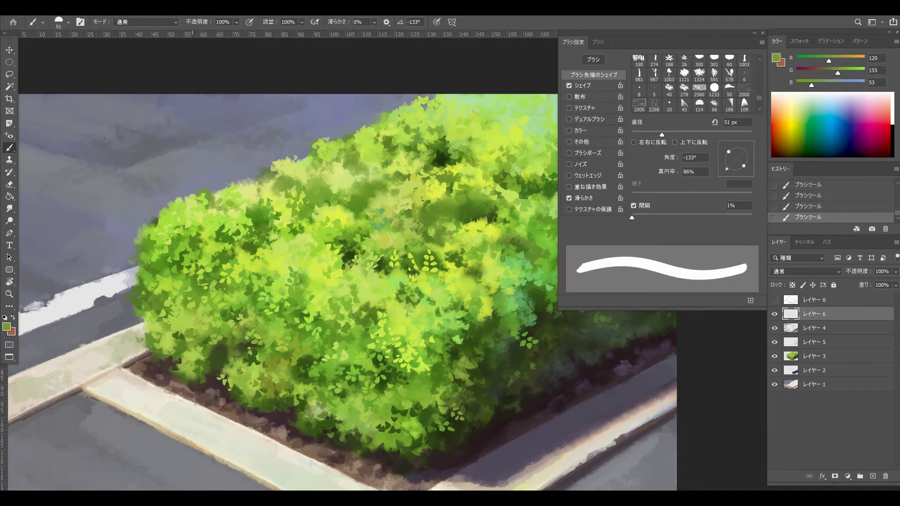
Step: Set the tip angle to -179° and dab leaves on the middle front face, sampling RGB 191, 226, 94, 130, 199, 57 and 116, 181, 50
left_click(214, 331, "alt")
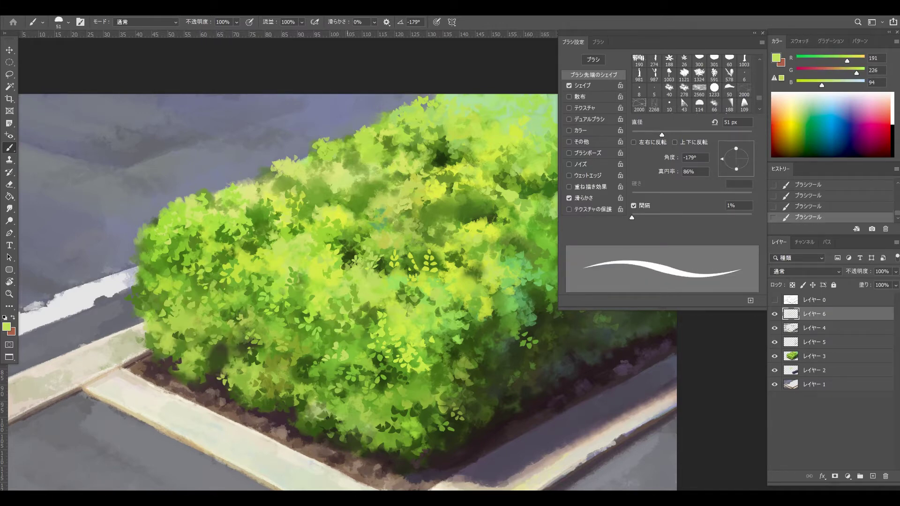
left_click(343, 315, "alt")
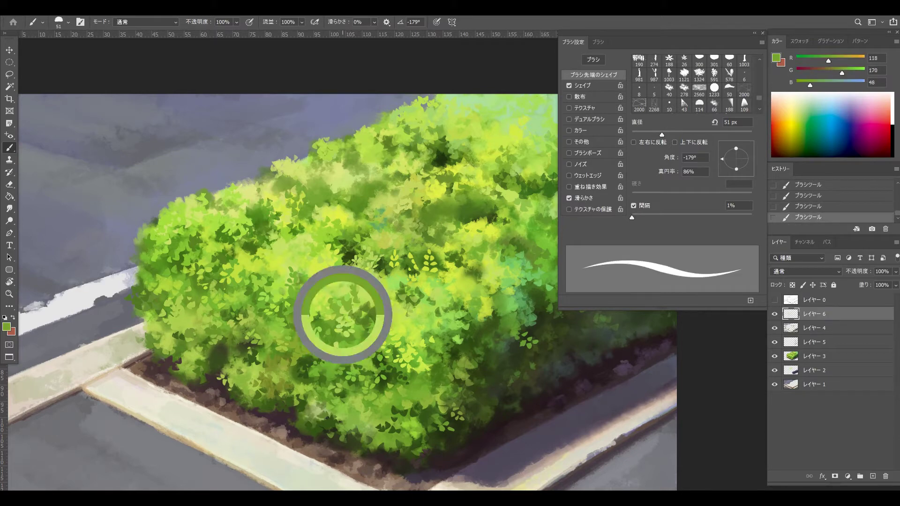
left_click(363, 355, "alt")
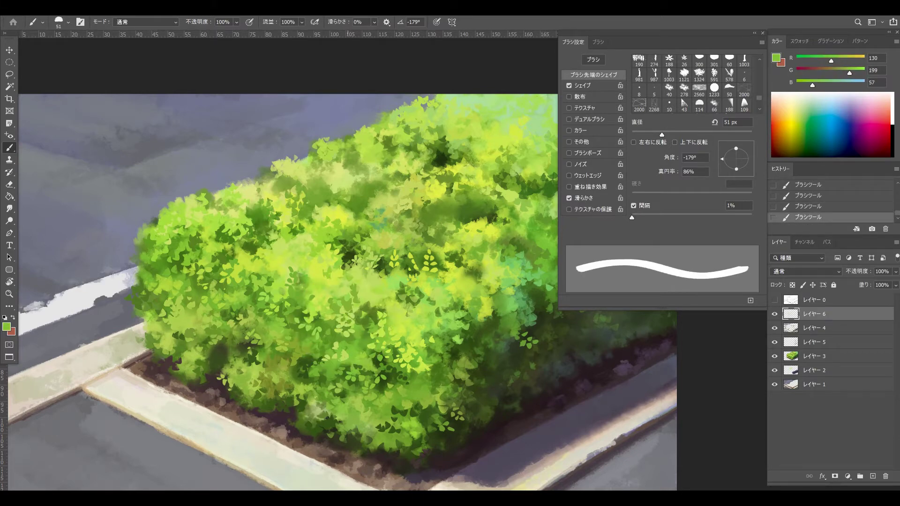
left_click_drag(347, 354, 336, 371)
left_click(340, 375, "alt")
left_click(320, 366, "alt")
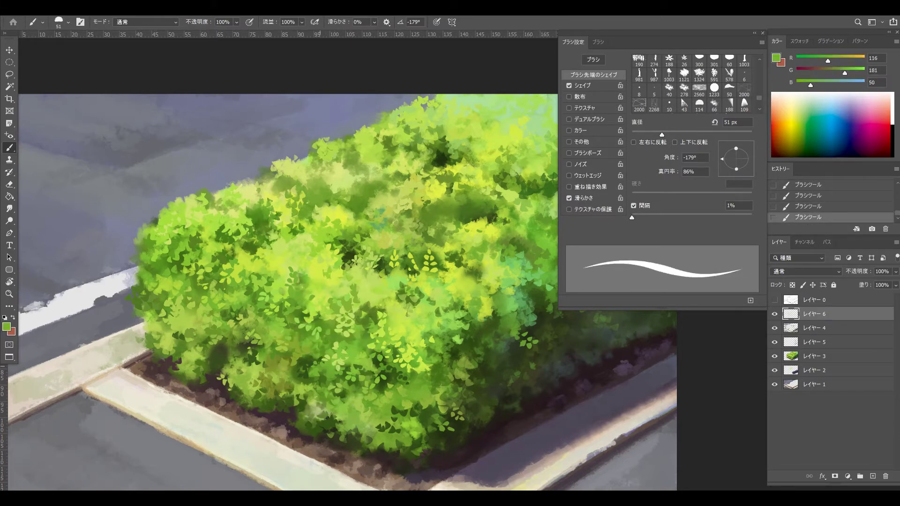
Step: Paint leaves on the rear part of the hedge's top, sampling RGB 115, 180, 51 and 59, 88, 24
left_click(304, 387, "alt")
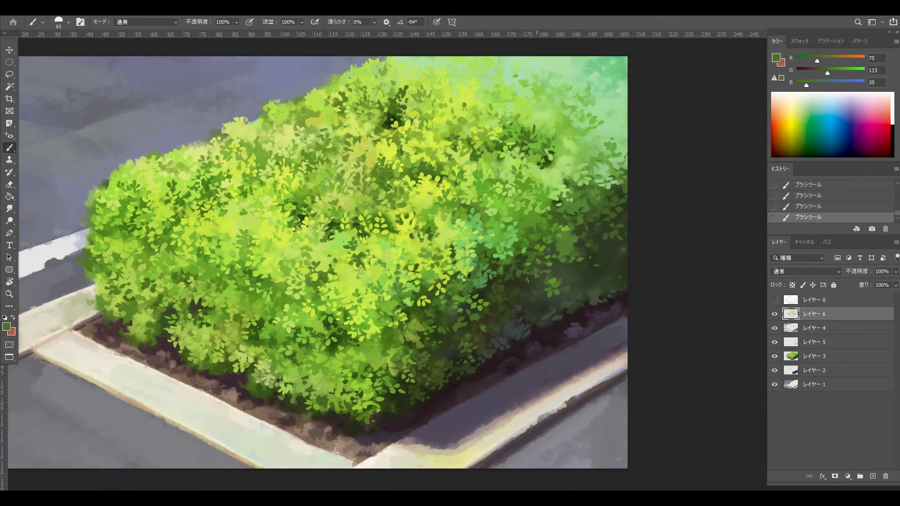
left_click(526, 127, "alt")
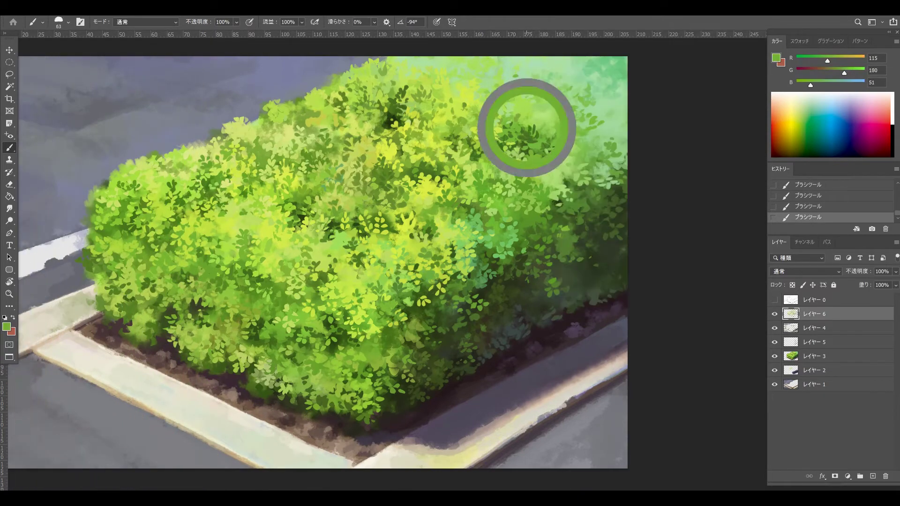
left_click(528, 135)
left_click(501, 136, "alt")
left_click(545, 145)
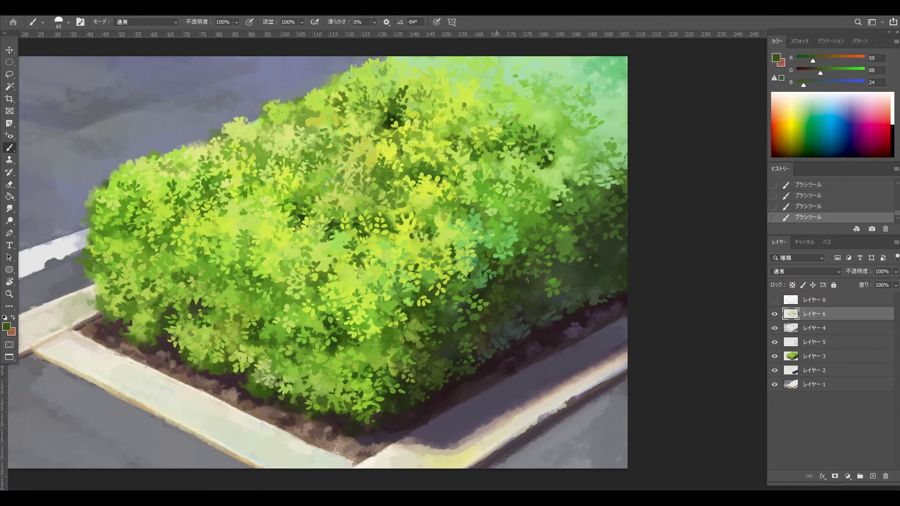
Step: Dab leaves around the middle of the hedge's top, sampling nearby greens including RGB 130, 177, 49
left_click(507, 181)
left_click(498, 174, "alt")
left_click(488, 155, "alt")
left_click(479, 146)
left_click(486, 136, "alt")
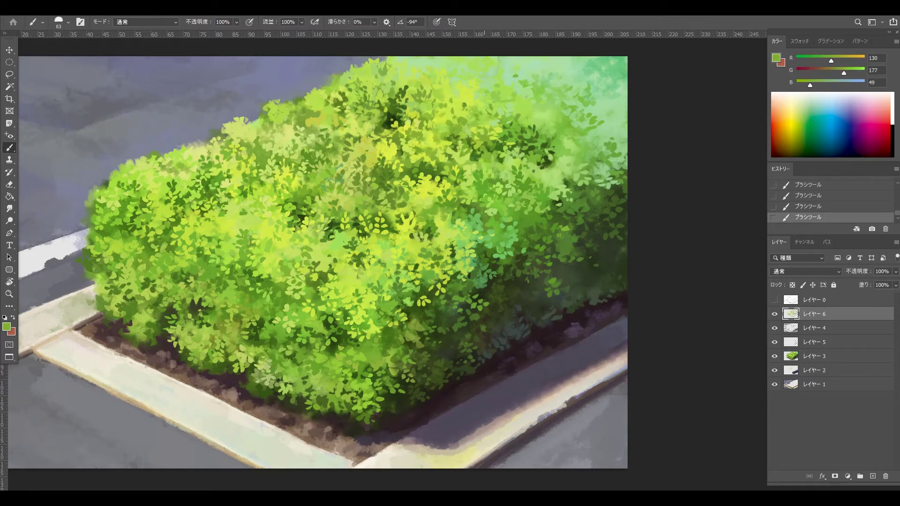
left_click(487, 125)
left_click(484, 126)
Step: Set the tip angle to 163° and paint leaves on the upper part of the shaded right face
key("F5")
left_click(732, 162)
key("F5")
left_click_drag(583, 199, 581, 199)
left_click(583, 207)
left_click(583, 230)
left_click(576, 238, "alt")
left_click(566, 248, "alt")
left_click(564, 246)
left_click(568, 243)
Step: Try leaves low on the shaded right face, sampling RGB 63, 82, 53 and 80, 118, 47, and undo the last stroke
left_click(506, 282, "alt")
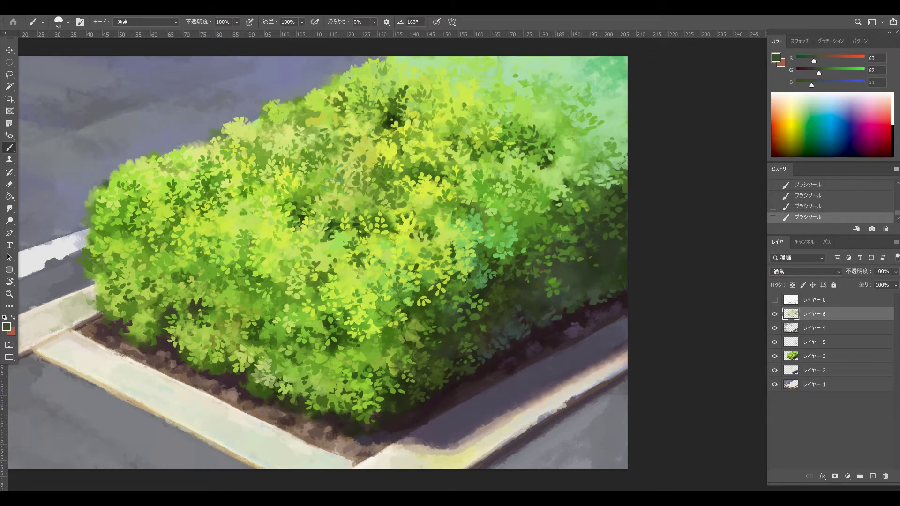
left_click(500, 294, "alt")
left_click(511, 302, "alt")
left_click(500, 309, "alt")
left_click(488, 315, "alt")
left_click(482, 326)
left_click(501, 322)
key("ctrl+z")
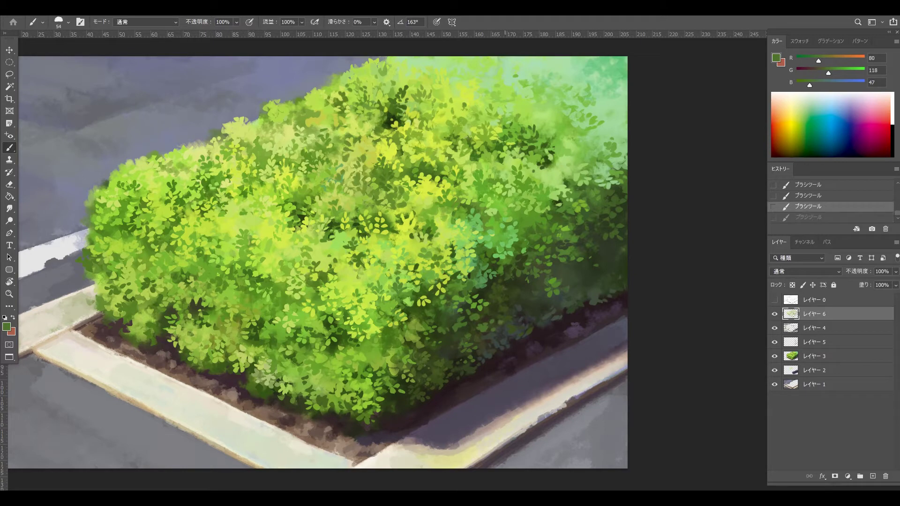
Step: Set the tip angle to -159°, enlarge the brush to 60 px and repaint the leaf low on the shaded face, undoing unwanted attempts
key("F5")
left_click(723, 160)
key("F5")
left_click(499, 322)
key("ctrl+z")
left_click(498, 322)
key("ctrl+z")
key("]")
left_click(498, 322)
key("ctrl+z")
left_click(497, 322)
left_click(501, 313, "alt")
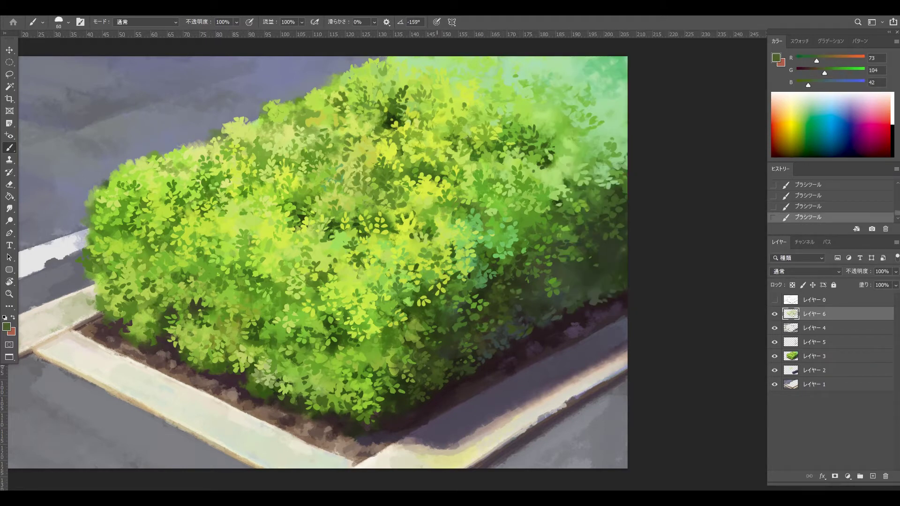
Step: Paint dark leaves along the hedge's bottom front corner, sampling RGB 55, 71, 30 and enlarging the brush to 80 px
left_click(417, 393, "alt")
left_click(402, 402)
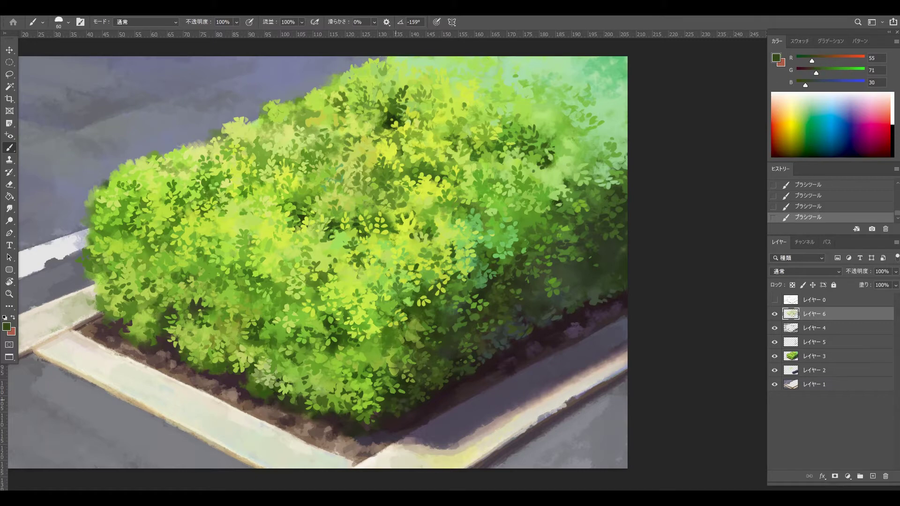
left_click(392, 406, "alt")
left_click(390, 414)
right_click(381, 416, "alt")
left_click(381, 415)
Step: Sample RGB 116, 165, 45 and dab leaves along the bottom edge just left of the front corner
left_click(353, 415, "alt")
left_click(347, 411, "alt")
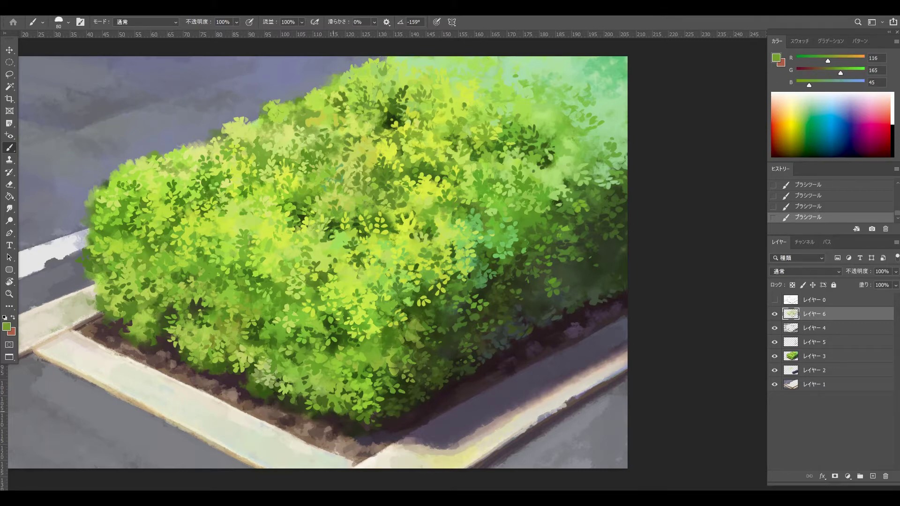
left_click(343, 418)
left_click(334, 413)
left_click(336, 408, "alt")
left_click(339, 404)
Step: Continue the leaves up and left across the lower front face, sampling darker greens including RGB 75, 106, 32
left_click(330, 407, "alt")
left_click(327, 399)
left_click(327, 400, "alt")
left_click(313, 393, "alt")
left_click(307, 384)
left_click(299, 370)
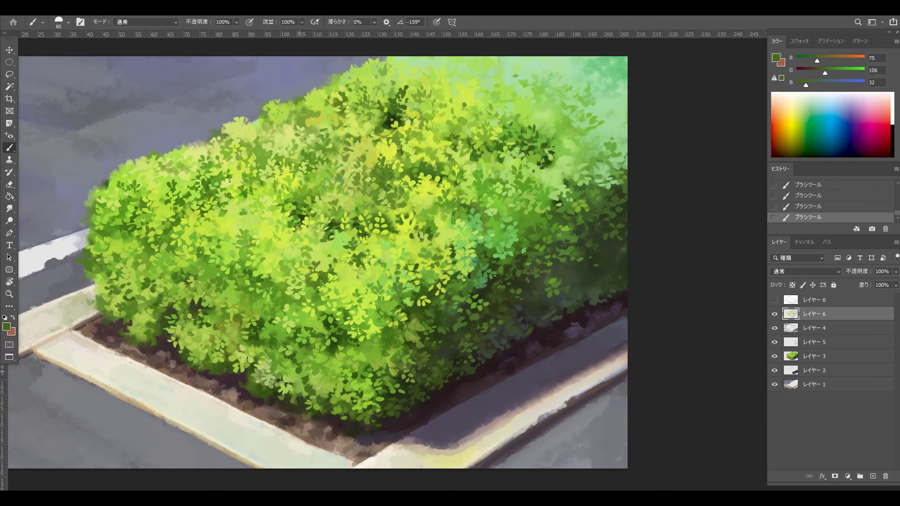
left_click(291, 370)
Step: Sample a dark green and dab leaves at the far bottom end of the shaded right face
left_click(612, 281, "alt")
left_click(615, 291)
left_click(591, 291)
Step: Paint leaves across the middle and left of the hedge's top, sampling RGB 166, 204, 62 and 104, 150, 40 and using a 51 px brush
left_click(491, 169, "alt")
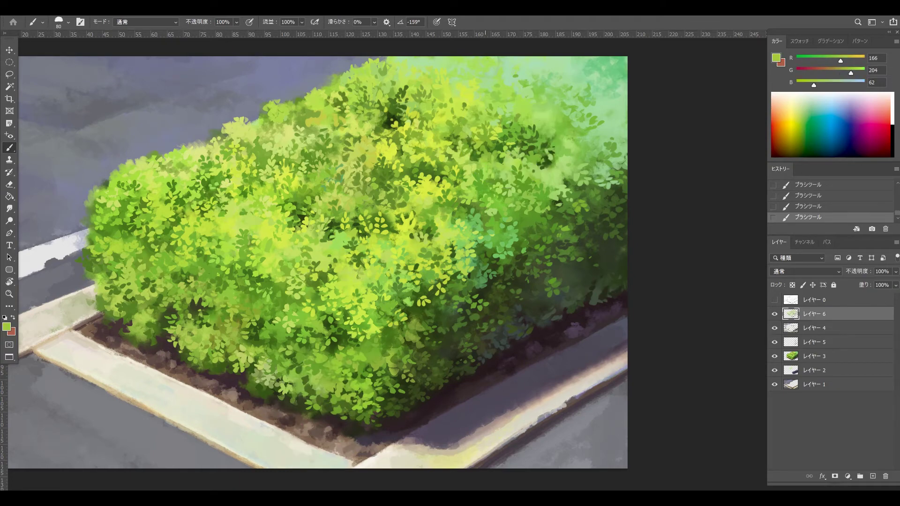
left_click(480, 160, "alt")
left_click(368, 168, "alt")
left_click(362, 169)
left_click(357, 167, "alt")
left_click(382, 150, "alt")
left_click_drag(381, 147, 376, 129)
left_click(365, 125, "alt")
left_click_drag(375, 133, 370, 128)
left_click(304, 193, "alt")
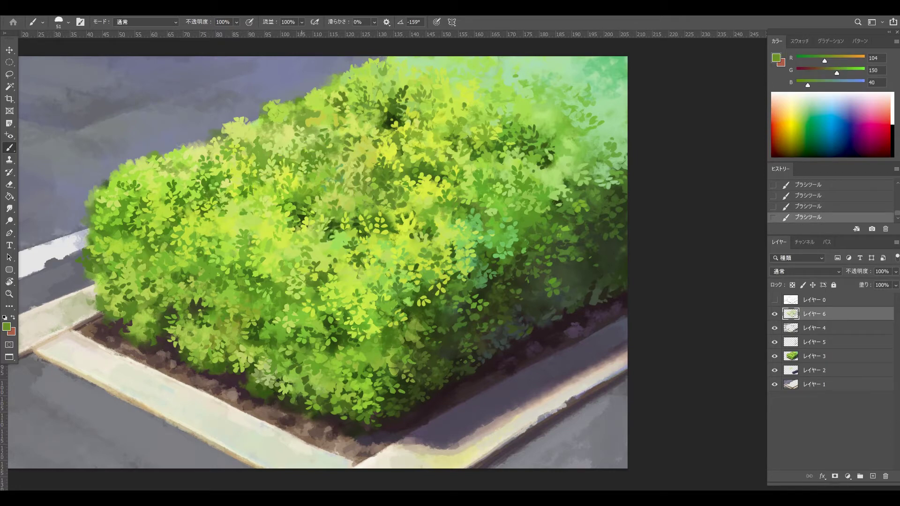
Step: Set the tip angle to -27° and paint leaves at the top's right rear, sampling RGB 130, 188, 68 and 93, 146, 47
key("F5")
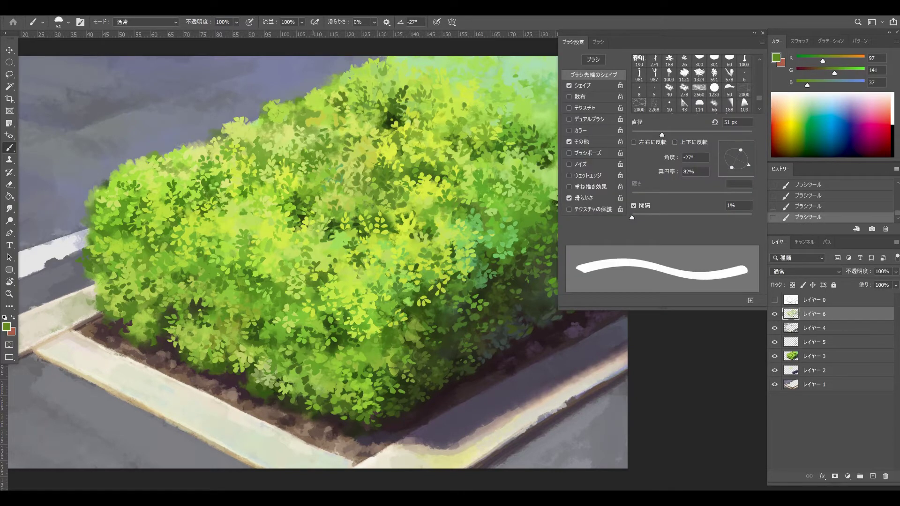
left_click(334, 197, "alt")
key("F5")
left_click(579, 122, "alt")
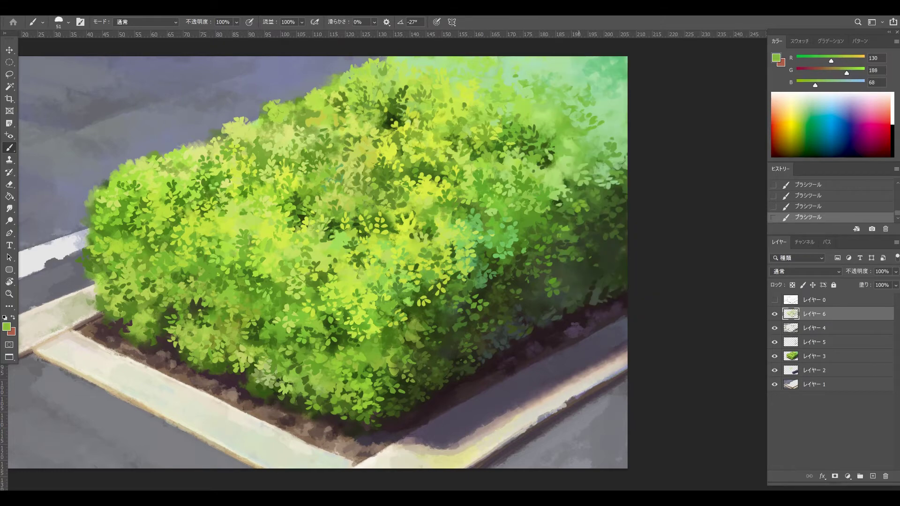
left_click(585, 146, "alt")
left_click_drag(574, 102, 570, 110)
left_click(570, 100, "alt")
left_click(564, 110, "alt")
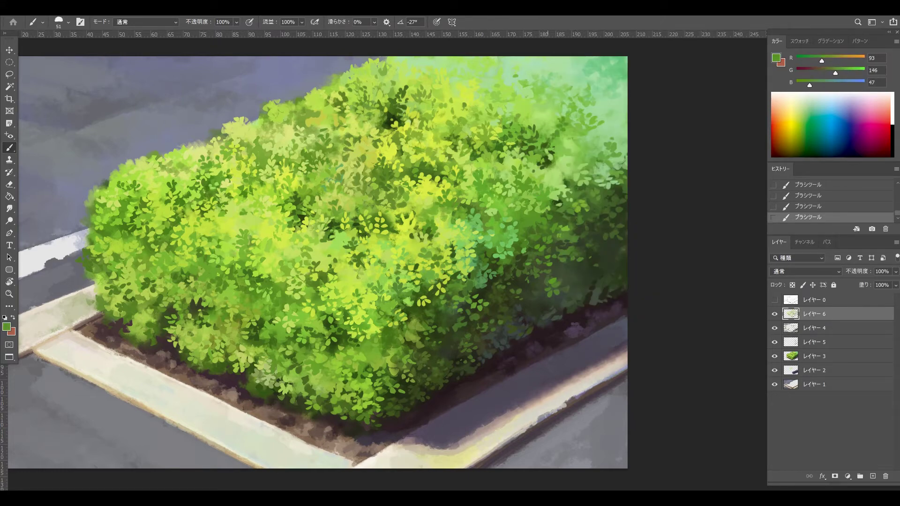
Step: Paint leaves near the hedge's rear edge with a 53 px brush, sampling RGB 123, 189, 63 and undoing one stroke
left_click_drag(532, 85, 532, 85)
left_click(525, 80, "alt")
left_click(524, 78, "alt")
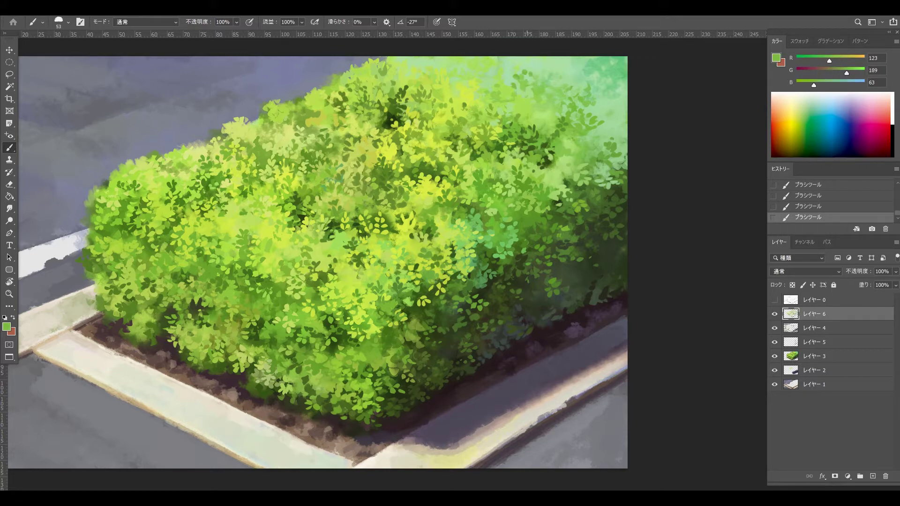
left_click(529, 76, "alt")
key("ctrl+z")
left_click(522, 79)
left_click(517, 82, "alt")
Step: Add leaves farther left along the rear edge of the hedge's top, undoing the first attempt
left_click_drag(473, 76, 469, 77)
key("ctrl+z")
left_click(480, 71)
left_click(481, 75)
left_click(476, 85)
Step: Set the tip angle to -129° and dab leaves at the top's upper middle, sampling light greens including RGB 201, 233, 82
key("F5")
key("F5")
left_click(446, 95)
left_click(441, 89, "alt")
left_click(443, 92, "alt")
left_click(440, 82, "alt")
left_click(439, 90)
left_click(448, 95)
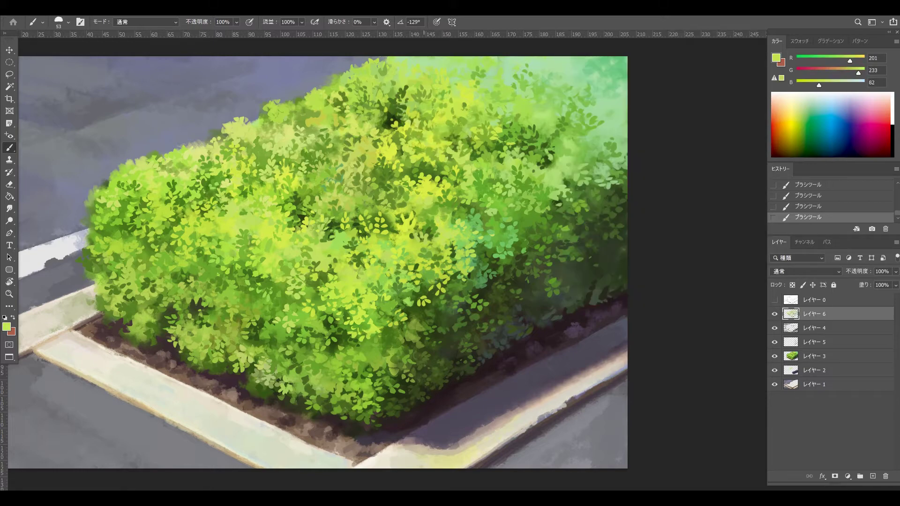
Step: Add leaves along the top's right edge above the shaded face, sampling surrounding greens and undoing the last stroke
left_click(389, 70, "alt")
left_click(605, 141, "alt")
left_click(613, 146)
left_click(605, 152, "alt")
left_click(582, 156)
key("ctrl+z")
left_click(583, 156, "alt")
Step: Set the tip angle to -34° and paint leaves at the top's right side, sampling RGB 175, 222, 126 and 94, 147, 47
key("F5")
key("F5")
left_click(561, 162, "alt")
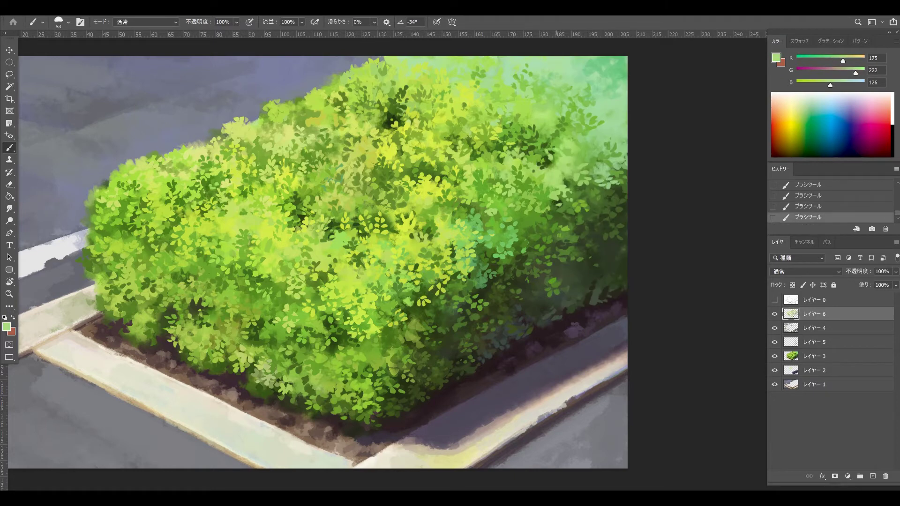
left_click(558, 153, "alt")
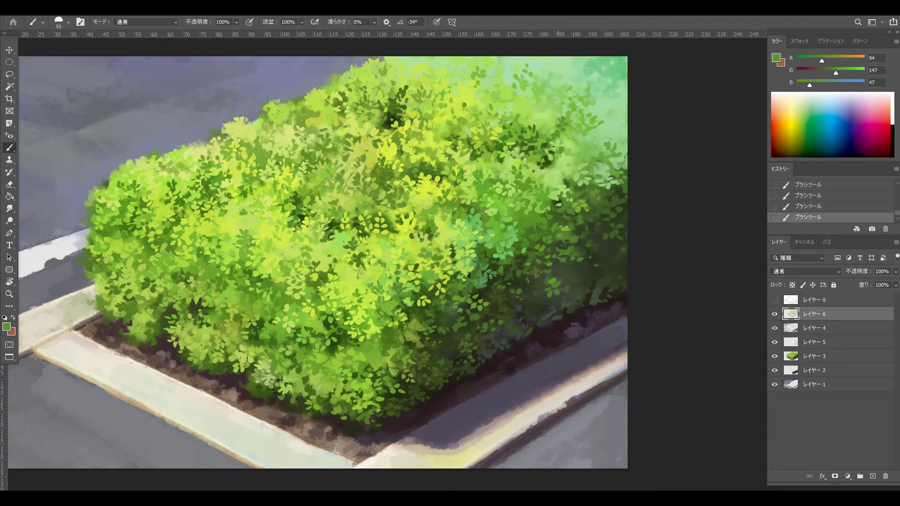
left_click(567, 133, "alt")
left_click(565, 130, "alt")
left_click(559, 124, "alt")
left_click(552, 127)
left_click(549, 125)
left_click(548, 131)
Step: Sample RGB 198, 232, 86 for a leaf at the hedge's upper left end, and add another on the middle front face
left_click_drag(359, 273, 460, 270)
left_click(228, 193, "alt")
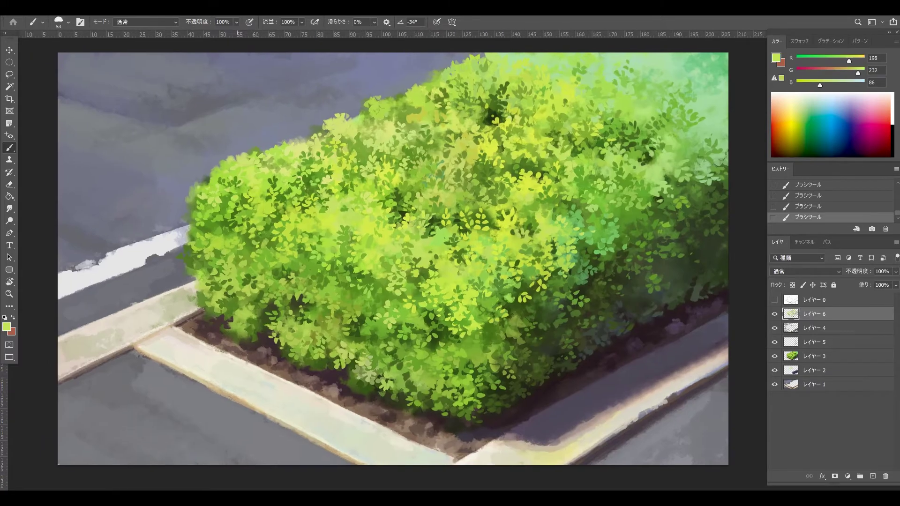
left_click(228, 192)
left_click(432, 302, "alt")
left_click(437, 294)
key("Tab")
key("Tab")
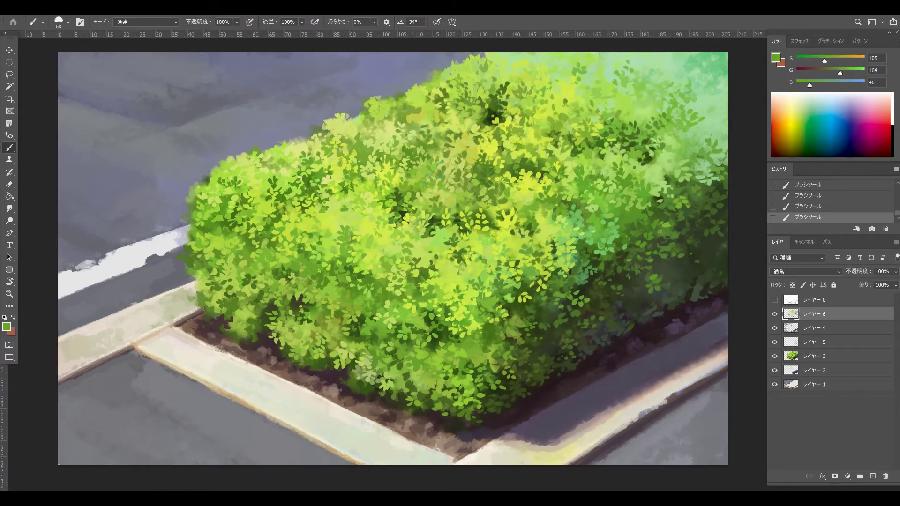
Step: Paint a leaf on the central front face with a 68 px brush and sample RGB 100, 155, 40
left_click(366, 267, "alt")
left_click(364, 262, "alt")
left_click(372, 256)
left_click(313, 283, "alt")
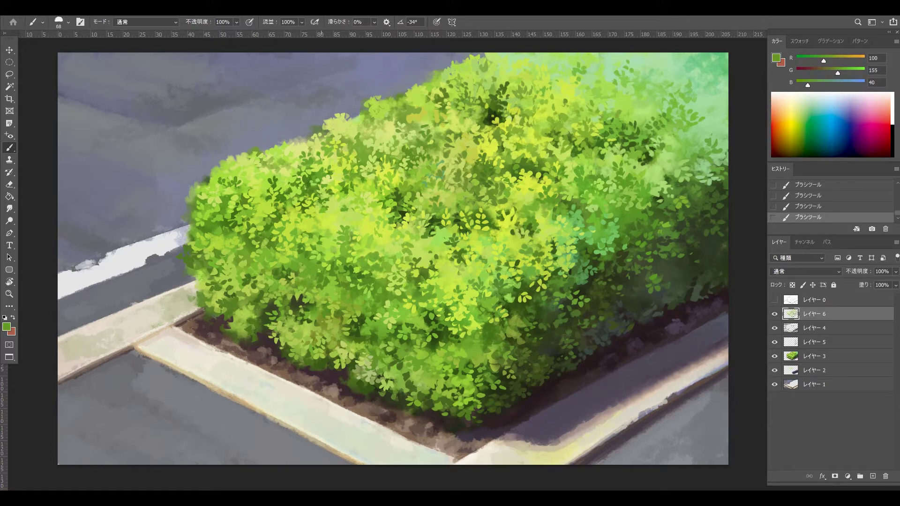
Step: Set the tip angle to 178° and paint leaves on the left front face, undoing one stroke and sampling RGB 74, 115, 30
left_click(280, 275, "alt")
key("ctrl+z")
left_click(273, 280)
left_click(270, 270)
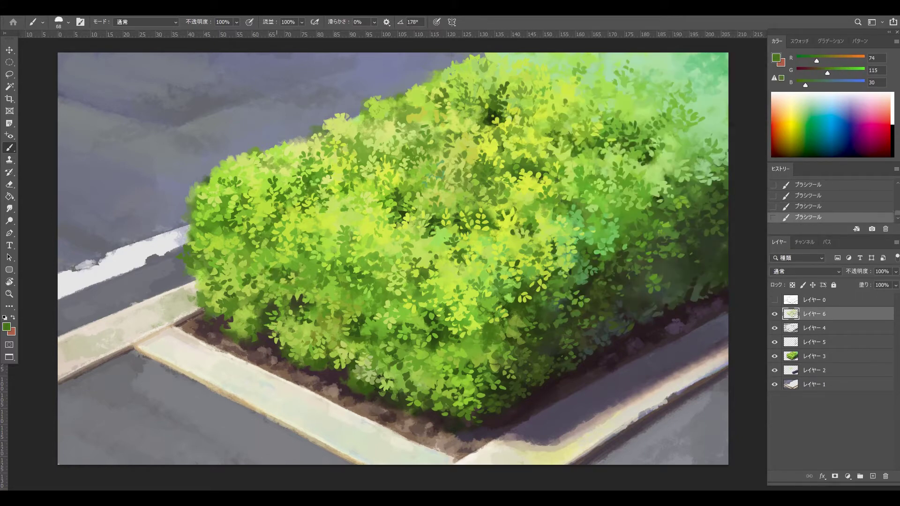
left_click(288, 275, "alt")
left_click(277, 281)
Step: Sample RGB 92, 137, 35 and 96, 155, 38 and extend the leaves toward the hedge's left end
left_click(273, 265, "alt")
left_click(268, 251)
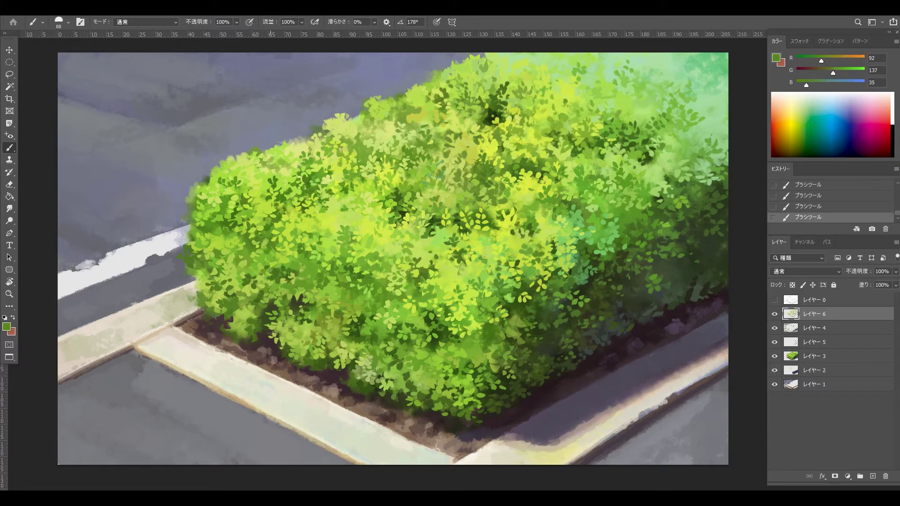
left_click(254, 263)
left_click(239, 264, "alt")
left_click(229, 271, "alt")
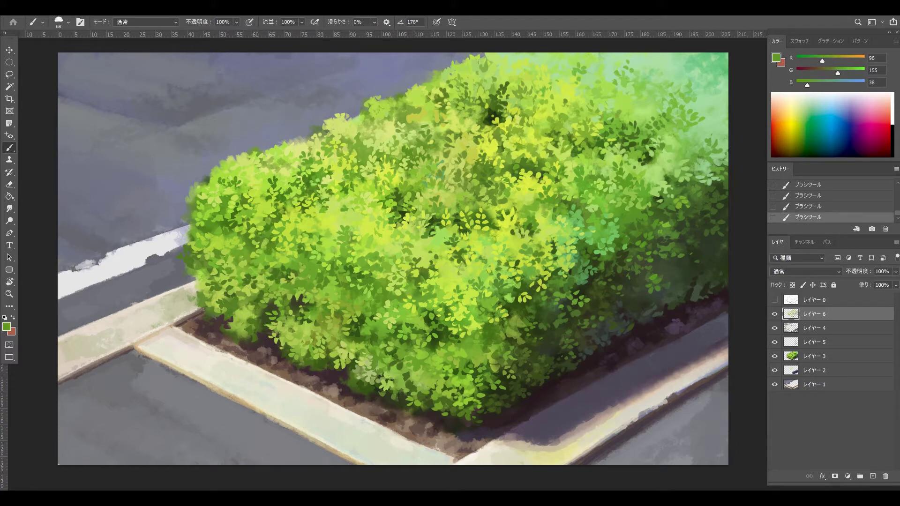
Step: Enlarge the brush and dab leaves across the lower middle of the front face, sampling greens including RGB 136, 169, 46
left_click(309, 284, "alt")
left_click(324, 282)
left_click(345, 300, "alt")
left_click(358, 301)
left_click(324, 293, "alt")
left_click(307, 286)
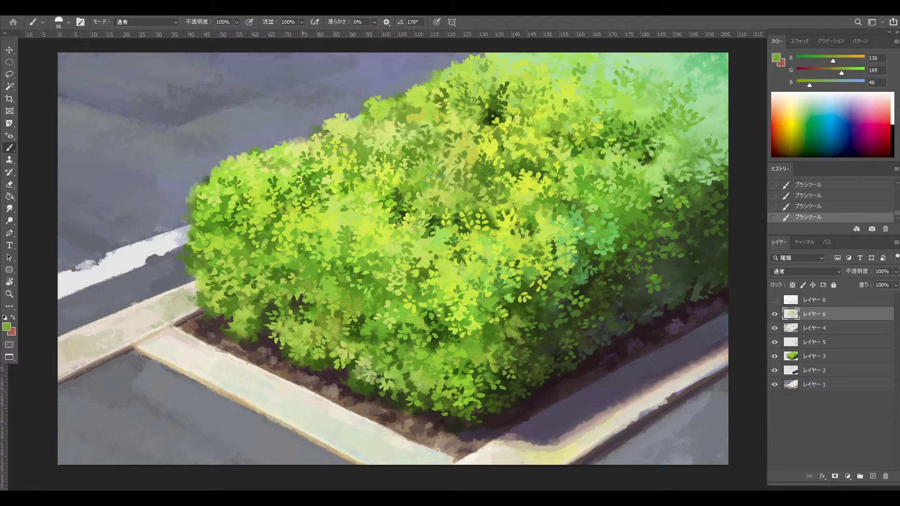
left_click(300, 283, "alt")
left_click(300, 292)
Step: Paint leaves down the hedge's lower left end, sampling neighbouring greens including RGB 110, 171, 45
left_click(249, 277)
left_click(235, 276, "alt")
left_click(223, 283)
left_click(220, 287, "alt")
left_click(224, 295)
left_click(219, 286, "alt")
left_click(218, 290)
left_click(207, 292)
left_click(215, 237, "alt")
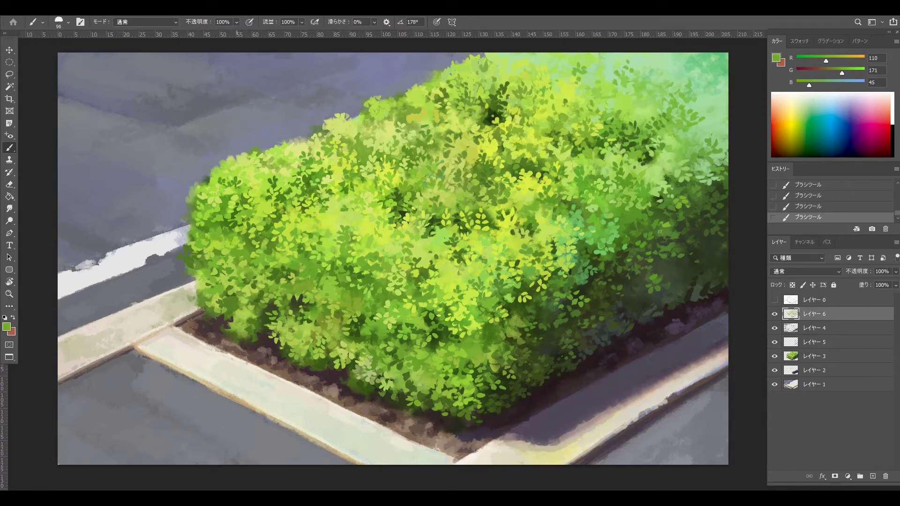
Step: Paint leaves on the hedge's left end and the left part of the front face, sampling greens including RGB 97, 156, 35
left_click(220, 247, "alt")
left_click(213, 236)
left_click(209, 220, "alt")
left_click(208, 214, "alt")
left_click(207, 208)
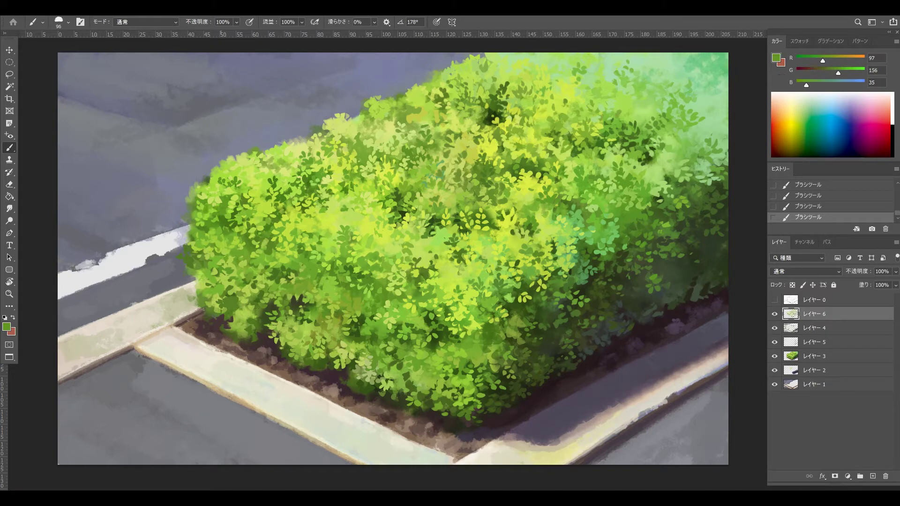
left_click(311, 261)
left_click(310, 268, "alt")
left_click(308, 263)
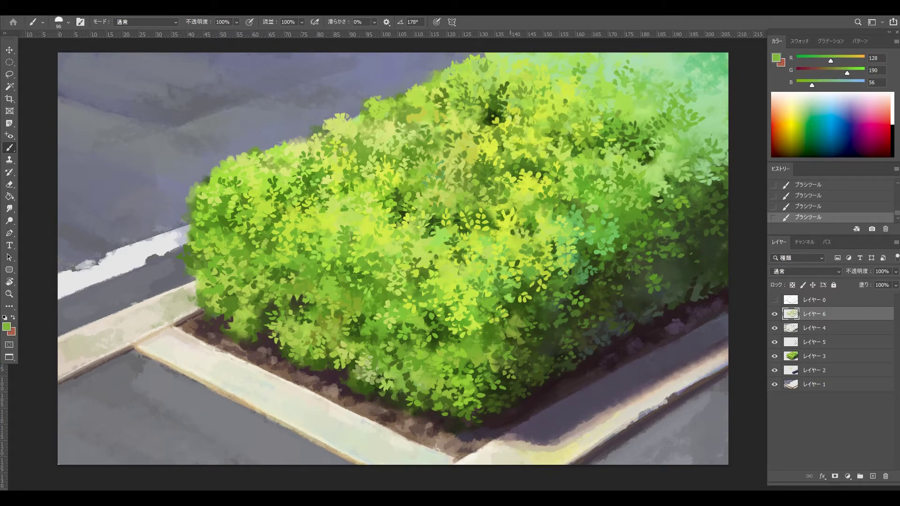
Step: Set the tip angle to 112° and the brush to 43 px, sample RGB 199, 223, 62, try leaves at the hedge's centre, and undo one stroke
left_click(508, 211, "alt")
key("F5")
key("F5")
left_click(470, 225)
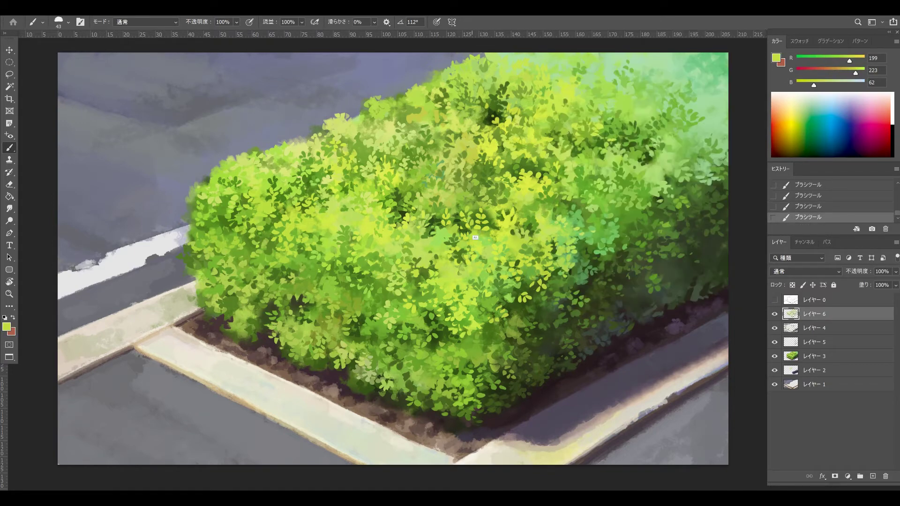
left_click(469, 222, "alt")
left_click(471, 215)
key("ctrl+z")
Step: Dab small leaves along the centre of the front upper edge, sampling greens including RGB 152, 198, 61
left_click(459, 221, "alt")
left_click(459, 224)
left_click(462, 211, "alt")
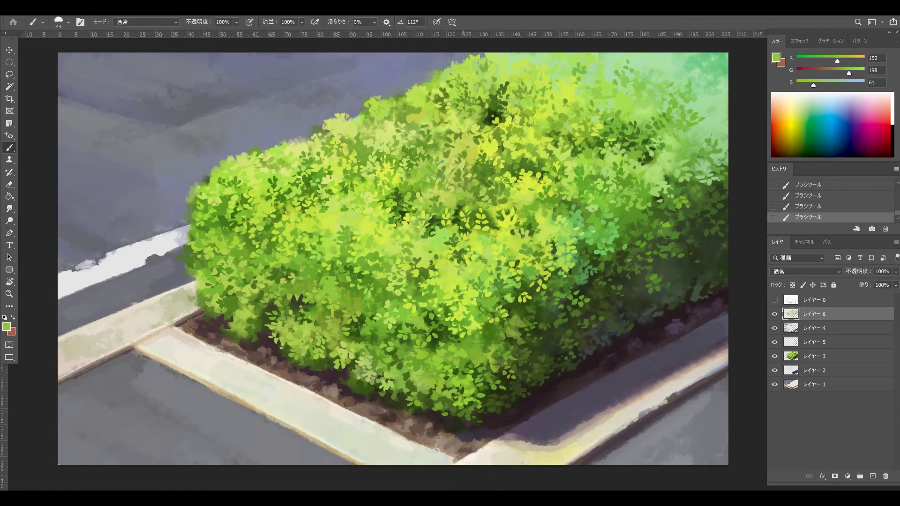
left_click(462, 204)
left_click(458, 209, "alt")
left_click(453, 212)
Step: Set the tip angle to -164° and paint leaves around the central dark gaps, sampling RGB 75, 116, 31 and 98, 147, 33
key("F5")
key("F5")
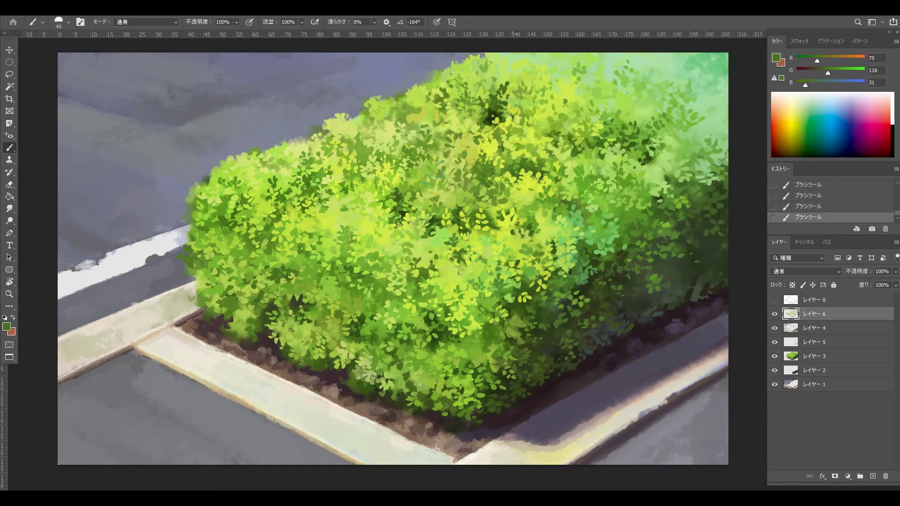
left_click(486, 200, "alt")
left_click(485, 195)
left_click(481, 197, "alt")
left_click(480, 193)
left_click(408, 206, "alt")
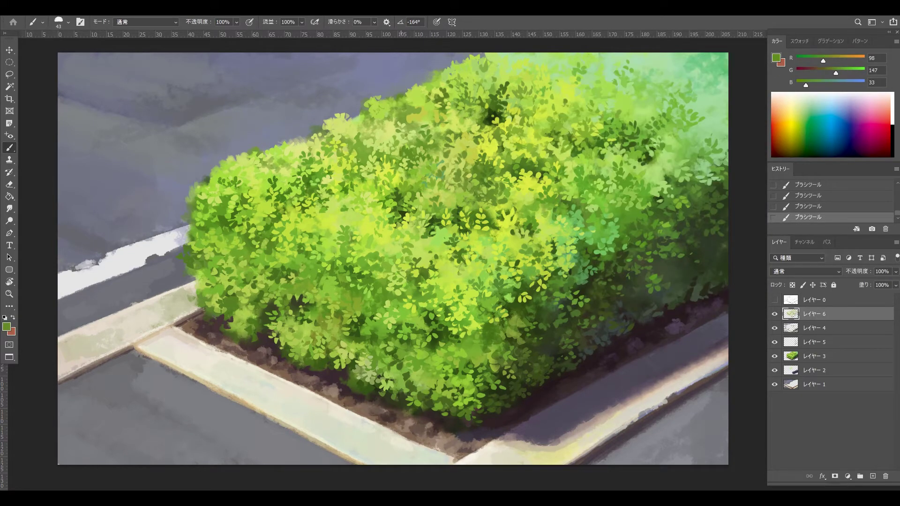
left_click(402, 203, "alt")
Step: Paint leaves near the hedge's upper back edge, sampling RGB 128, 167, 59 and pale yellow-green RGB 221, 233, 129
left_click(412, 106, "alt")
left_click(415, 106, "alt")
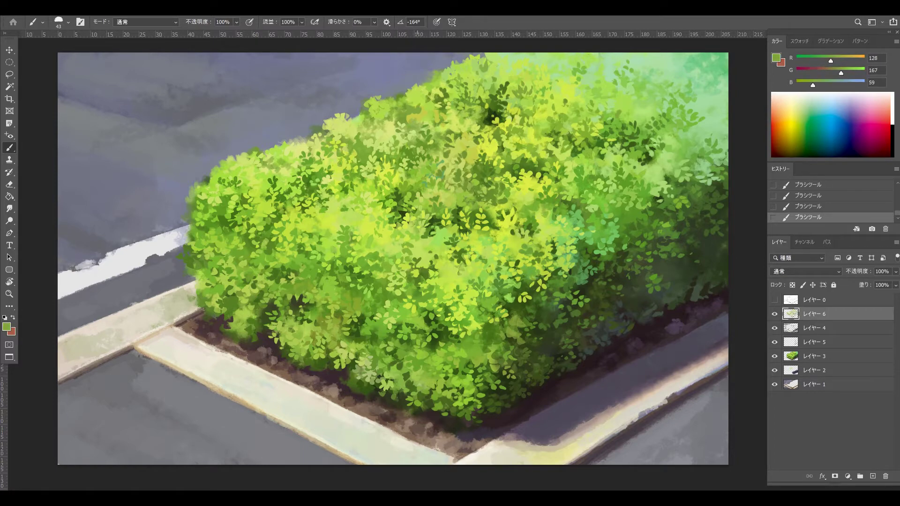
left_click(415, 103)
left_click(408, 101)
left_click(389, 120, "alt")
left_click(390, 123, "alt")
left_click(388, 120)
left_click(383, 123)
left_click(388, 142)
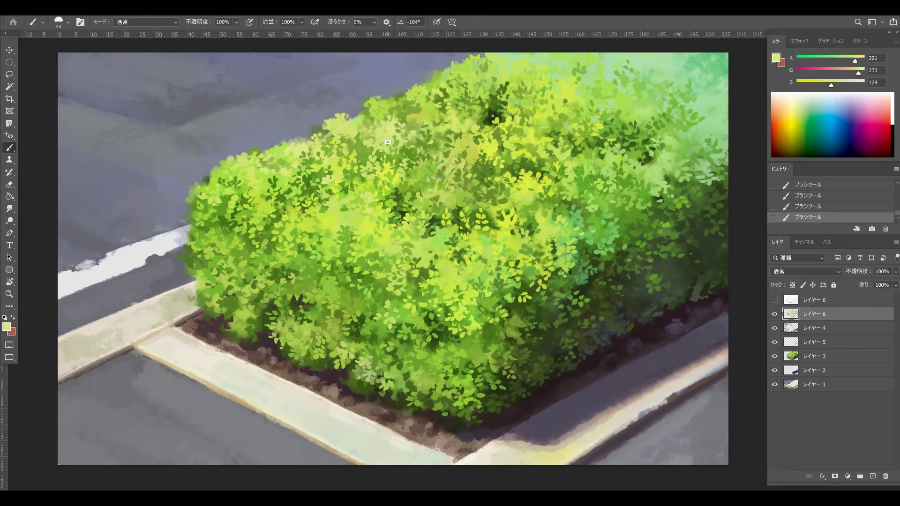
Step: Extend the leaf dabs down the back edge of the top face toward the left, sampling neighbouring greens
left_click(385, 143, "alt")
left_click(384, 142, "alt")
left_click(370, 152)
left_click(363, 153, "alt")
left_click(354, 140, "alt")
left_click(347, 135)
left_click(342, 131)
Step: Enlarge the brush to 63 px and dab leaves on the upper left of the top face, sampling RGB 125, 173, 54 and 119, 170, 56
left_click_drag(277, 166, 282, 166)
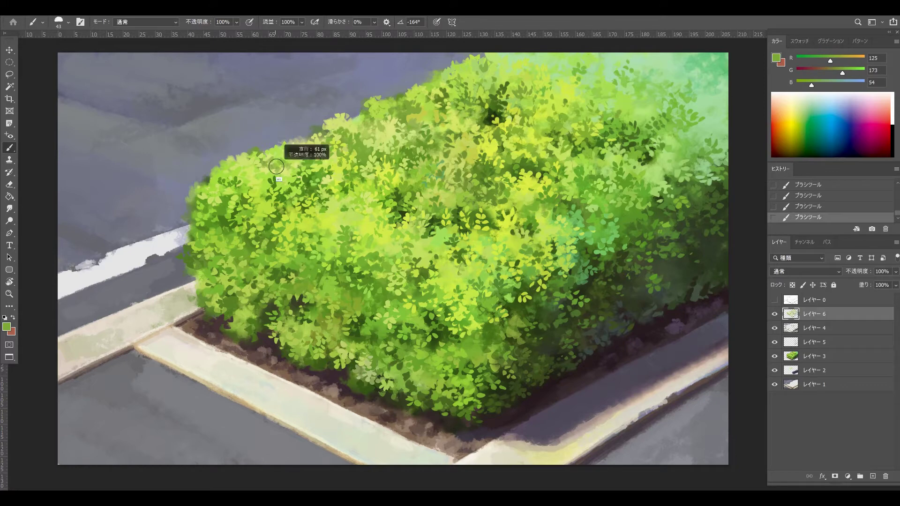
left_click(279, 164, "alt")
left_click(272, 168)
left_click(296, 164, "alt")
left_click(291, 160)
Step: Set the brush tip to 23° and 64 px in the brush settings, and undo the last two strokes
key("F5")
left_click(742, 156)
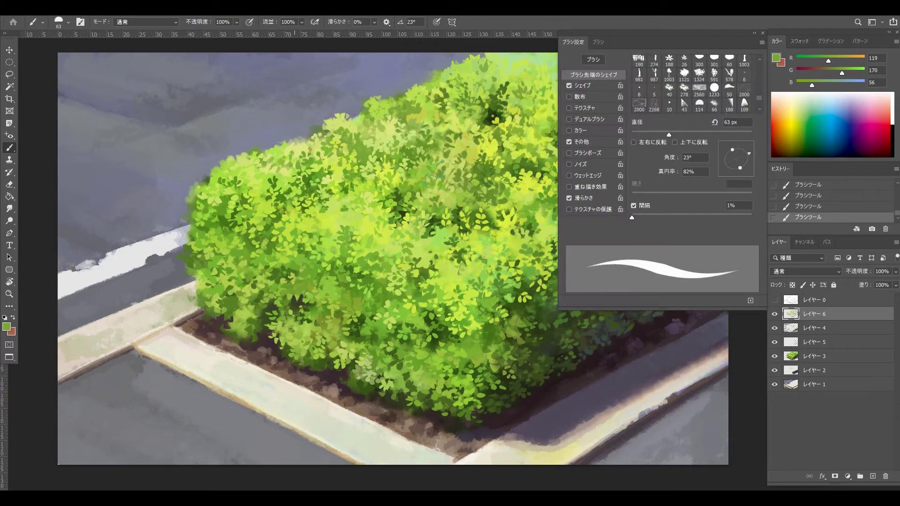
left_click_drag(670, 135, 653, 135)
left_click(292, 155)
key("F5")
key("ctrl+z")
key("ctrl+z")
Step: Paint dark leaves around the gap right of the hedge's centre with RGB 68, 104, 28, and sample neighbouring greens including RGB 113, 158, 46
left_click(523, 224, "alt")
left_click(528, 221)
left_click(526, 214)
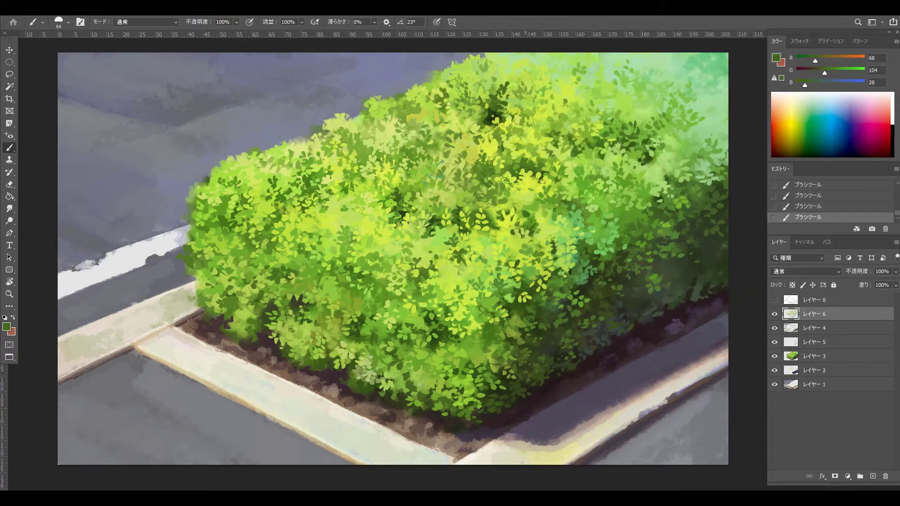
left_click(521, 215)
left_click(531, 217, "alt")
left_click(518, 206, "alt")
left_click(496, 210, "alt")
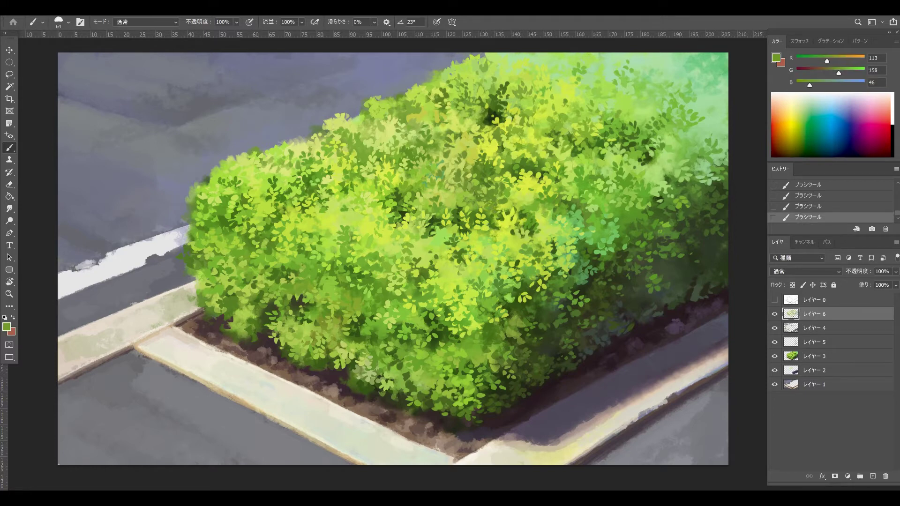
Step: Paint leaves along the right edge of the top face, sampling greens including RGB 113, 194, 53
left_click(628, 207, "alt")
left_click(630, 204)
left_click(616, 201)
left_click(602, 207, "alt")
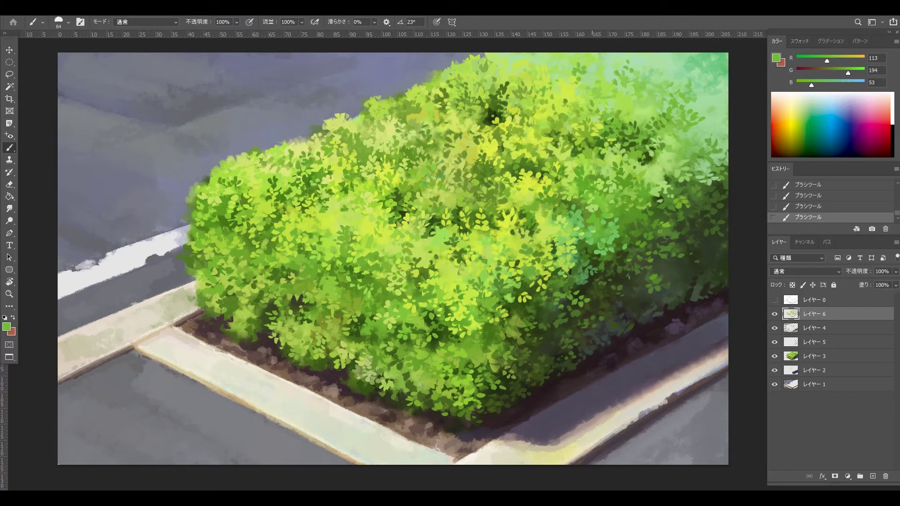
left_click(595, 213, "alt")
left_click(593, 216)
Step: Paint leaves on the shaded right face near the corner, sampling dark greens including RGB 66, 88, 62
left_click(611, 262, "alt")
left_click(595, 282, "alt")
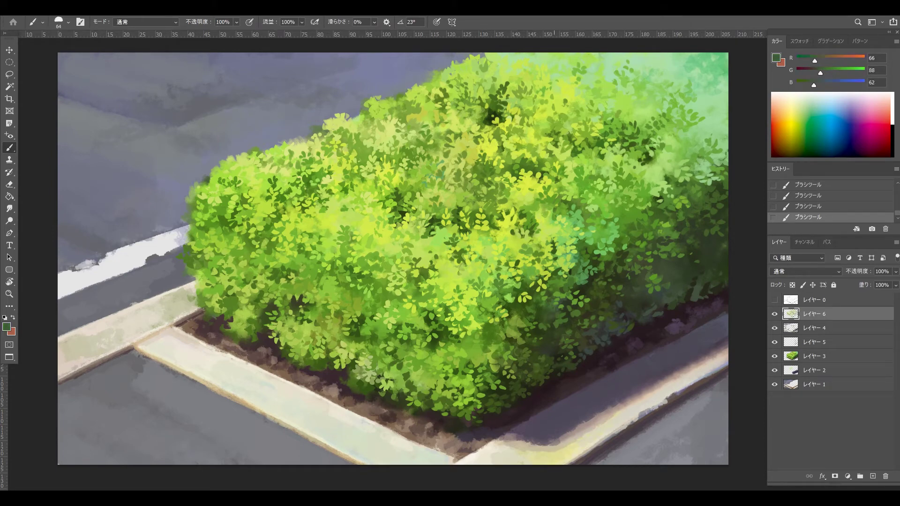
left_click(560, 307, "alt")
left_click(543, 307, "alt")
left_click(540, 312)
Step: Set the brush to 52 px at -162°, undo one stroke, and repaint leaves on the shaded face in RGB 76, 122, 41
key("F5")
key("F5")
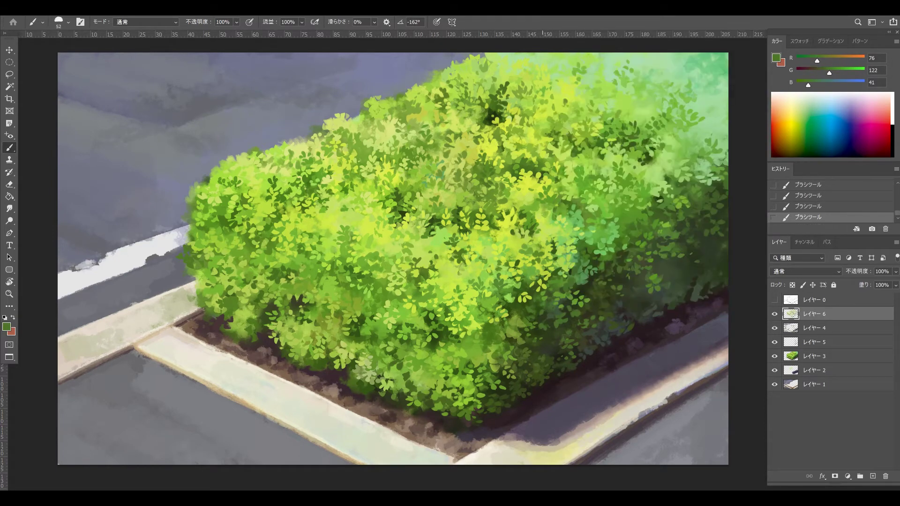
key("ctrl+z")
left_click(549, 309)
left_click(548, 317)
Step: Paint leaves down the lower front corner between the lit and shaded faces, sampling RGB 137, 169, 63 and 52, 68, 28
left_click(518, 334, "alt")
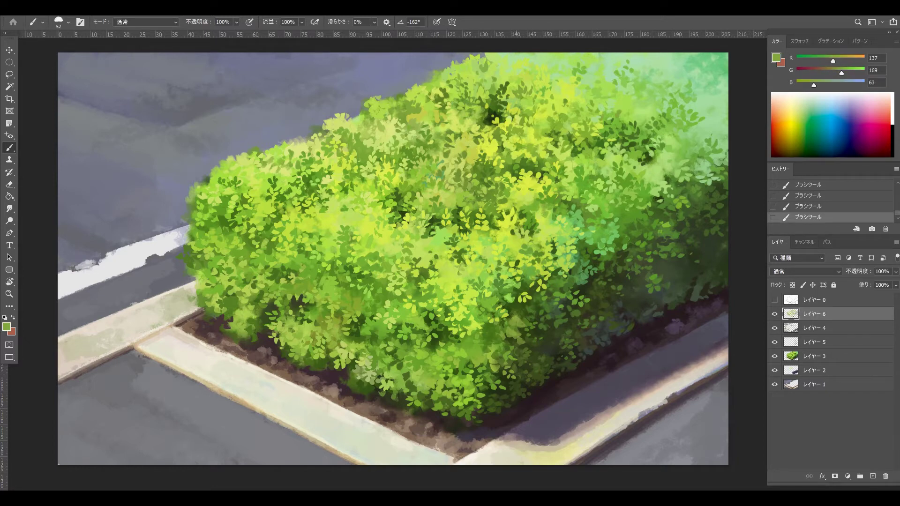
left_click(509, 343, "alt")
left_click(505, 349)
left_click(498, 353, "alt")
left_click(488, 365)
left_click(488, 374, "alt")
left_click(488, 372, "alt")
left_click(495, 368, "alt")
Step: Enlarge the brush to 65 px and dab dark leaves across the lower front corner, sampling greens including RGB 55, 88, 22
key("bracketright")
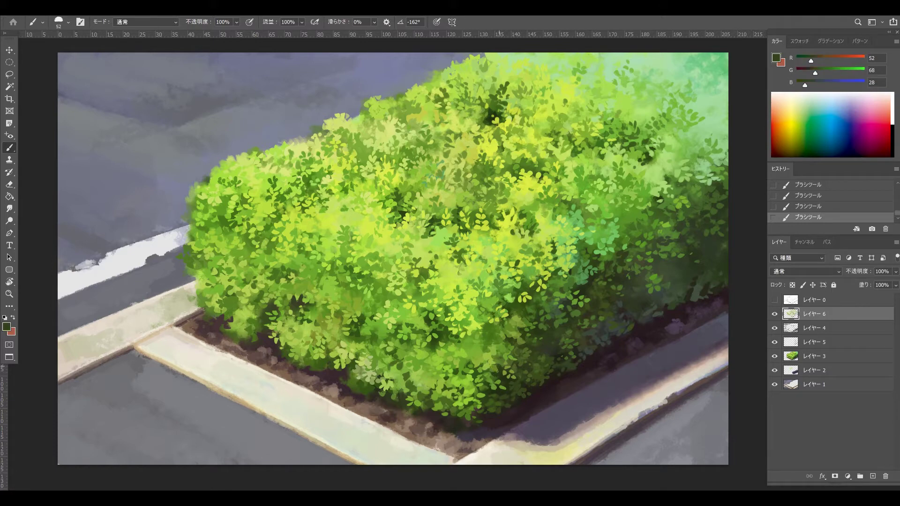
left_click(492, 364)
left_click(482, 361)
left_click(484, 356)
left_click(476, 353)
left_click(481, 355, "alt")
left_click(471, 373, "alt")
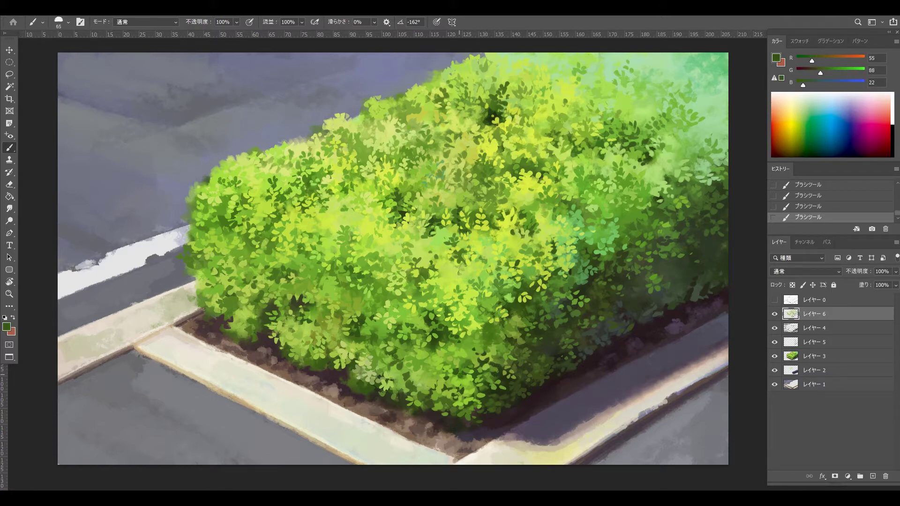
left_click(458, 378)
Step: Refine the dark gap on the lower front face with sampled greens including RGB 46, 72, 20 and 73, 117, 30
left_click(453, 371, "alt")
left_click(447, 342, "alt")
left_click(439, 364, "alt")
left_click(427, 322, "alt")
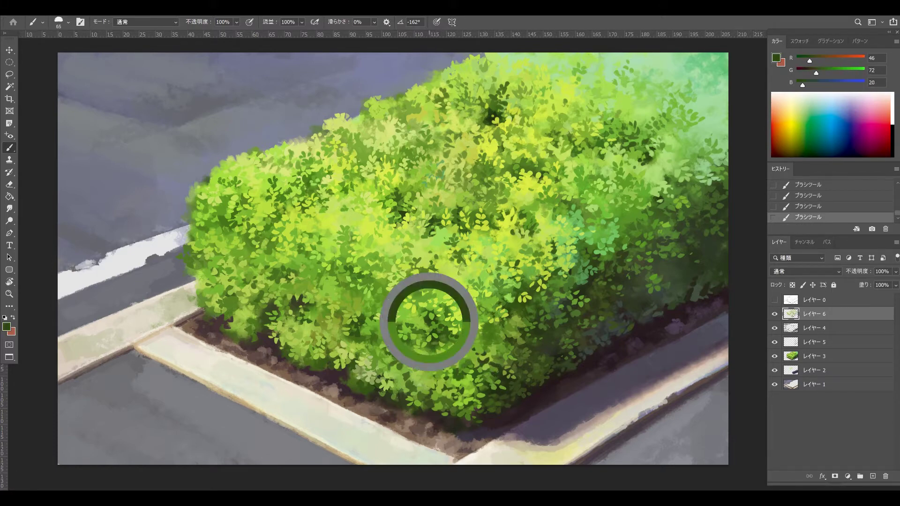
left_click(424, 325, "alt")
left_click(418, 324, "alt")
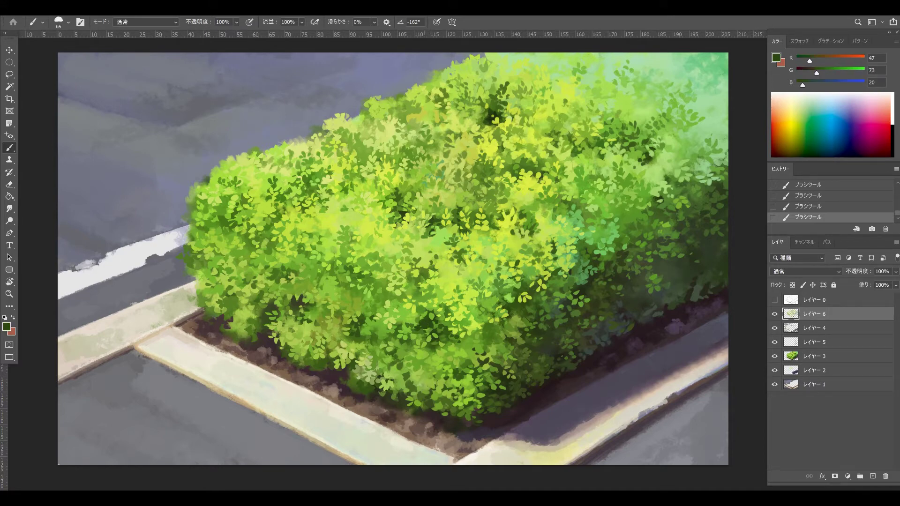
left_click(418, 322, "alt")
left_click(405, 320, "alt")
left_click(407, 318, "alt")
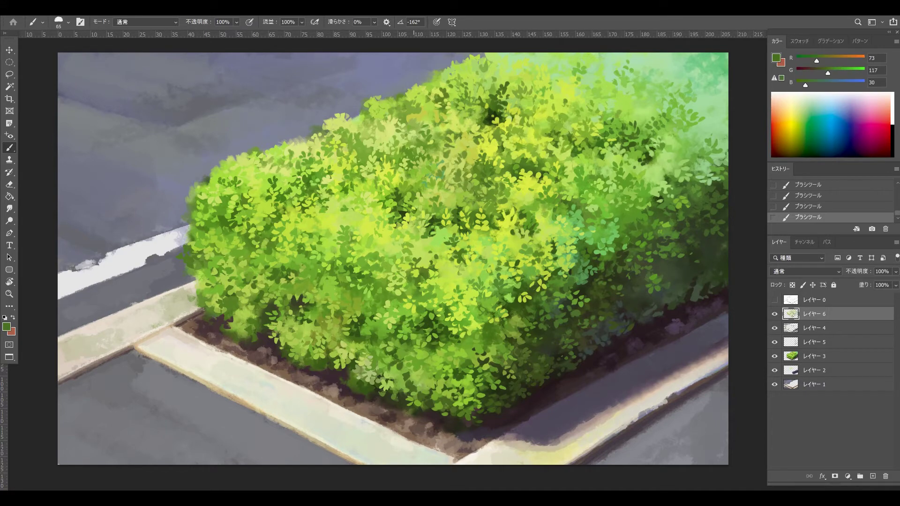
Step: Touch up the lower corner and the top face's far right side, reducing the brush to 50 px and sampling RGB 171, 219, 115 and 93, 145, 42
left_click(479, 363, "alt")
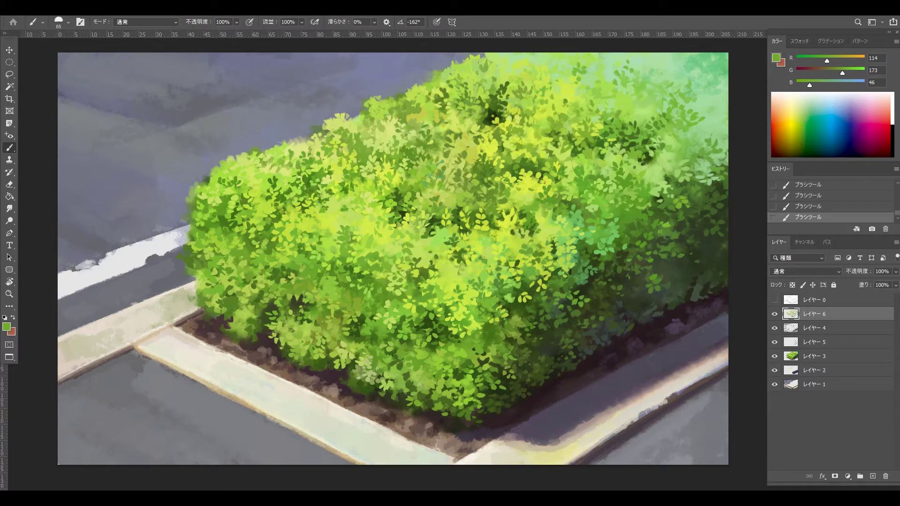
left_click(681, 173, "alt")
left_click(675, 159, "alt")
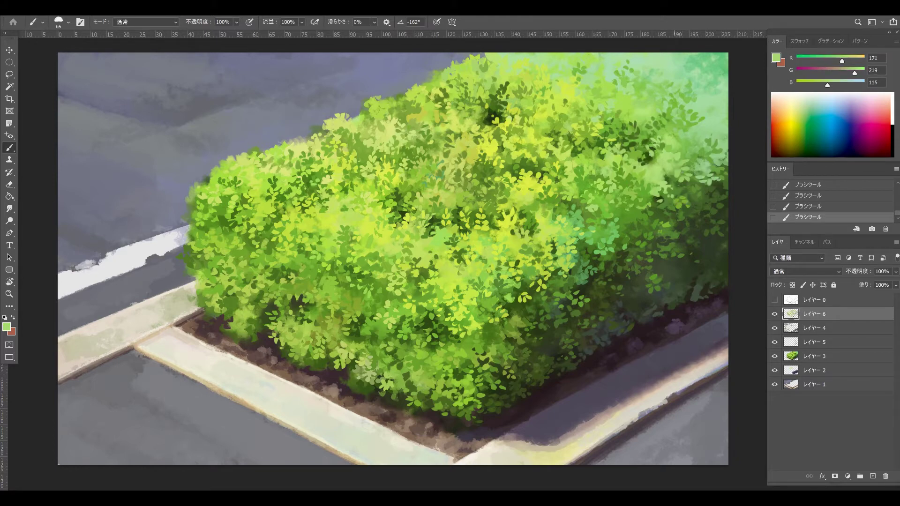
left_click_drag(658, 152, 654, 152)
left_click(657, 153, "alt")
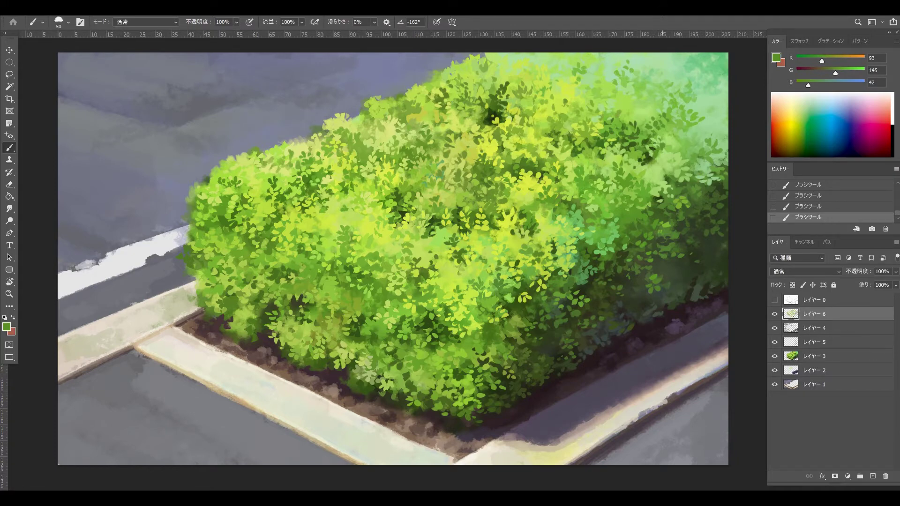
Step: Toggle the visibility of layer レイヤー 6 repeatedly to compare the hedge with and without the leaf touches
left_click(774, 314)
left_click(775, 314)
left_click(774, 314)
key("ctrl+comma")
key("ctrl+comma")
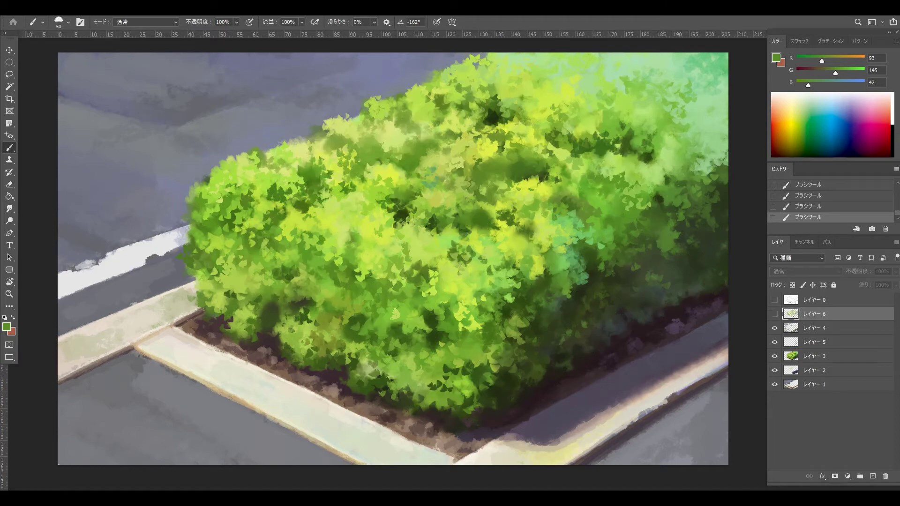
key("ctrl+comma")
key("ctrl+comma")
key("ctrl+comma")
key("ctrl+comma")
key("ctrl+comma")
key("ctrl+comma")
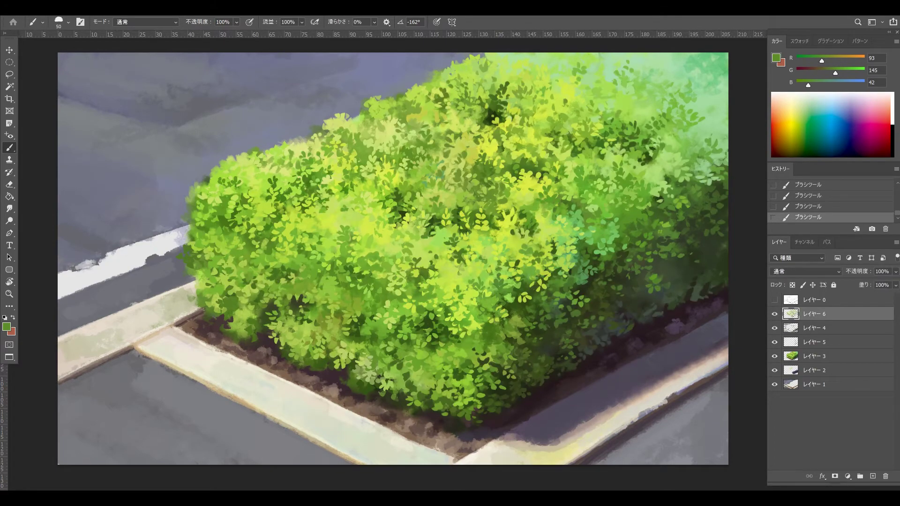
key("ctrl+comma")
key("ctrl+comma")
key("ctrl+comma")
key("ctrl+comma")
key("ctrl+comma")
Step: Add leaf touches across the middle of the top face, sampling RGB 199, 227, 92, 81, 124, 35, 129, 175, 53 and 224, 242, 72
left_click(533, 205, "alt")
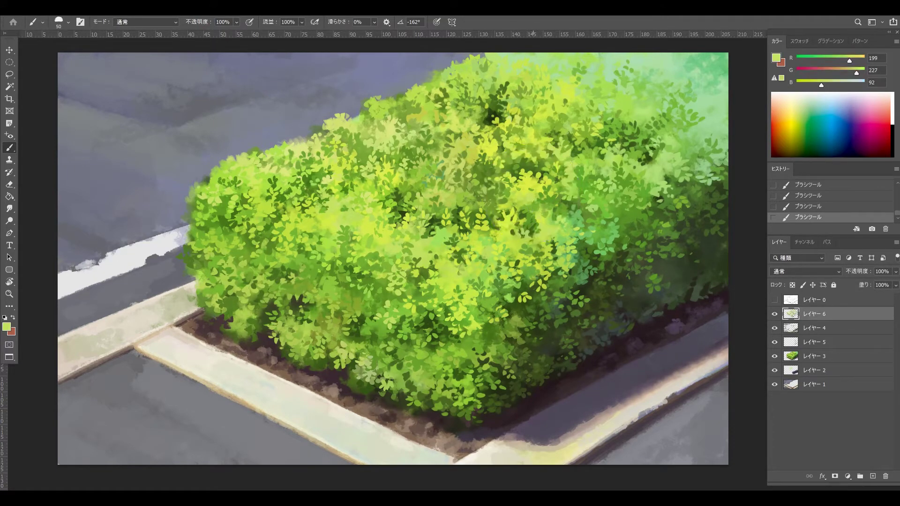
left_click(532, 188, "alt")
left_click(519, 167, "alt")
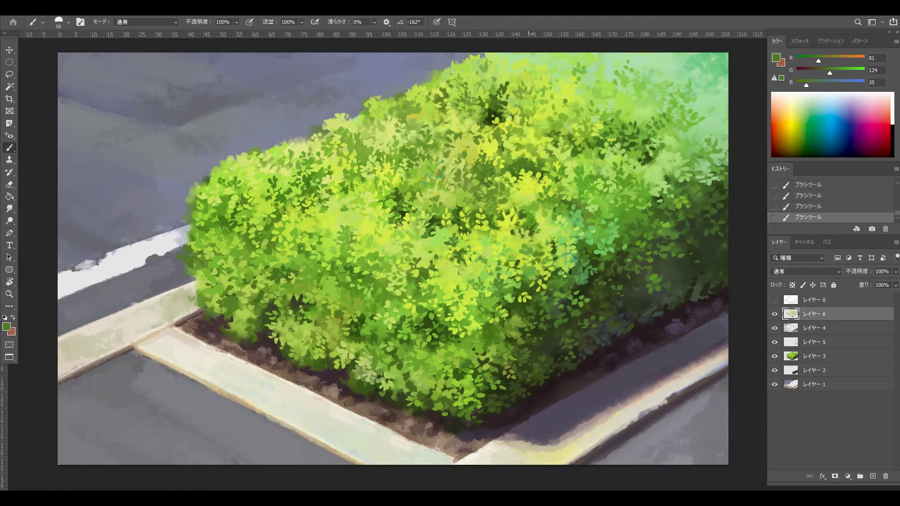
left_click(521, 176, "alt")
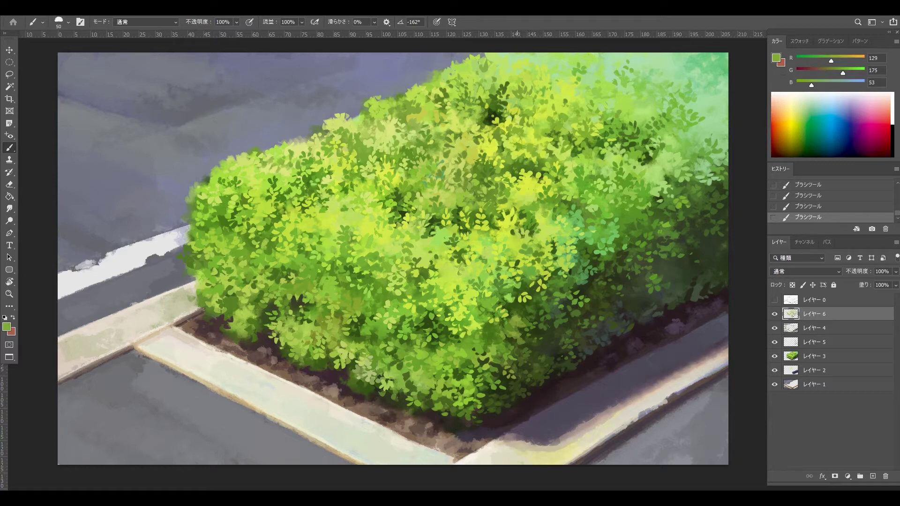
left_click(496, 177, "alt")
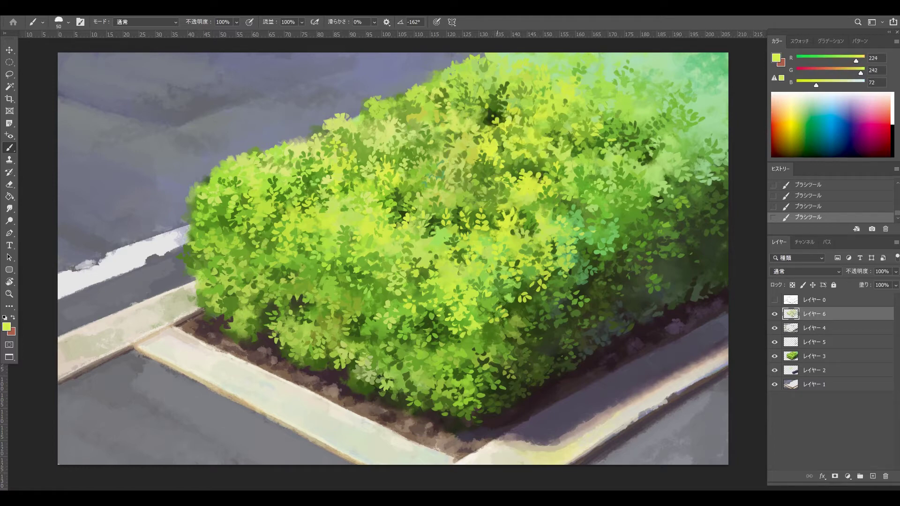
left_click(427, 160, "alt")
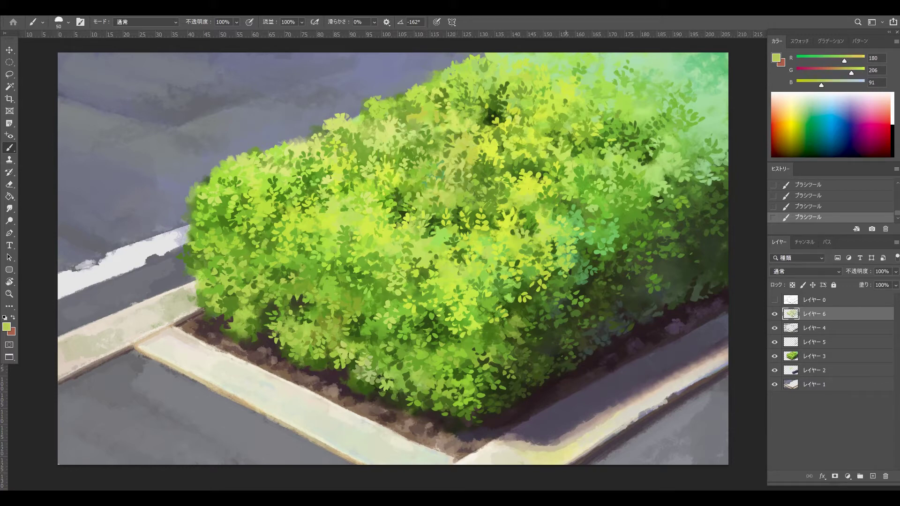
Step: Touch up leaves at the right side of the top face, sampling RGB 193, 228, 81 and 145, 196, 75
left_click(551, 194, "alt")
left_click(540, 210, "alt")
left_click(541, 214, "alt")
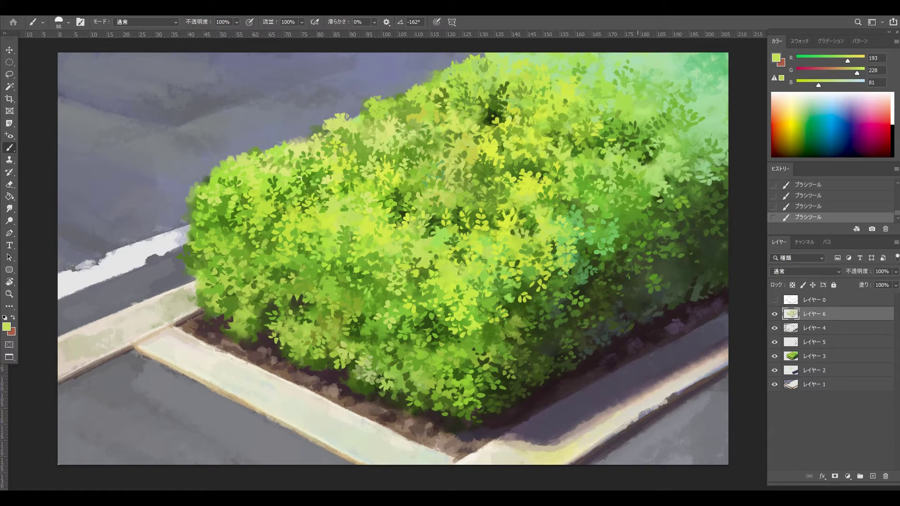
left_click(631, 206, "alt")
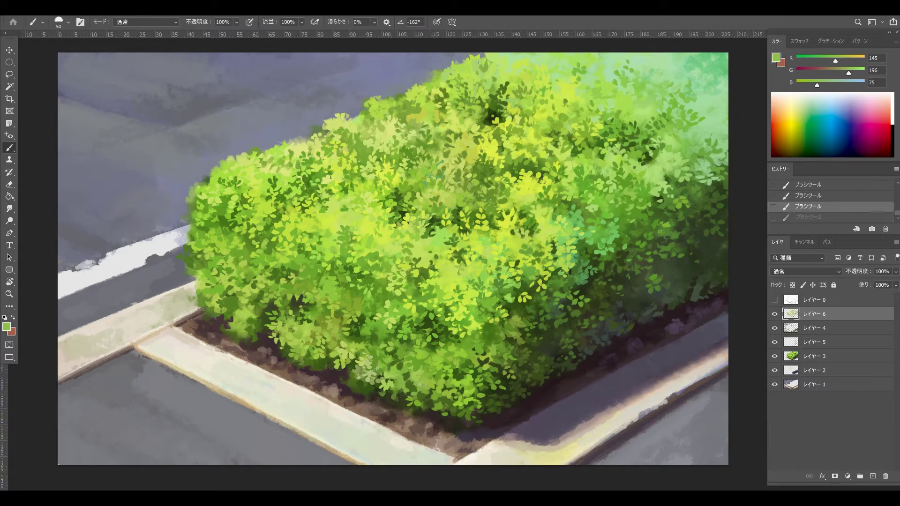
Step: Undo and redo the last brush stroke to compare the hedge with and without it
key("ctrl+z")
key("ctrl+shift+z")
key("ctrl+z")
key("ctrl+shift+z")
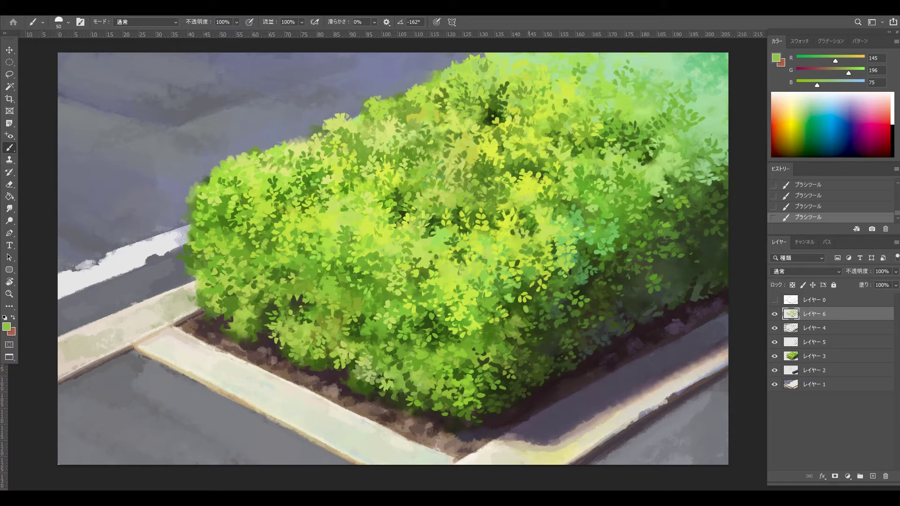
Step: Add leaf touches at the hedge's lower front corner, sampling RGB 85, 138, 41, 119, 155, 53, 60, 77, 31 and 80, 117, 47
left_click(527, 310, "alt")
left_click(524, 300, "alt")
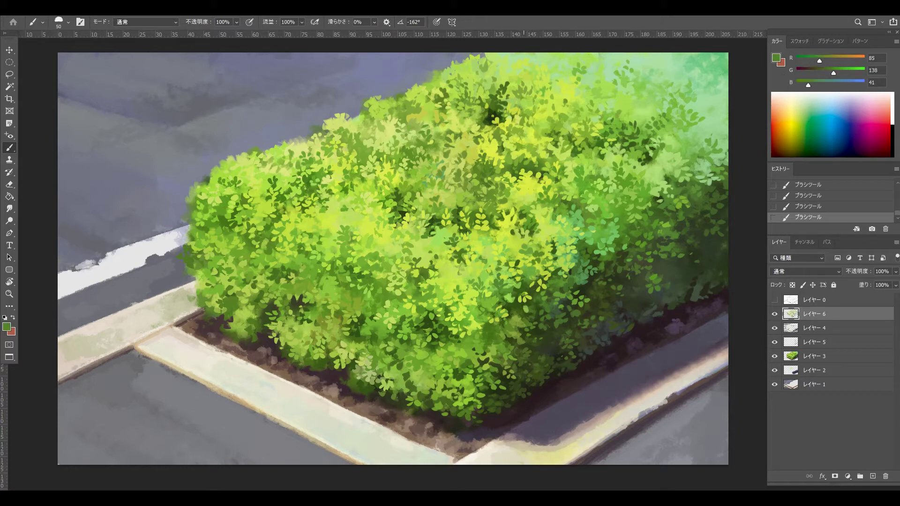
left_click_drag(524, 294, 526, 294)
left_click(530, 321)
left_click(521, 321)
key("ctrl+z")
left_click(519, 320)
left_click(414, 287, "alt")
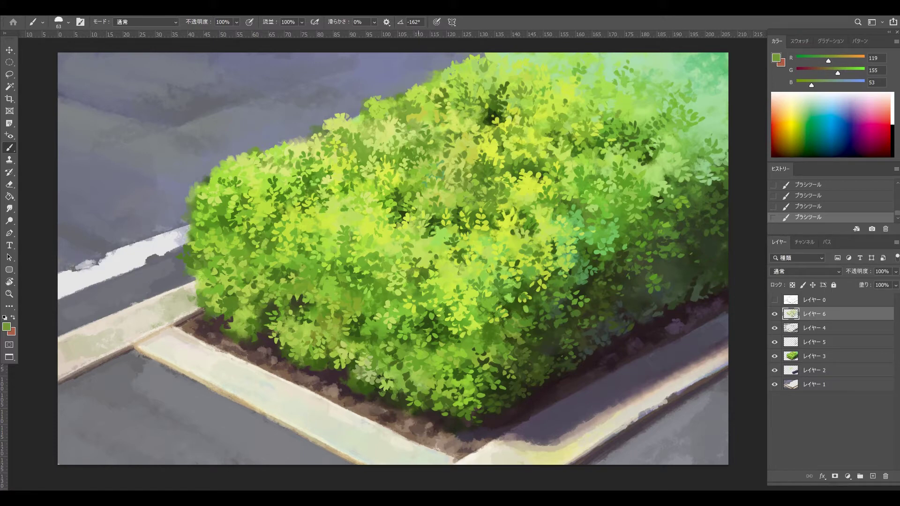
left_click(587, 312, "alt")
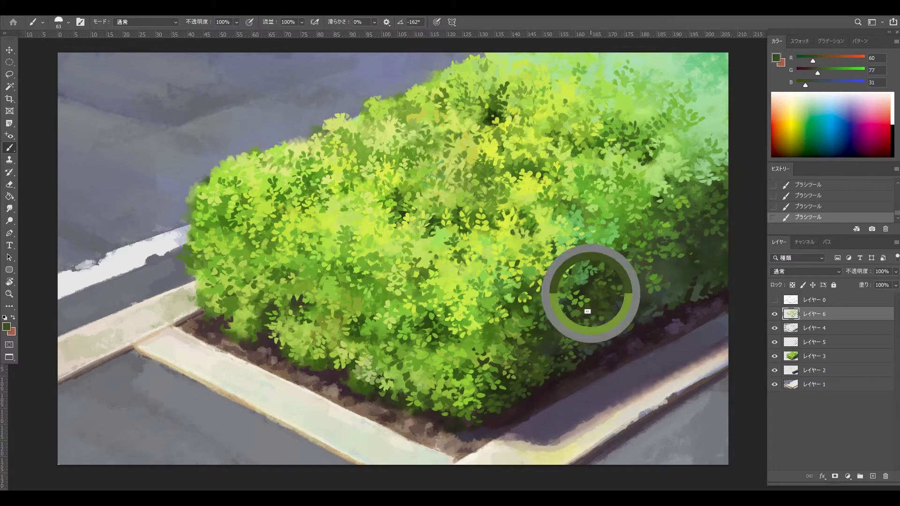
left_click(586, 340, "alt")
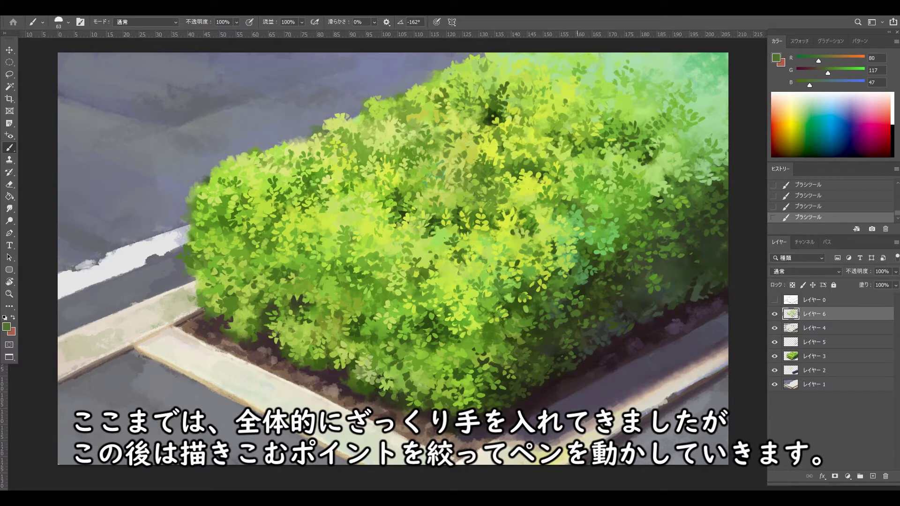
Step: Add a new layer above レイヤー 6 and try circling the hedge's central area in orange, RGB 237, 107, 5
left_click(872, 476)
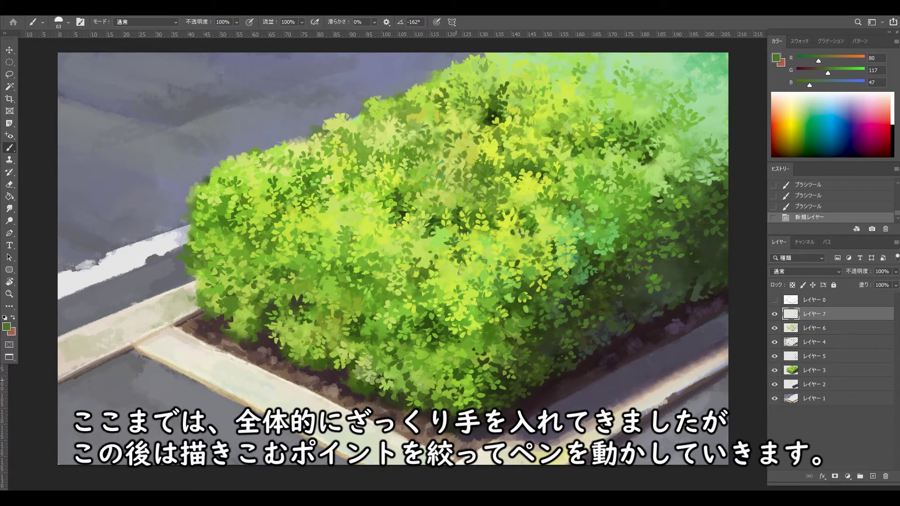
mouse_move(331, 385)
left_mouse_down()
mouse_move(276, 348)
mouse_move(603, 142)
mouse_move(536, 359)
left_mouse_up()
key("ctrl+z")
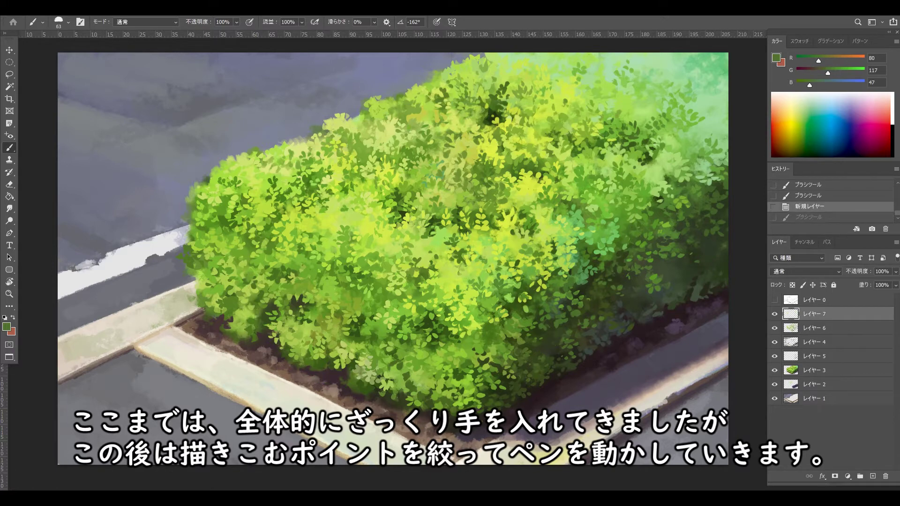
mouse_move(346, 378)
left_mouse_down()
mouse_move(323, 206)
mouse_move(555, 331)
mouse_move(499, 361)
left_mouse_up()
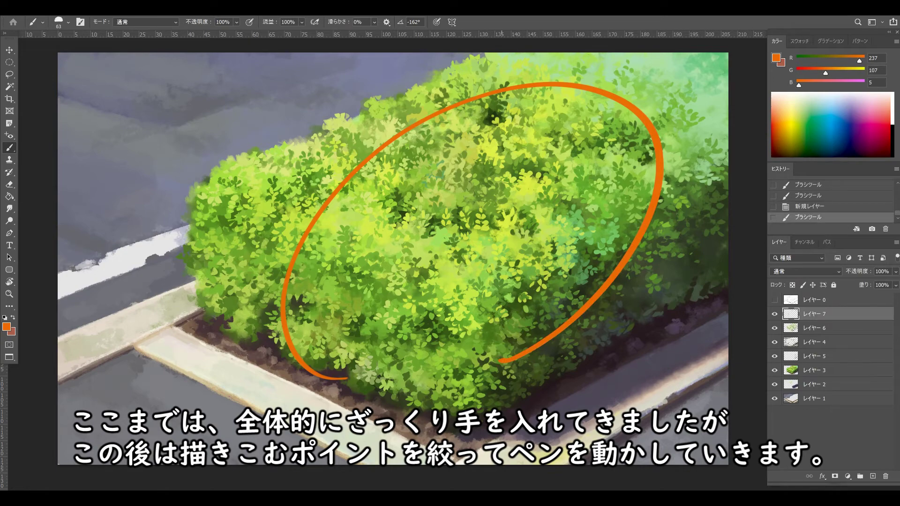
key("ctrl+z")
Step: Show the sketch layer レイヤー 0 and mark the hedge's back and left contour in orange on レイヤー 7
left_click(774, 300)
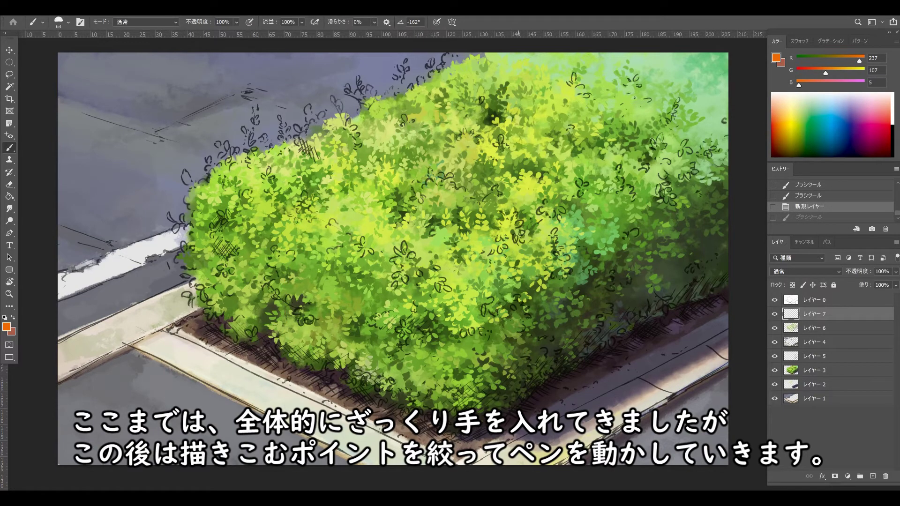
mouse_move(446, 58)
left_mouse_down()
mouse_move(426, 81)
mouse_move(392, 97)
mouse_move(356, 83)
mouse_move(359, 111)
mouse_move(332, 98)
mouse_move(326, 113)
mouse_move(310, 111)
mouse_move(298, 141)
left_mouse_up()
mouse_move(288, 141)
left_mouse_down()
mouse_move(257, 151)
mouse_move(256, 106)
mouse_move(252, 138)
mouse_move(219, 143)
left_mouse_up()
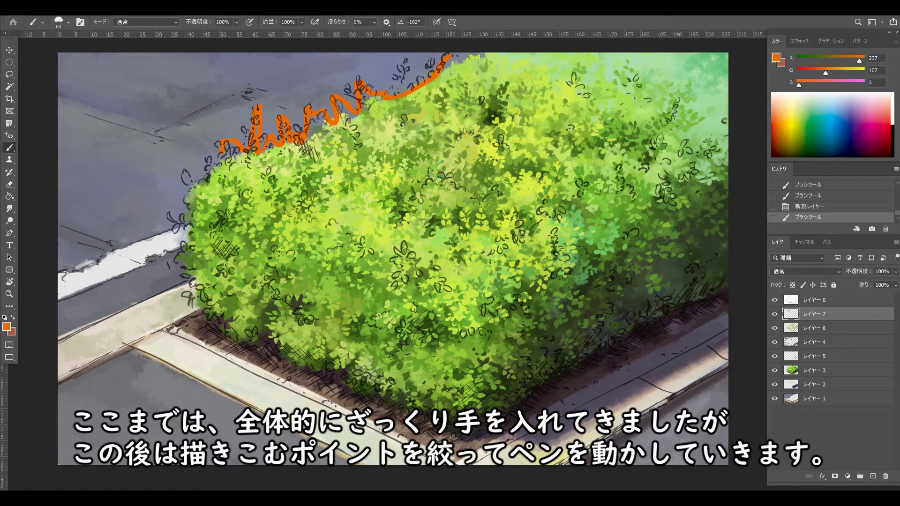
left_click_drag(215, 152, 205, 155)
mouse_move(172, 216)
left_mouse_down()
mouse_move(214, 321)
mouse_move(246, 336)
left_mouse_up()
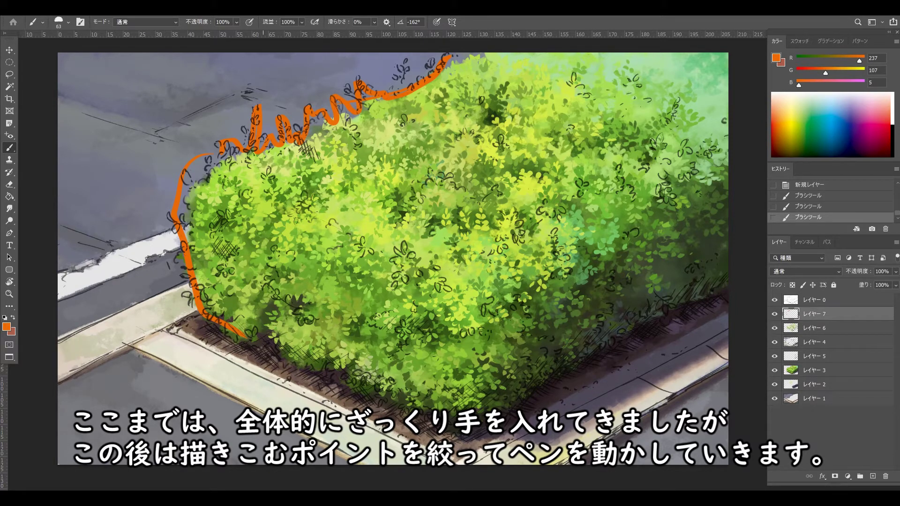
Step: Undo the last orange stroke, hide レイヤー 7 and make レイヤー 6 the active layer
key("ctrl+z")
left_click(775, 314)
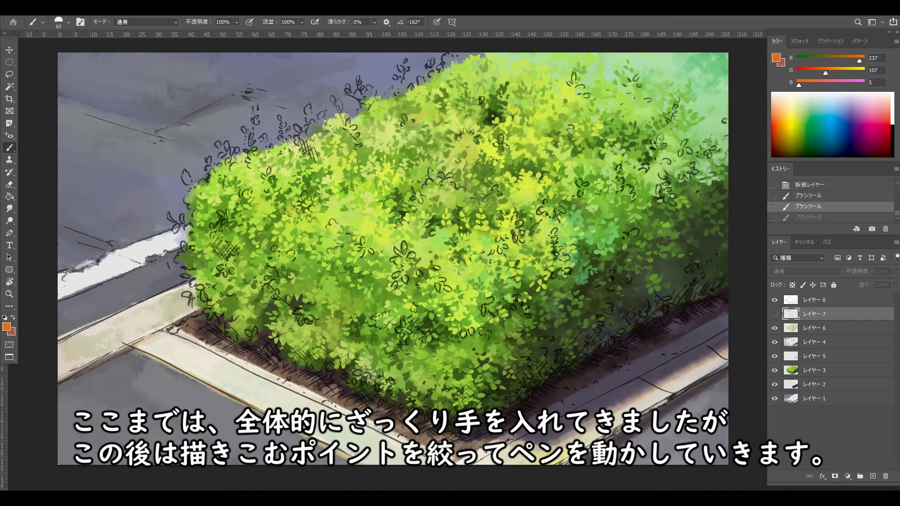
left_click(793, 330)
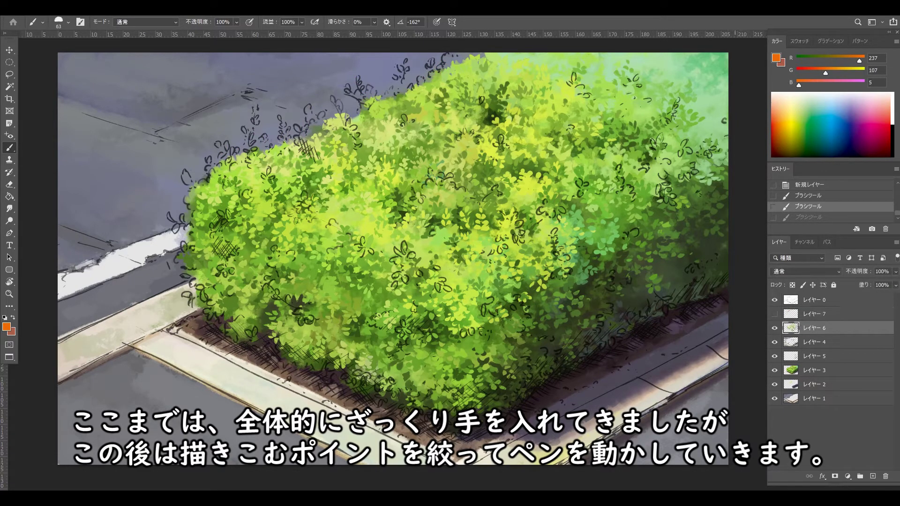
Step: Sample RGB 184, 224, 78, then set the brush tip angle to 151° and its minimum opacity to 100%
left_click_drag(386, 98, 383, 97)
left_click(377, 124, "alt")
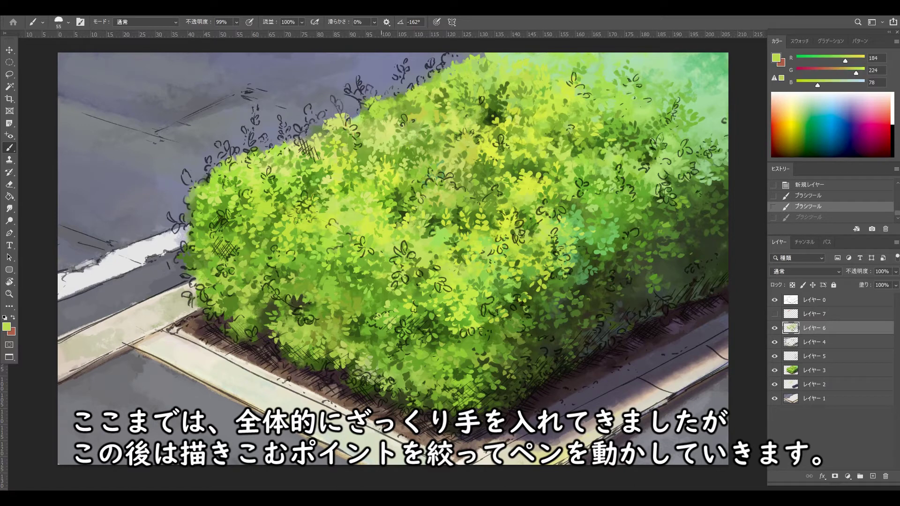
key("F5")
left_click_drag(723, 162, 724, 152)
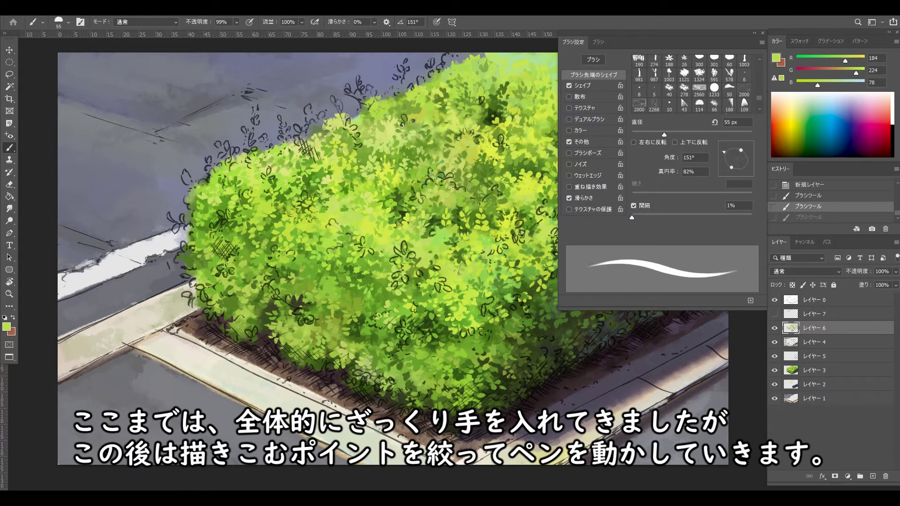
left_click(582, 142)
left_click_drag(706, 95, 719, 95)
key("F5")
Step: Dab leaves on the hedge's upper back edge, sampling RGB 153, 200, 72 and 152, 204, 66, and reduce the brush size
left_click_drag(425, 79, 420, 79)
left_click(421, 79)
left_click(420, 81)
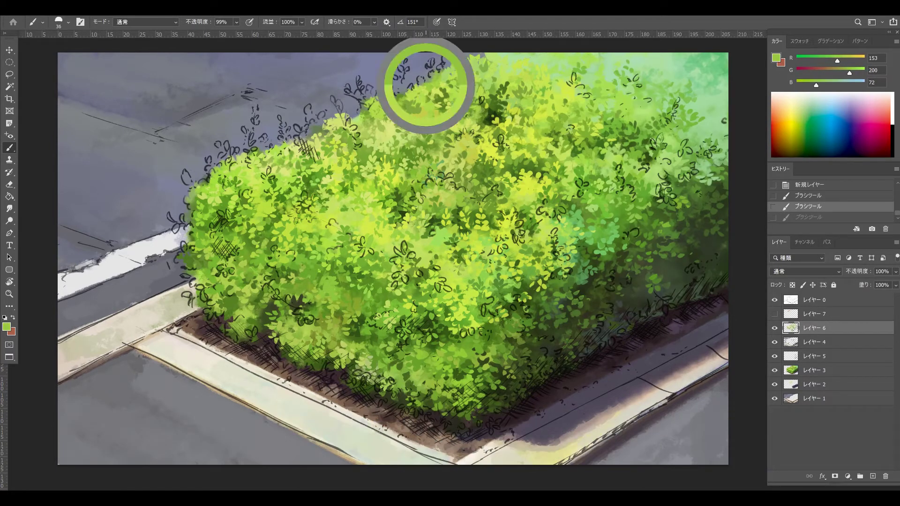
left_click(422, 80, "alt")
left_click(421, 80)
key("bracketleft")
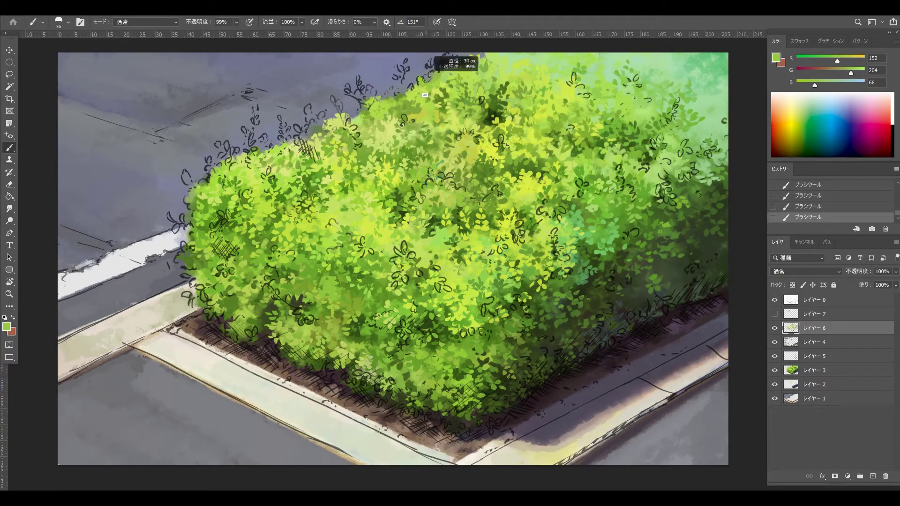
Step: Set the brush tip to 25 px at -8° and paint leaves on the sketched sprig at the top of the back edge
key("F5")
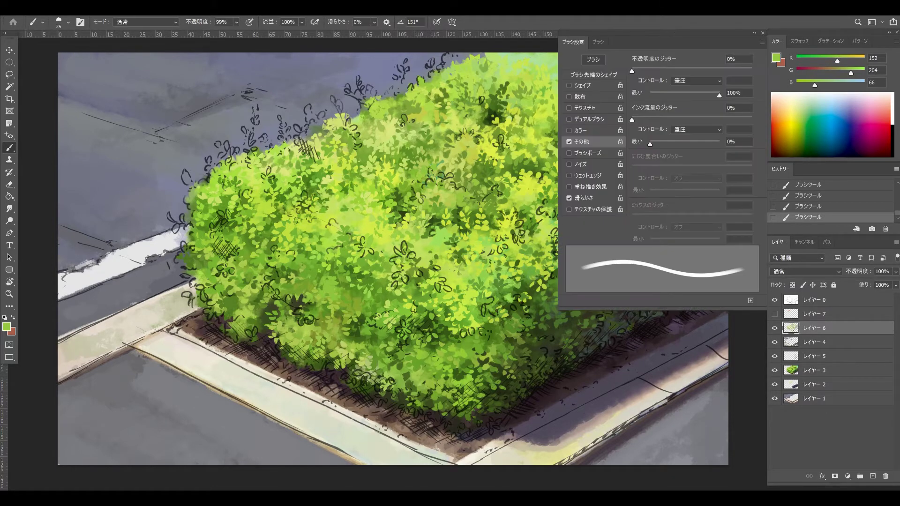
left_click(749, 161)
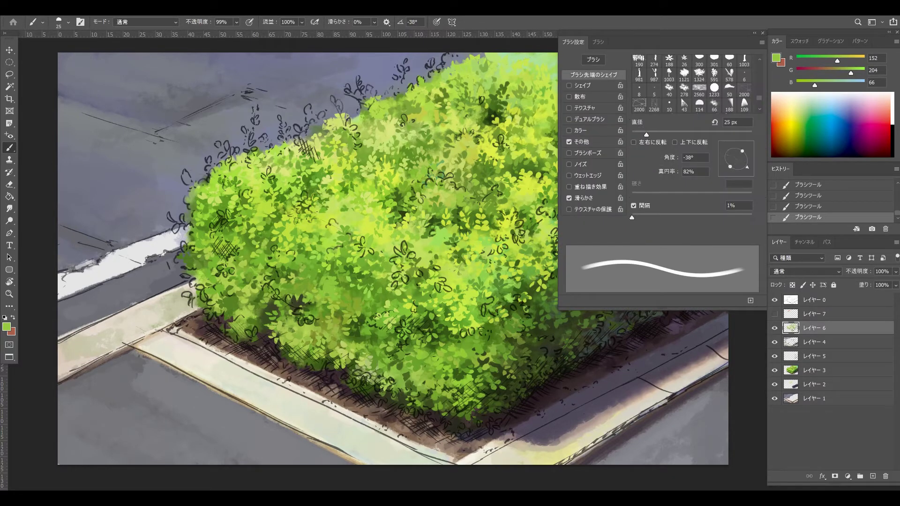
key("F5")
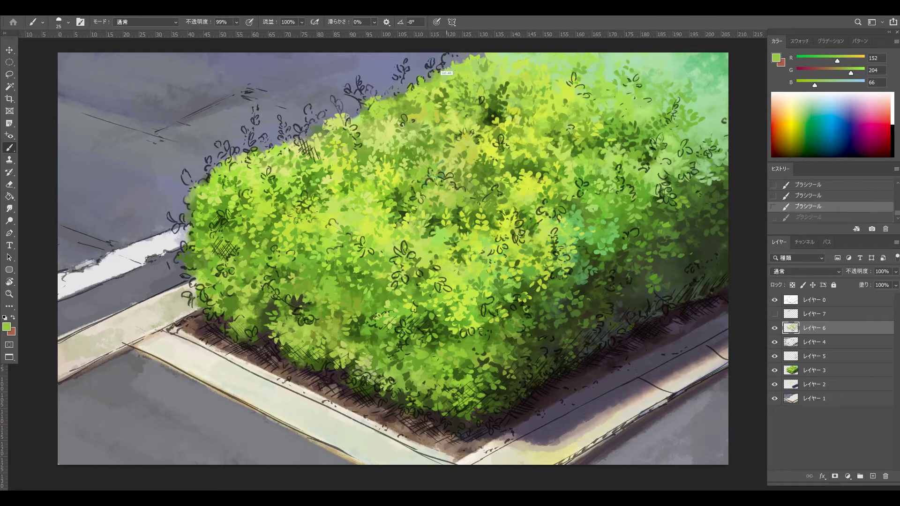
key("ctrl+z")
left_click(446, 58)
left_click(452, 57)
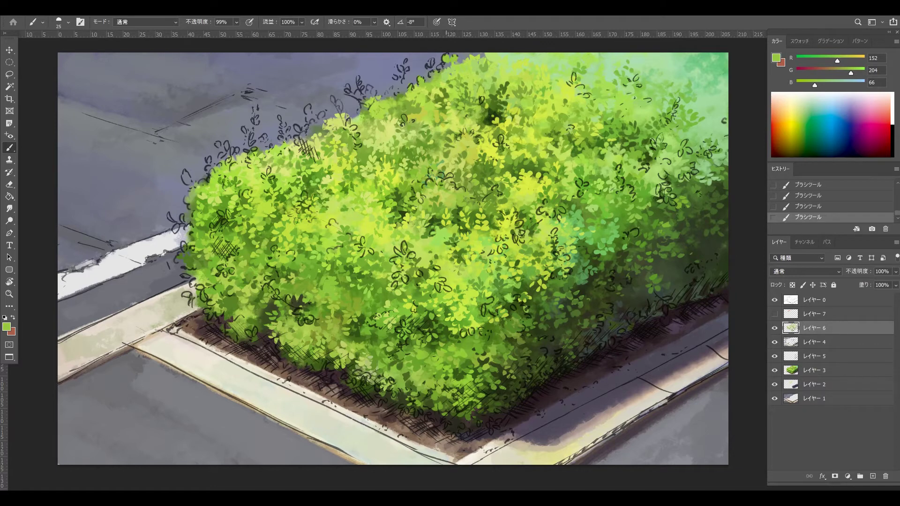
Step: Paint individual leaves over the next sketched sprigs sticking out of the upper back edge
left_click(446, 66)
key("ctrl+z")
key("F5")
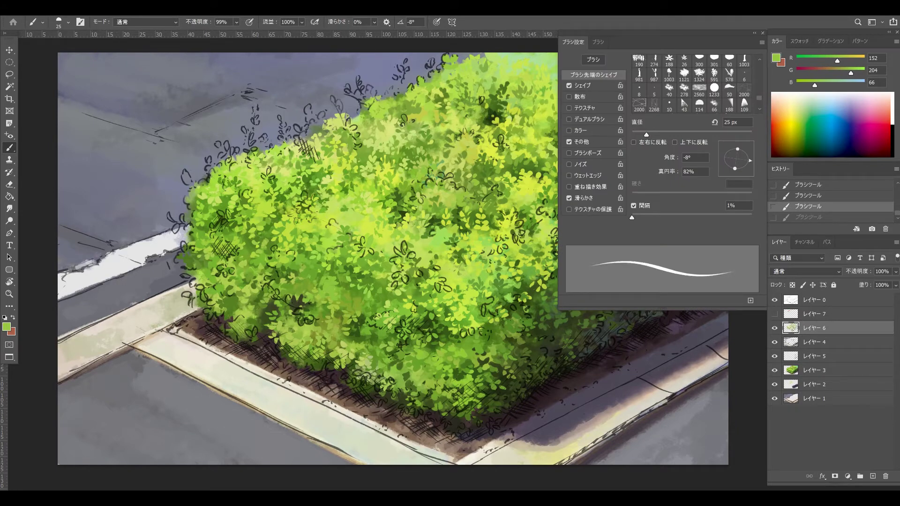
key("F5")
key("ctrl+shift+z")
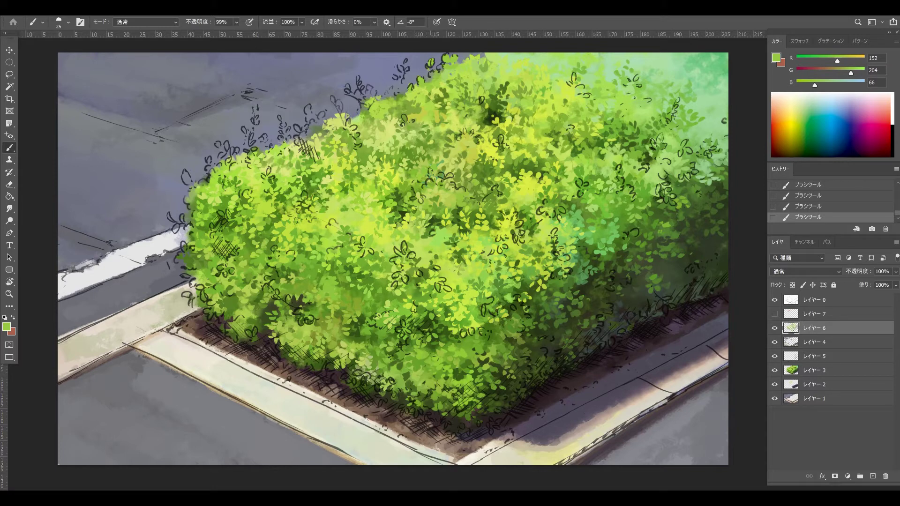
key("ctrl+z")
left_click_drag(427, 66, 392, 66)
left_click(426, 65)
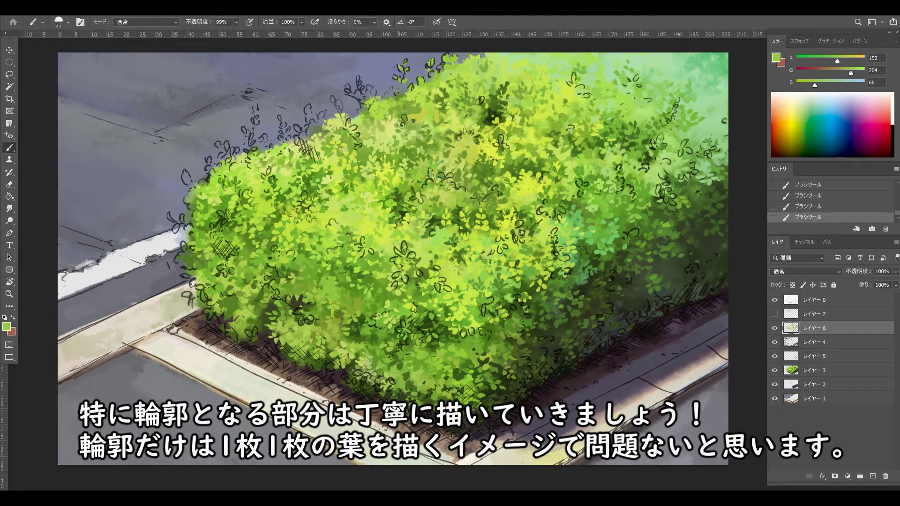
Step: Undo and redo the last leaf stroke to compare it, then add a small leaf further down the back contour
key("ctrl+z")
key("ctrl+shift+z")
key("ctrl+z")
key("ctrl+shift+z")
key("ctrl+z")
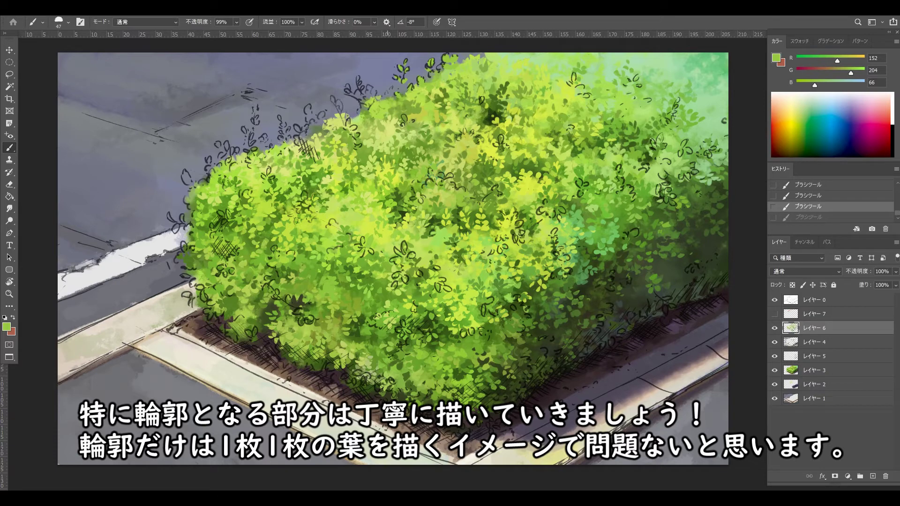
key("ctrl+shift+z")
left_click_drag(387, 93, 382, 93)
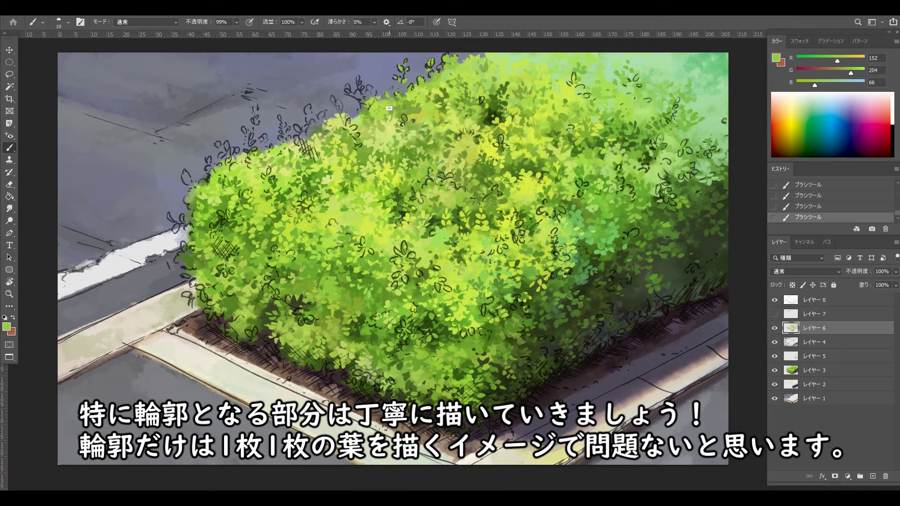
left_click_drag(386, 93, 389, 93)
Step: Lower the opacity of the sketch layer レイヤー 0 to 37%
left_click(815, 300)
left_click(895, 285)
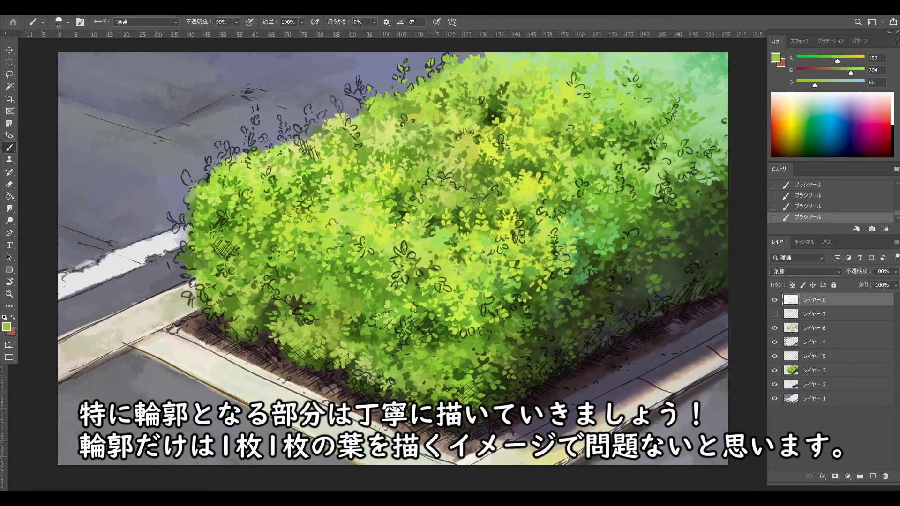
left_click(895, 272)
left_click_drag(896, 283, 867, 283)
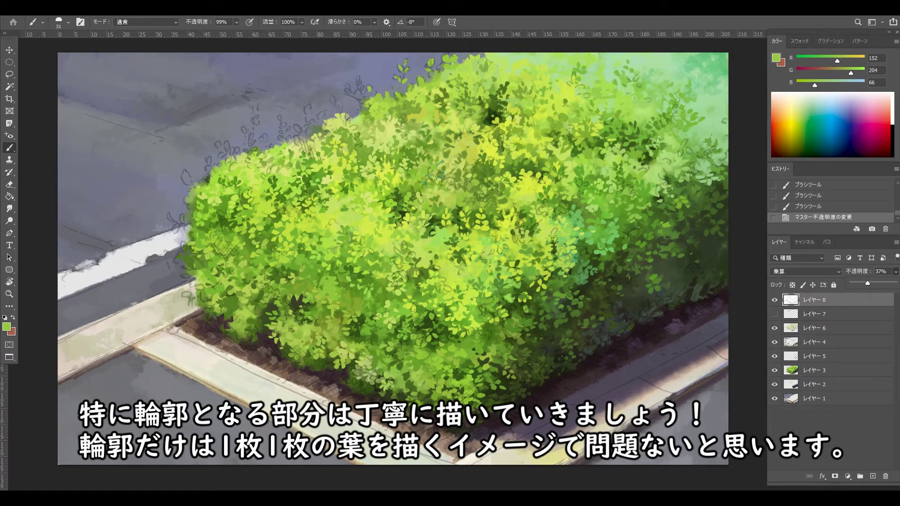
left_click(375, 103)
left_click(375, 103)
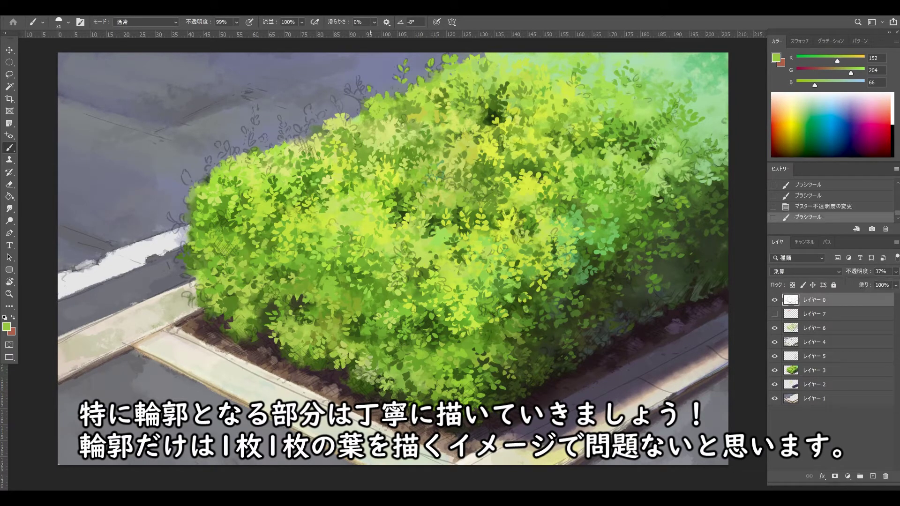
key("ctrl+z")
Step: Return to レイヤー 6 and paint leaf strokes on the back contour beside the small leaf, comparing them with undo and redo
left_click(815, 328)
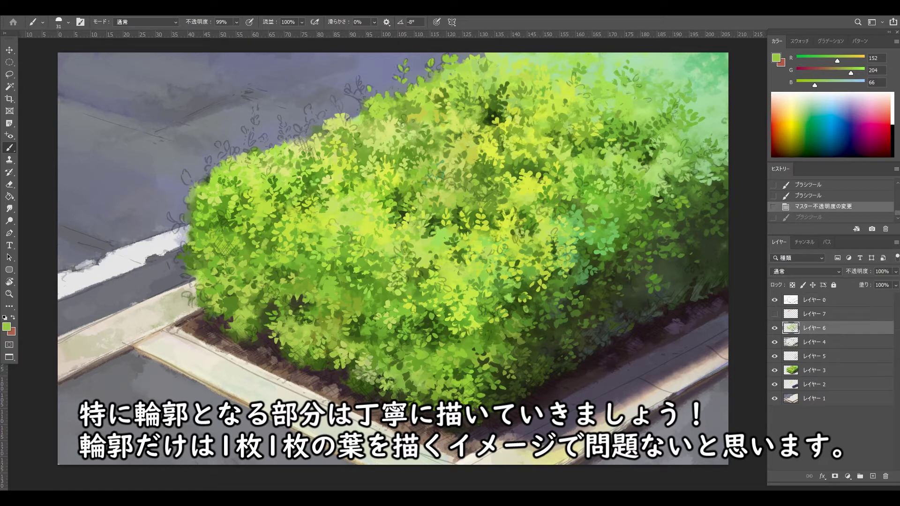
left_click_drag(369, 87, 375, 104)
key("ctrl+z")
key("ctrl+shift+z")
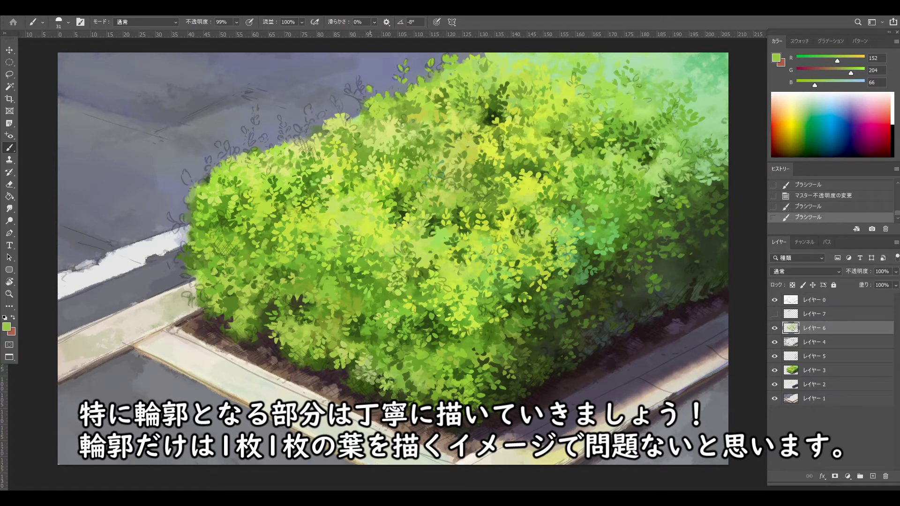
key("ctrl+z")
key("ctrl+shift+z")
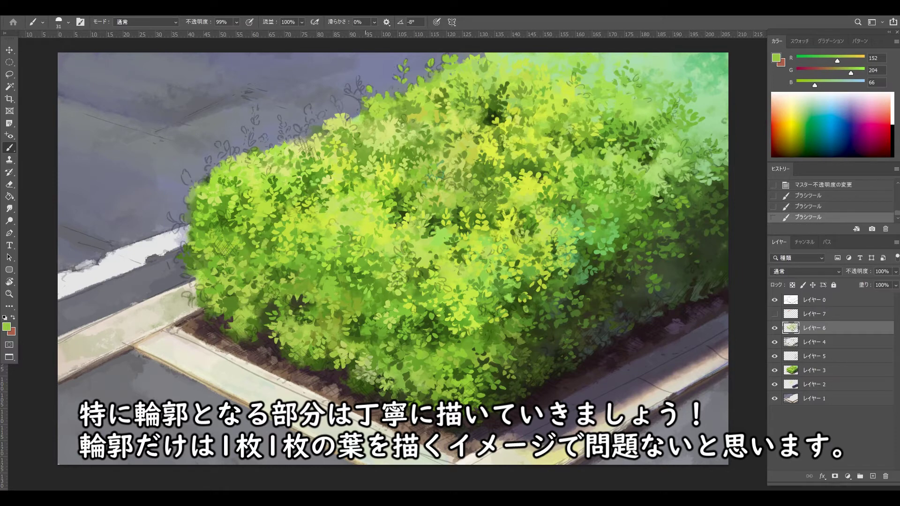
Step: Paint an upright leaf sprig over the sketched twig rising above the middle of the back edge
left_click_drag(368, 87, 372, 108)
key("ctrl+z")
left_click_drag(357, 82, 360, 75)
key("ctrl+z")
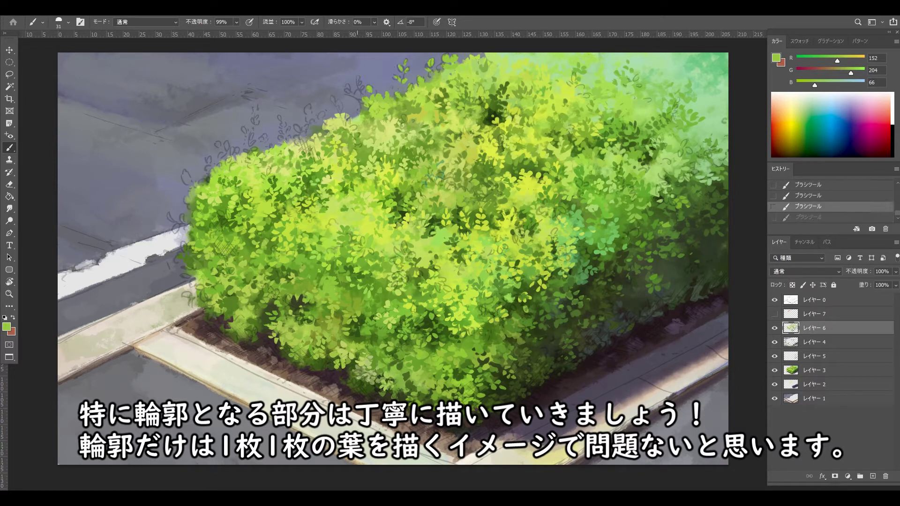
key("ctrl+shift+z")
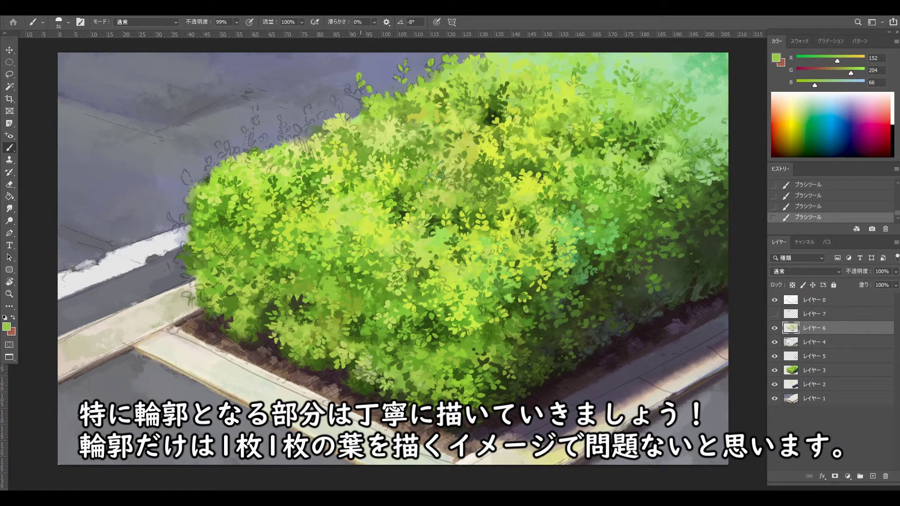
Step: Undo and redo the last three brush strokes to compare the contour with and without them
key("ctrl+z")
key("ctrl+z")
key("ctrl+z")
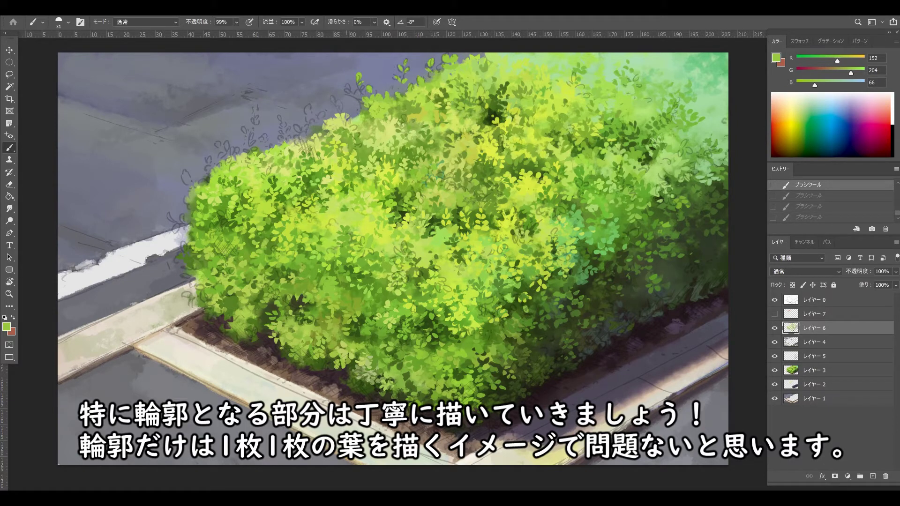
key("ctrl+shift+z")
key("ctrl+shift+z")
key("ctrl+shift+z")
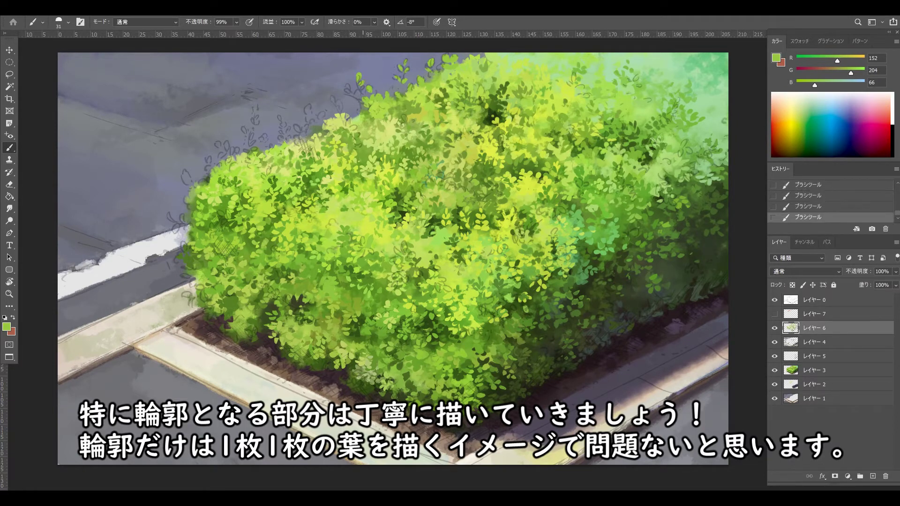
Step: Add small leaves to the upright sprig above the middle of the back edge, comparing each stroke with undo and redo
key("ctrl+z")
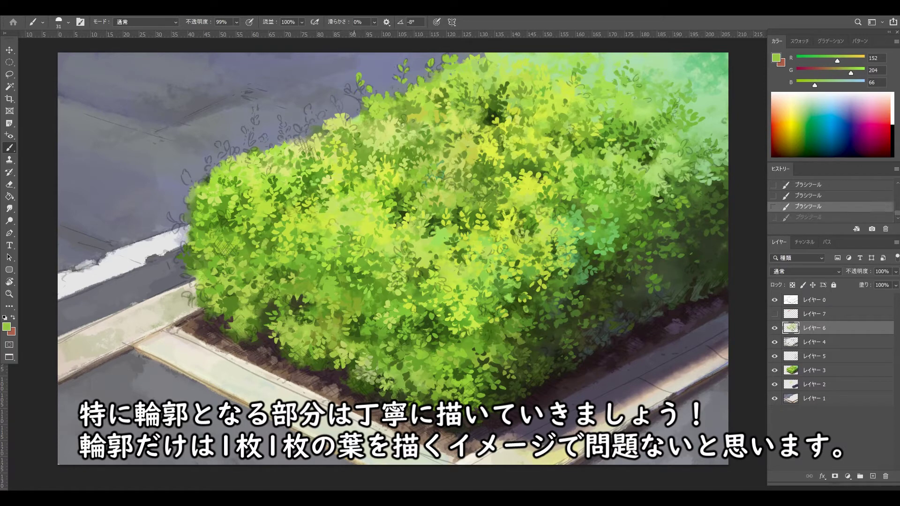
key("ctrl+shift+z")
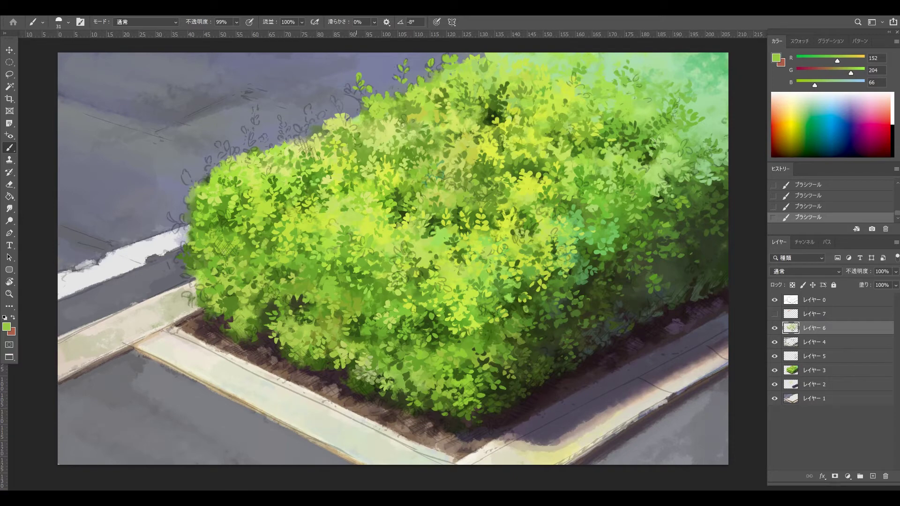
key("ctrl+z")
key("ctrl+shift+z")
key("ctrl+z")
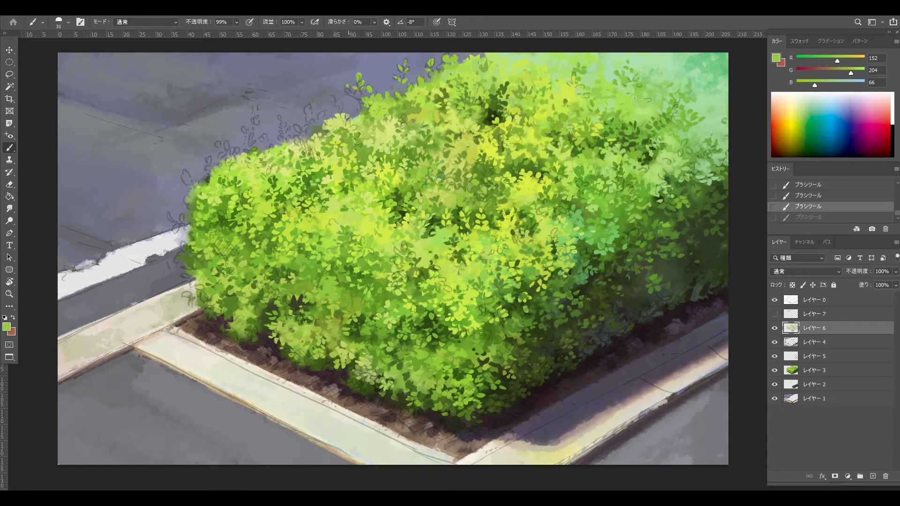
key("ctrl+shift+z")
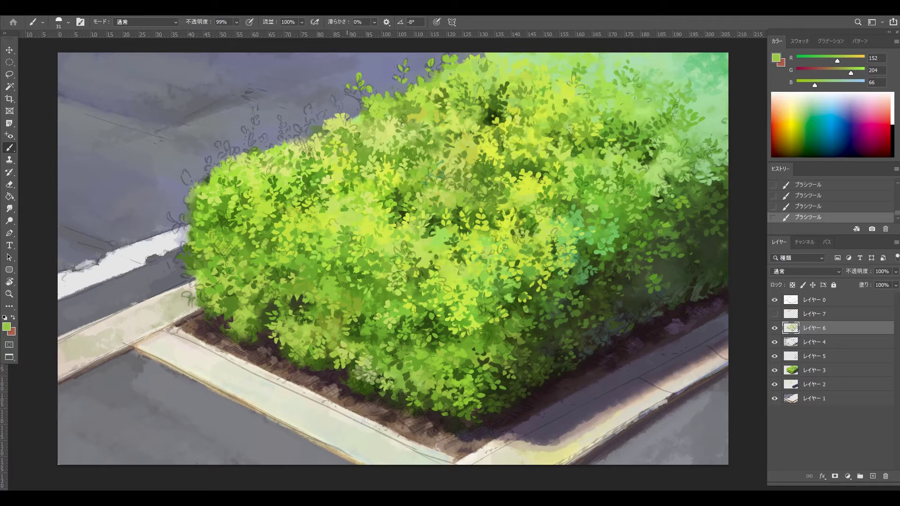
key("ctrl+z")
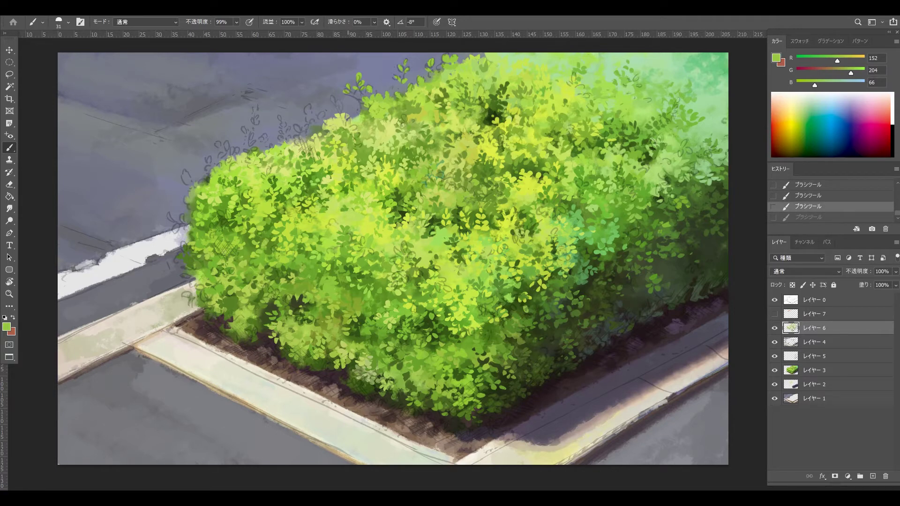
key("ctrl+shift+z")
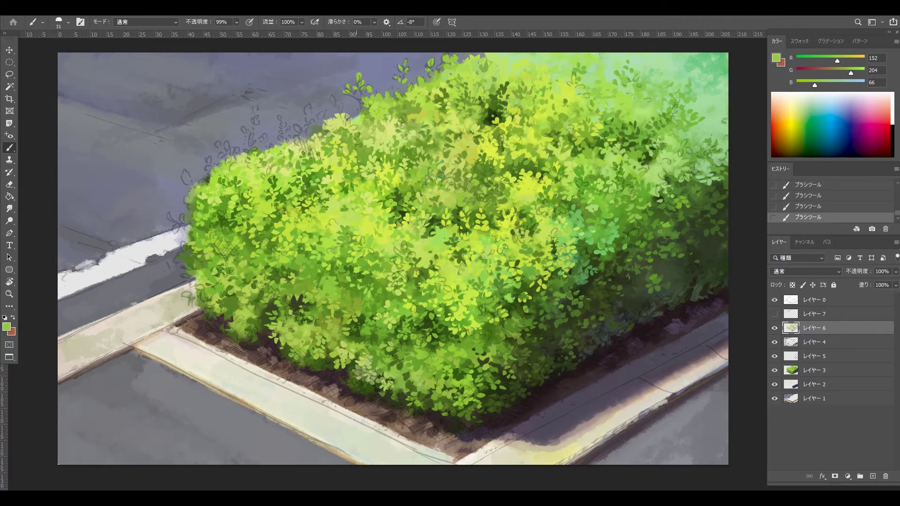
key("ctrl+z")
key("ctrl+shift+z")
key("ctrl+z")
key("ctrl+shift+z")
key("ctrl+z")
key("ctrl+shift+z")
key("ctrl+z")
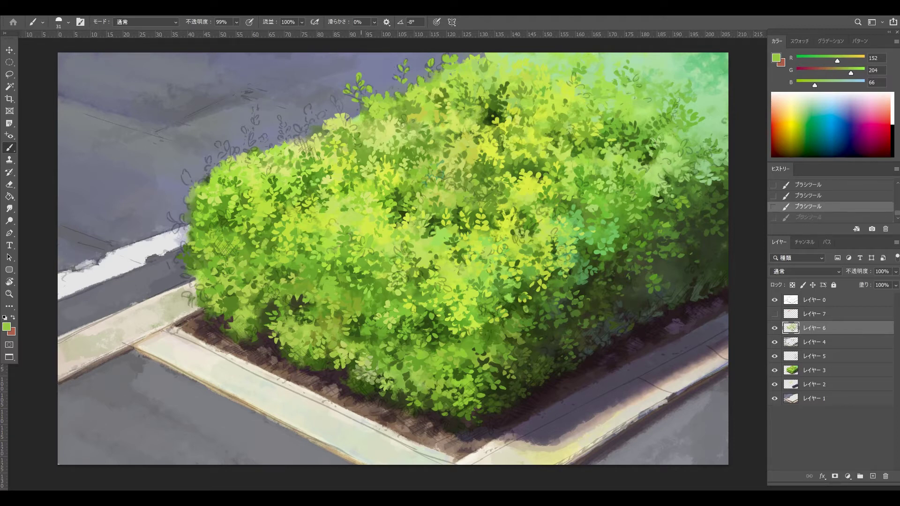
key("ctrl+shift+z")
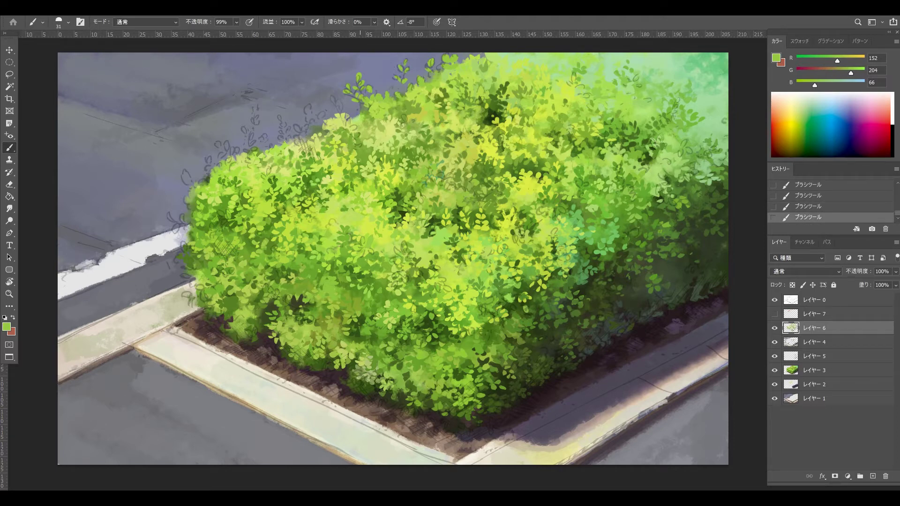
key("ctrl+z")
Step: Sample greens from the hedge and paint light leaf strokes along the contour at the foot of the upright sprig
left_click_drag(362, 102, 365, 125)
left_click(366, 126, "alt")
key("ctrl+z")
key("ctrl+shift+z")
left_click(360, 121, "alt")
mouse_move(359, 114)
left_mouse_down()
mouse_move(351, 118)
mouse_move(356, 131)
left_mouse_up()
key("ctrl+z")
key("ctrl+shift+z")
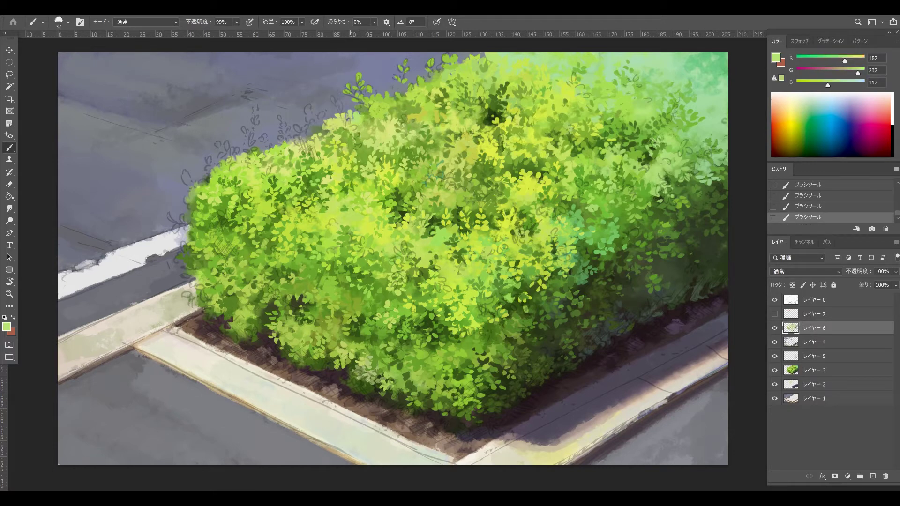
key("ctrl+z")
key("ctrl+z")
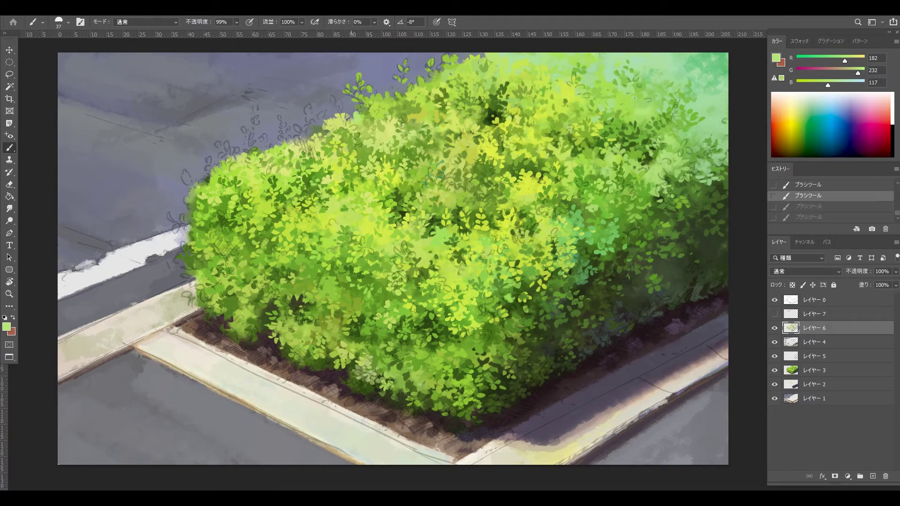
key("ctrl+shift+z")
key("ctrl+shift+z")
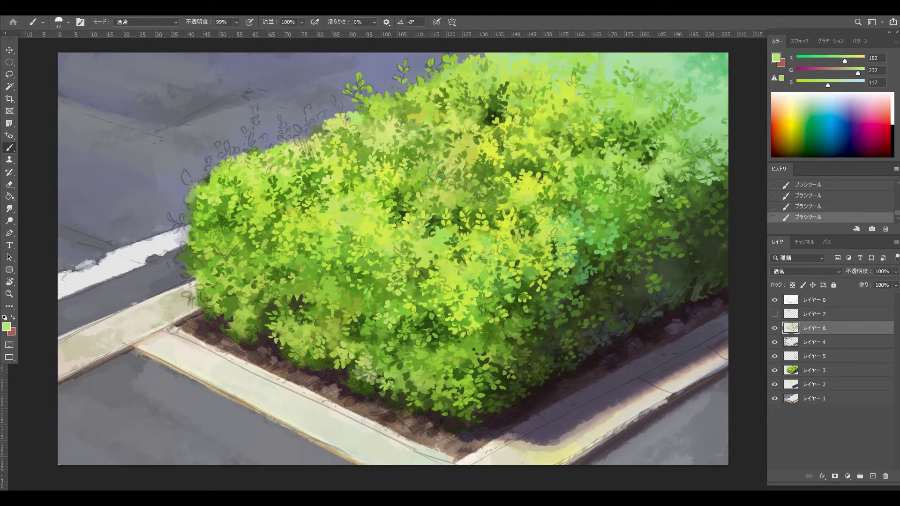
Step: Paint a small light-green sprig over the sketched twig just left of the upright sprig, comparing its leaves with undo and redo
left_click_drag(332, 95, 332, 99)
key("ctrl+z")
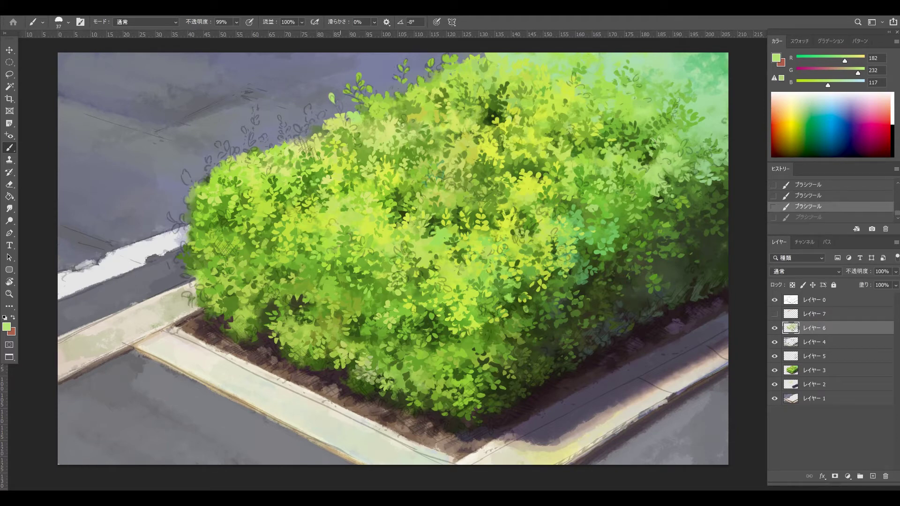
key("ctrl+shift+z")
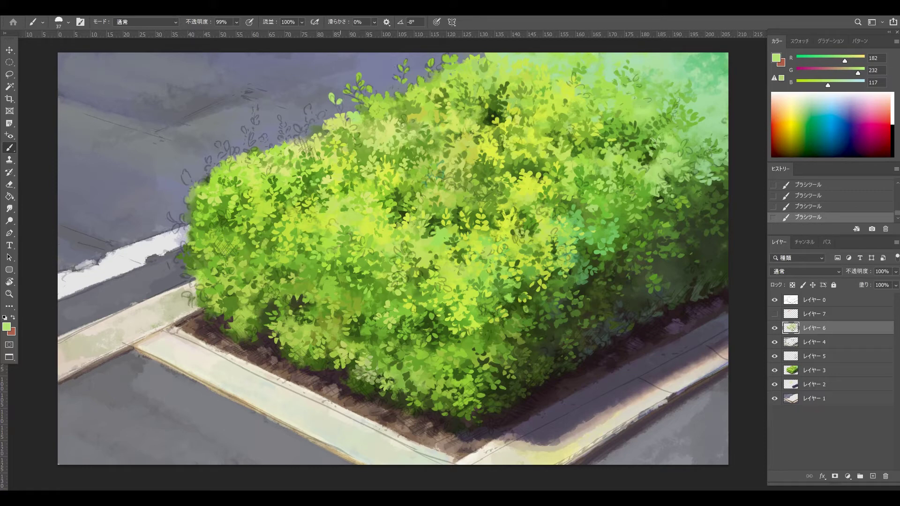
key("ctrl+z")
key("ctrl+shift+z")
key("ctrl+z")
key("ctrl+shift+z")
mouse_move(549, 376)
left_mouse_down()
mouse_move(598, 150)
mouse_move(579, 349)
left_mouse_up()
key("ctrl+z")
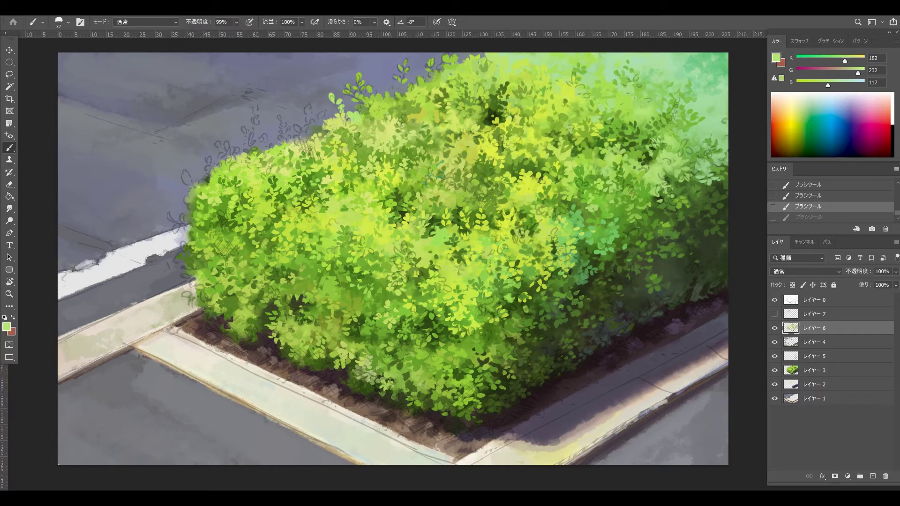
Step: Paint a light-green leaf sprig over the following sketched twig further left on the back contour, redoing misplaced leaves
left_click(308, 119)
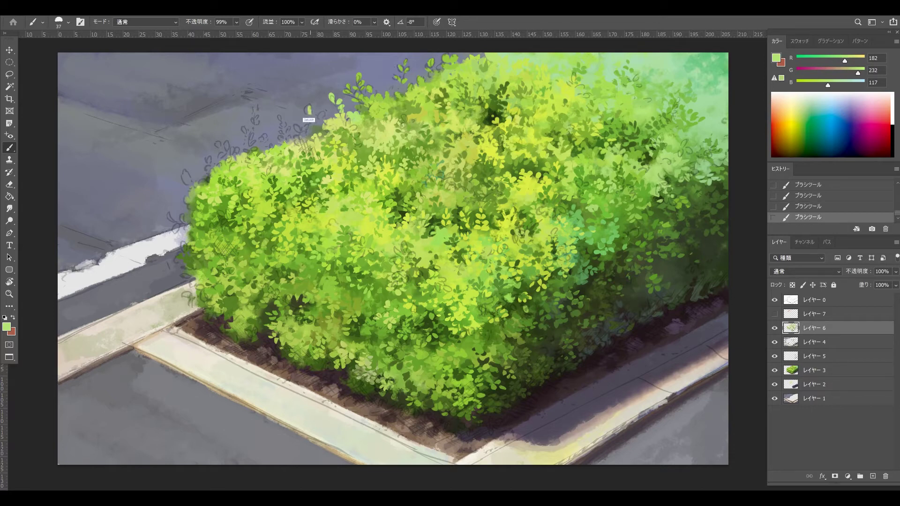
key("ctrl+z")
left_click(308, 109)
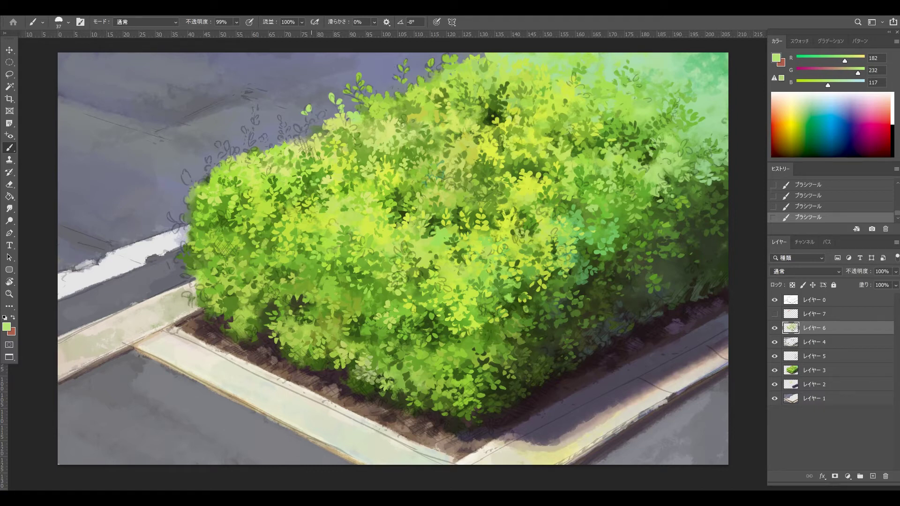
mouse_move(304, 120)
left_mouse_down()
mouse_move(317, 115)
mouse_move(316, 125)
left_mouse_up()
key("ctrl+alt+z")
key("ctrl+alt+z")
key("ctrl+alt+z")
key("ctrl+shift+z")
key("ctrl+shift+z")
Step: Paint dark leaves at that sprig's foot and a short sprig to its left, using sampled dark and yellowish greens
left_click(313, 148, "alt")
key("Tab")
key("Tab")
mouse_move(295, 125)
left_mouse_down()
mouse_move(298, 144)
mouse_move(308, 141)
left_mouse_up()
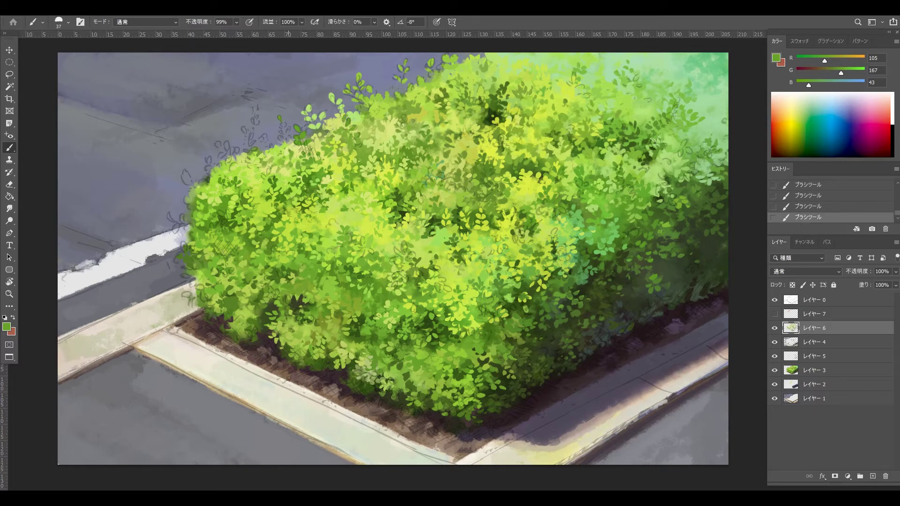
left_click(283, 124, "alt")
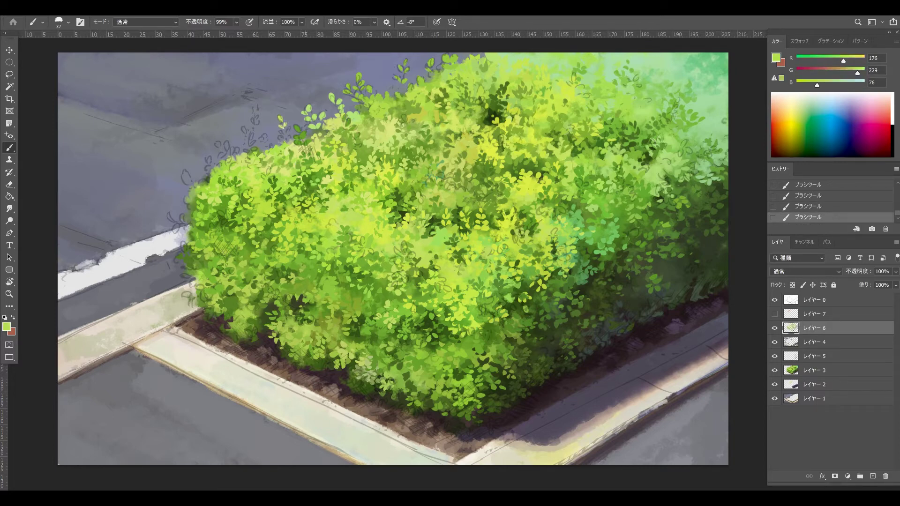
left_click(288, 131)
left_click_drag(279, 137, 294, 145)
Step: Set the brush tip angle to -89° and paint the tall leaf sprig over the sketched twig left of the short sprig
key("F5")
left_click(737, 173)
key("F5")
left_click_drag(255, 107, 256, 114)
key("ctrl+z")
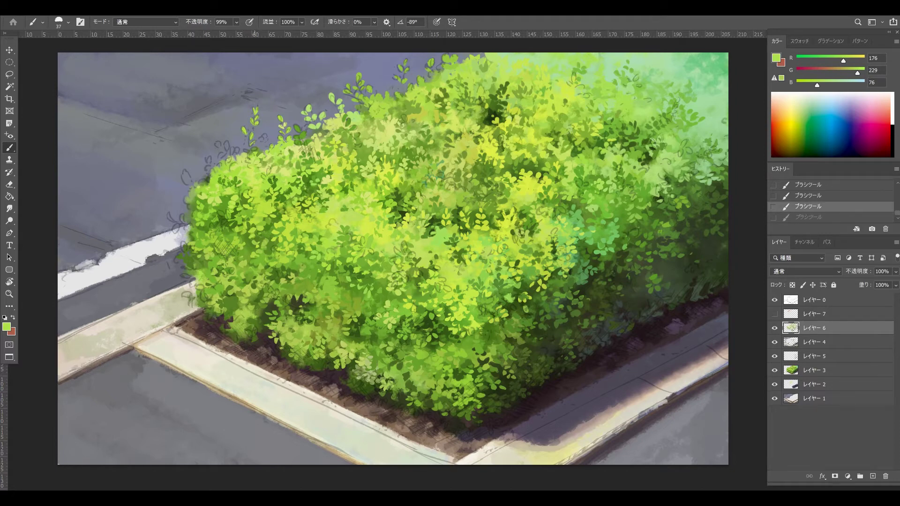
key("ctrl+z")
left_click_drag(250, 150, 243, 153)
left_click_drag(261, 137, 264, 141)
key("ctrl+z")
key("ctrl+z")
left_click_drag(263, 144, 259, 151)
key("ctrl+z")
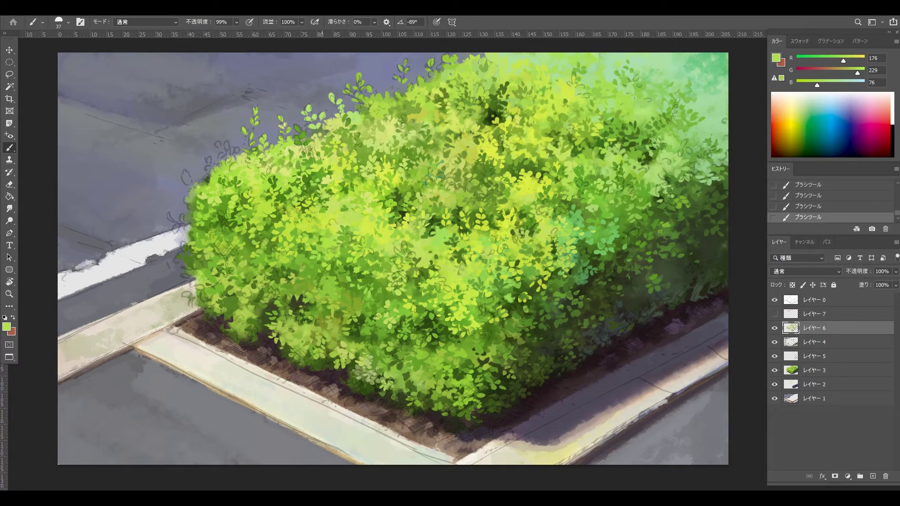
Step: Sample greens from the hedge and paint a leafy sprig over the sketched twig near the left end of the back edge
left_click(305, 136, "alt")
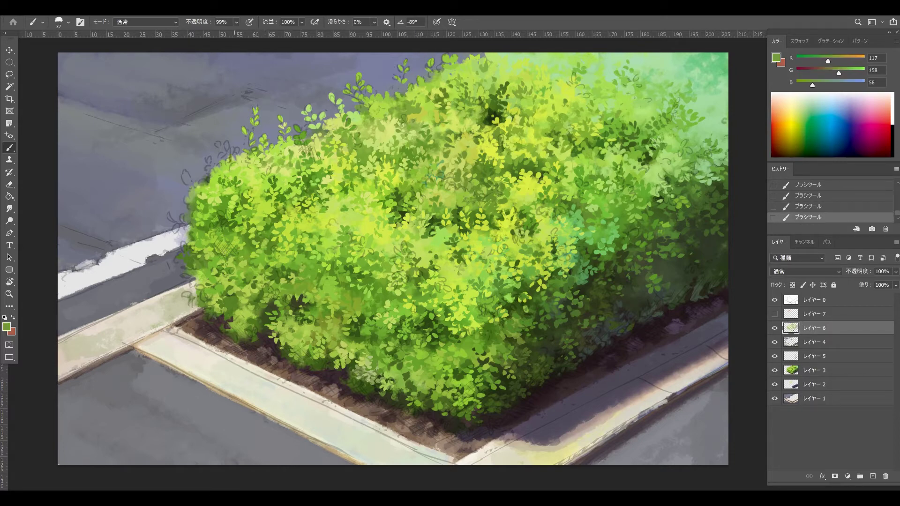
left_click(228, 161, "alt")
key("ctrl+z")
key("ctrl+shift+z")
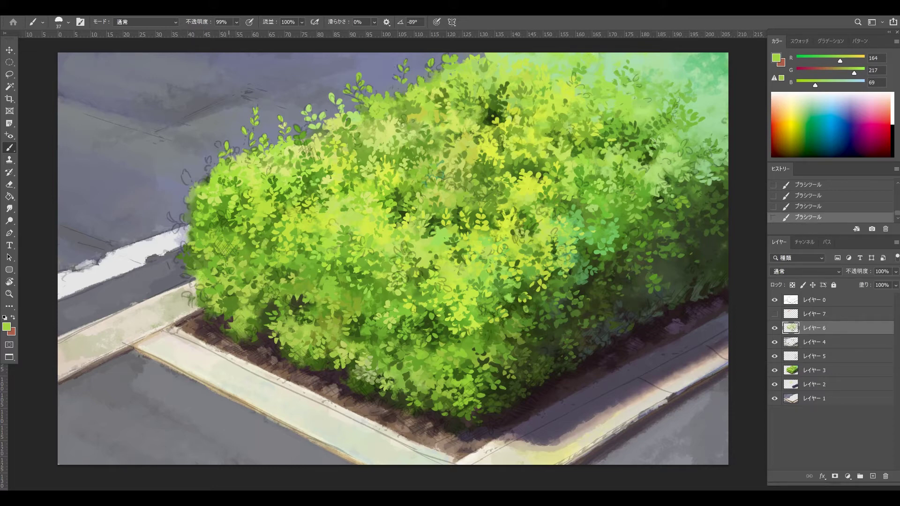
key("ctrl+z")
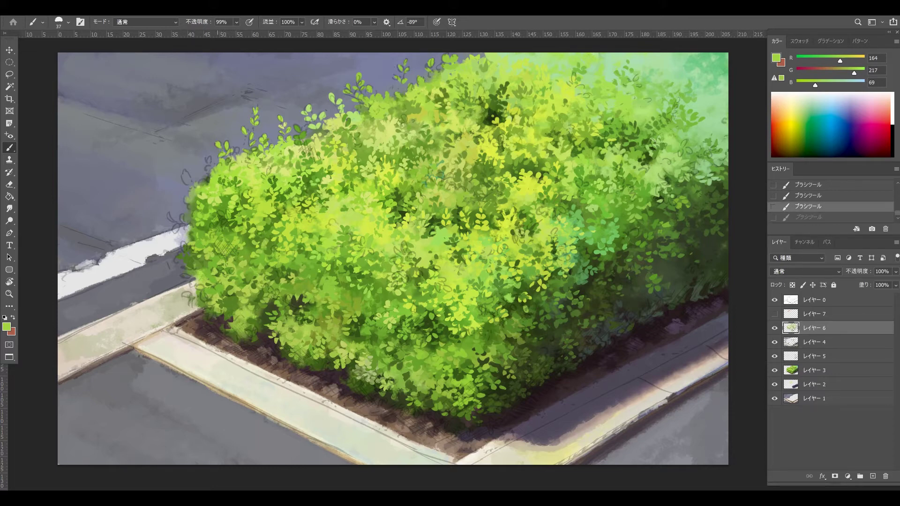
key("ctrl+z")
left_click_drag(217, 147, 211, 169)
key("ctrl+z")
key("ctrl+z")
key("ctrl+z")
right_click(219, 150, "alt")
key("ctrl+z")
right_click(217, 157)
Step: Set the brush tip angle to 166° and its size to 36, and compare the newest sprig leaves with undo and redo
double_click(361, 340)
key("F5")
key("F5")
key("bracketleft")
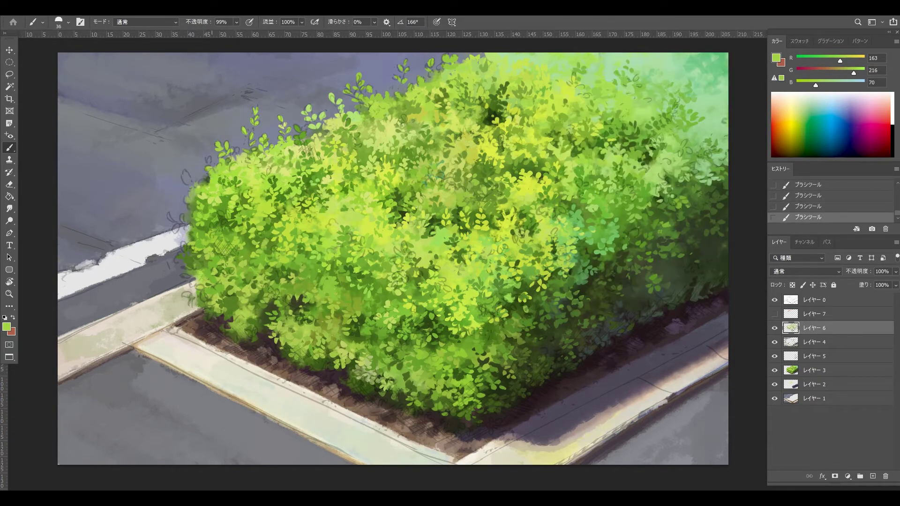
key("ctrl+z")
key("ctrl+shift+z")
key("ctrl+z")
key("ctrl+z")
key("ctrl+shift+z")
key("ctrl+shift+z")
Step: Paint individual leaves over the sketched outlines rounding the hedge's upper left corner, undoing and repainting poor strokes
left_click_drag(205, 181, 193, 189)
key("ctrl+z")
left_click_drag(184, 172, 191, 185)
key("ctrl+z")
key("ctrl+z")
key("ctrl+z")
left_click_drag(209, 157, 209, 164)
key("ctrl+z")
mouse_move(217, 173)
left_mouse_down()
mouse_move(205, 175)
mouse_move(206, 164)
mouse_move(190, 197)
left_mouse_up()
Step: Sample darker greens and paint the sprig sticking out of the hedge's left side above the white line
left_click(194, 193, "alt")
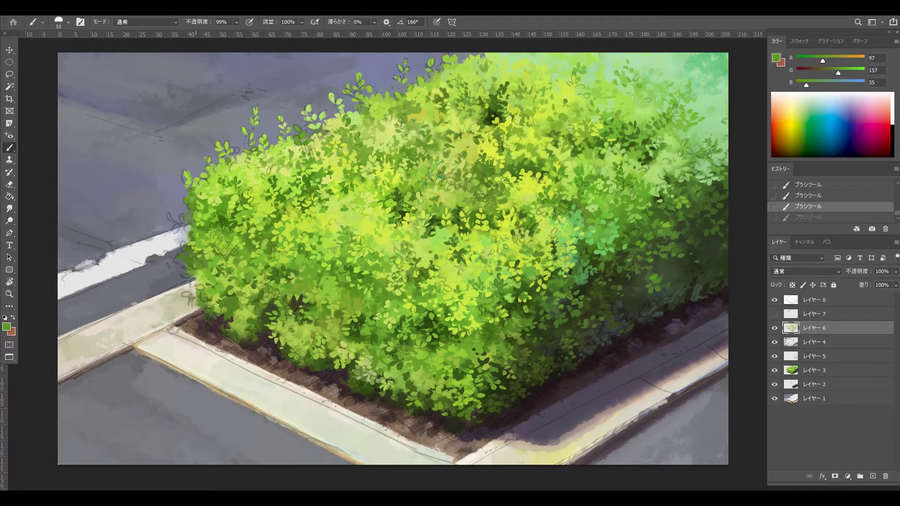
left_click(189, 216, "alt")
left_click(196, 214, "alt")
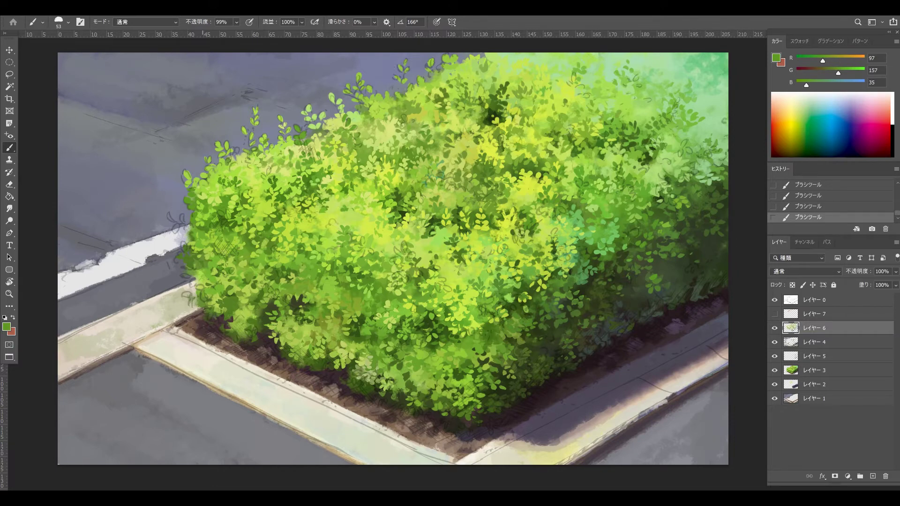
left_click(182, 191, "alt")
left_click(187, 177, "alt")
mouse_move(193, 191)
left_mouse_down()
mouse_move(172, 220)
mouse_move(187, 224)
mouse_move(176, 263)
left_mouse_up()
left_click(177, 230)
key("ctrl+z")
key("ctrl+z")
key("ctrl+z")
Step: Paint leaves on the left contour where it overlaps the end of the white line, using greens sampled nearby
left_click(187, 244, "alt")
left_click(186, 254, "alt")
key("ctrl+z")
left_click(179, 258, "alt")
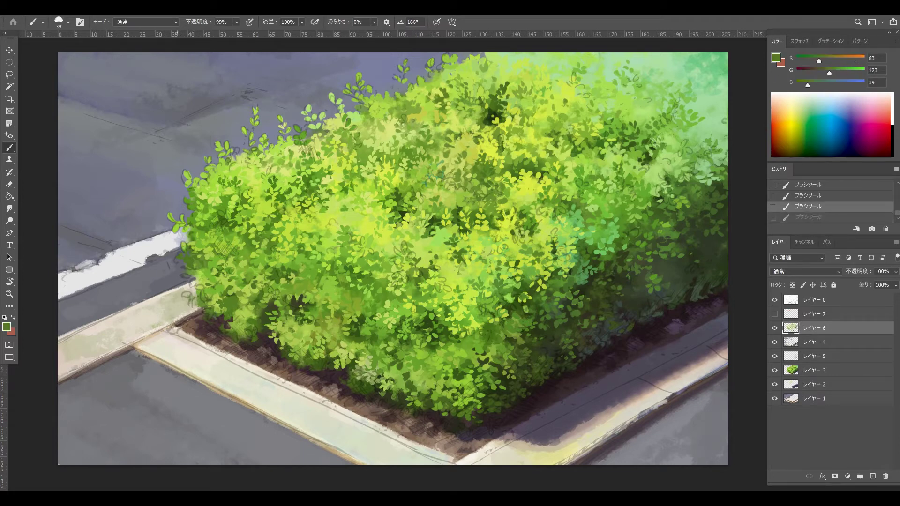
left_click(197, 282, "alt")
left_click(177, 261)
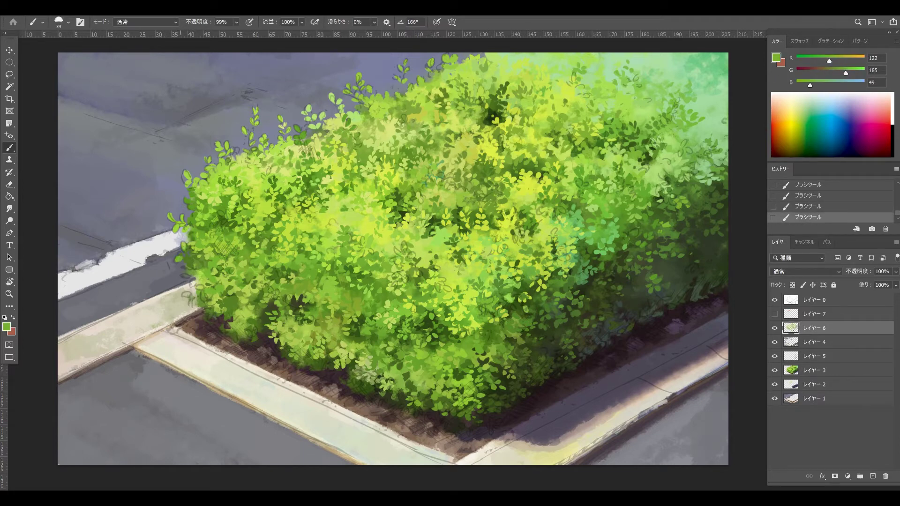
Step: Paint leaf strokes over the lower left contour beside the curb with sampled greens, comparing them with undo and redo
left_click_drag(189, 276, 195, 307)
left_click(201, 275, "alt")
right_click(192, 281, "alt")
right_click(187, 292, "alt")
left_click(193, 287, "alt")
key("ctrl+z")
right_click(189, 298, "alt")
key("ctrl+z")
key("ctrl+shift+z")
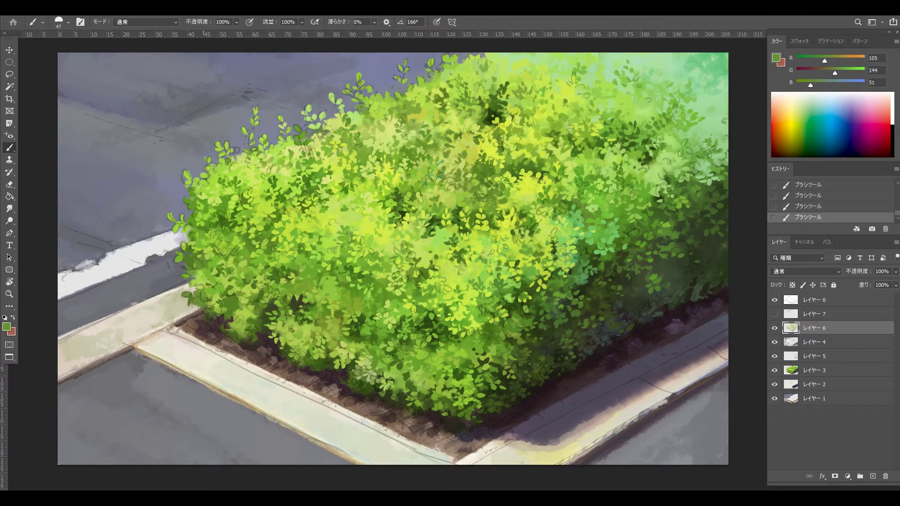
Step: Touch up leaves inside the hedge near the center of its foliage with sampled greens
left_click(201, 278, "alt")
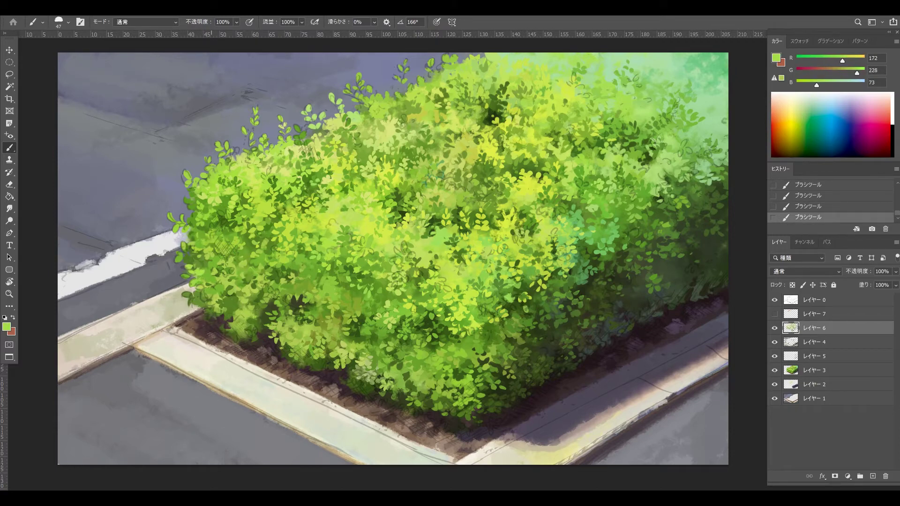
left_click(443, 179, "alt")
key("ctrl+z")
key("ctrl+shift+z")
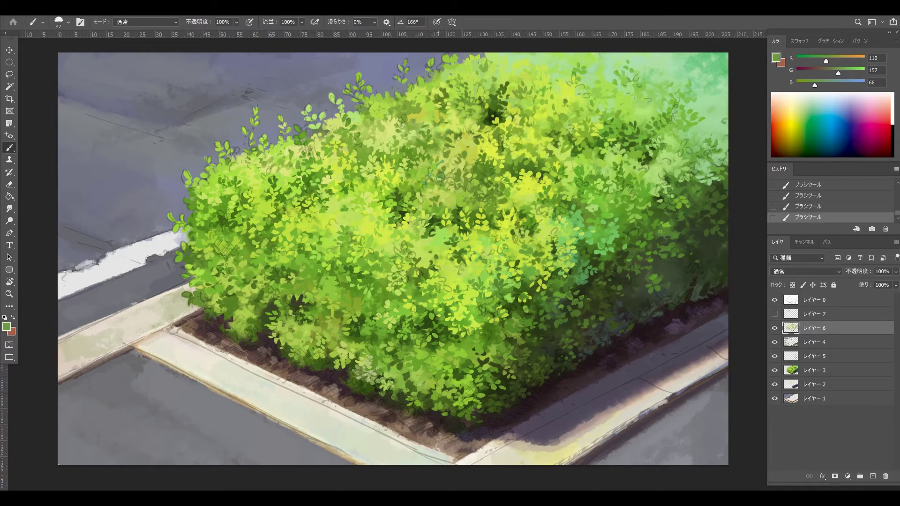
left_click_drag(439, 186, 440, 194)
left_click(338, 231, "alt")
left_click_drag(325, 230, 332, 228)
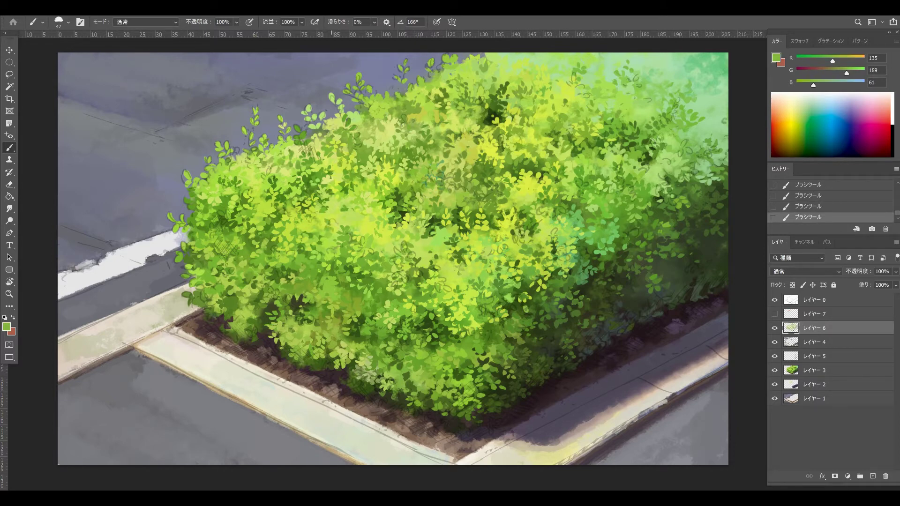
Step: Hide the sketch layer レイヤー 0 and touch up leaves in the bluish-green cluster at the hedge's corner with sampled greens
left_click(774, 300)
left_click(586, 245, "alt")
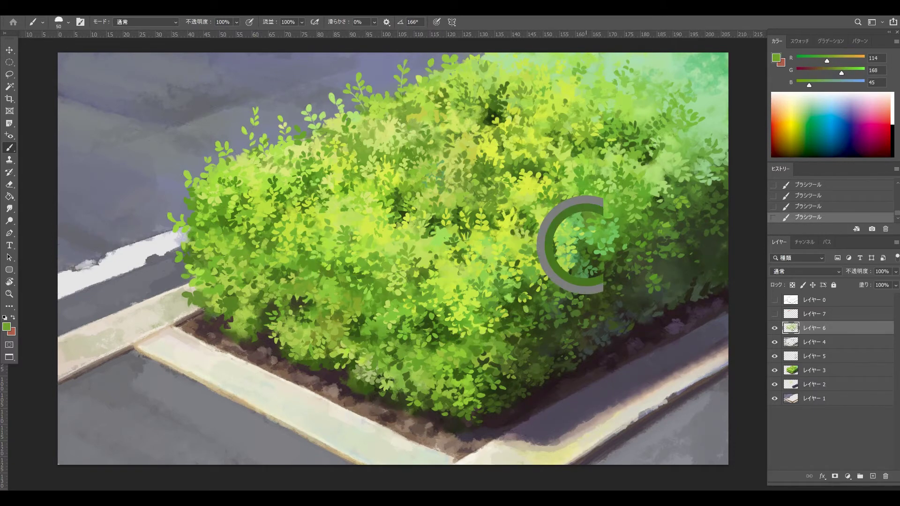
left_click_drag(588, 240, 583, 240)
left_click(587, 240, "alt")
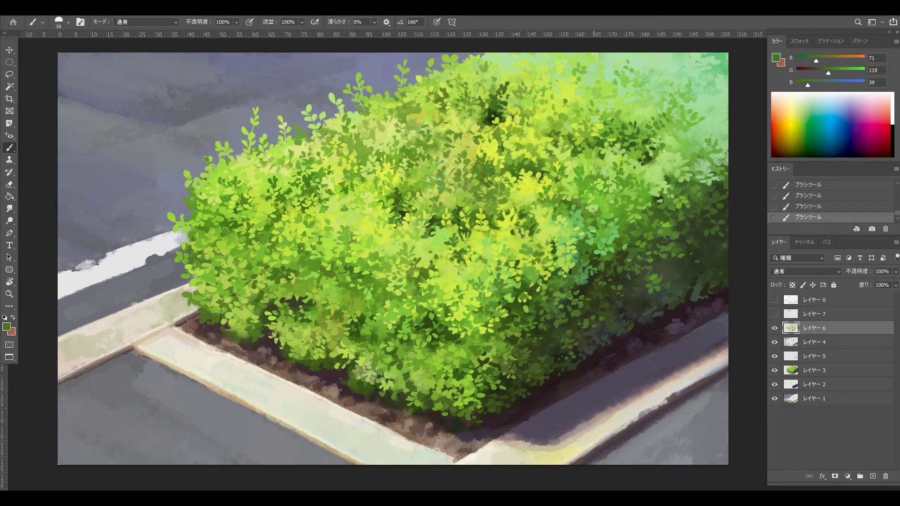
Step: Paint leaves on the sunlit foliage just left of the bluish-green cluster, resampling light and dark greens nearby
left_click_drag(566, 204, 559, 213)
left_click_drag(561, 219, 540, 228)
left_click(556, 219, "alt")
left_click(538, 228, "alt")
left_click(497, 253, "alt")
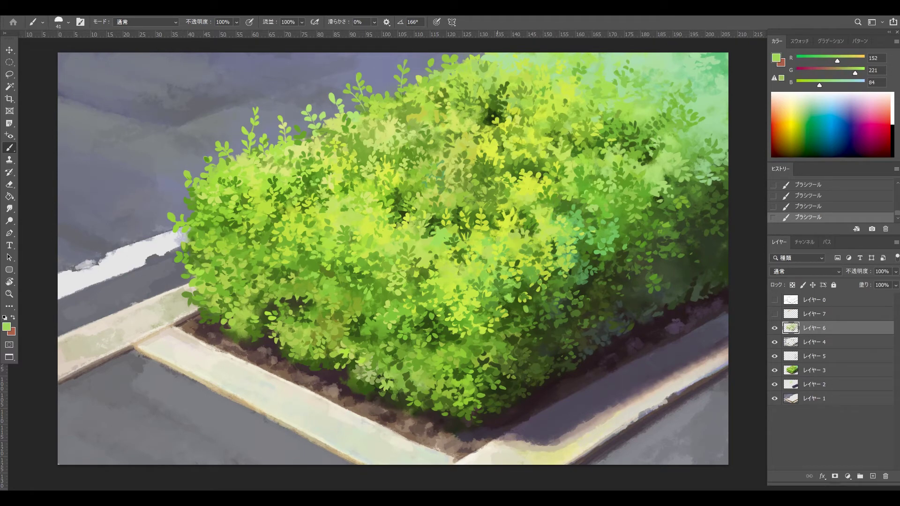
left_click(500, 263, "alt")
Step: Paint muted dark-green leaves on the shaded face below the bluish-green cluster, undoing a stroke that does not fit
left_click(581, 325, "alt")
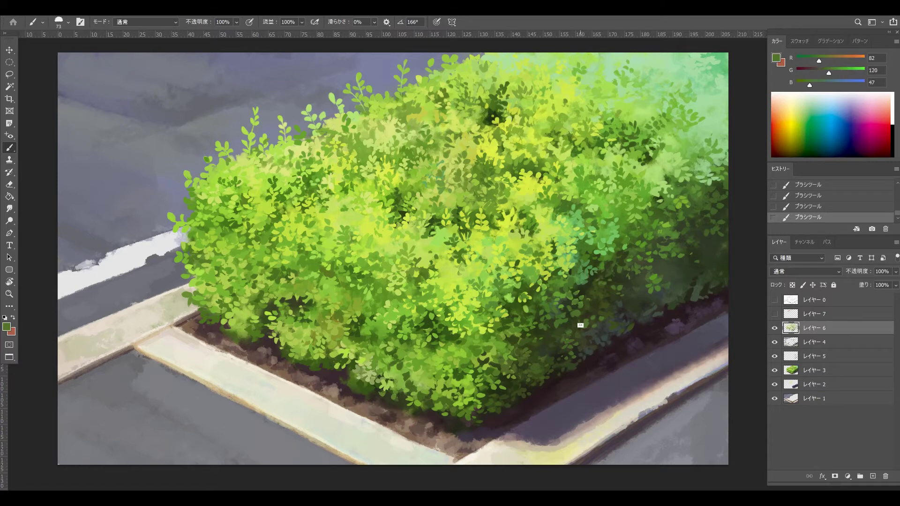
left_click(582, 323, "alt")
key("ctrl+z")
left_click_drag(586, 312, 589, 307)
left_click(591, 304, "alt")
left_click(599, 306, "alt")
left_click(579, 293, "alt")
left_click(583, 268, "alt")
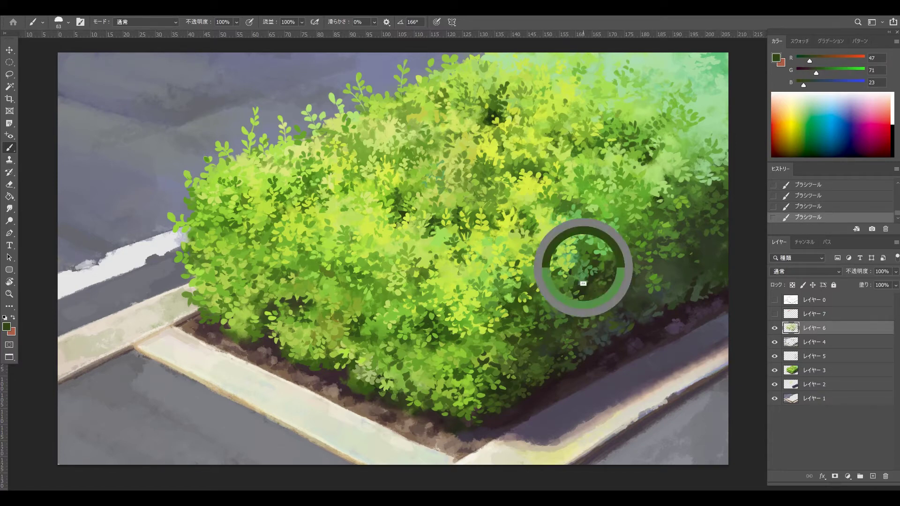
Step: Add leaves along the transition between the sunlit and shaded faces using dark greens sampled there
left_click(559, 288, "alt")
left_click(564, 299, "alt")
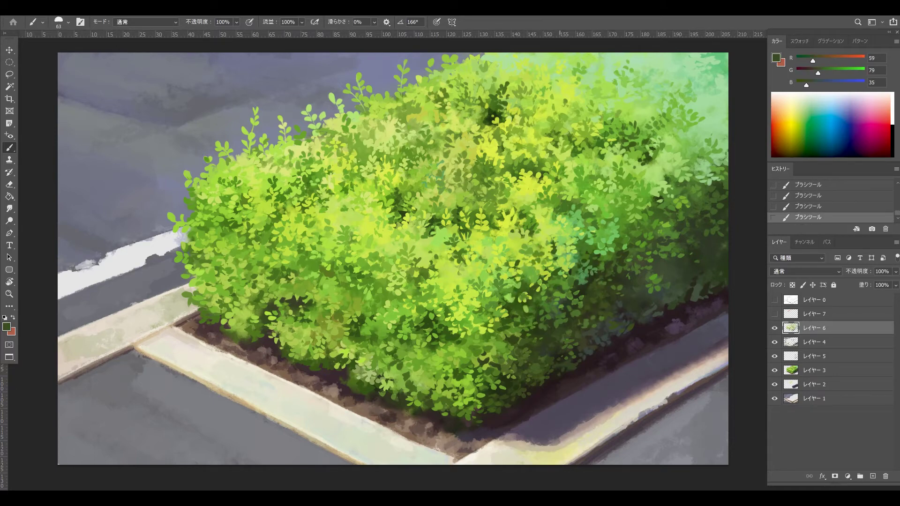
left_click(566, 298, "alt")
left_click(567, 300, "alt")
left_click(525, 309, "alt")
left_click(521, 330, "alt")
Step: Paint leaves down the lower part of the hedge's front corner with sampled olive and mid greens, resizing the brush as needed
mouse_move(517, 341)
left_mouse_down()
mouse_move(519, 333)
mouse_move(509, 367)
left_mouse_up()
left_click(518, 341, "alt")
left_click(521, 357, "alt")
left_click(524, 367, "alt")
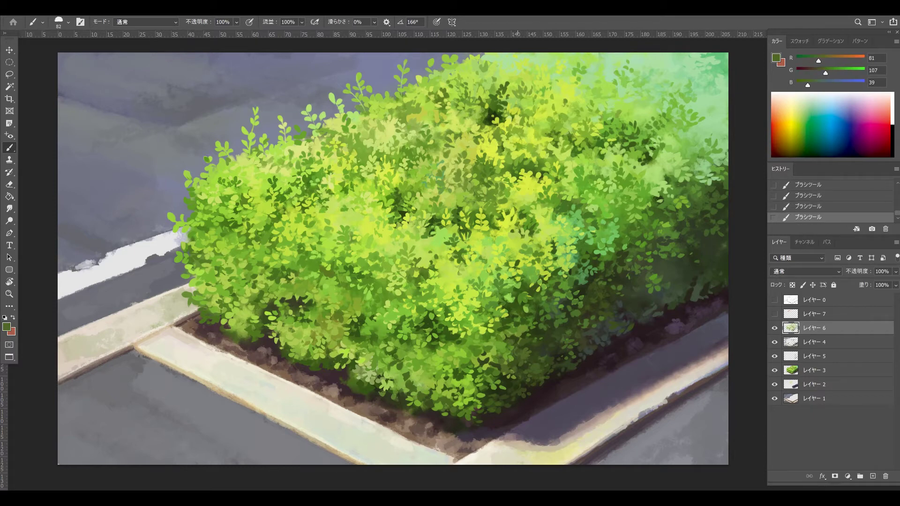
left_click(508, 341, "alt")
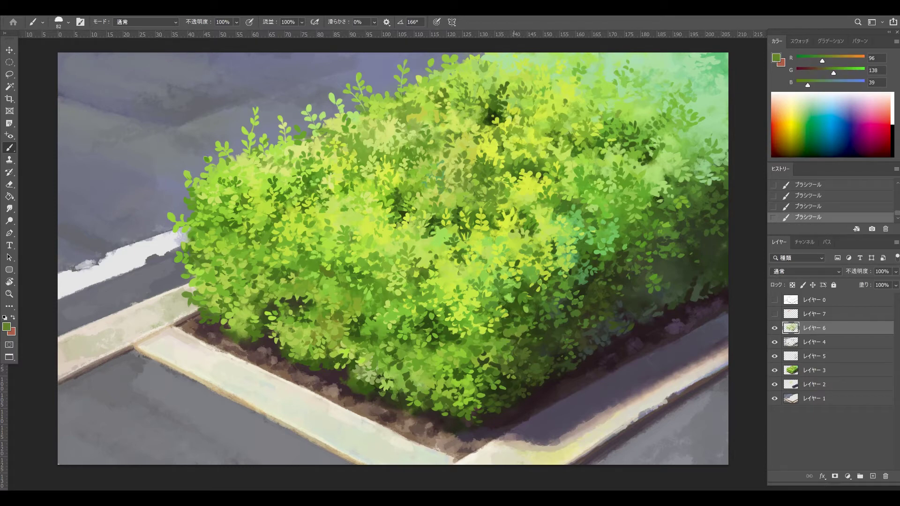
right_click(513, 333, "alt")
left_click(513, 333, "alt")
right_click(518, 323, "alt")
left_click(520, 323, "alt")
Step: Rework the leaves midway up the front corner with sampled light and dark greens, undoing unwanted strokes
left_click(509, 296, "alt")
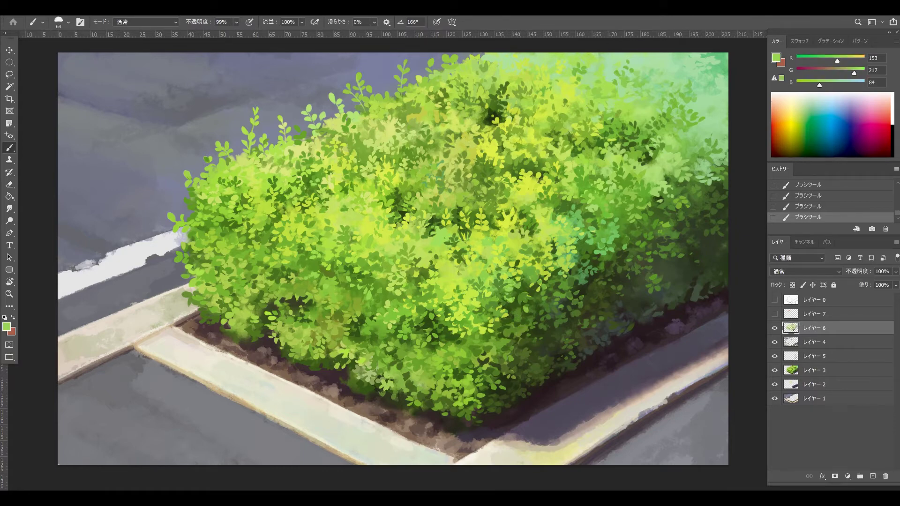
left_click(511, 304, "alt")
key("ctrl+alt+z")
key("ctrl+alt+z")
left_click(509, 296, "alt")
left_click_drag(508, 306, 501, 294)
left_click(505, 299, "alt")
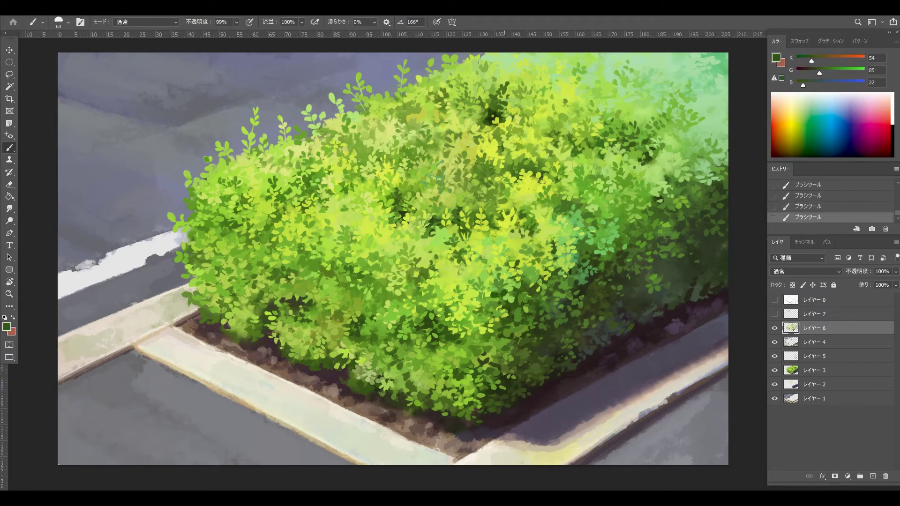
key("ctrl+z")
Step: Paint a dark-green sprig against the bright foliage midway up the front corner, undoing and repainting its leaves
right_click(499, 292, "alt")
left_click_drag(500, 273, 499, 281)
left_click_drag(496, 281, 497, 286)
left_click_drag(502, 281, 495, 288)
key("ctrl+z")
key("ctrl+z")
left_click(499, 294, "alt")
left_click(505, 284, "alt")
key("ctrl+z")
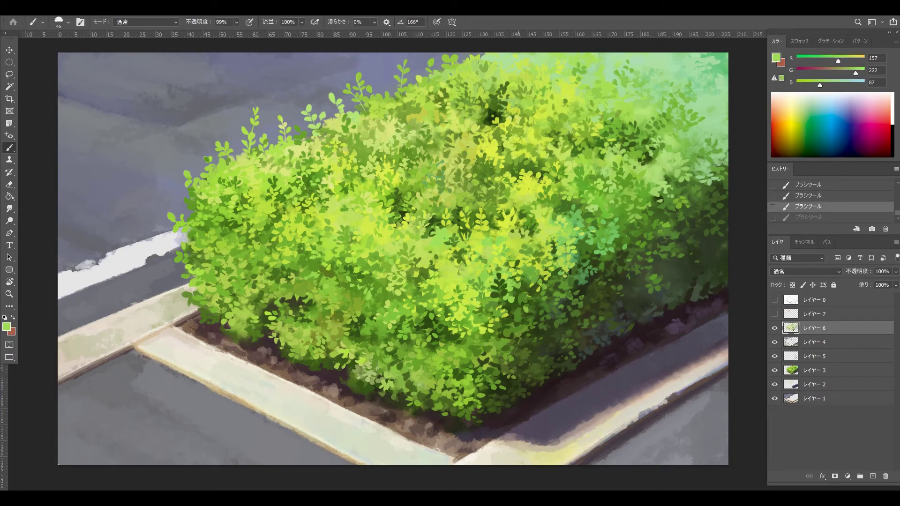
right_click(504, 286, "alt")
left_click_drag(504, 283, 501, 289)
left_click(502, 305, "alt")
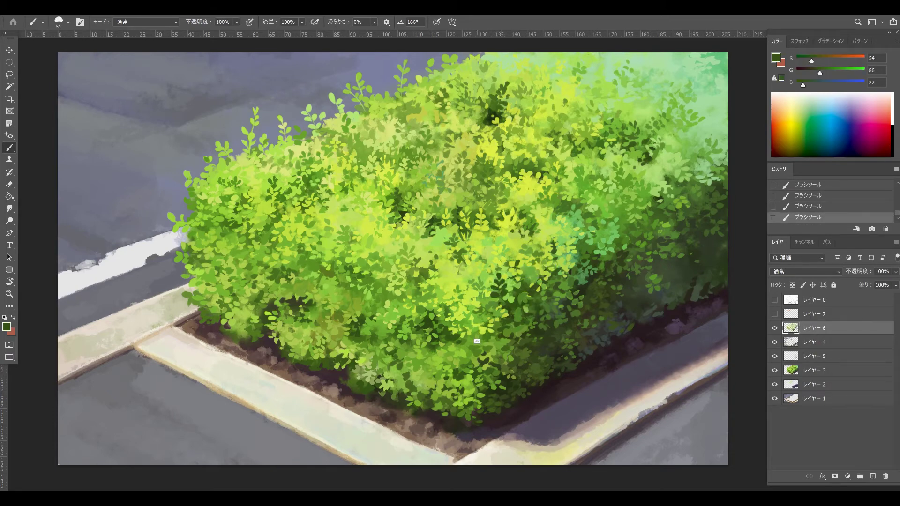
Step: Sample a bright green and paint leaves in the sunlit foliage left of the dark sprig, redoing one dab
left_click(473, 298, "alt")
left_click(466, 316, "alt")
left_click(461, 313)
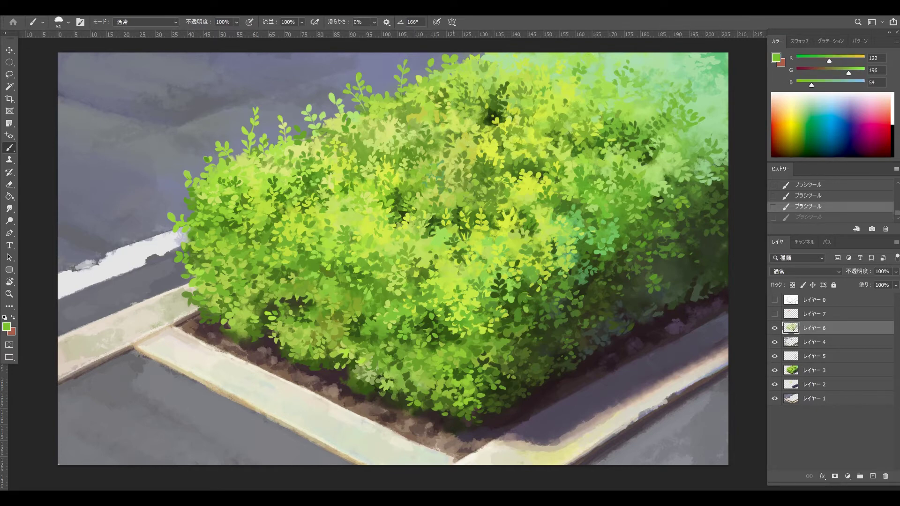
key("ctrl+z")
left_click(460, 282)
Step: Resize the brush to 78 px and repaint leaves near the base of the front corner with sampled greens
left_click_drag(494, 361, 500, 365)
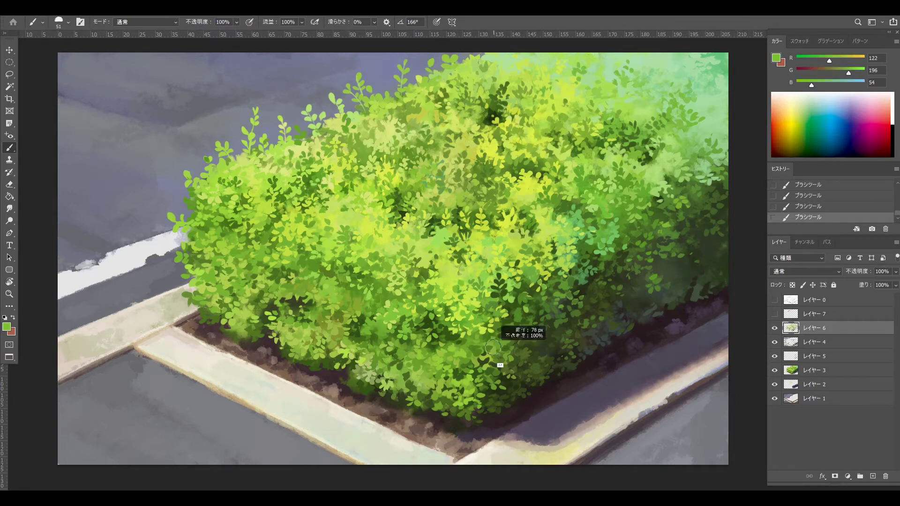
left_click(495, 366, "alt")
key("ctrl+z")
left_click(491, 367)
left_click(485, 368, "alt")
left_click(478, 368, "alt")
left_click(468, 364, "alt")
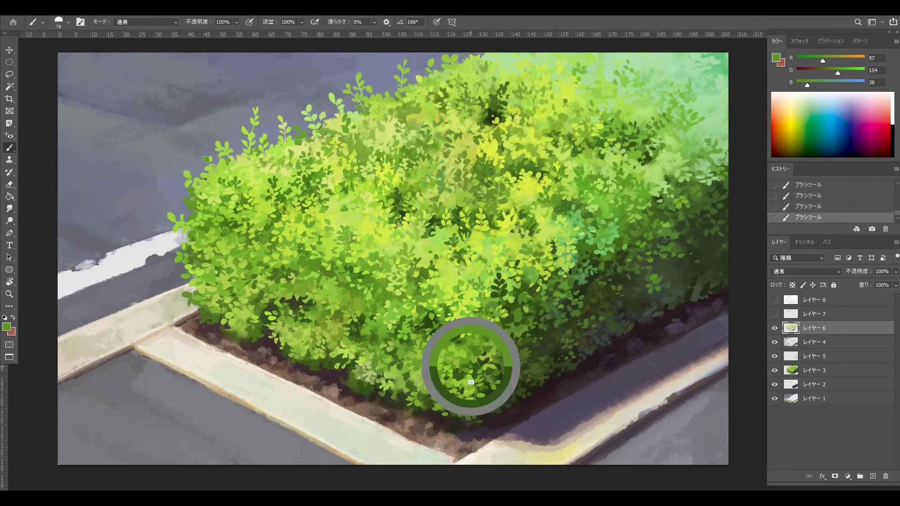
Step: Paint olive and dark-green leaves on the shaded side just right of the hedge's lower front corner
left_click(525, 370, "alt")
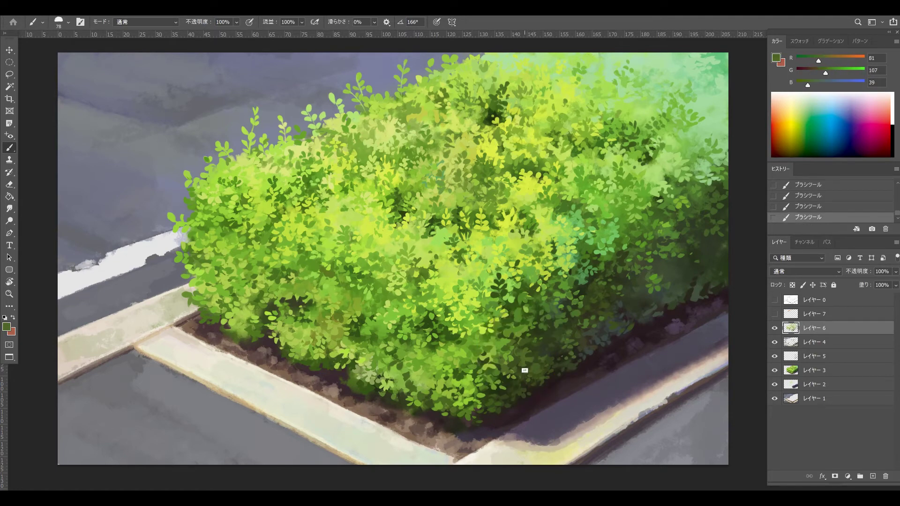
left_click(528, 354, "alt")
left_click(518, 352, "alt")
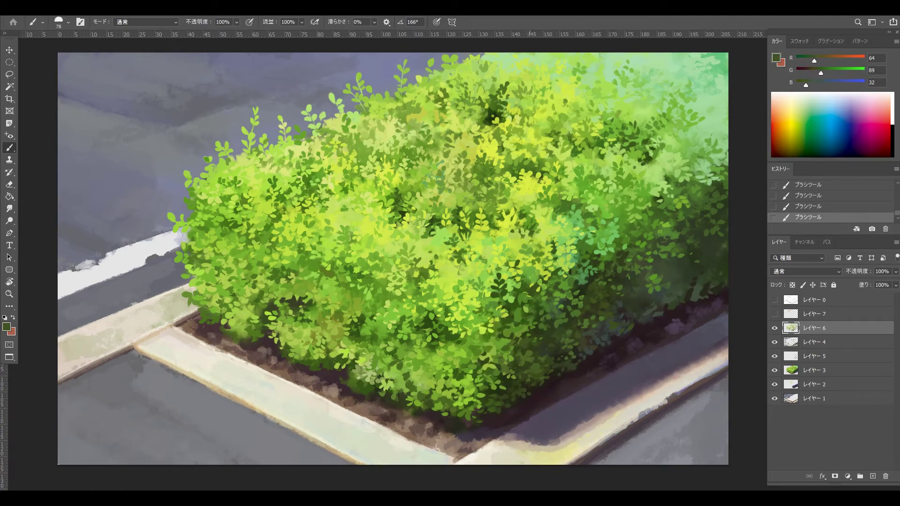
left_click(519, 350)
left_click(523, 350, "alt")
left_click(525, 350)
left_click(525, 350, "alt")
left_click(525, 338, "alt")
left_click(522, 332, "alt")
Step: Continue the shaded leaves upward along the front corner edge with sampled dark greens
left_click(522, 329)
left_click(528, 332, "alt")
left_click(533, 330, "alt")
left_click(533, 330, "alt")
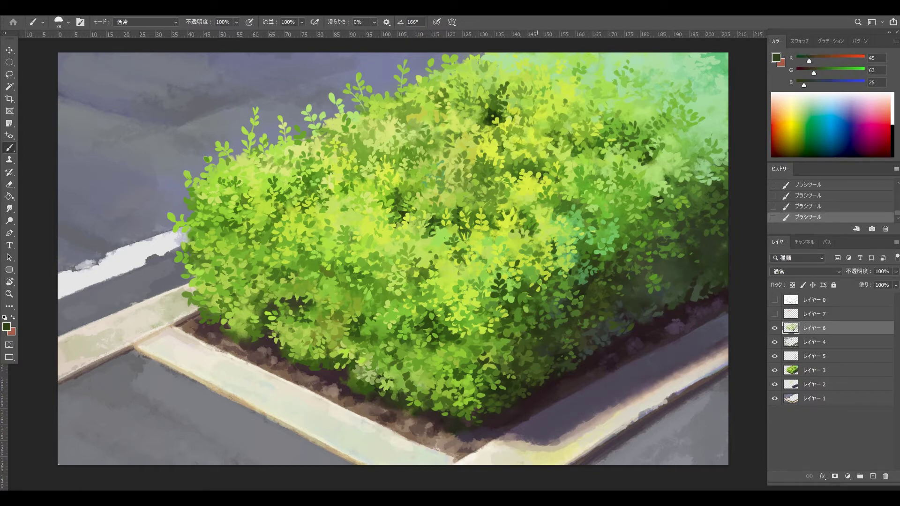
left_click(532, 330, "alt")
left_click(524, 316, "alt")
left_click(516, 311)
left_click(519, 310, "alt")
Step: Set the brush tip angle to -160° and try leaf strokes on the lower shaded face, undoing the last one
key("F5")
left_click(725, 163)
key("F5")
left_click(539, 340)
left_click(537, 342, "alt")
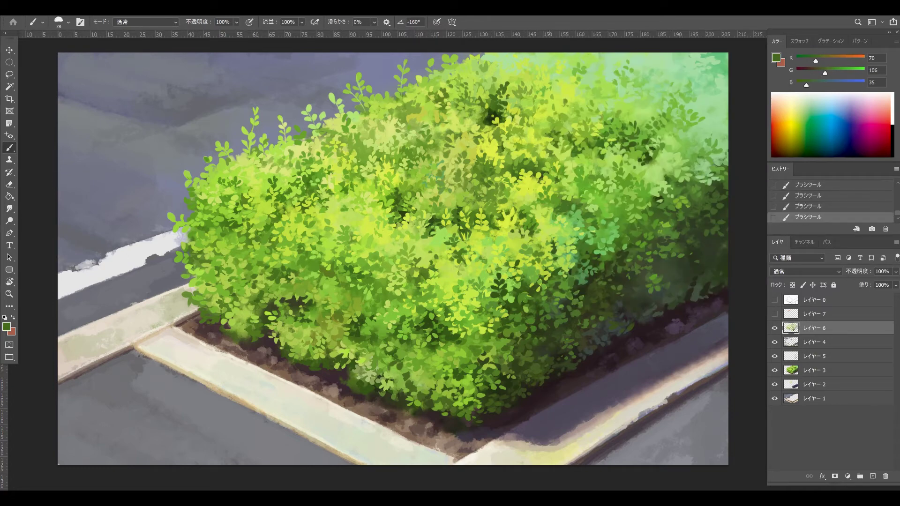
left_click(545, 367, "alt")
key("ctrl+z")
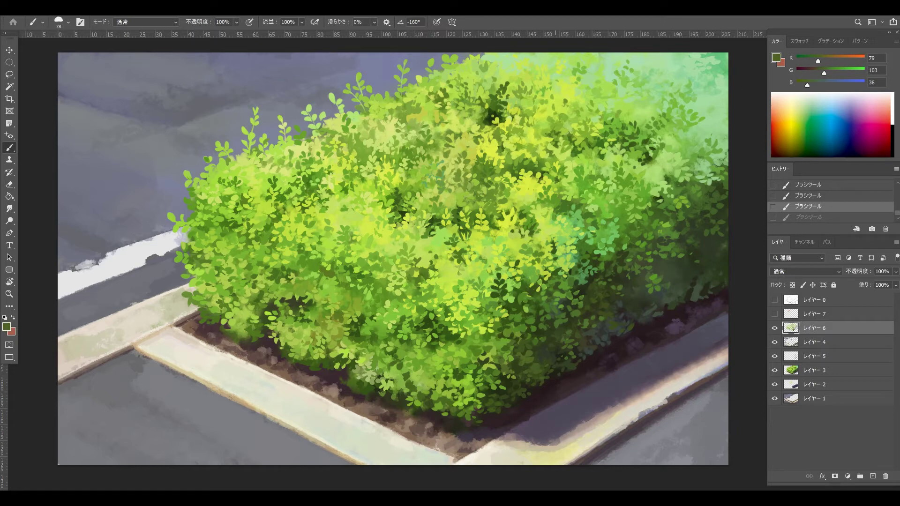
Step: Paint leaves across the middle of the shaded face with sampled dark greens, undoing strokes that do not fit
left_click(610, 300, "alt")
mouse_move(612, 291)
left_mouse_down()
mouse_move(619, 284)
mouse_move(611, 298)
mouse_move(582, 282)
mouse_move(570, 290)
mouse_move(555, 282)
left_mouse_up()
left_click(618, 293, "alt")
left_click(619, 306, "alt")
key("ctrl+z")
left_click(603, 302, "alt")
left_click(592, 291, "alt")
left_click(585, 280, "alt")
key("ctrl+z")
Step: Refine the shaded leaves directly below the bluish-green cluster, resampling dark greens and undoing a stroke
left_click(588, 284, "alt")
left_click(587, 285, "alt")
key("ctrl+z")
left_click(584, 277, "alt")
left_click(594, 290, "alt")
left_click(581, 278, "alt")
left_click(572, 273, "alt")
left_click(552, 282, "alt")
left_click(647, 291, "alt")
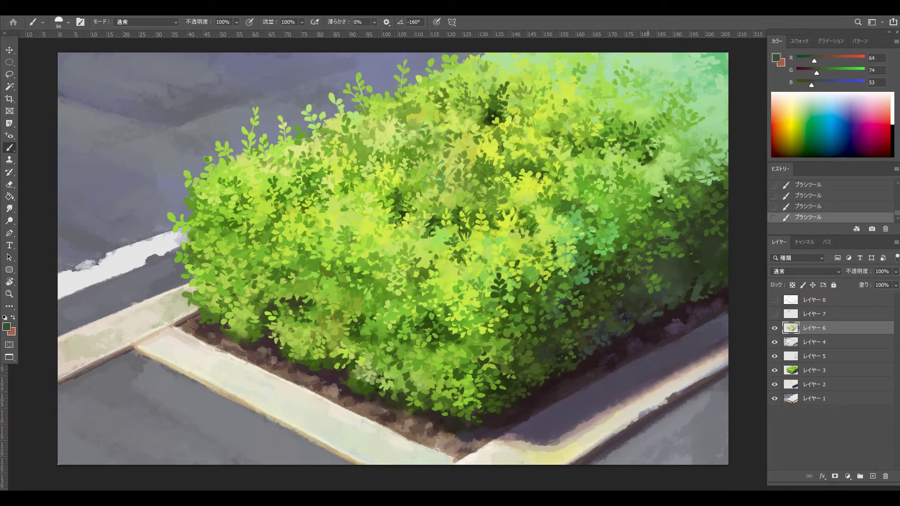
Step: Paint muted green leaves over the shaded face down to its lower edge beside the soil
left_click(649, 277, "alt")
left_click_drag(611, 310, 621, 305)
left_click(578, 334, "alt")
left_click(557, 350, "alt")
left_click(555, 353, "alt")
left_click(551, 351, "alt")
left_click_drag(561, 355, 551, 362)
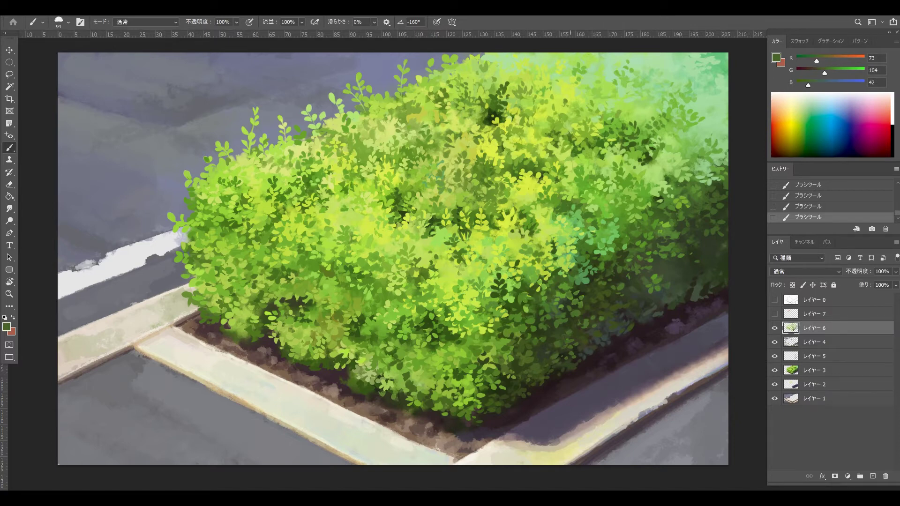
Step: Set the brush's minimum opacity to 23% under pen pressure and test leaf strokes on the upper shaded face, undoing the misfits
left_click(540, 308, "alt")
key("ctrl+z")
left_click_drag(552, 318, 546, 318)
key("F5")
left_click(581, 141)
left_click_drag(719, 95, 665, 95)
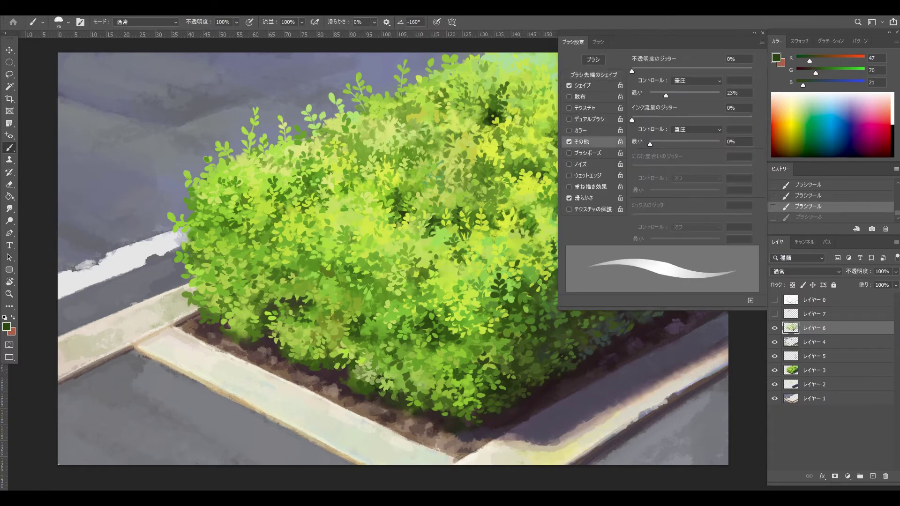
left_click_drag(520, 318, 542, 294)
key("F5")
left_click_drag(559, 285, 591, 259)
key("ctrl+z")
left_click(591, 262, "alt")
Step: Paint dark leaves at the far end of the shaded face near the canvas's right edge with sampled greens
left_click(676, 249, "alt")
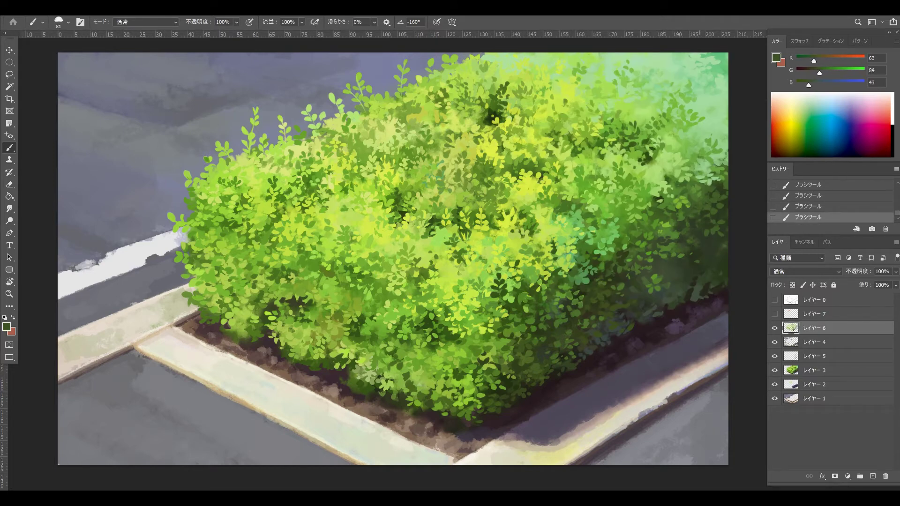
left_click(701, 255, "alt")
left_click(706, 251, "alt")
key("ctrl+z")
left_click(699, 287, "alt")
left_click_drag(698, 290, 695, 296)
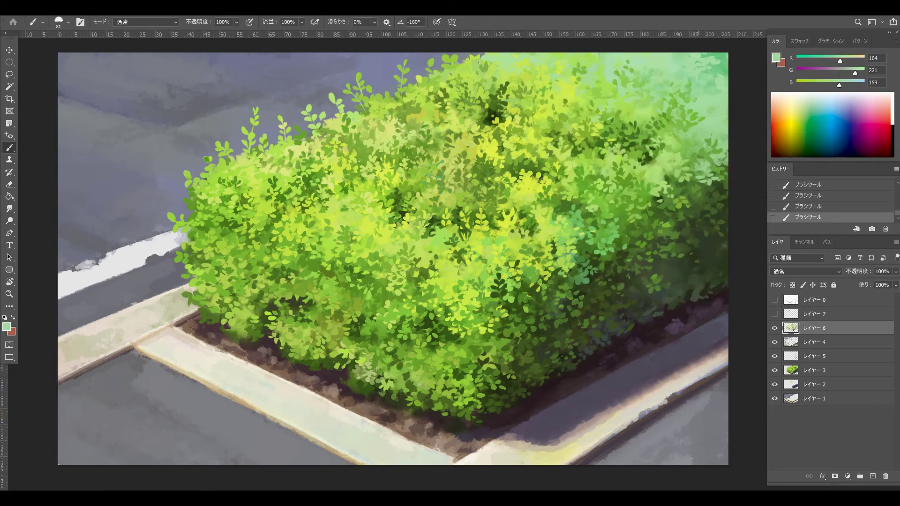
Step: Soften the pale-green far foliage and touch up the hedge's upper surface with a larger brush and sampled light greens
left_click(718, 87, "alt")
left_click(720, 65, "alt")
left_click(678, 106, "alt")
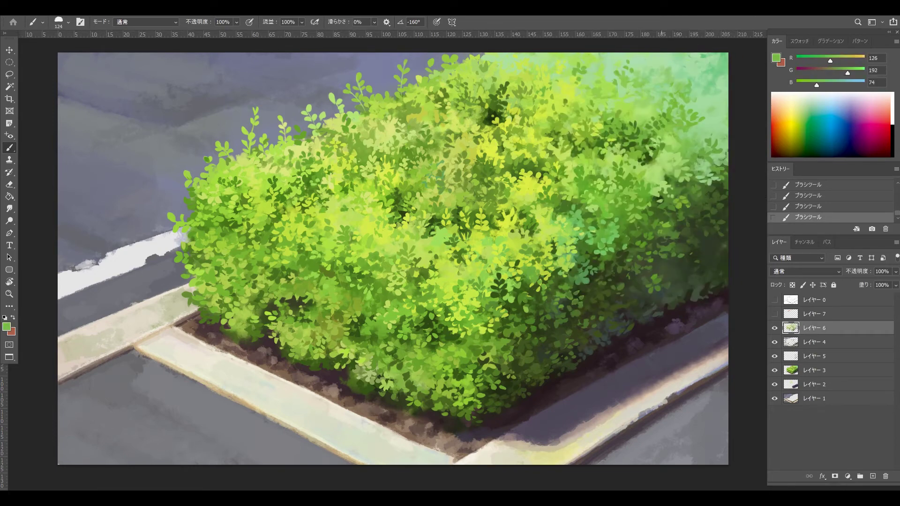
left_click(585, 76, "alt")
left_click(566, 76, "alt")
left_click(507, 82, "alt")
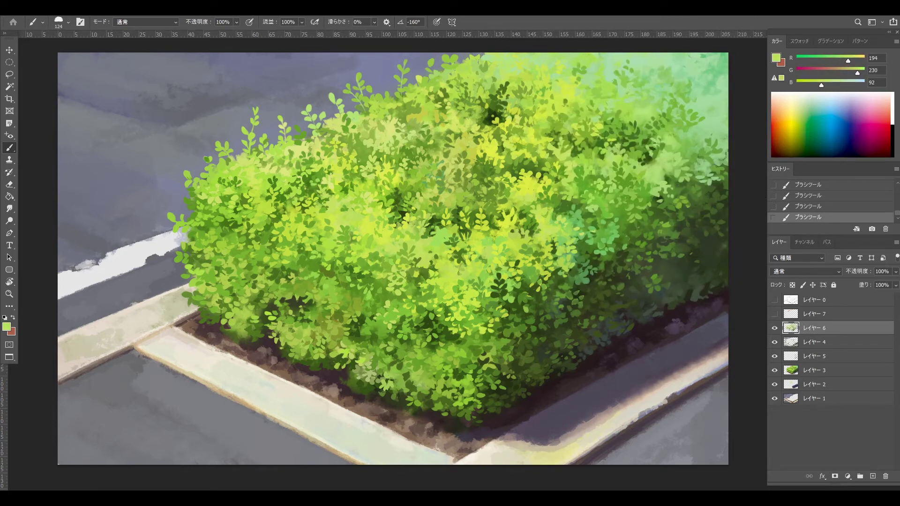
left_click(437, 117, "alt")
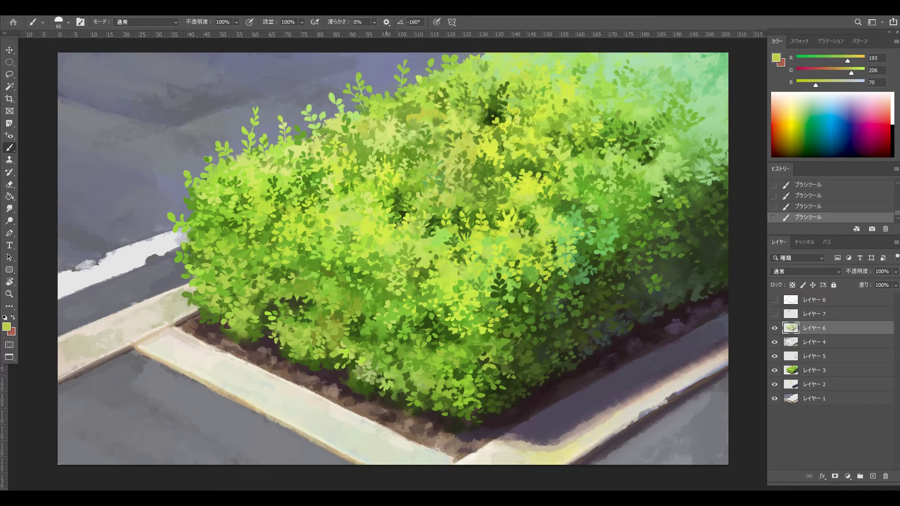
Step: Try sampled yellow-green leaf strokes on the hedge's top surface, undo them, and reduce the brush size
left_click(278, 257, "alt")
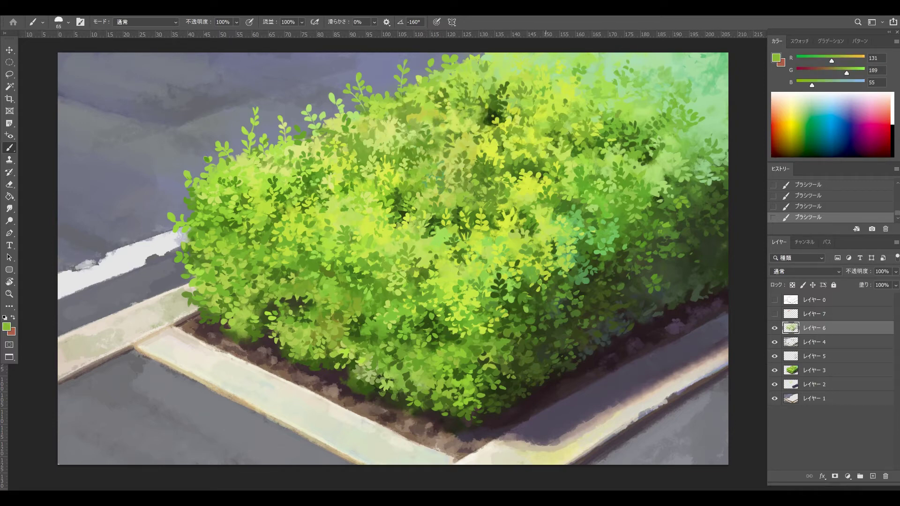
left_click(544, 159, "alt")
left_click(492, 148, "alt")
key("ctrl+z")
left_click(432, 141, "alt")
key("ctrl+z")
key("bracketleft")
key("bracketleft")
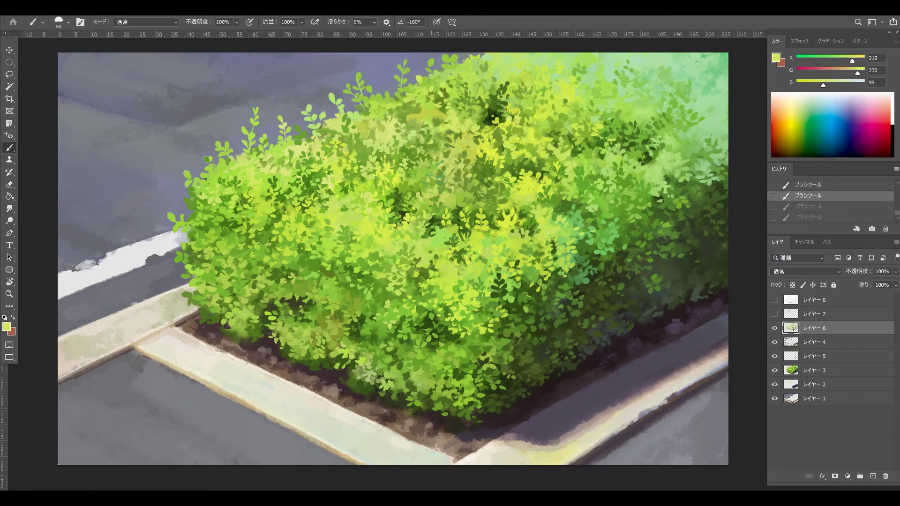
Step: Repaint small leaves in the pale patch on the hedge's upper left surface with sampled greens, undoing unsuccessful strokes
key("F5")
key("F5")
key("ctrl+shift+z")
left_click_drag(429, 136, 411, 141)
left_click(423, 140)
key("ctrl+z")
left_click(414, 137, "alt")
left_click(413, 139, "alt")
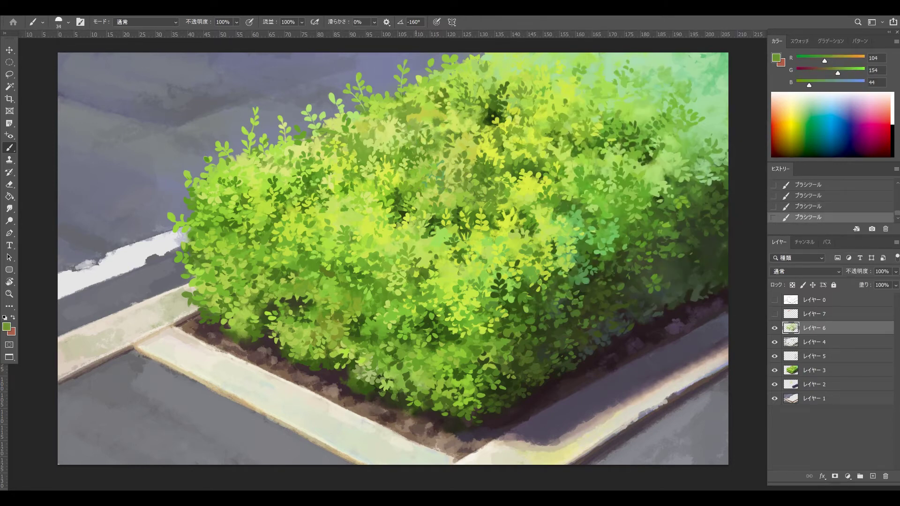
key("ctrl+z")
key("ctrl+z")
left_click(412, 135, "alt")
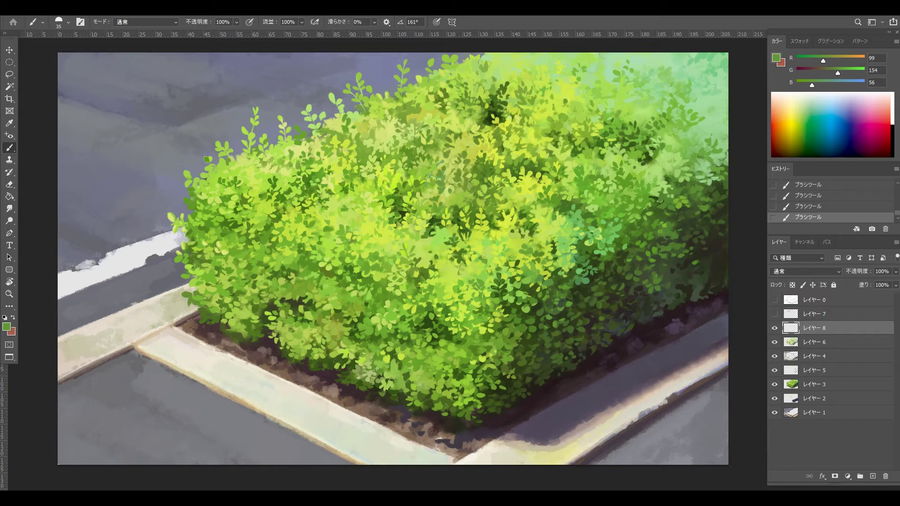
Step: Hide and show レイヤー 6 to compare the hedge without and with its detailed leaves
left_click(774, 343)
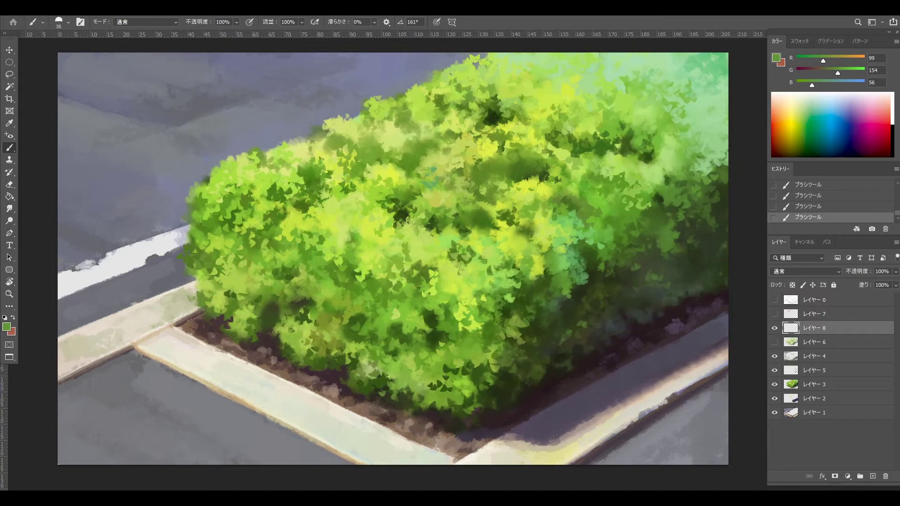
left_click(775, 342)
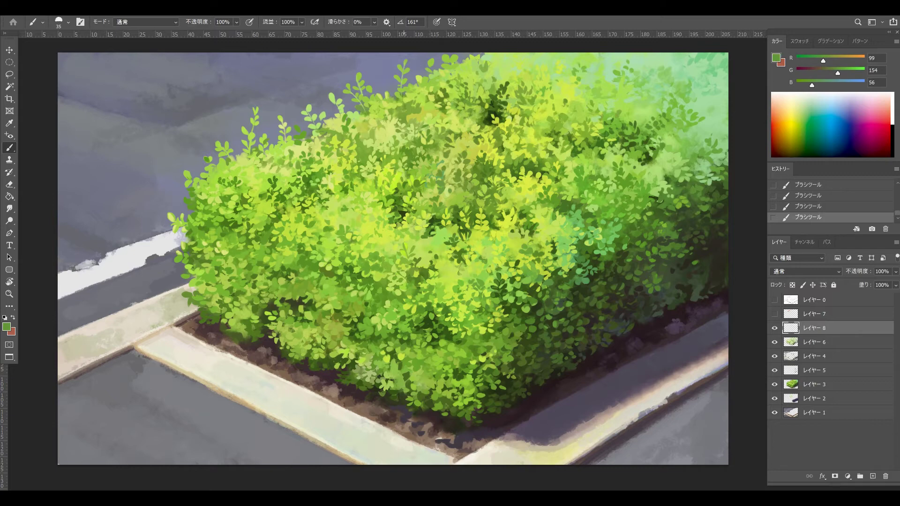
Step: Set the foreground colour to a light green, #b1db90
left_click(6, 327)
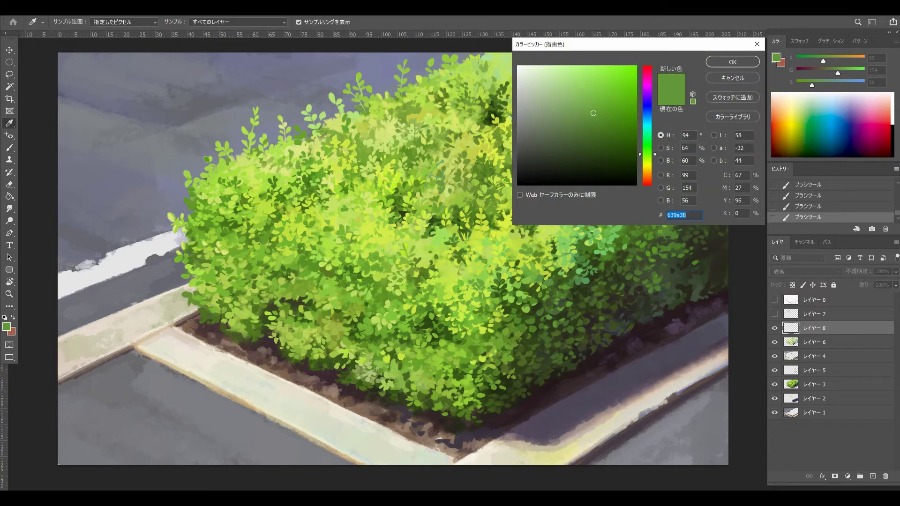
mouse_move(593, 113)
left_mouse_down()
mouse_move(573, 84)
mouse_move(558, 82)
left_mouse_up()
left_click(720, 64)
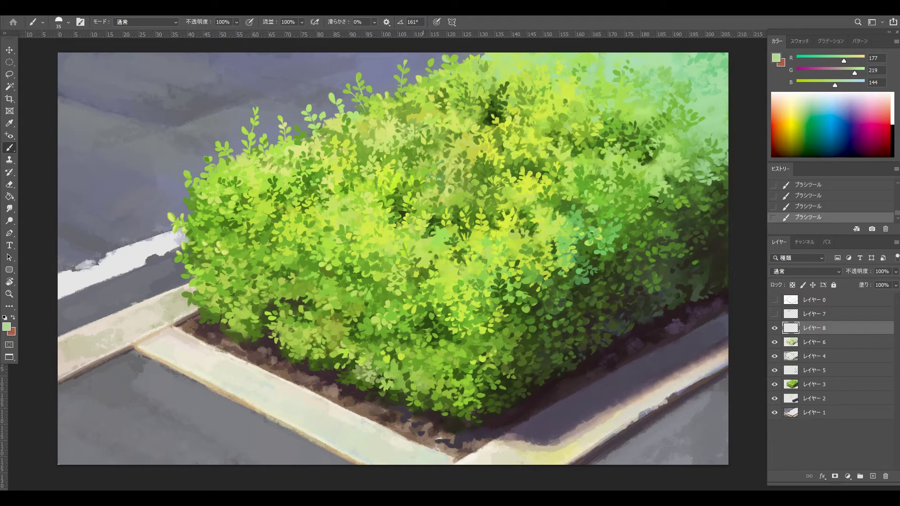
Step: Change the foreground colour to a pale warm yellow, #faf0af, for painting on レイヤー 8
left_click(7, 327)
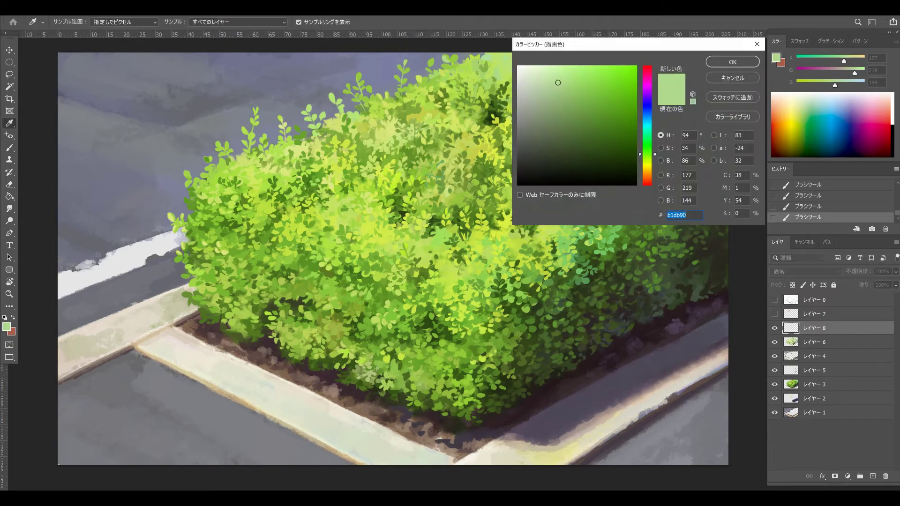
left_click_drag(556, 79, 552, 68)
left_click_drag(647, 154, 647, 168)
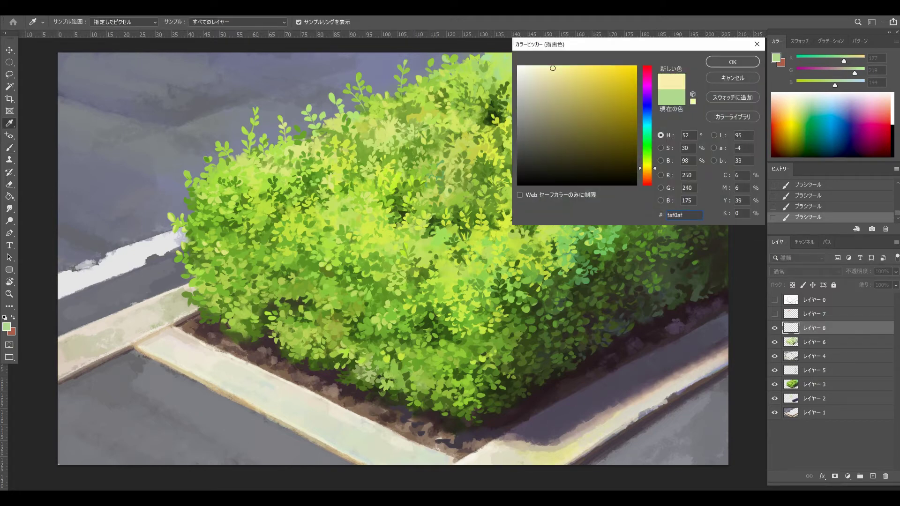
key("Return")
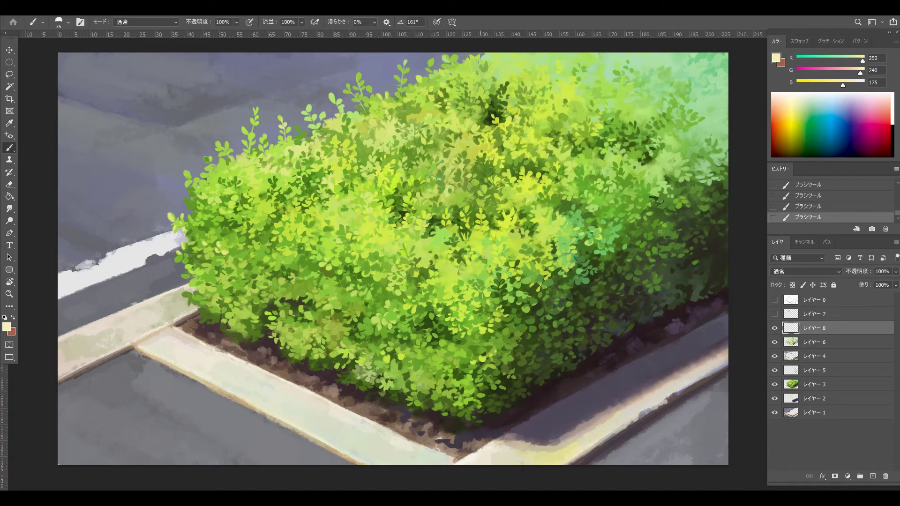
Step: Undo the last stroke and paint pale-yellow highlights on the leaf sprig at the hedge's center, sampling nearby leaf colors
key("ctrl+z")
left_click(480, 208)
left_click(480, 207, "alt")
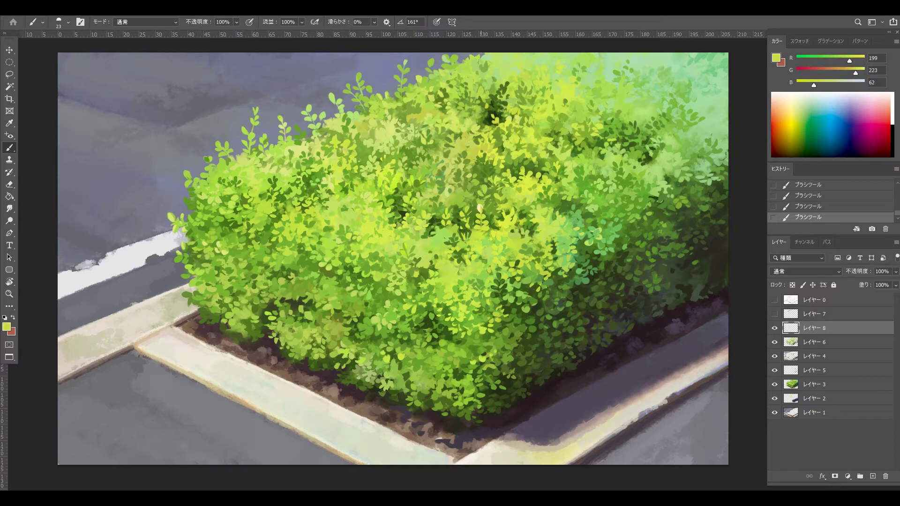
left_click(479, 207, "alt")
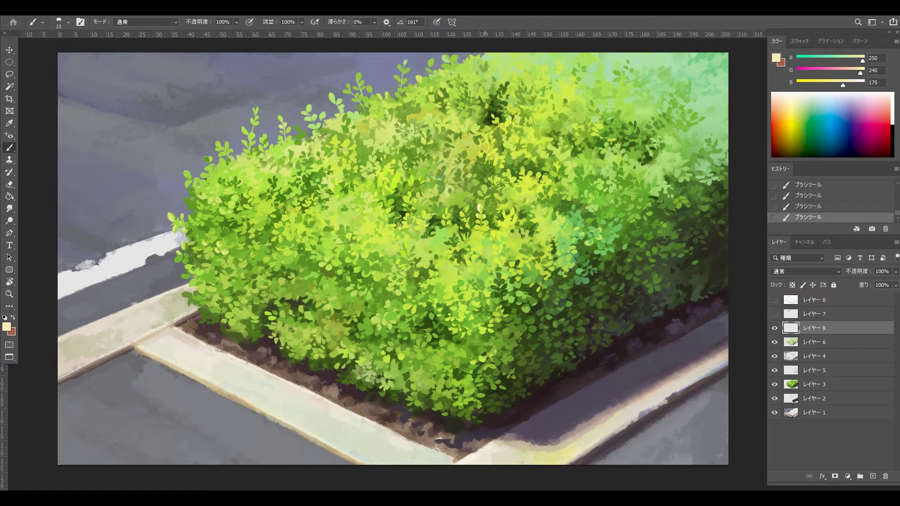
left_click(483, 237, "alt")
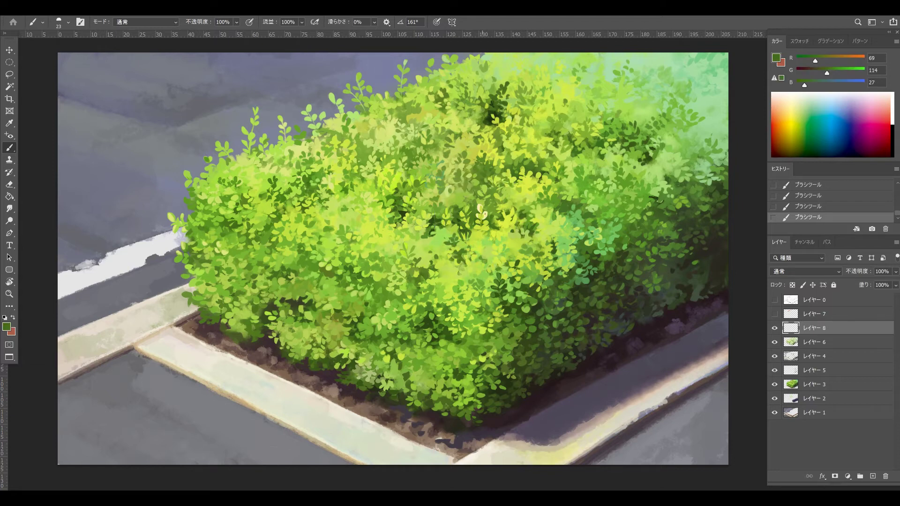
left_click(480, 209, "alt")
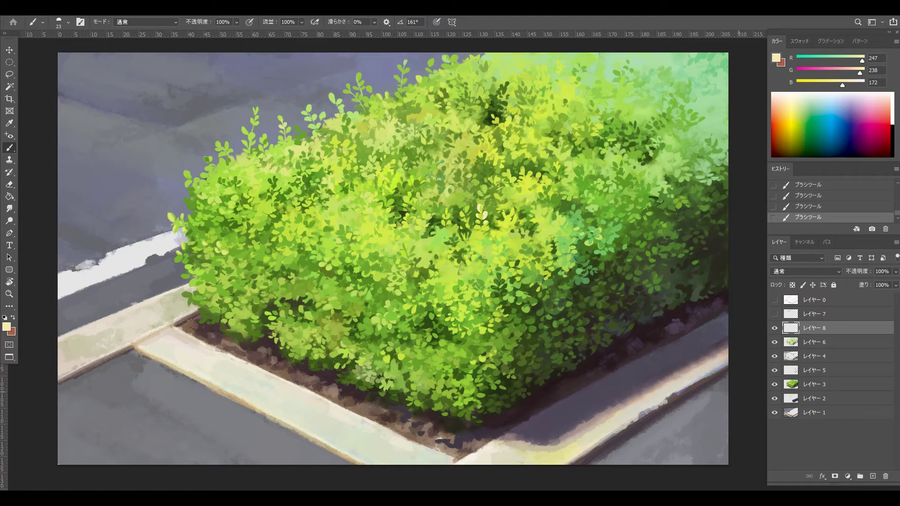
left_click_drag(530, 251, 532, 251)
key("ctrl+z")
key("ctrl+shift+z")
Step: Set the brush's foreground color to the pale yellow-green f3fcbf
left_click_drag(843, 85, 857, 61)
left_click(776, 58)
left_click_drag(557, 73, 560, 67)
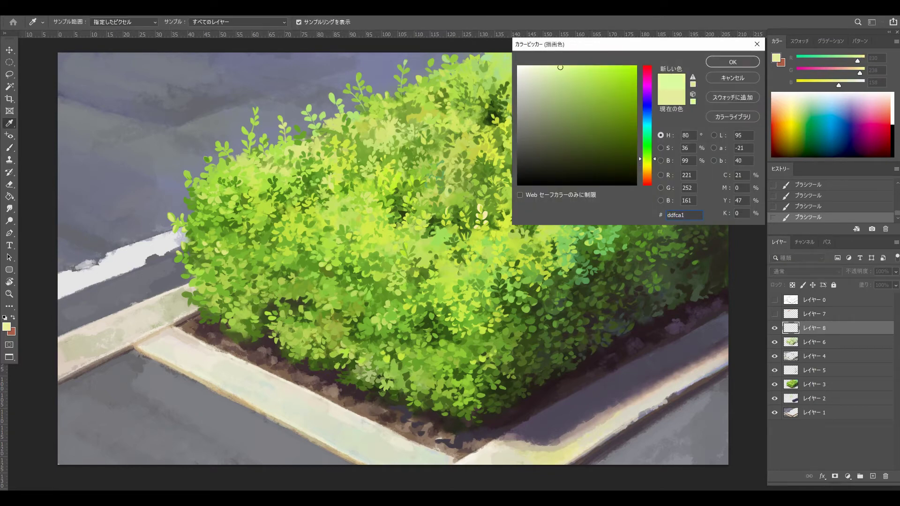
key("Return")
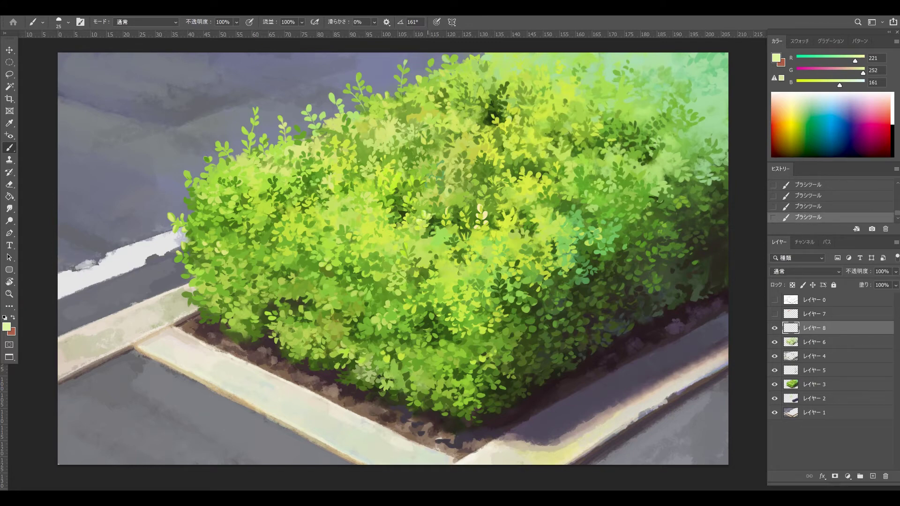
left_click(7, 326)
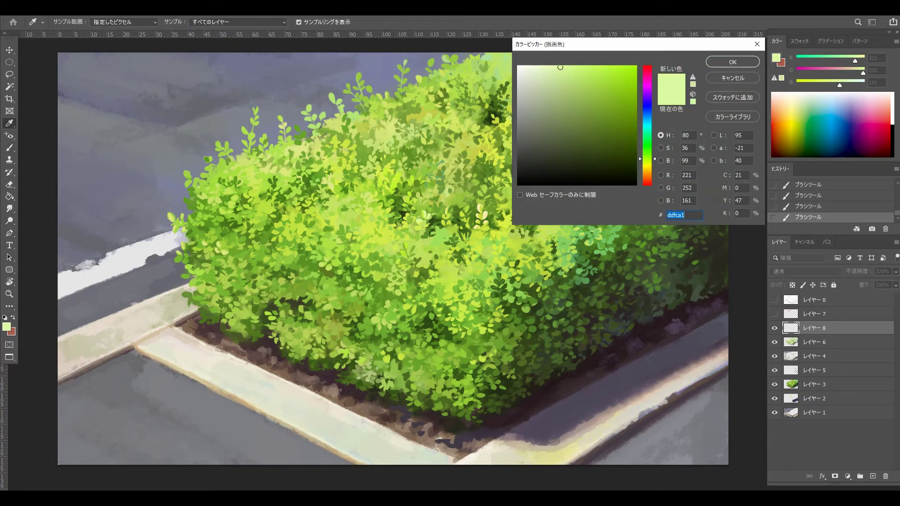
left_click(546, 67)
left_click(647, 162)
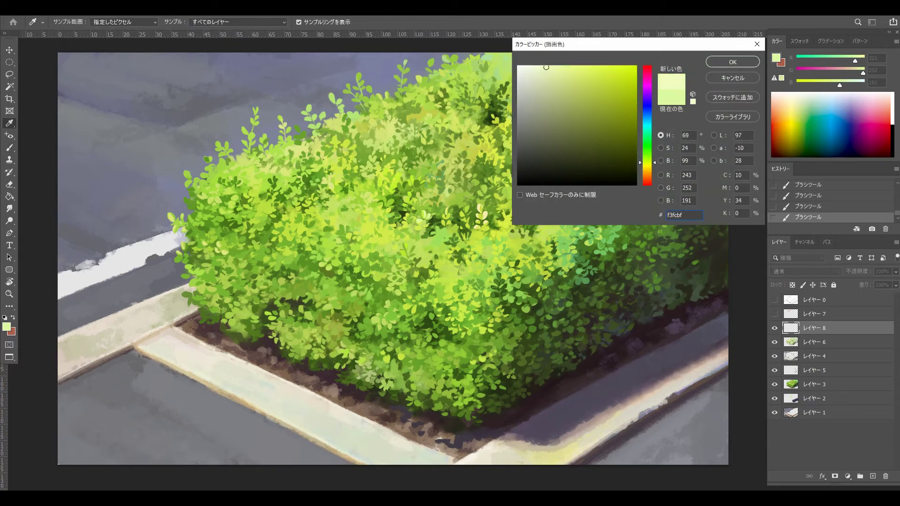
key("Return")
key("b")
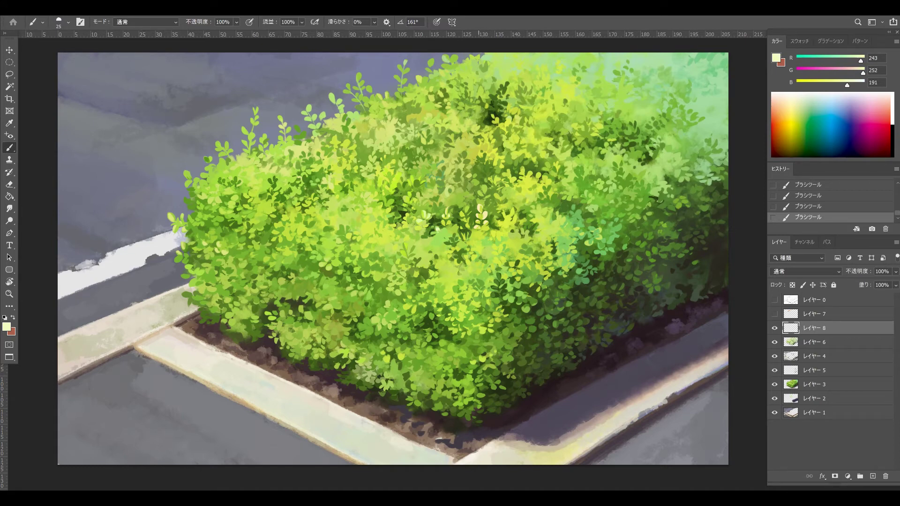
Step: Reduce the brush opacity to 85% and turn off its その他 (Transfer) dynamics
key("F5")
key("F5")
left_click(237, 22)
mouse_move(262, 33)
left_mouse_down()
mouse_move(245, 34)
mouse_move(256, 34)
left_mouse_up()
key("F5")
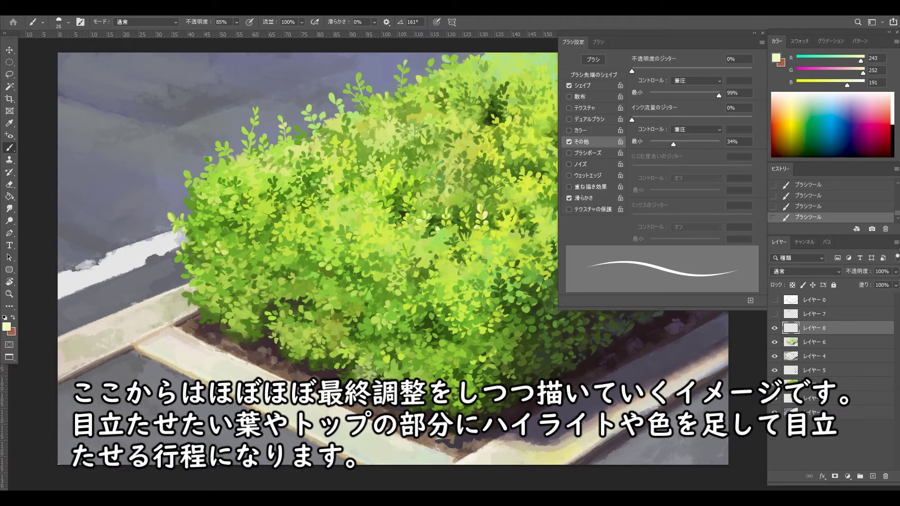
left_click(569, 141)
key("F5")
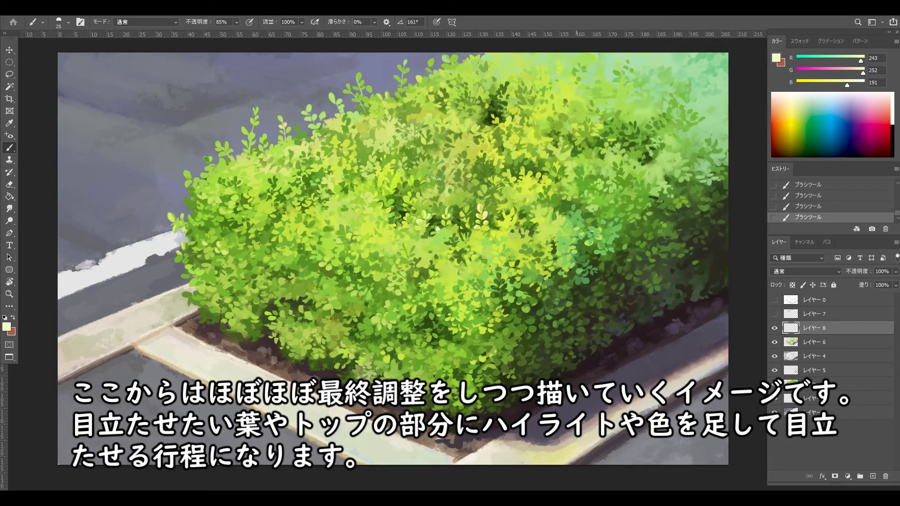
Step: Sample the sprig's yellow-green, raise its red value to 221, and touch up the lower leaves of the central sprig
left_click(480, 225, "alt")
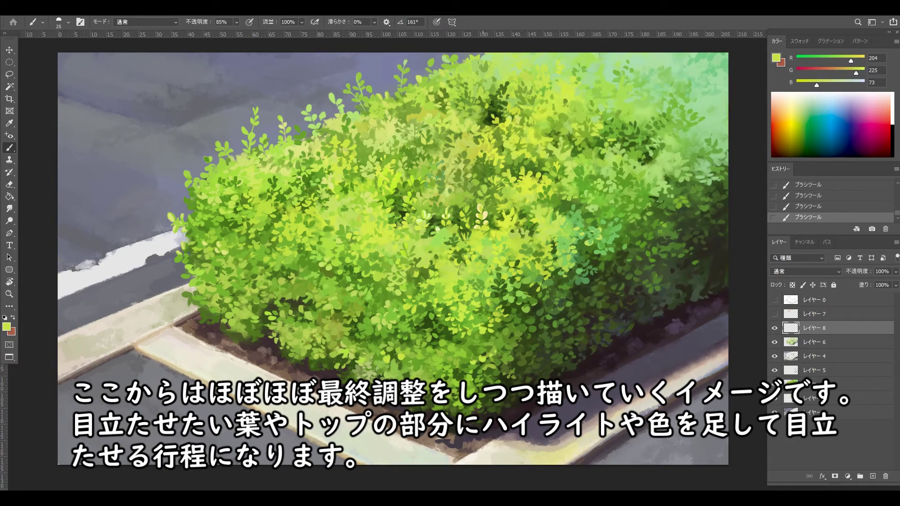
left_click_drag(851, 61, 856, 61)
left_click_drag(480, 219, 478, 222)
left_click(480, 210, "alt")
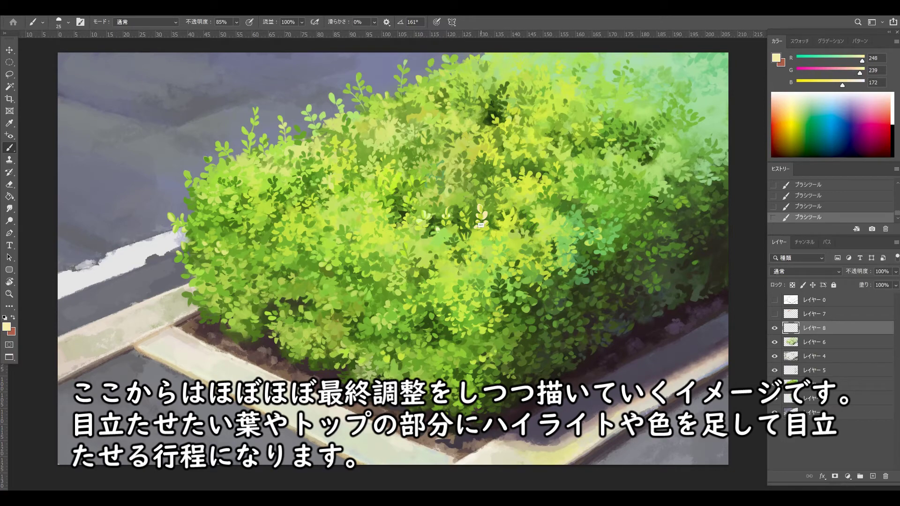
left_click(480, 224, "alt")
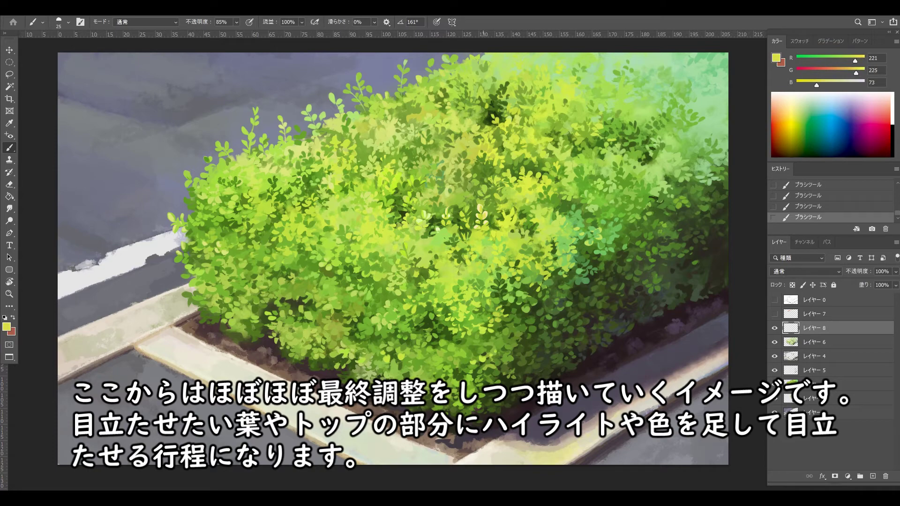
Step: Refine the central sprig's leaves with pale yellow and yellow-green tones sampled from it
left_click(481, 211, "alt")
left_click_drag(485, 230, 481, 233)
left_click(477, 224, "alt")
key("ctrl+z")
key("ctrl+shift+z")
left_click(481, 219, "alt")
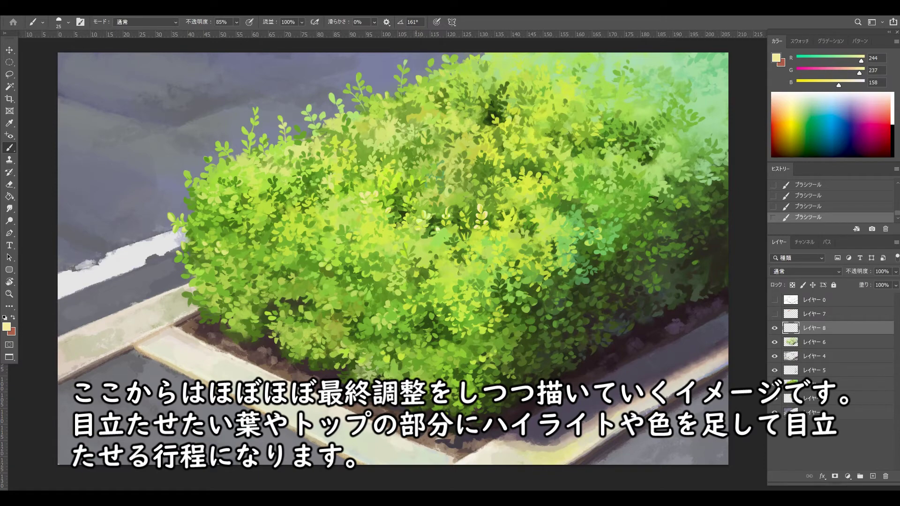
Step: Paint pale-yellow highlight leaves on the sprigs left of the hedge's center and undo the last stroke
left_click(422, 220, "alt")
left_click(377, 210, "alt")
key("ctrl+z")
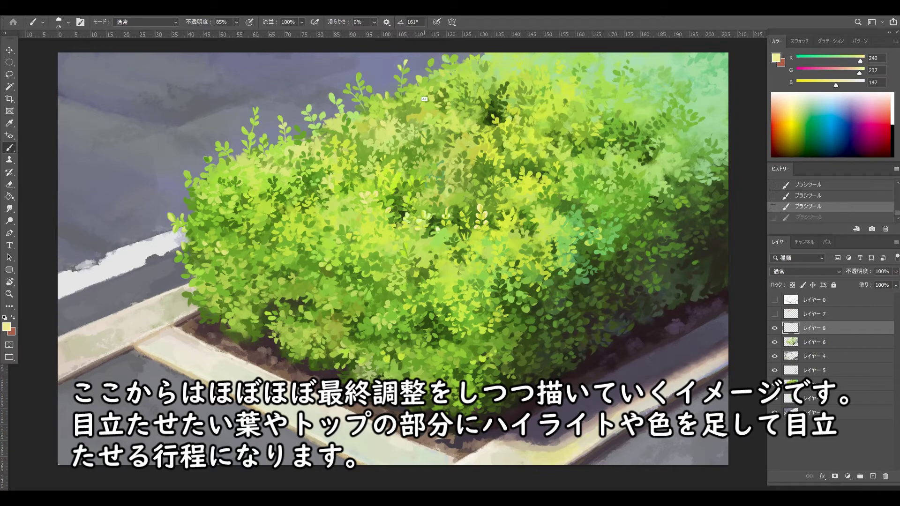
Step: Sample light yellow-greens and add bright leaves along the hedge's upper edge near the tall sprig
left_click(426, 85, "alt")
left_click_drag(440, 91, 446, 87)
left_click(444, 72, "alt")
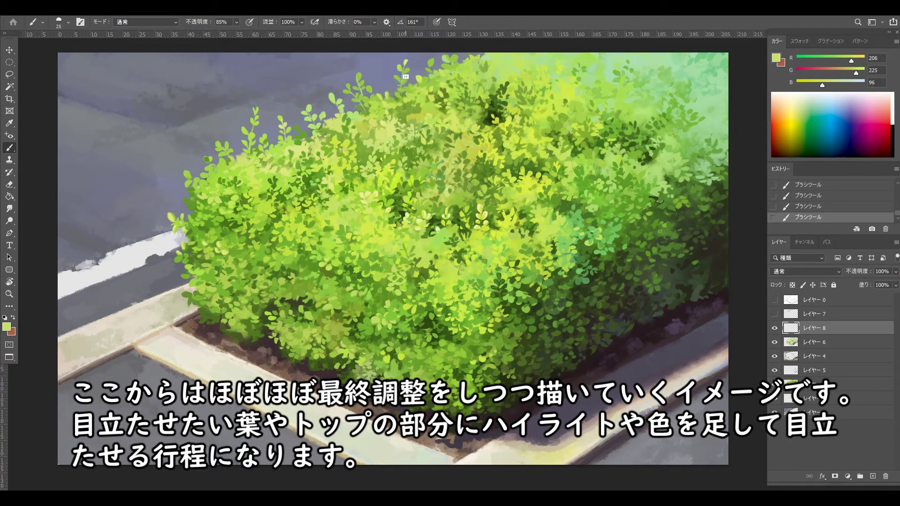
left_click(405, 76, "alt")
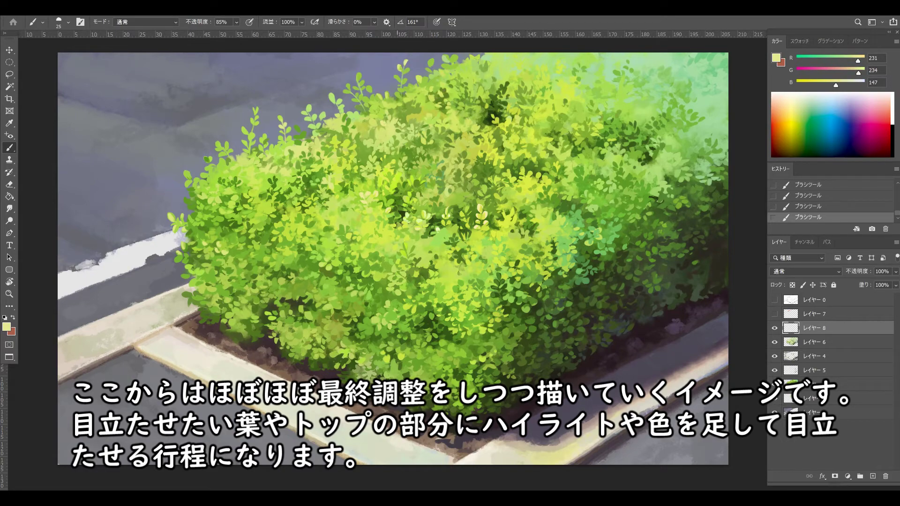
Step: Set the brush's foreground color to the dark green 437737
left_click_drag(858, 61, 839, 61)
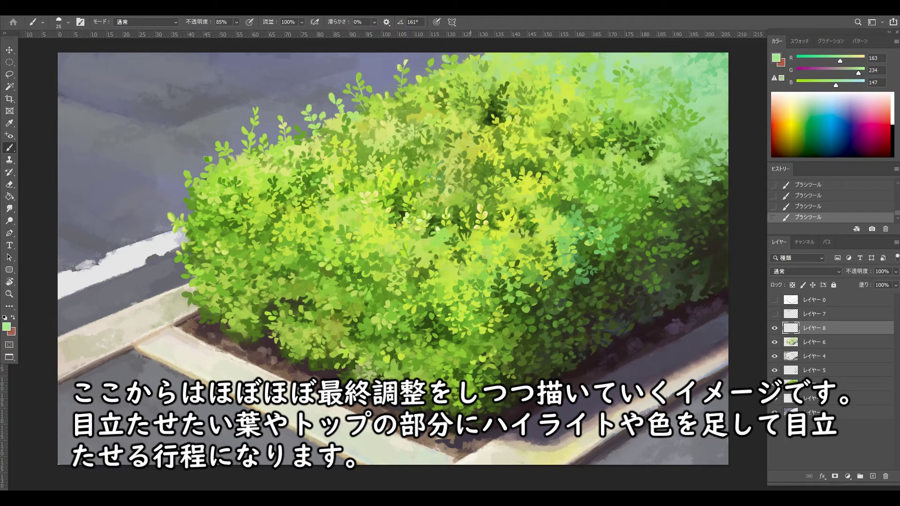
left_click(776, 57)
left_click_drag(569, 92, 581, 130)
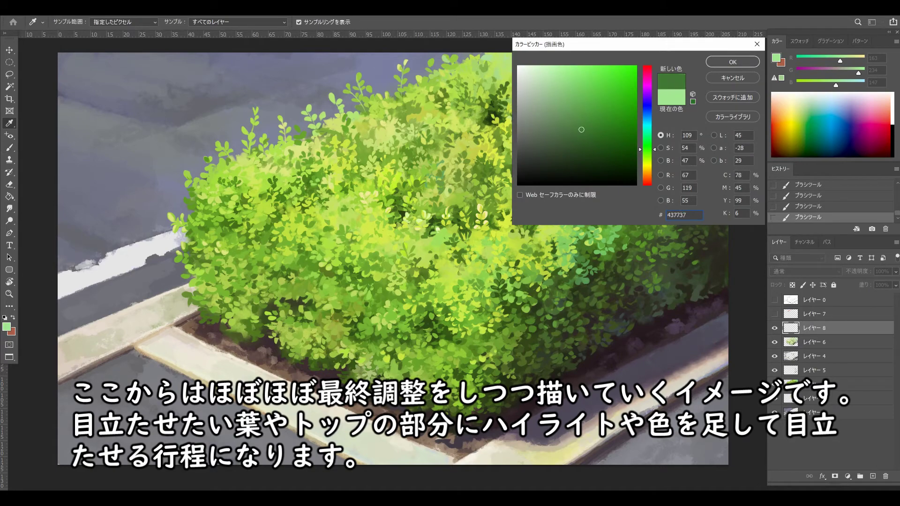
key("Return")
key("Tab")
key("Tab")
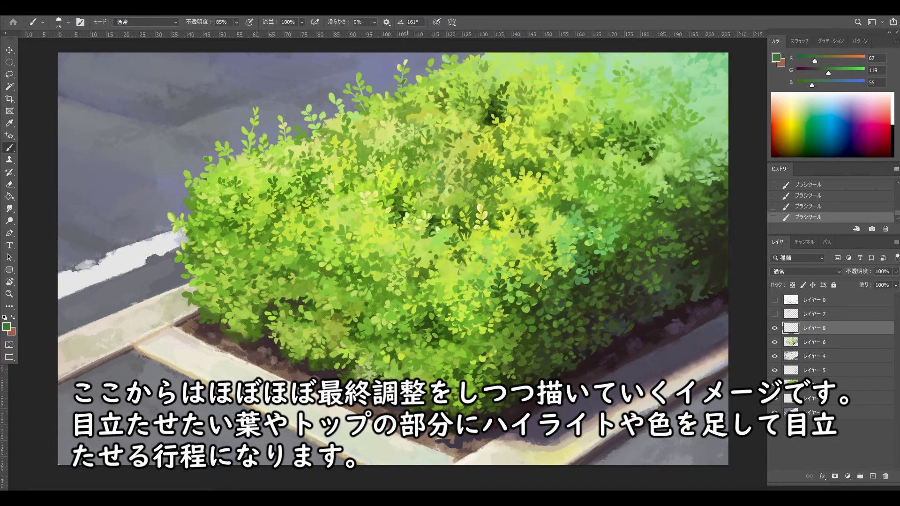
Step: Turn on the brush's その他 (Transfer) dynamics and restore the undone brush stroke
key("ctrl+z")
key("ctrl+shift+z")
key("ctrl+z")
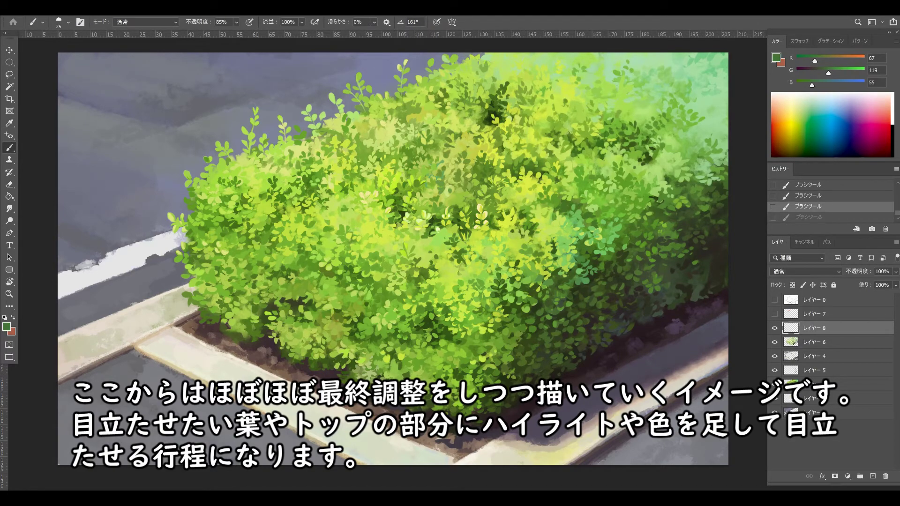
key("F5")
left_click(569, 142)
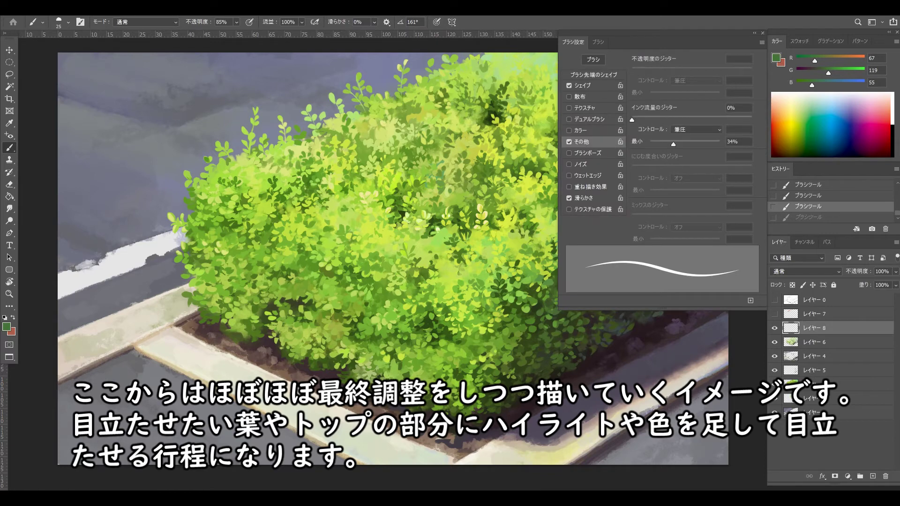
key("F5")
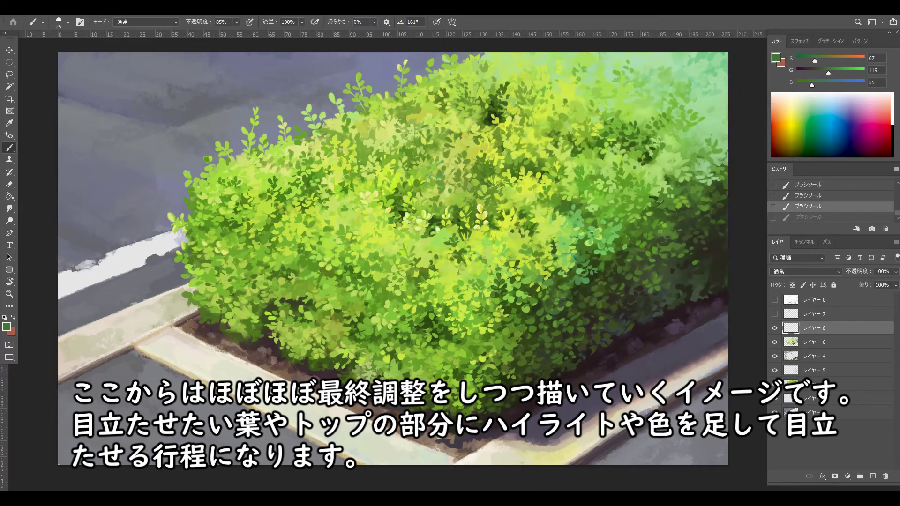
key("ctrl+shift+z")
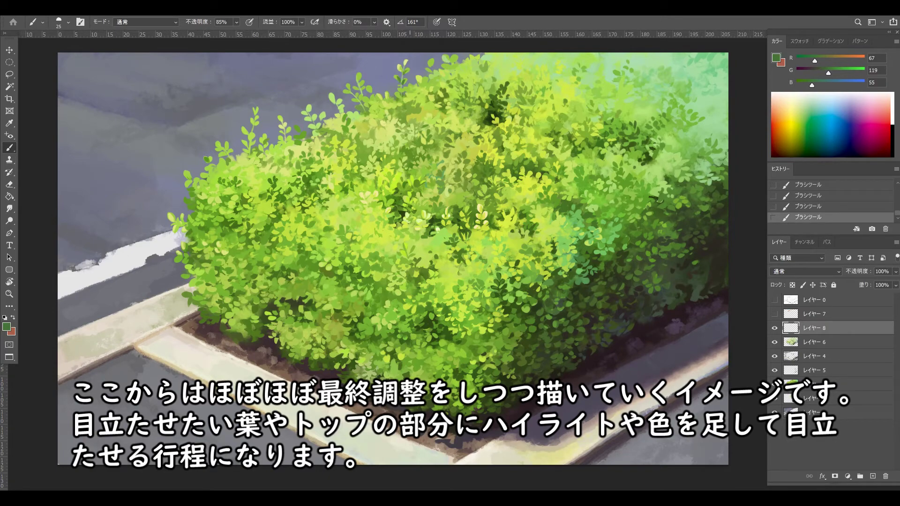
Step: Sample mid-greens around the tall sprig on the hedge's upper edge and shade its stem and leaves
left_click(408, 78, "alt")
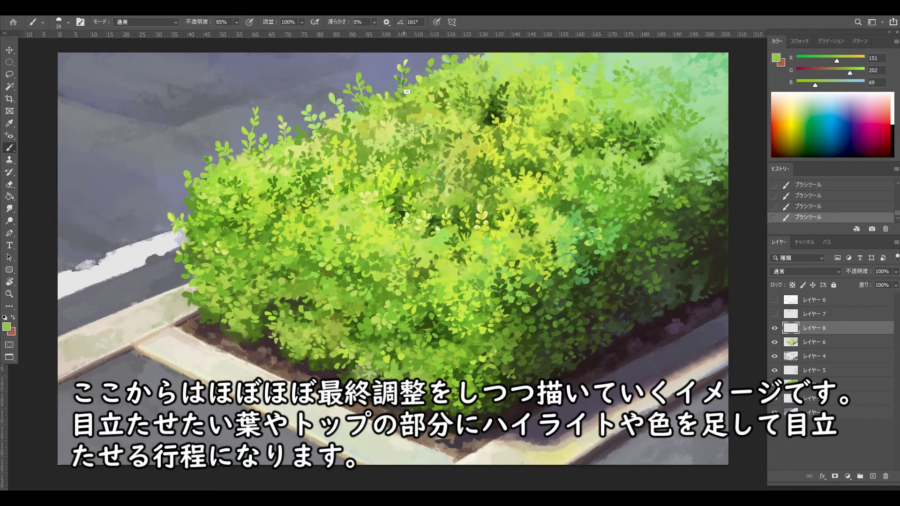
left_click(406, 91, "alt")
left_click(403, 90, "alt")
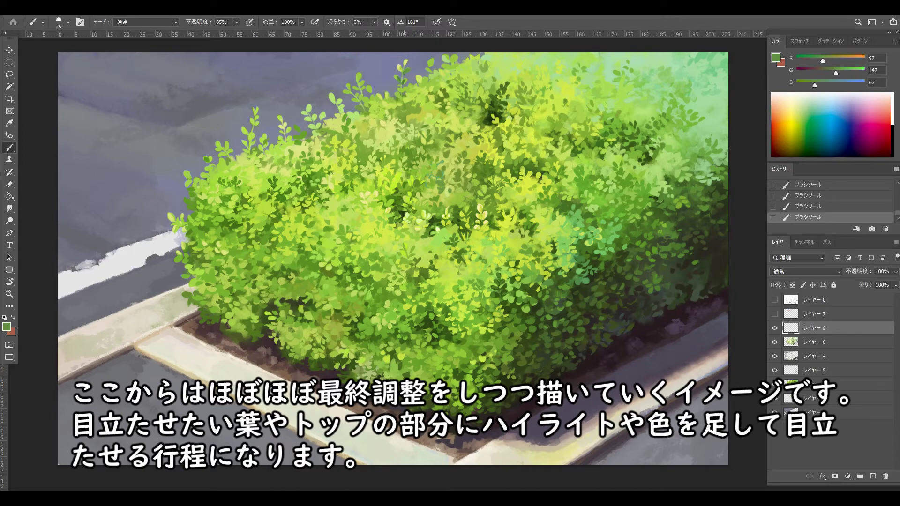
Step: Turn off the brush's その他 (Transfer) dynamics
key("F5")
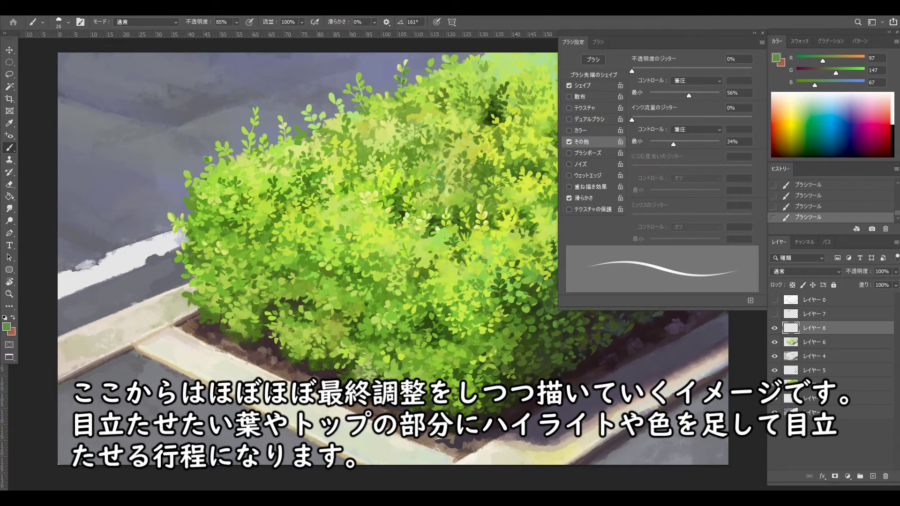
left_click(569, 142)
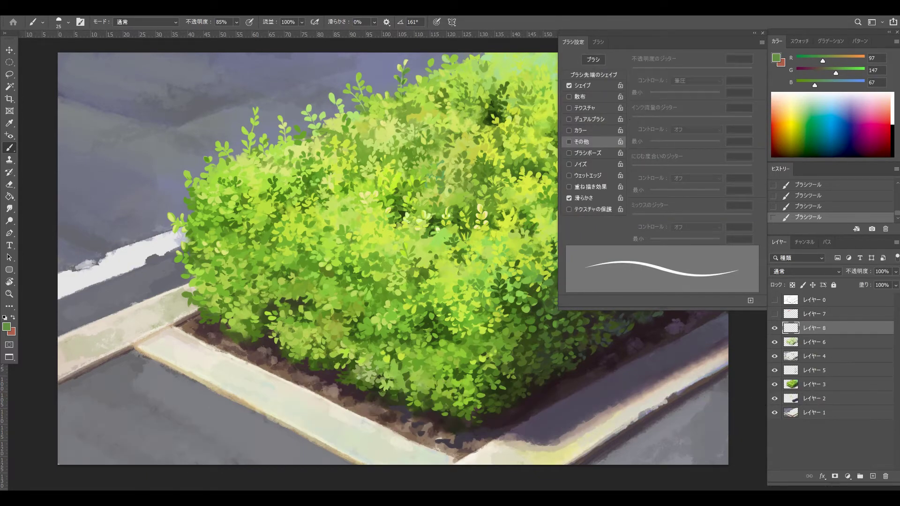
key("F5")
Step: Sample light and mid greens from the hedge and touch up the leaves along its upper edge around the tall sprig
left_click(407, 253, "alt")
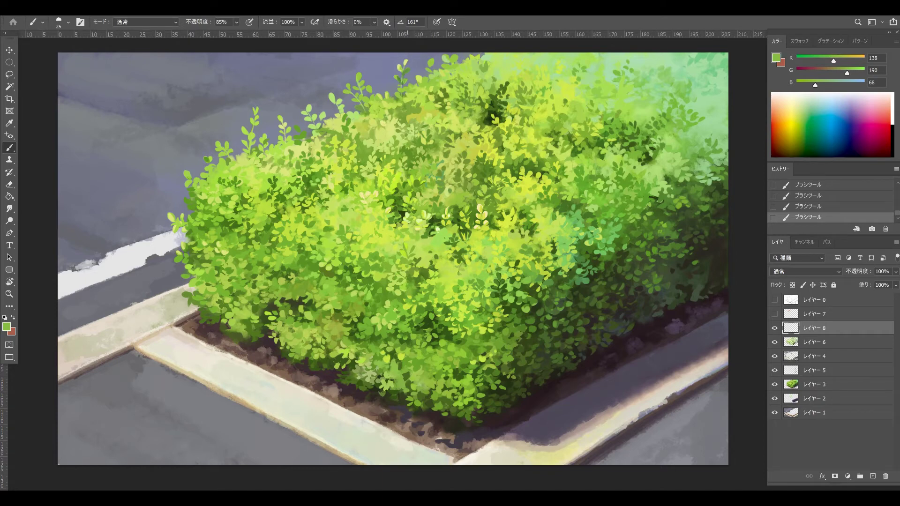
left_click(407, 78, "alt")
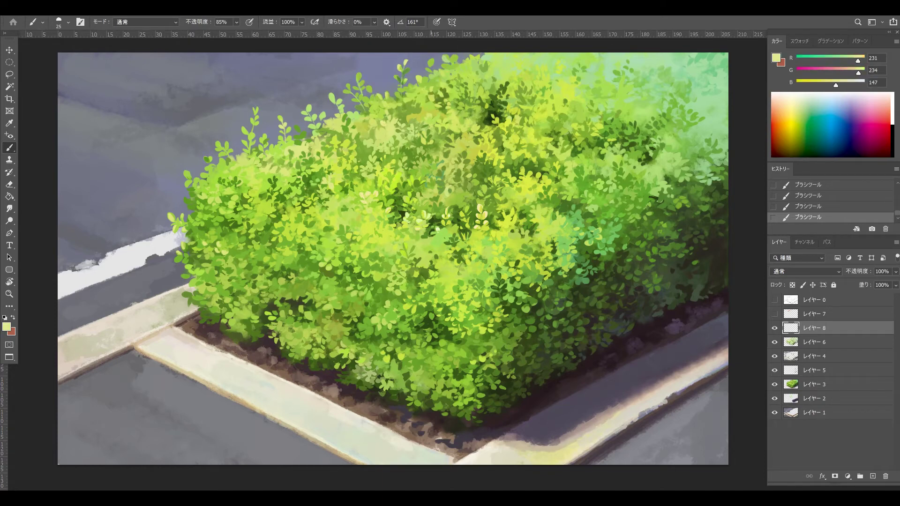
left_click(432, 97, "alt")
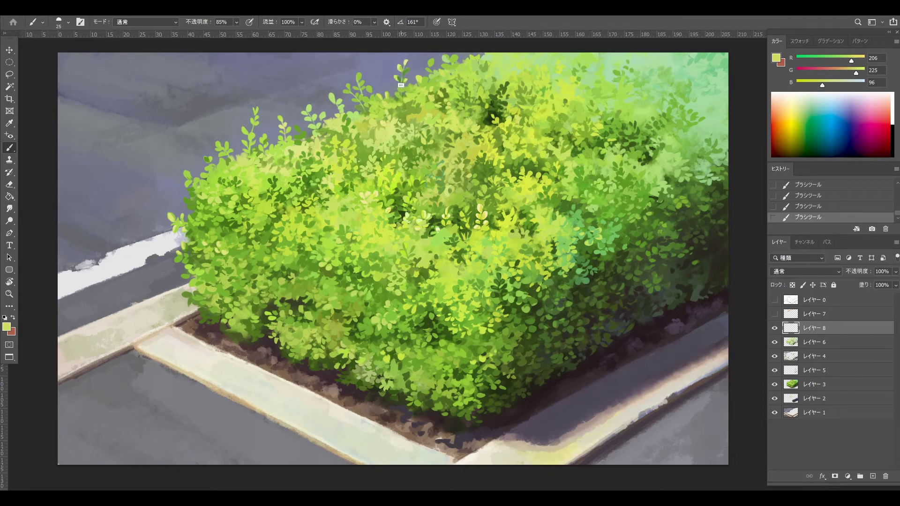
left_click(401, 85, "alt")
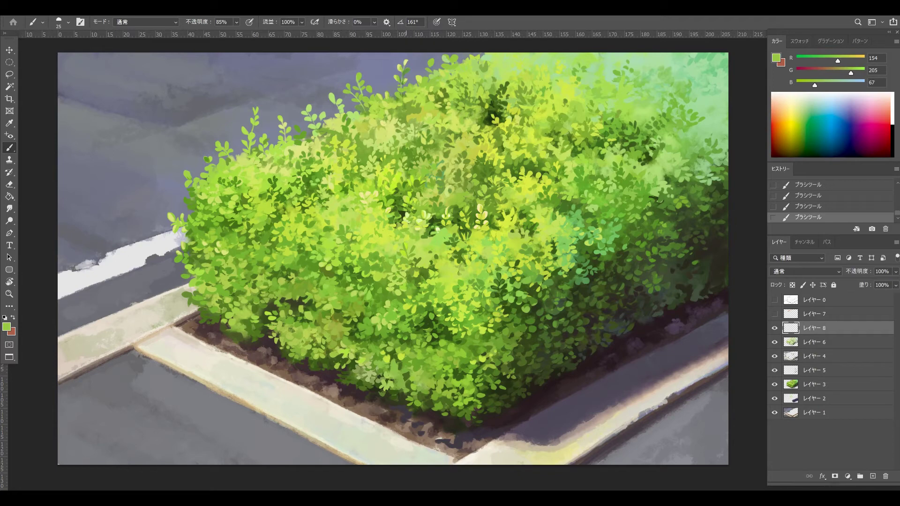
left_click(396, 90, "alt")
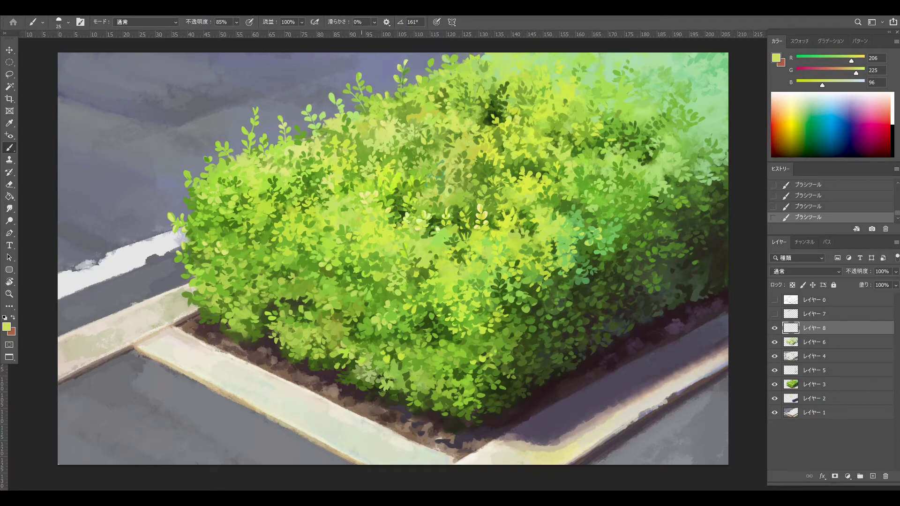
left_click(367, 117, "alt")
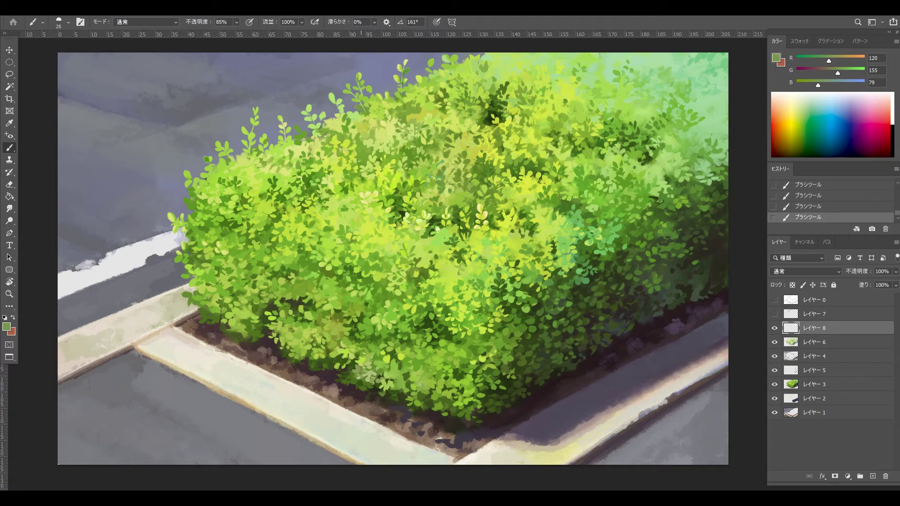
Step: Set the brush tip's angle to -51° and its diameter to 47 px
key("F5")
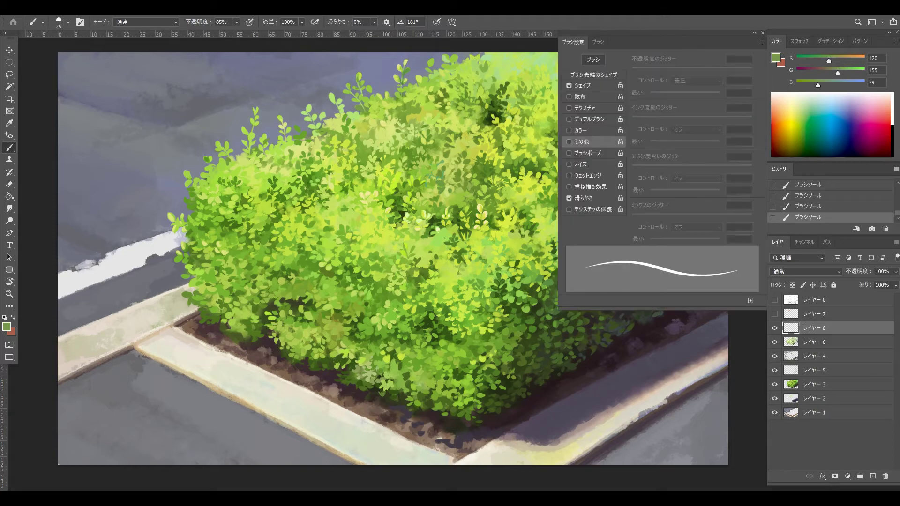
left_click(593, 75)
mouse_move(724, 155)
left_mouse_down()
mouse_move(739, 171)
mouse_move(746, 151)
left_mouse_up()
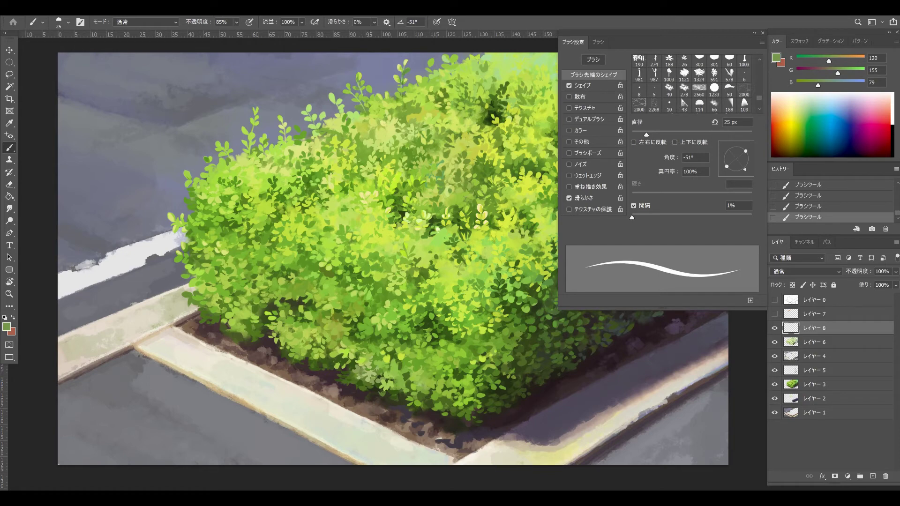
left_click_drag(646, 134, 660, 134)
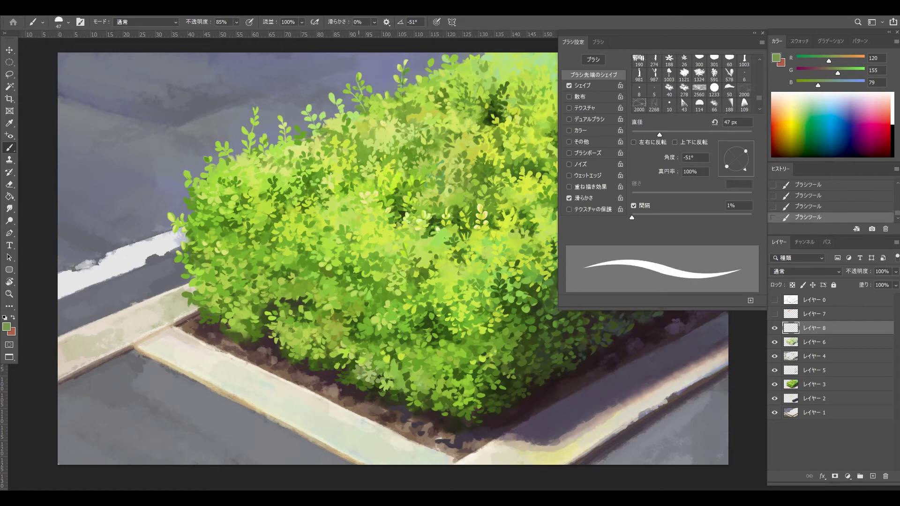
Step: Sample yellow-green and mid-green from the upper edge and paint a short leaf stroke below the sprig left of the tall one
left_click(378, 116, "alt")
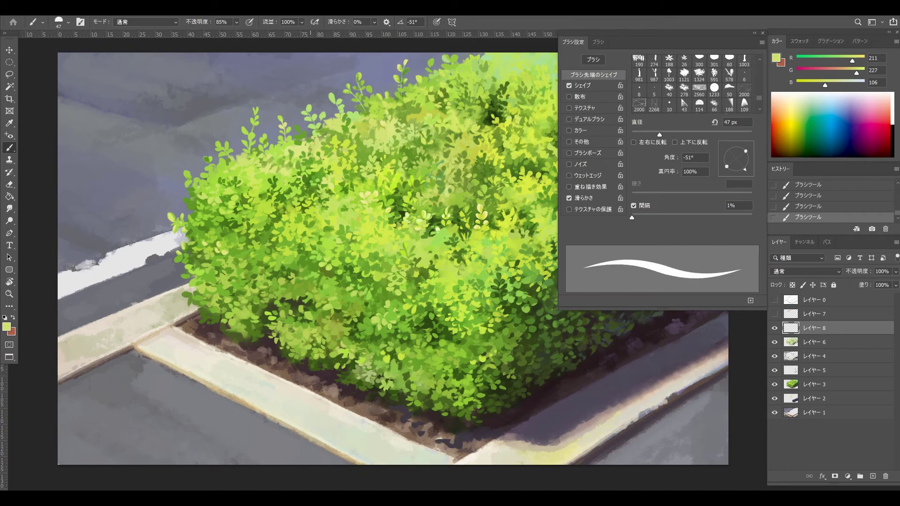
left_click(328, 132, "alt")
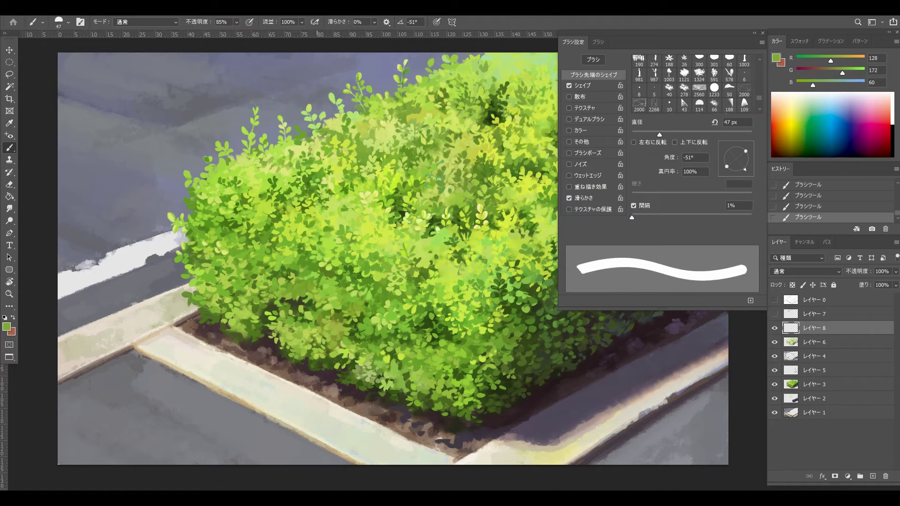
left_click_drag(320, 140, 315, 143)
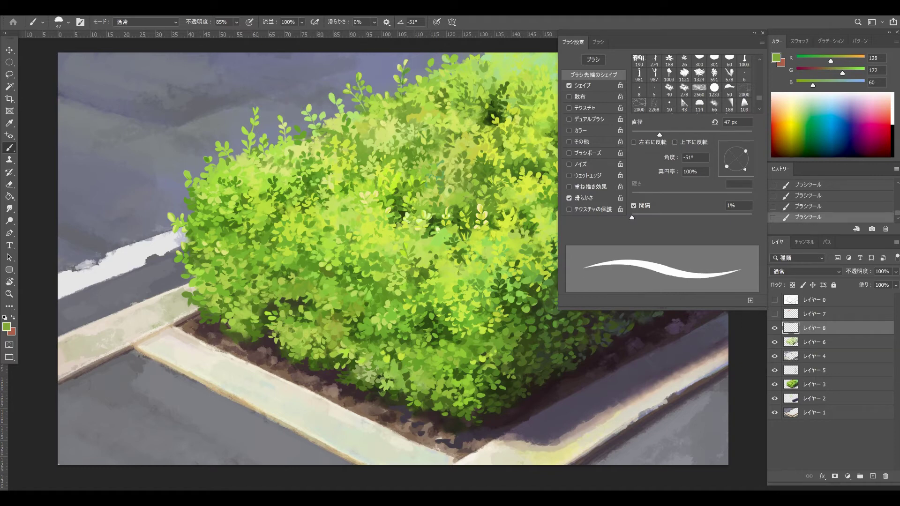
Step: Set the foreground color to a saturated green with RGB 67, 164, 41 and undo the last brush stroke
left_click(7, 327)
left_click(607, 108)
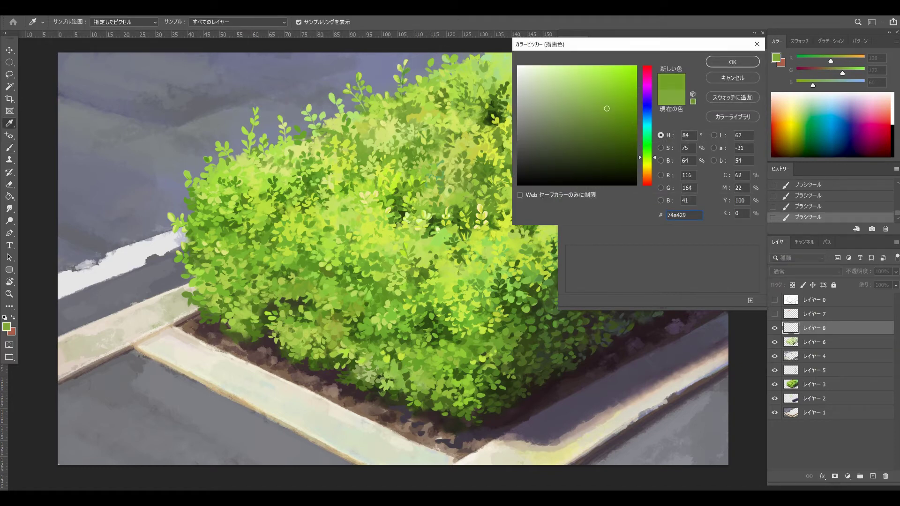
left_click(647, 150)
left_click(732, 62)
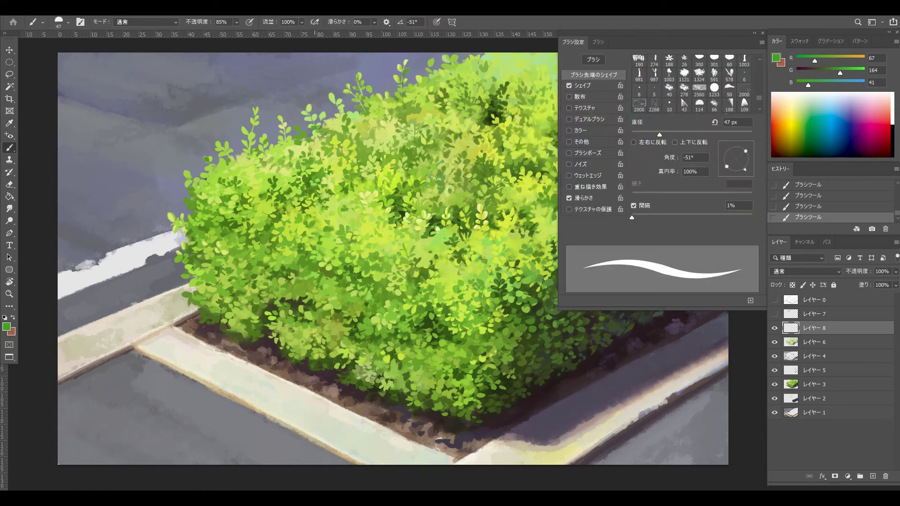
key("ctrl+z")
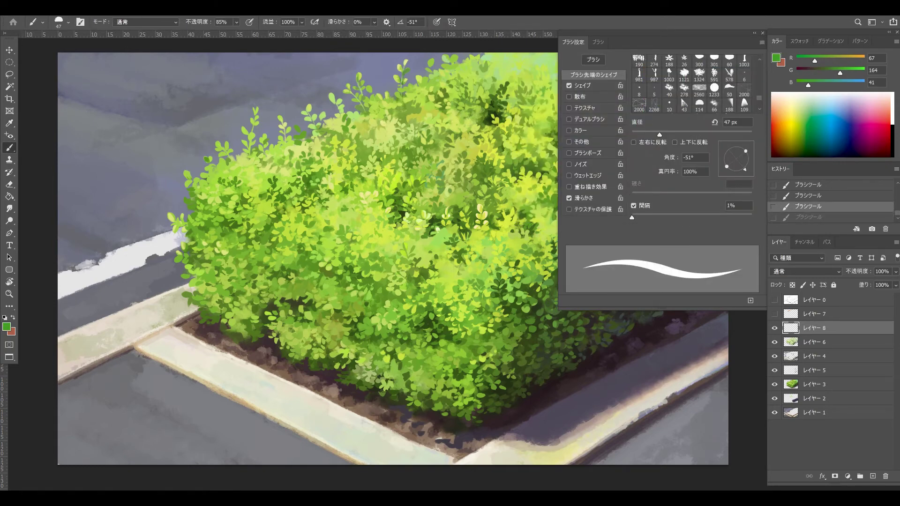
Step: Turn on the brush's その他 (Transfer) dynamics with a minimum opacity of 100% and restore the undone brush stroke
left_click(581, 142)
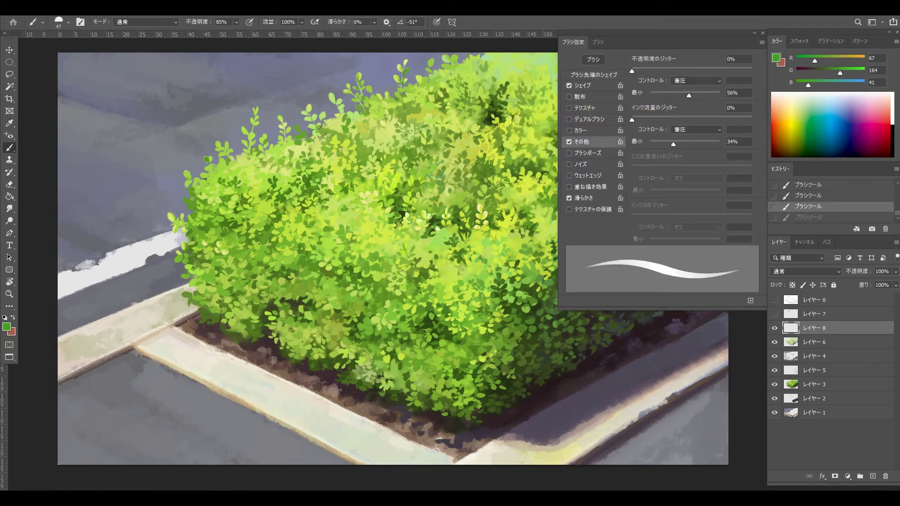
left_click_drag(688, 95, 720, 95)
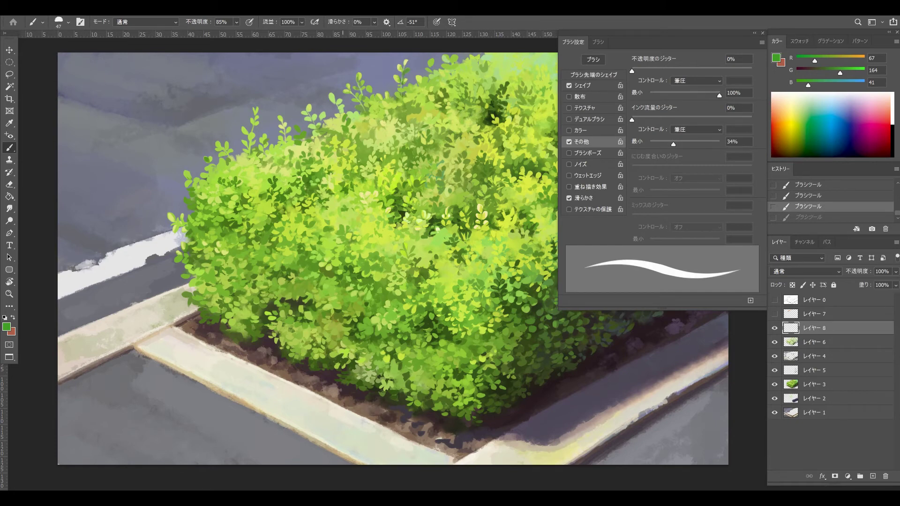
key("ctrl+shift+z")
key("ctrl+z")
key("ctrl+shift+z")
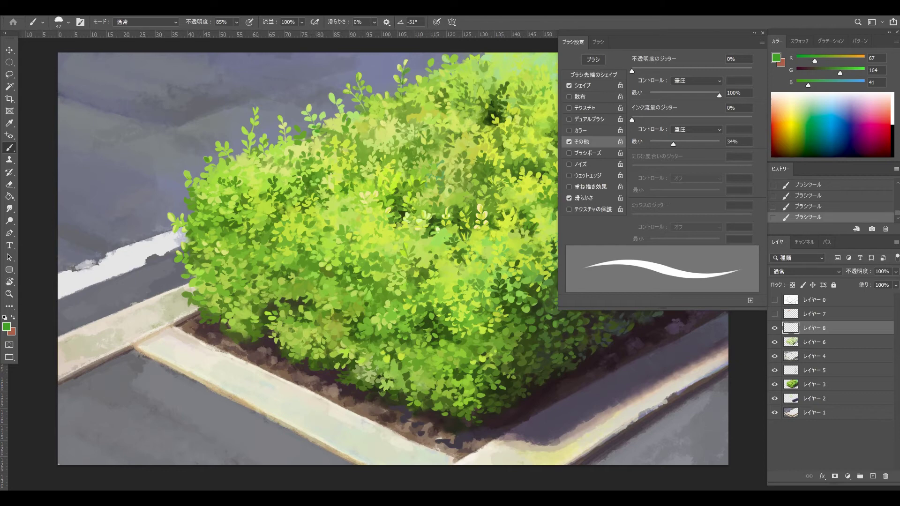
Step: Sample light and mid greens from the small sprig on the upper-left edge and refine its stem and leaves
left_click(313, 127, "alt")
left_click(314, 127, "alt")
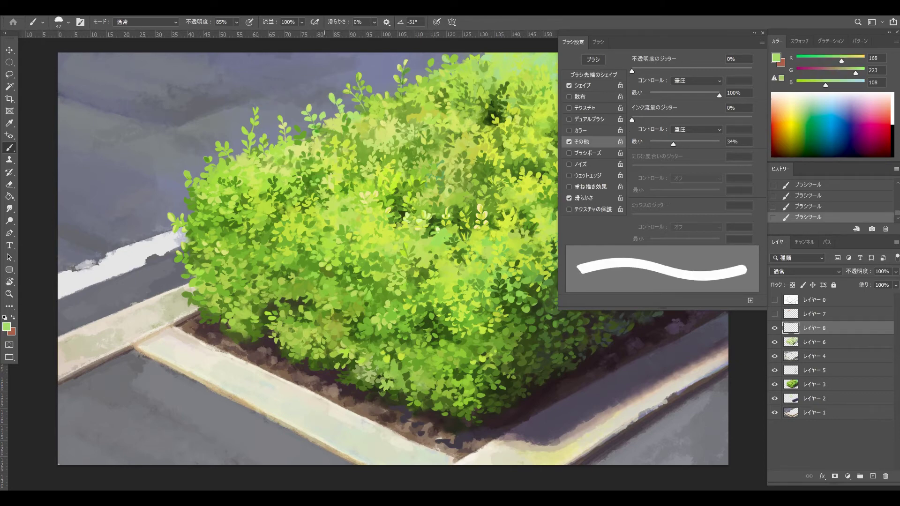
left_click(314, 121, "alt")
left_click(317, 128, "alt")
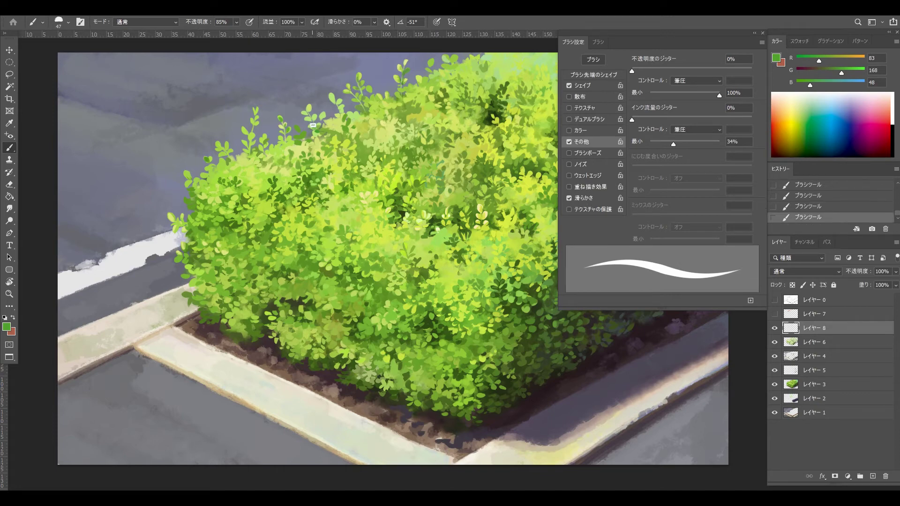
Step: Sample yellow-greens and bright greens below the small upper-left sprigs and paint leaf accents there
left_click(288, 157, "alt")
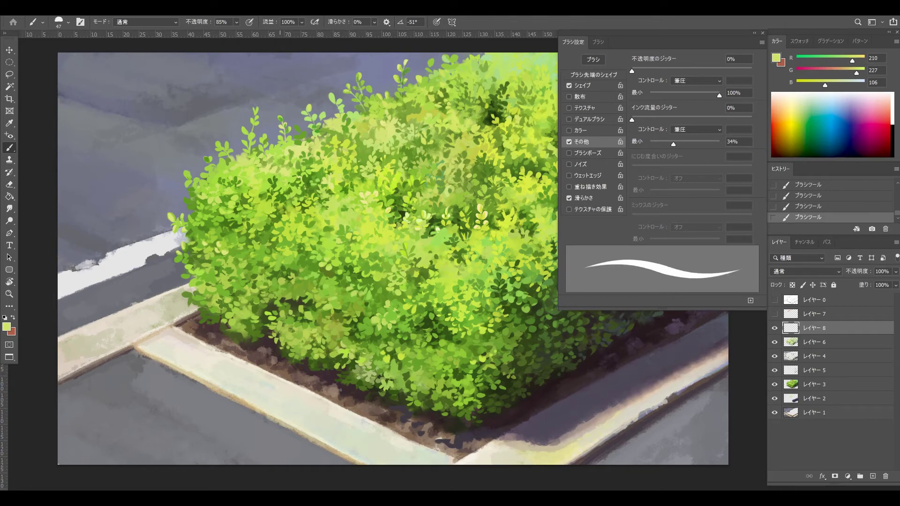
left_click(290, 165, "alt")
left_click_drag(288, 172, 294, 169)
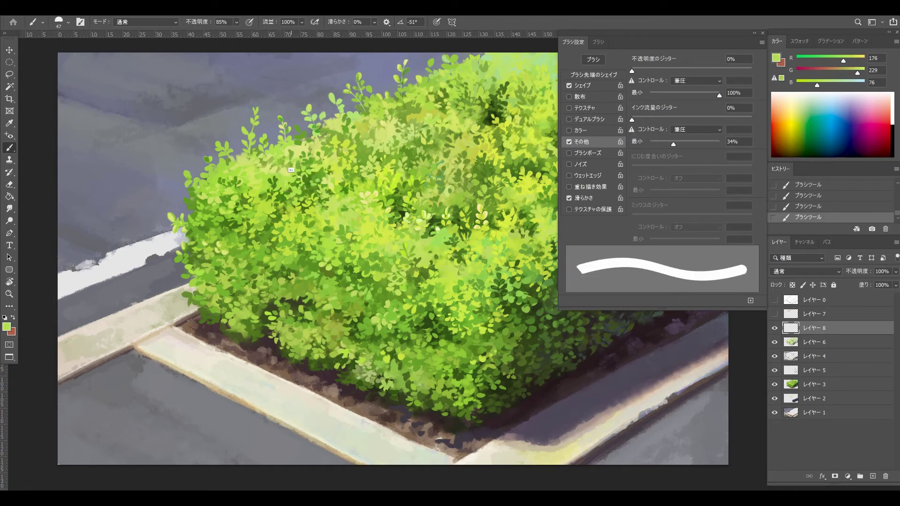
left_click(283, 170, "alt")
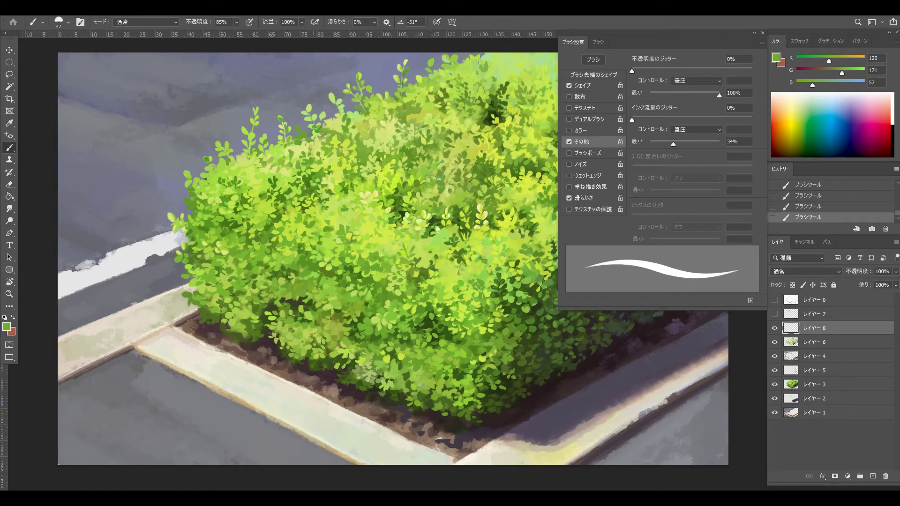
left_click(290, 153, "alt")
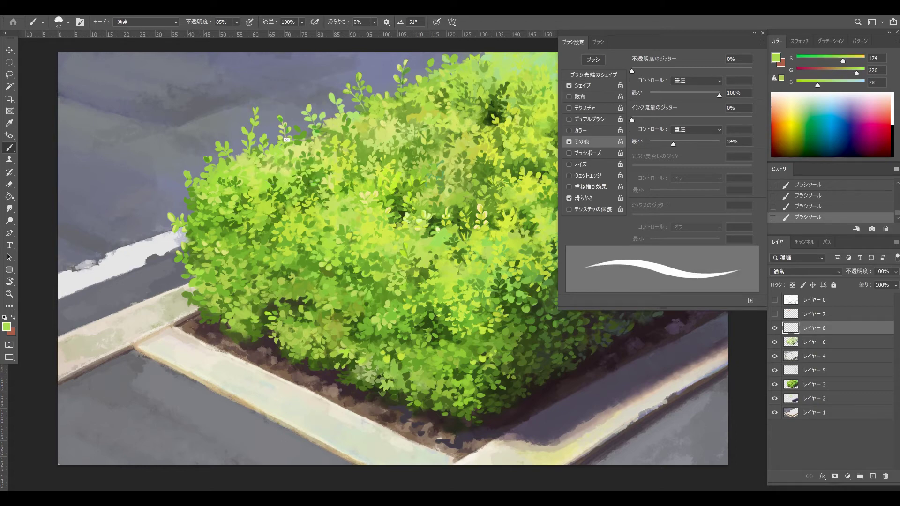
left_click(287, 142, "alt")
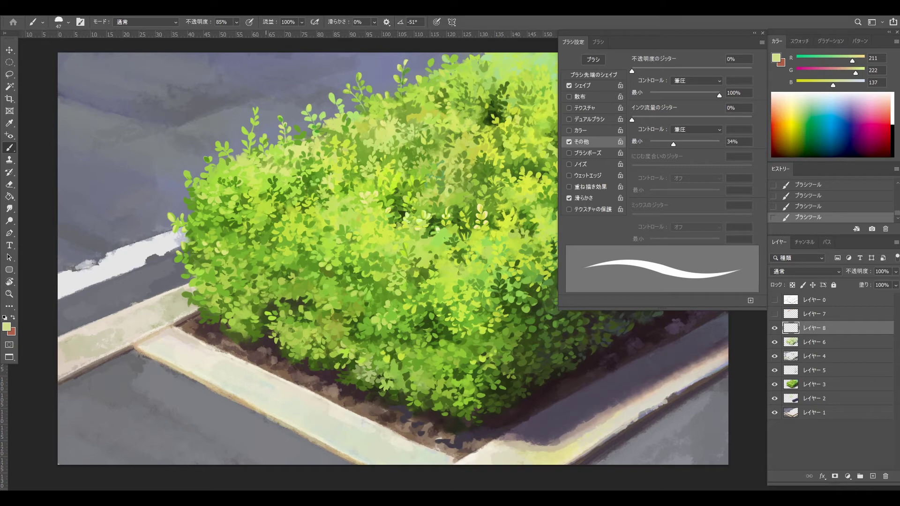
Step: Sample a dark green from the hedge's shadows and darken the foreground color to 446e16
left_click(306, 191, "alt")
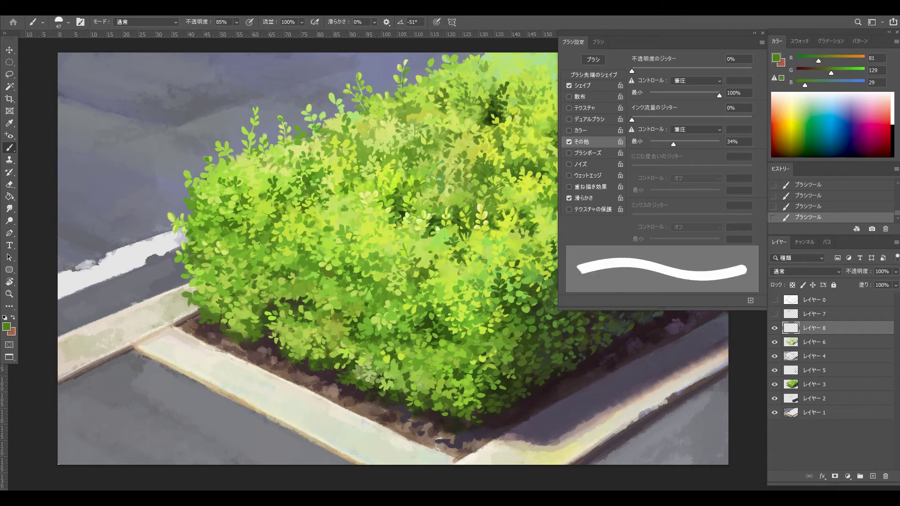
left_click(7, 327)
left_click(610, 125)
left_click(613, 134)
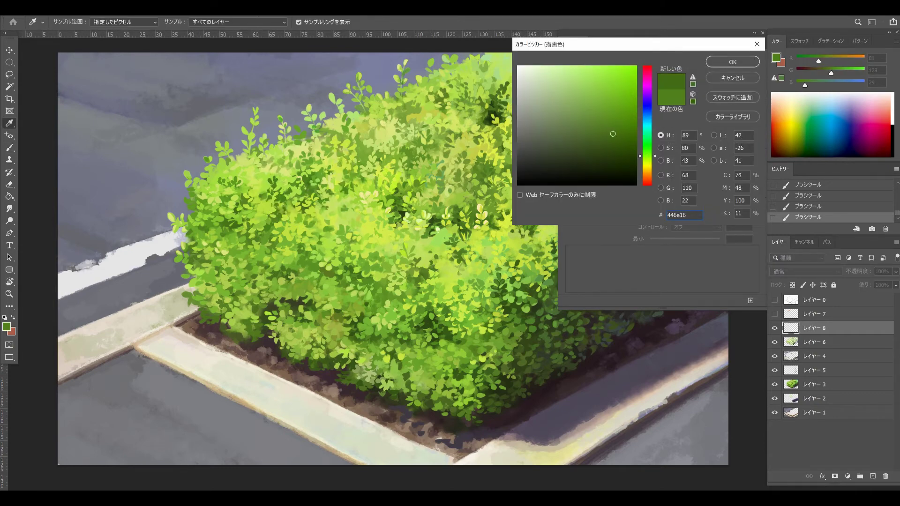
key("Return")
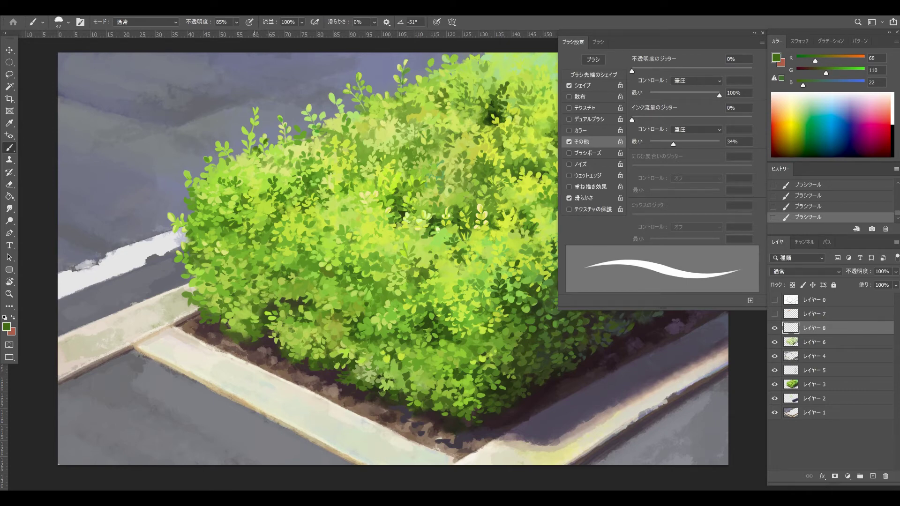
Step: Sample pale and bright greens beneath the leftmost tall sprigs and touch up the leaves along that edge
left_click(263, 150, "alt")
left_click(267, 157, "alt")
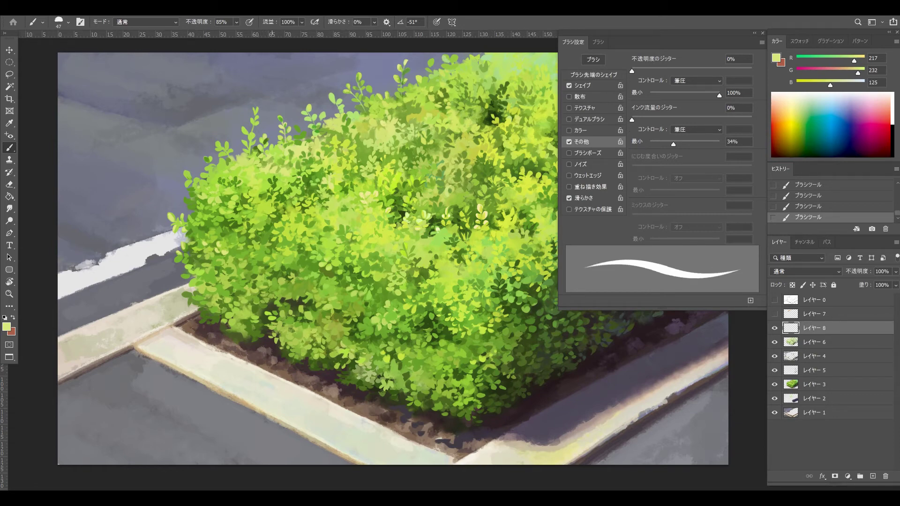
left_click(242, 158, "alt")
left_click(233, 180, "alt")
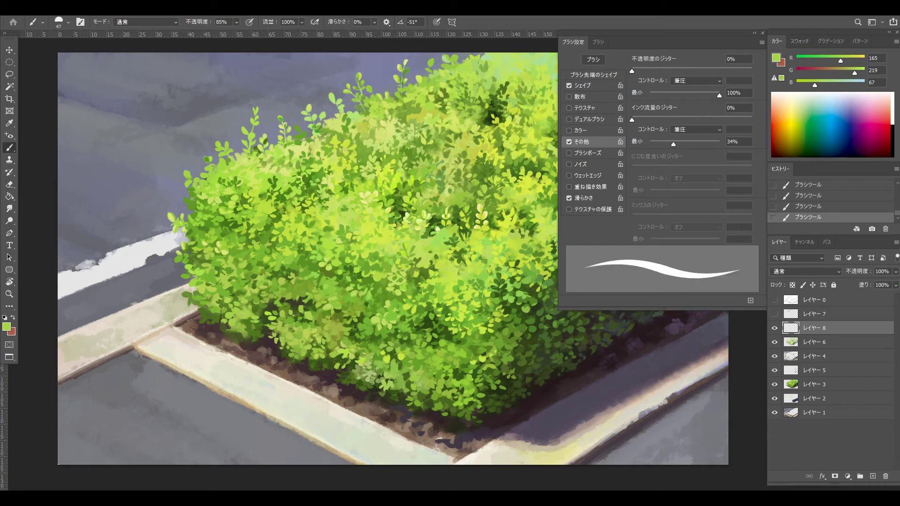
Step: Toggle the visibility of レイヤー 8 off and on to compare the painting with and without its touch-ups
left_click(775, 328)
left_click(774, 328)
left_click(775, 329)
left_click(774, 329)
Step: Sample bright green and pale yellow near the hedge's center and paint leaf highlights, reducing the brush size to 29 px
left_click(369, 193, "alt")
left_click(369, 208, "alt")
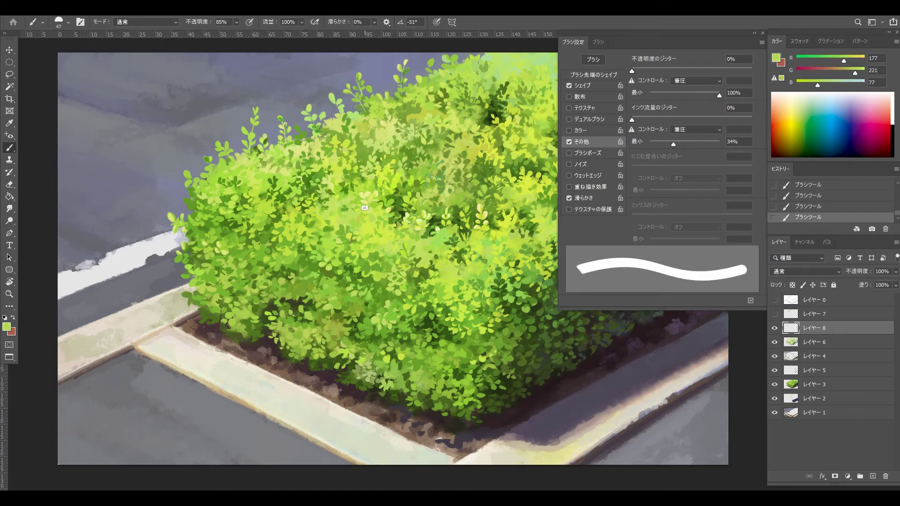
left_click(369, 194, "alt")
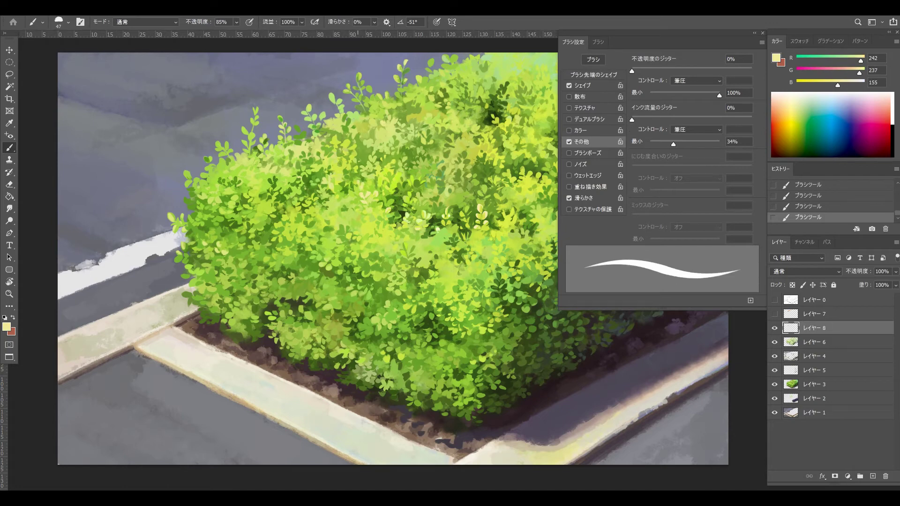
left_click(357, 182, "alt")
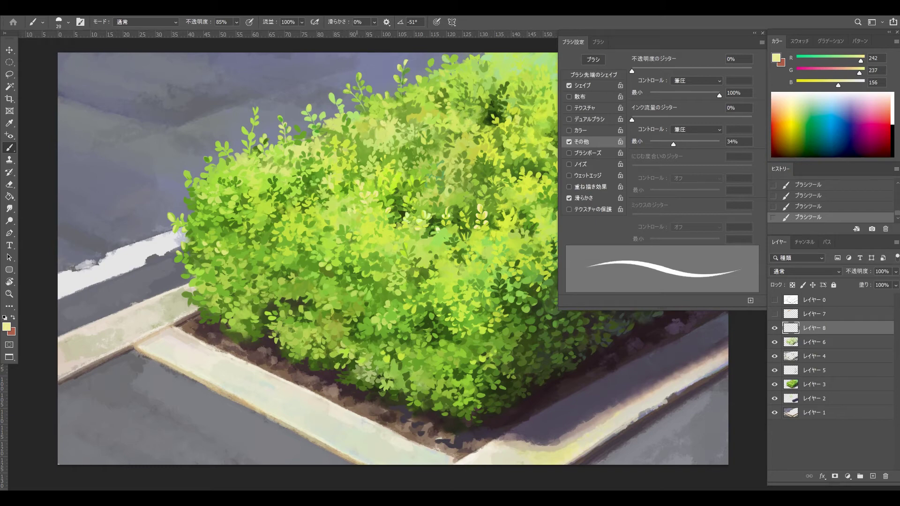
left_click(349, 226, "alt")
left_click(348, 225, "alt")
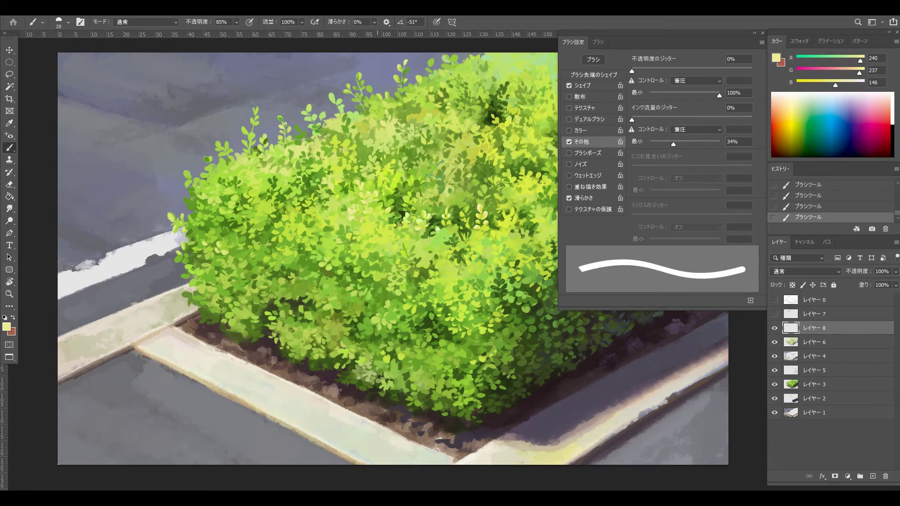
Step: Undo the last stroke, touch up a leaf near the hedge's center in bright green, and sample greens toward the upper-left foliage
key("ctrl+z")
left_click(376, 215, "alt")
left_click_drag(378, 210, 374, 214)
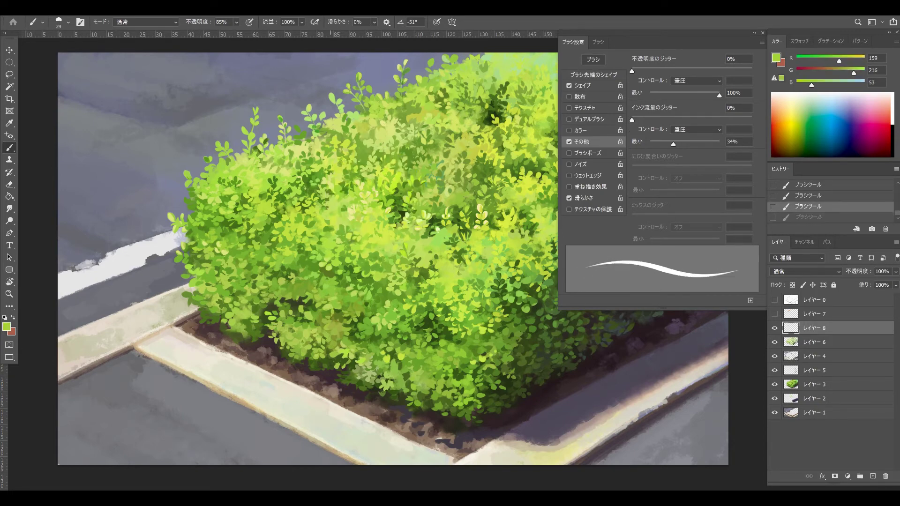
left_click(312, 210, "alt")
left_click(260, 174, "alt")
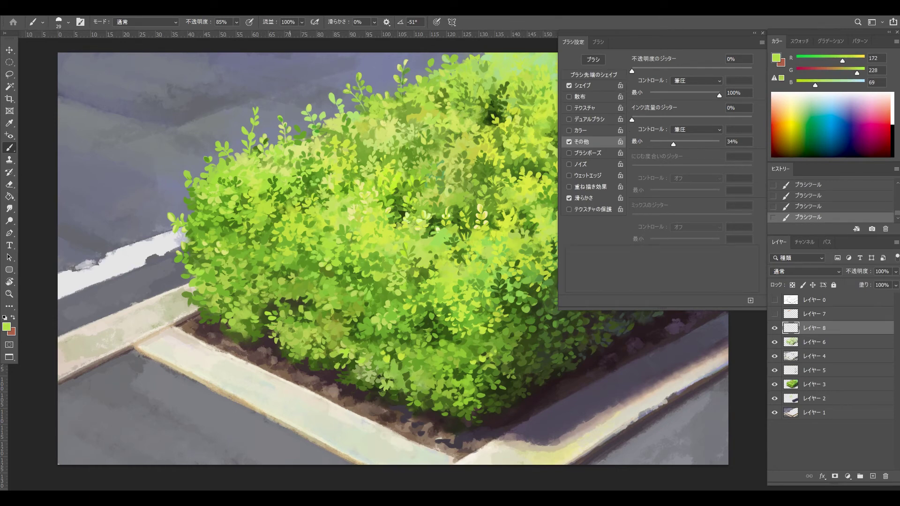
Step: Sample pale and dark greens around the base of the leftmost tall sprigs to retouch the leaves there
left_click(248, 165, "alt")
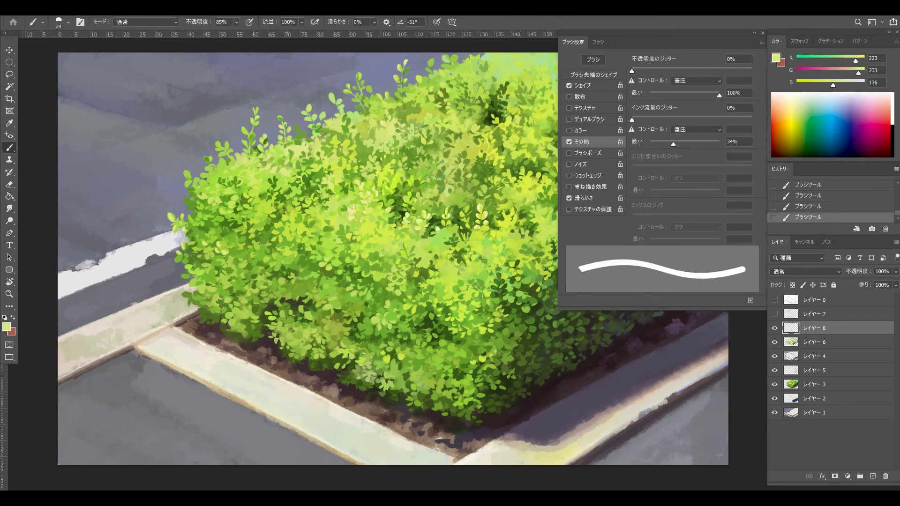
left_click(261, 154, "alt")
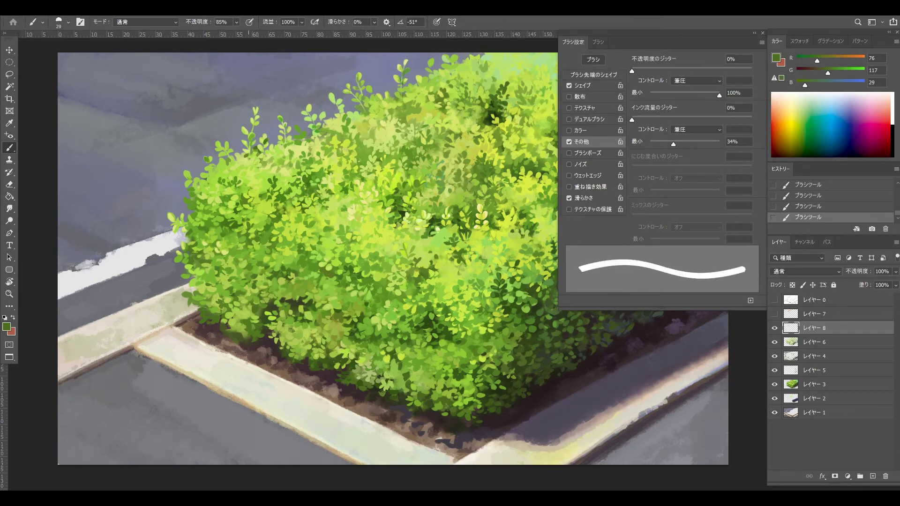
left_click(243, 159, "alt")
left_click(234, 169, "alt")
left_click(226, 166, "alt")
left_click(231, 163, "alt")
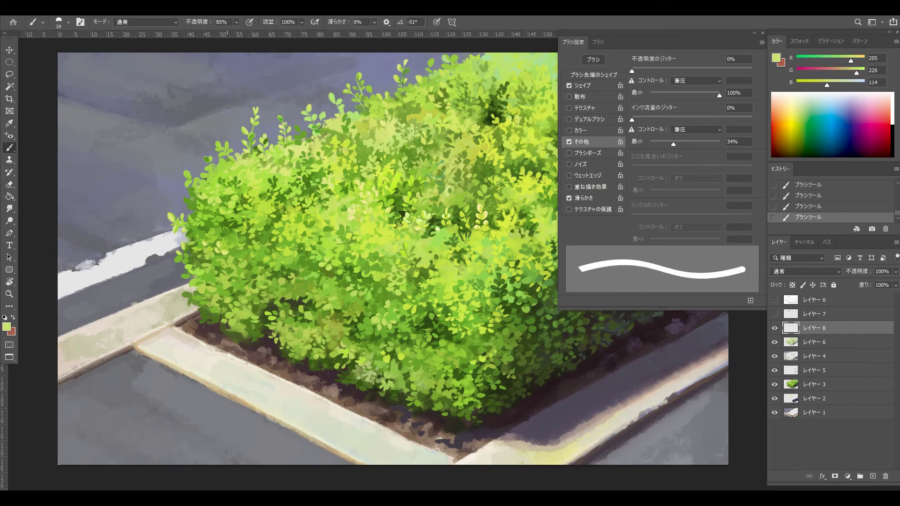
Step: Paint leaf touch-ups beneath the leftmost tall sprigs, sample a pale green nearby, and enlarge the brush to 38 px
mouse_move(218, 141)
left_mouse_down()
mouse_move(208, 179)
mouse_move(224, 189)
left_mouse_up()
left_click(223, 187, "alt")
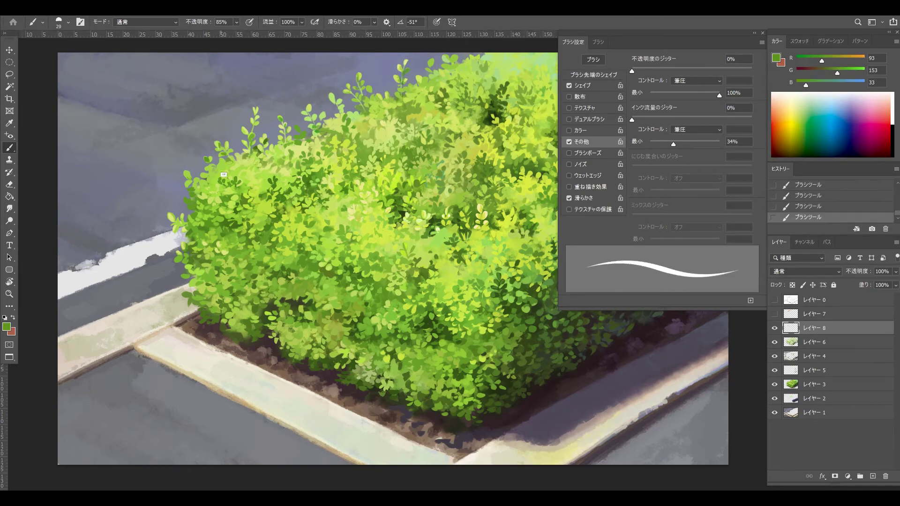
left_click(230, 183, "alt")
left_click(257, 169, "alt")
left_click(262, 164, "alt")
key("bracketright")
key("bracketright")
key("bracketright")
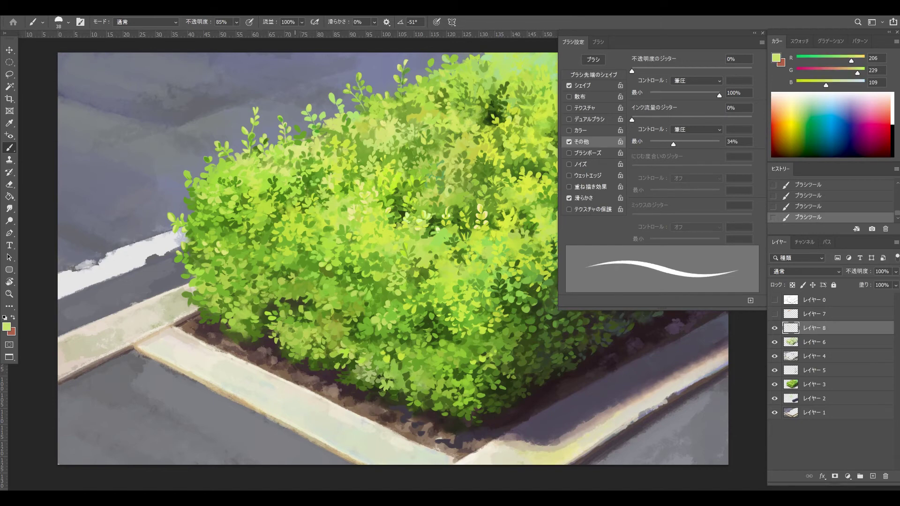
Step: Sample greens left of the hedge's center and paint leaf touch-ups there, undoing the unwanted strokes
left_click(302, 187, "alt")
mouse_move(294, 193)
left_mouse_down()
mouse_move(303, 216)
mouse_move(291, 193)
mouse_move(312, 195)
left_mouse_up()
left_click(289, 172, "alt")
left_click(292, 164, "alt")
left_click(294, 204, "alt")
left_click(304, 188, "alt")
left_click(313, 184, "alt")
key("ctrl+z")
key("ctrl+z")
left_click_drag(310, 203, 303, 200)
key("ctrl+z")
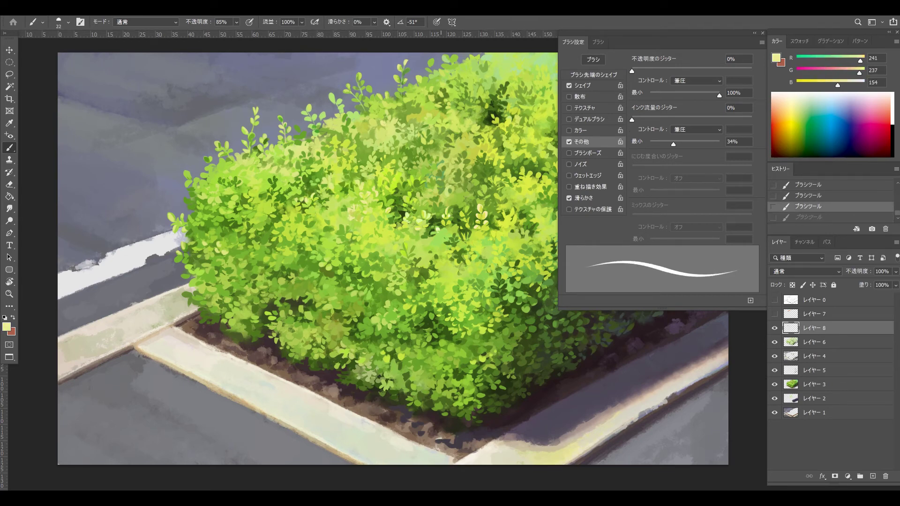
Step: Paint pale yellow leaf strokes above the central sprigs, undo the last one, and sample a light green beside them
left_click_drag(446, 207, 438, 200)
left_click(442, 204, "alt")
left_click(421, 198, "alt")
key("ctrl+z")
left_click(423, 219, "alt")
Step: Set the foreground color to the bright yellow-green e3ff5e
left_click(7, 327)
left_click(586, 68)
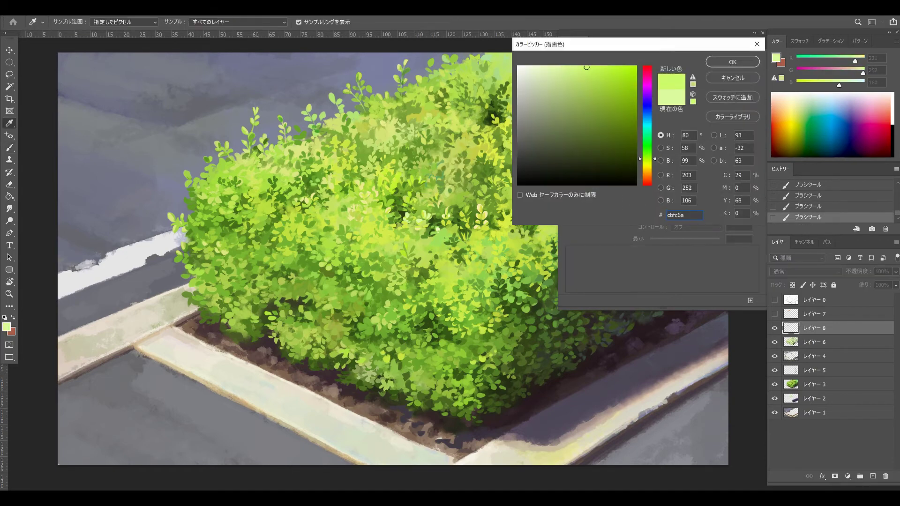
left_click(648, 164)
left_click_drag(647, 164, 647, 162)
left_click(592, 67)
left_click(733, 62)
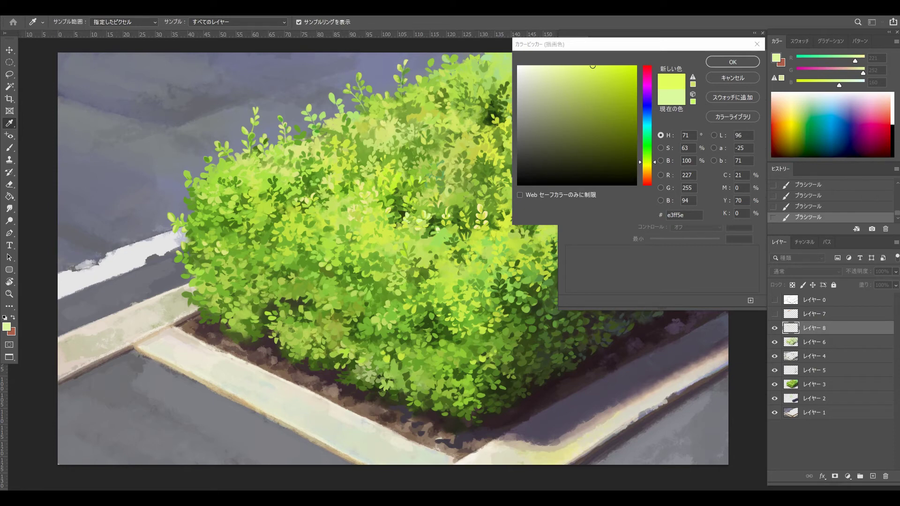
key("Return")
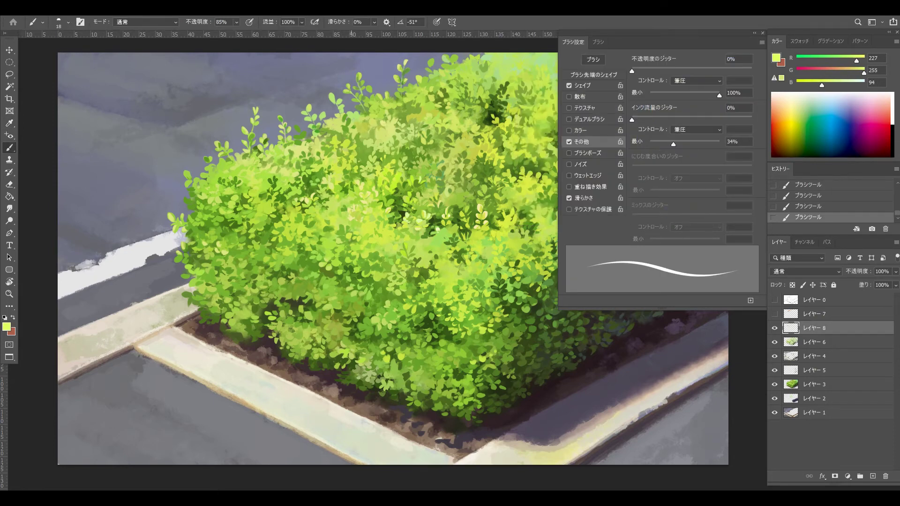
Step: Hide the brush settings, sample pale yellow from the central sprigs, and paint leaf highlights just beside them toward the hedge's right side
key("F5")
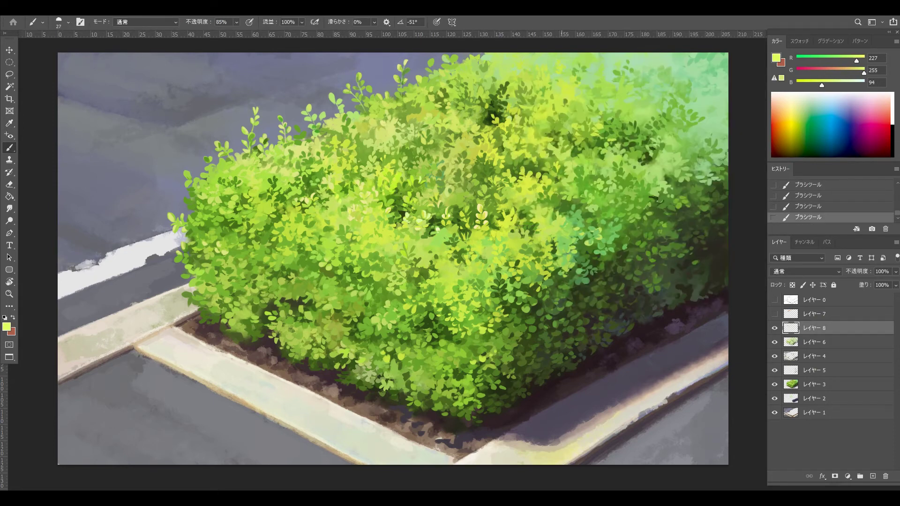
left_click(479, 215, "alt")
left_click_drag(485, 135, 484, 141)
key("ctrl+z")
left_click(486, 158, "ctrl+alt")
key("ctrl+z")
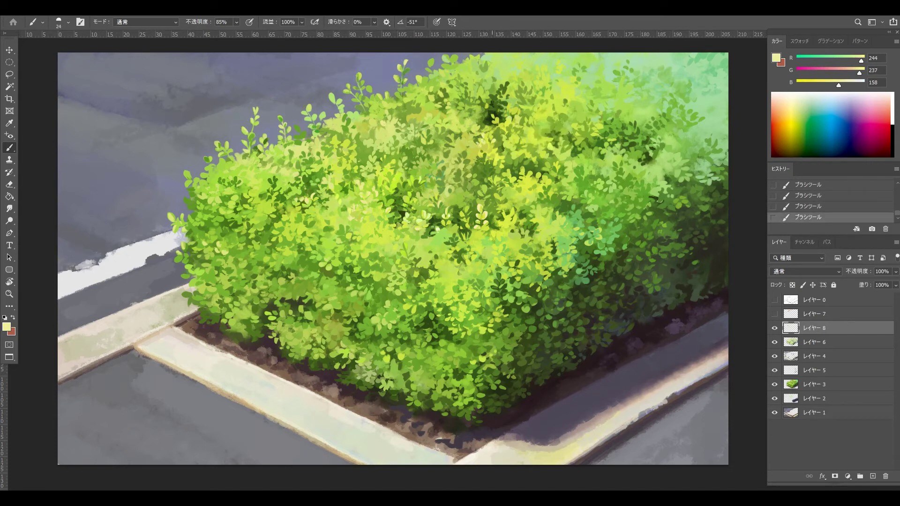
left_click_drag(512, 215, 505, 219)
left_click_drag(504, 210, 505, 210)
left_click_drag(499, 213, 502, 217)
key("ctrl+z")
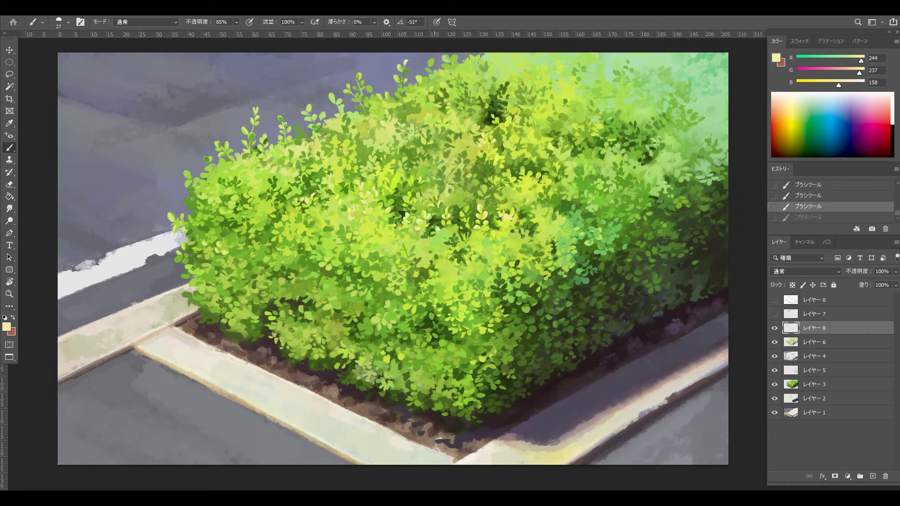
Step: Try pale yellow leaf strokes above the hedge's center and undo the unwanted ones
mouse_move(433, 167)
left_mouse_down()
mouse_move(440, 172)
mouse_move(410, 179)
left_mouse_up()
key("ctrl+z")
key("ctrl+z")
key("ctrl+z")
key("ctrl+shift+z")
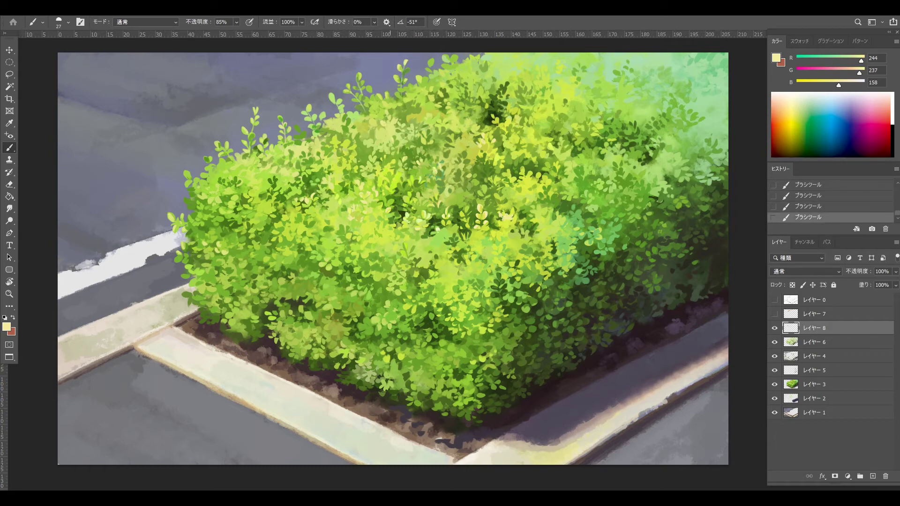
key("ctrl+z")
Step: Paint pale yellow leaf highlights on the foliage up and left of center, undoing unwanted strokes and enlarging the brush to 35 px
left_click_drag(371, 155, 359, 162)
key("ctrl+z")
left_click(367, 154, "alt")
key("ctrl+z")
key("bracketright")
key("bracketright")
key("ctrl+z")
key("ctrl+z")
left_click(356, 160, "alt")
Step: Set the brush tip angle to 25° in the brush settings
key("F5")
left_click(597, 74)
left_click(733, 159)
key("F5")
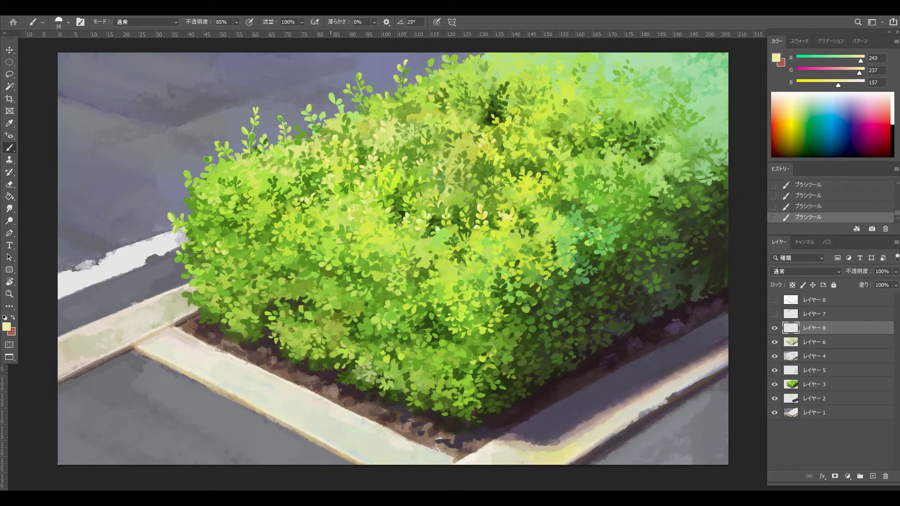
Step: Sample bright greens left of the hedge's center and enlarge the brush to 48 px for leaf touch-ups
left_click(307, 199, "alt")
left_click(302, 184, "alt")
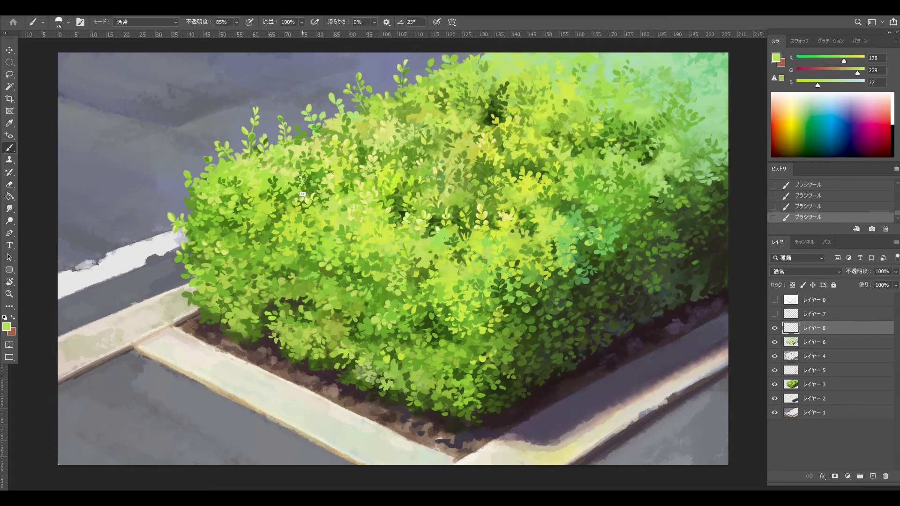
key("bracketright")
left_click(290, 215, "alt")
left_click(290, 215, "alt")
key("Tab")
key("Tab")
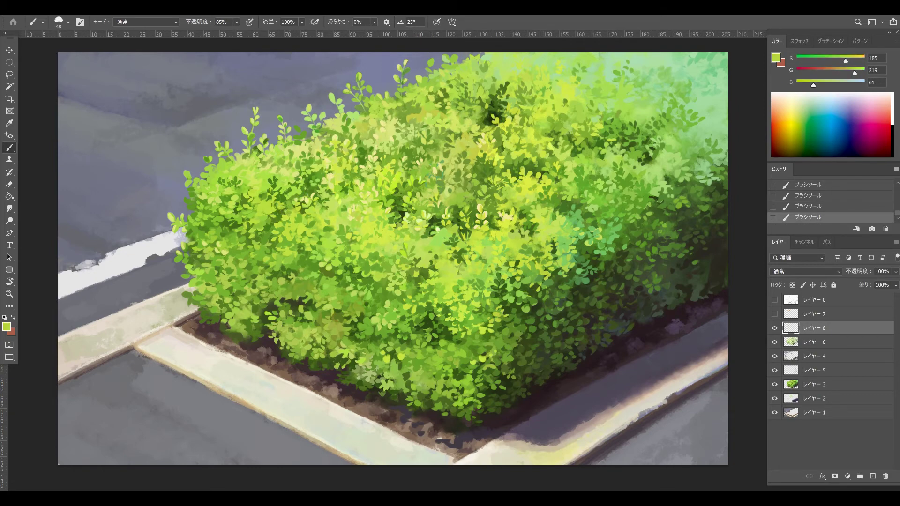
Step: Sample a pale yellow-green from the left foliage and shift the foreground color to warm yellow, RGB 250, 217, 127
left_click(274, 209, "alt")
right_click(276, 186, "alt")
left_click(6, 326)
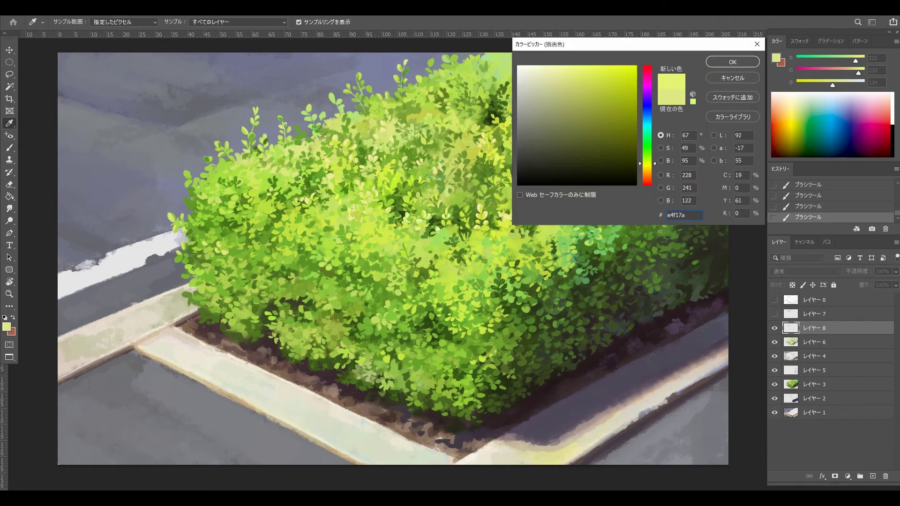
left_click_drag(648, 165, 647, 174)
left_click_drag(581, 71, 576, 68)
left_click_drag(648, 175, 647, 171)
left_click(733, 62)
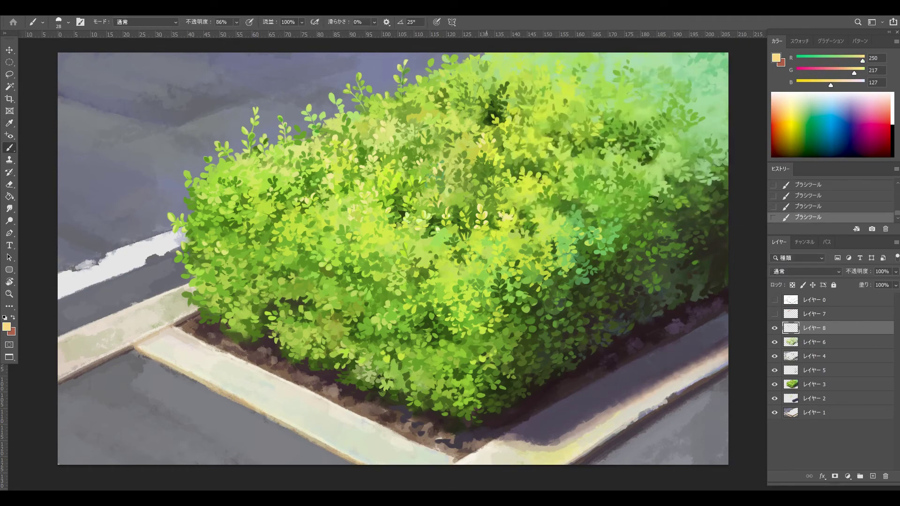
Step: Undo the last three strokes, then paint warm yellow leaves right of the hedge's center and refine them with sampled greens
key("ctrl+z")
key("ctrl+z")
key("ctrl+z")
left_click_drag(504, 173, 523, 176)
left_click(508, 176, "alt")
left_click(527, 181, "alt")
left_click(512, 180, "alt")
left_click(523, 174, "alt")
left_click(523, 181, "alt")
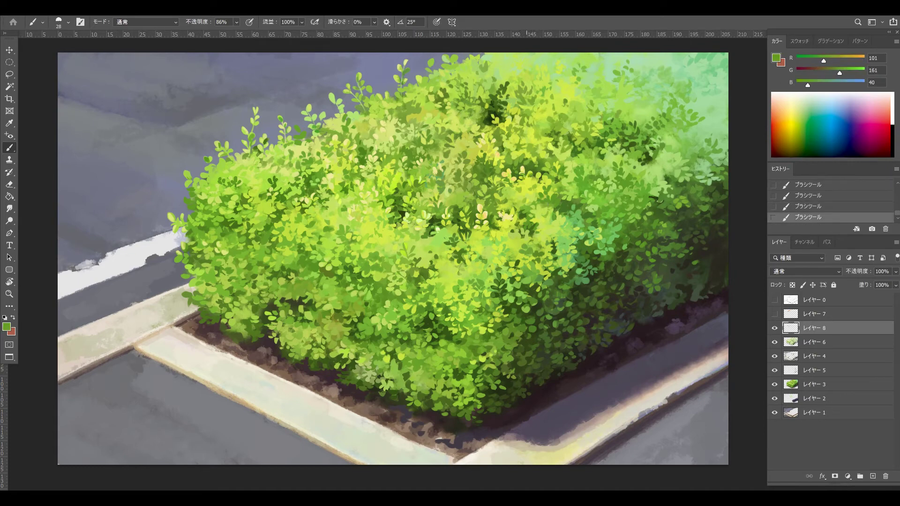
Step: Sample bright yellow-green above the central sprigs and try a leaf stroke with a larger brush, undoing it
left_click(468, 191, "alt")
left_click(468, 192, "alt")
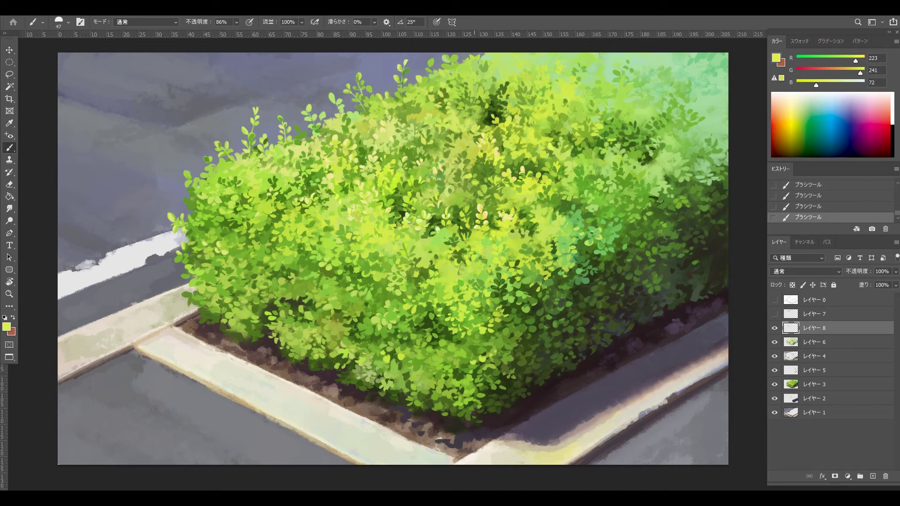
left_click(466, 196, "alt")
left_click_drag(466, 169, 459, 193)
key("ctrl+z")
left_click(452, 204, "alt")
Step: Sample pale yellow from the central sprigs for leaf highlights and adjust the brush size to 29 px
key("bracketright")
key("bracketright")
left_click(458, 195, "alt")
left_click(479, 222, "alt")
key("bracketleft")
key("bracketleft")
key("bracketleft")
key("bracketleft")
key("bracketleft")
key("bracketleft")
key("bracketright")
key("bracketright")
key("bracketright")
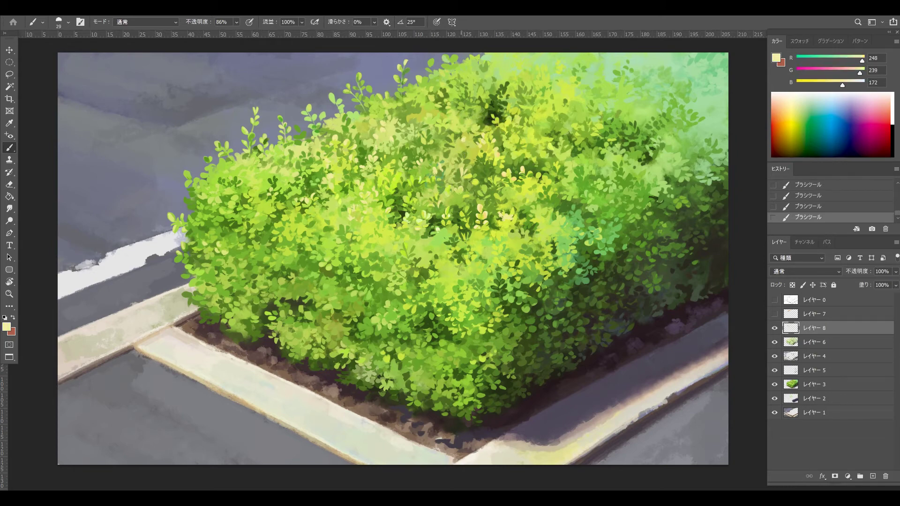
Step: Undo the last stroke, sample dark and light greens above the hedge's center, and paint leaf touch-ups there
key("ctrl+z")
left_click(455, 164, "alt")
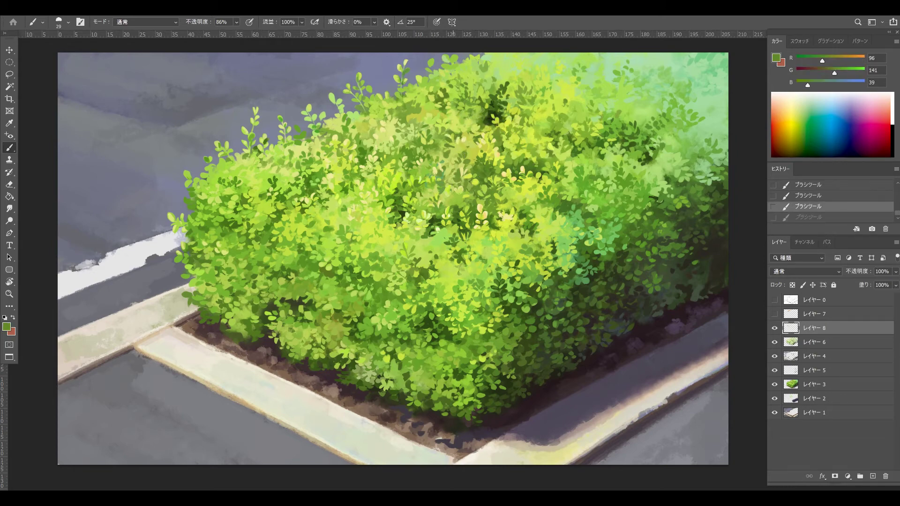
left_click(455, 162, "alt")
left_click_drag(452, 160, 441, 138)
left_click(458, 161, "alt")
left_click(486, 144, "alt")
left_click(468, 149, "alt")
left_click(463, 140, "alt")
Step: Undo the last three strokes and sample pale yellow from the leaves above the hedge's center
key("ctrl+z")
key("ctrl+z")
key("ctrl+z")
left_click(441, 146, "alt")
left_click(440, 141, "alt")
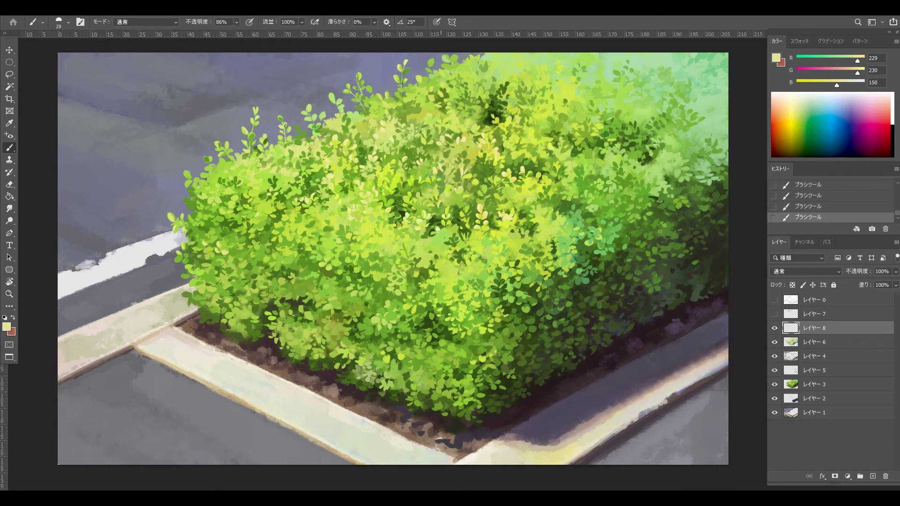
Step: Try pale yellow and green leaf strokes on the hedge's upper-right foliage, undoing them
left_click(568, 145, "alt")
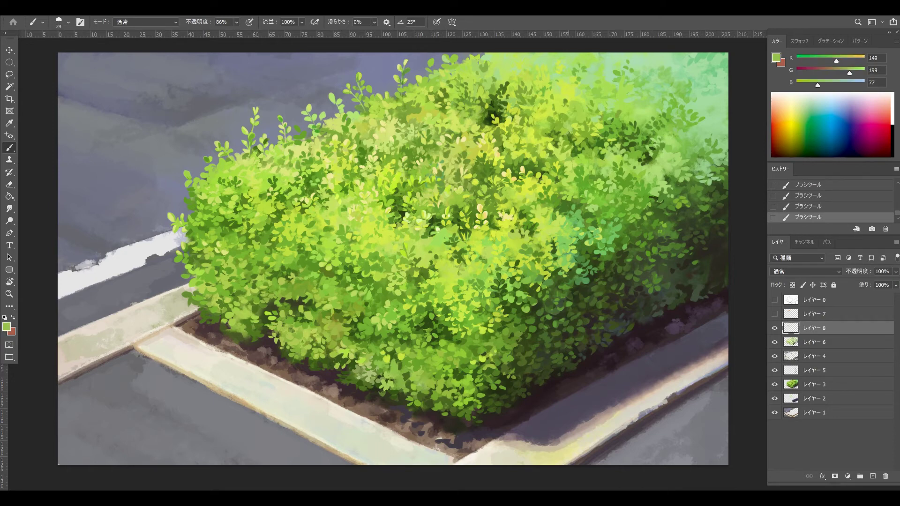
left_click(564, 150, "alt")
key("ctrl+z")
key("ctrl+z")
left_click_drag(551, 146, 548, 142)
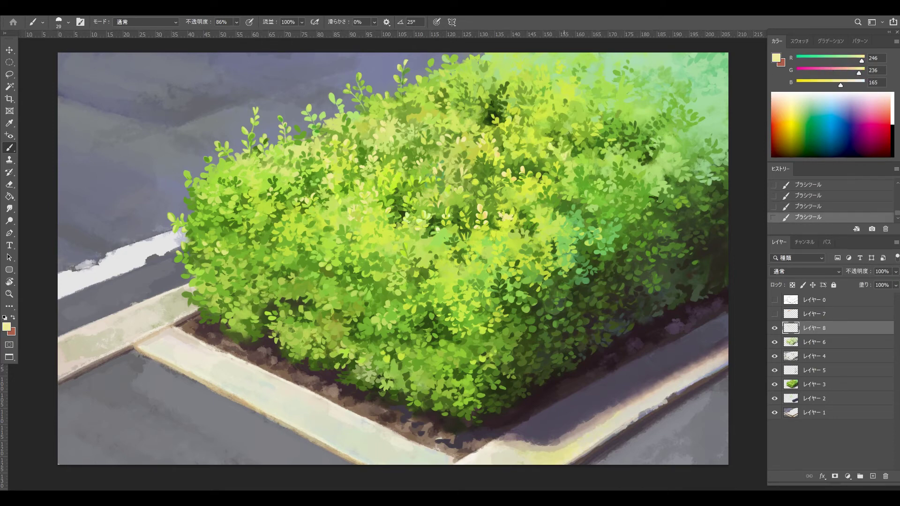
key("ctrl+z")
left_click(556, 174, "alt")
left_click_drag(558, 184, 547, 163)
key("ctrl+z")
left_click(560, 159, "alt")
Step: Sample greens beside the dark gap near the hedge's top and paint leaves around it, undoing unwanted strokes
left_click(503, 123, "alt")
key("ctrl+z")
left_click(509, 118, "alt")
mouse_move(504, 126)
left_mouse_down()
mouse_move(510, 136)
mouse_move(491, 114)
left_mouse_up()
key("ctrl+z")
mouse_move(495, 123)
left_mouse_down()
mouse_move(475, 95)
mouse_move(486, 106)
mouse_move(487, 93)
mouse_move(464, 102)
left_mouse_up()
Step: Sample greens from the far upper-right foliage and around the dark top gap for leaf touch-ups, undoing one stroke
left_click(604, 71, "alt")
left_click(614, 64, "alt")
key("ctrl+z")
left_click(487, 102, "alt")
left_click(473, 95, "alt")
left_click(464, 108, "alt")
left_click(493, 118, "alt")
Step: Paint light leaf highlights across the hedge's lower front, its lower-left side, and the foliage right of center
left_click_drag(450, 361, 464, 348)
left_click_drag(490, 358, 502, 343)
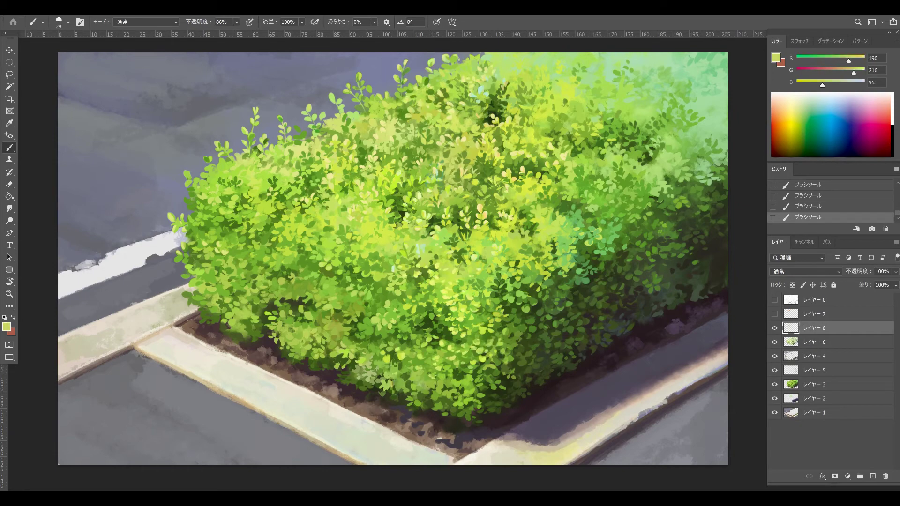
left_click_drag(371, 359, 383, 347)
left_click_drag(564, 182, 576, 170)
left_click_drag(292, 346, 304, 328)
left_click_drag(230, 334, 241, 315)
Step: Try a dark green 67 px brush stroke on the hedge's shaded right side, check the whole painting, and undo it
right_click(606, 275, "alt")
left_click(586, 292, "alt")
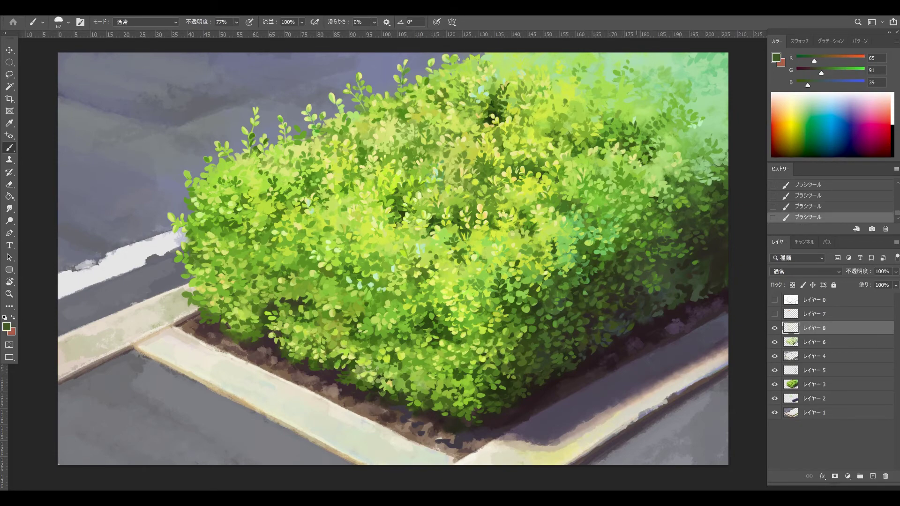
key("ctrl+minus")
key("ctrl+minus")
key("ctrl+minus")
key("ctrl+minus")
key("ctrl+plus")
key("ctrl+plus")
key("ctrl+plus")
key("ctrl+0")
key("ctrl+z")
Step: Try a bright green leaf stroke on the hedge's lower front, undo the strokes, and reduce the brush to 34 px
left_click(451, 332, "alt")
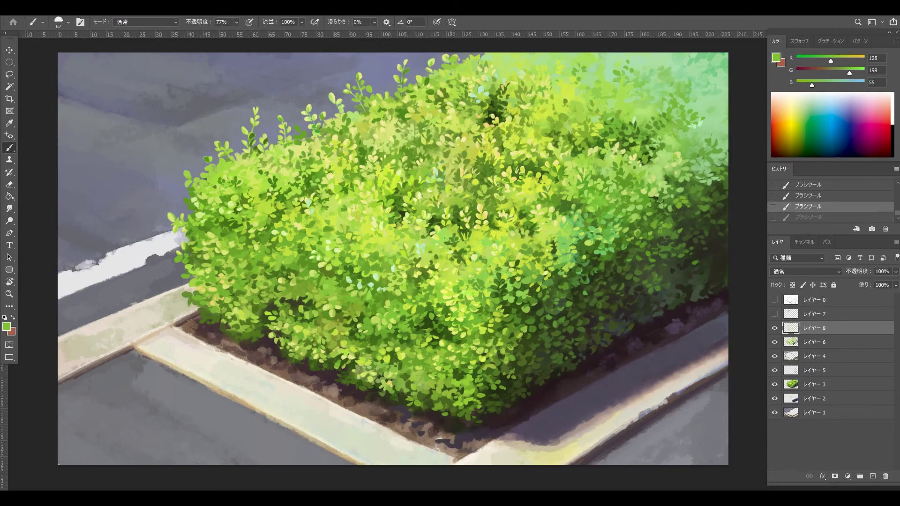
left_click(451, 318)
key("F5")
key("F5")
right_click(599, 293, "alt")
key("ctrl+z")
key("ctrl+z")
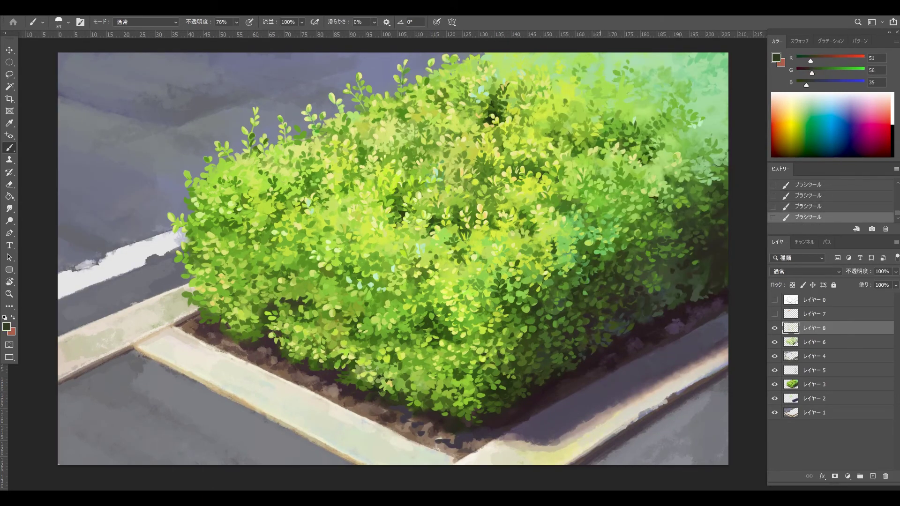
Step: Sample dark greens along the shaded right face and paint leaf shadows down toward the hedge's front corner
left_click_drag(586, 295, 595, 304)
left_click(581, 304, "alt")
left_click(562, 323, "alt")
left_click(544, 328, "alt")
mouse_move(553, 334)
left_mouse_down()
mouse_move(560, 331)
mouse_move(542, 335)
mouse_move(521, 358)
mouse_move(530, 355)
left_mouse_up()
left_click(528, 344, "alt")
left_click(529, 359, "alt")
Step: Sample light greens on the lower front near the corner and touch up leaves there, undoing one stroke
left_click(461, 336, "alt")
left_click(458, 336, "alt")
left_click_drag(454, 341, 457, 334)
key("ctrl+z")
left_click(458, 324, "alt")
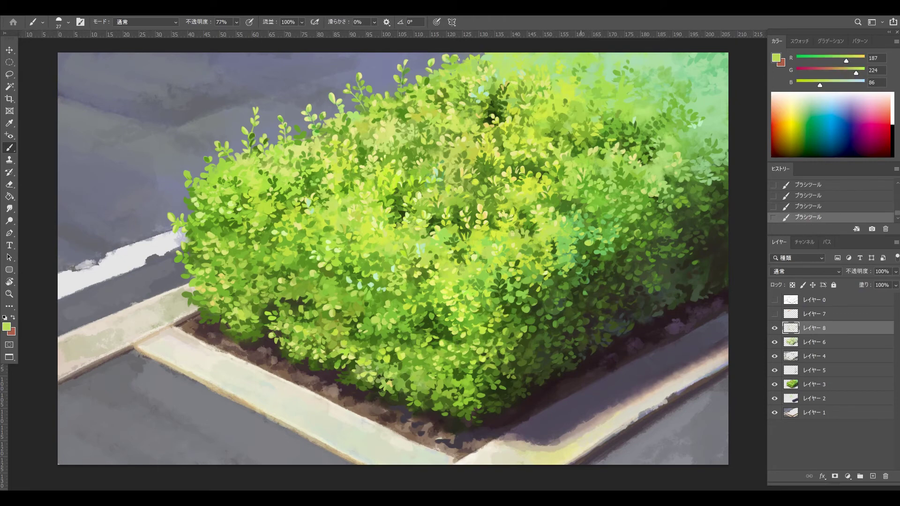
left_click(460, 310, "alt")
left_click(460, 305, "alt")
Step: Paint small leaf strokes on the hedge's lower front and its left-side foliage
left_click_drag(330, 312, 336, 317)
left_click_drag(241, 260, 246, 264)
left_click_drag(239, 264, 245, 267)
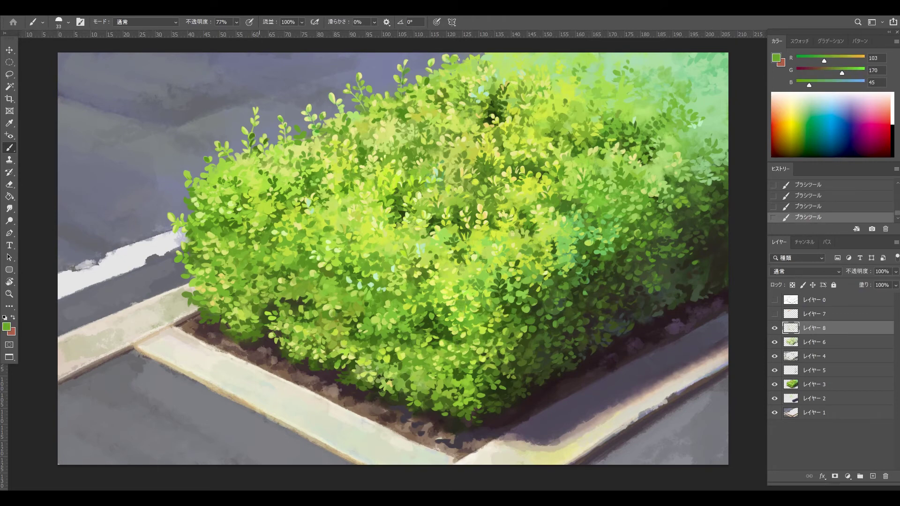
Step: Sample pale greens from the hazy far foliage and paint leaves there and along the hedge's top edge
left_click(703, 133, "alt")
left_click_drag(696, 126, 702, 119)
left_click_drag(624, 79, 667, 87)
left_click(623, 81, "alt")
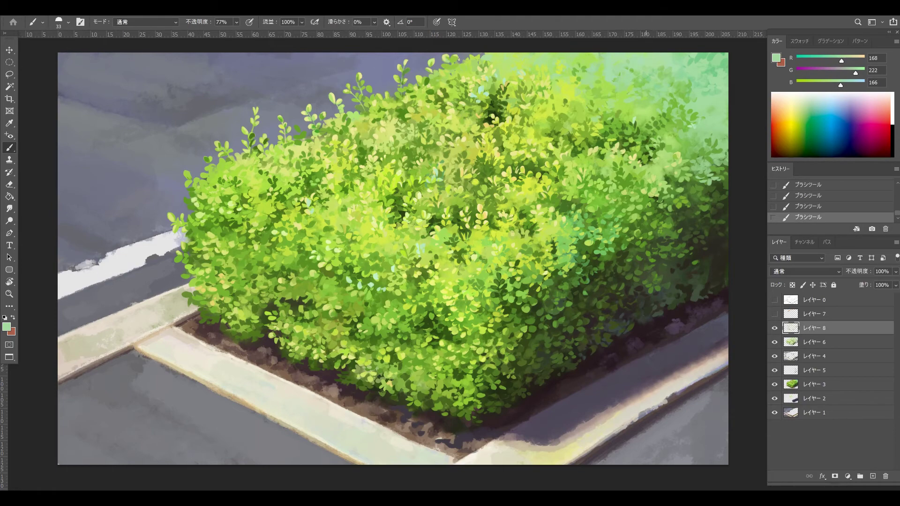
left_click(598, 89, "alt")
left_click_drag(480, 54, 480, 63)
left_click_drag(484, 53, 470, 60)
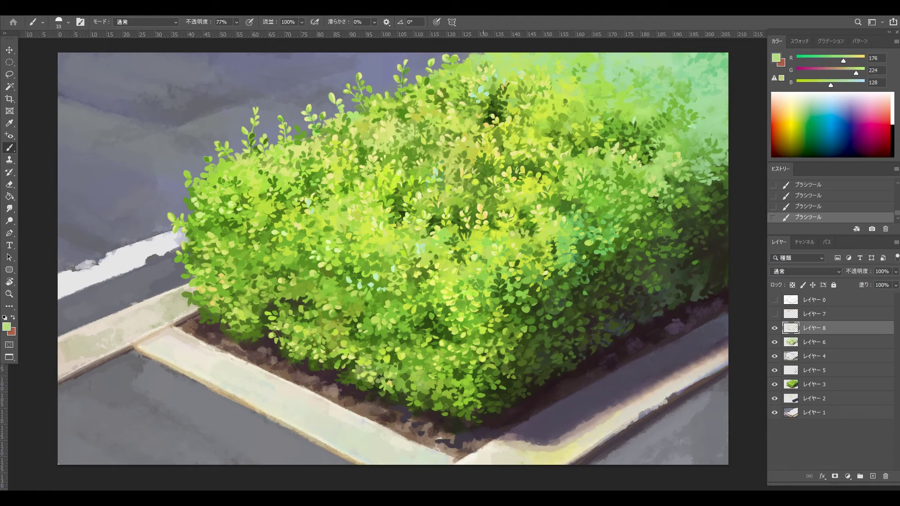
Step: Paint leaves along the hedge's upper-left edge with sampled green and reduce the brush to 22 px, undoing the last stroke
left_click(378, 102, "alt")
left_click_drag(370, 101, 374, 110)
left_click_drag(319, 130, 332, 135)
key("bracketleft")
key("bracketleft")
left_click(233, 160, "alt")
left_click(237, 175, "alt")
key("ctrl+z")
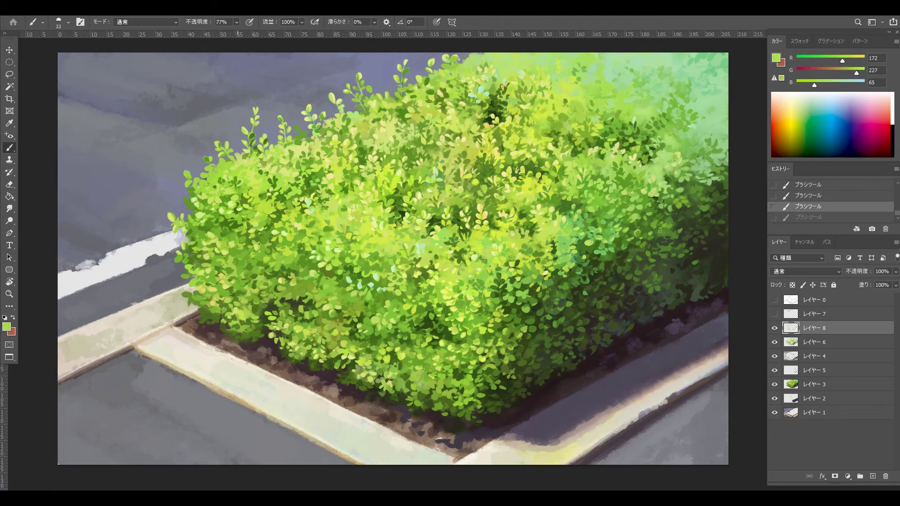
Step: Sample greens around the hedge's upper-left corner and paint small leaves along its outline
key("F5")
key("F5")
mouse_move(235, 176)
left_mouse_down()
mouse_move(243, 182)
mouse_move(219, 175)
left_mouse_up()
left_click(237, 178, "alt")
left_click_drag(216, 166, 218, 178)
left_click(229, 175, "alt")
left_click(221, 172, "alt")
left_click(230, 176, "alt")
key("ctrl+z")
key("ctrl+shift+z")
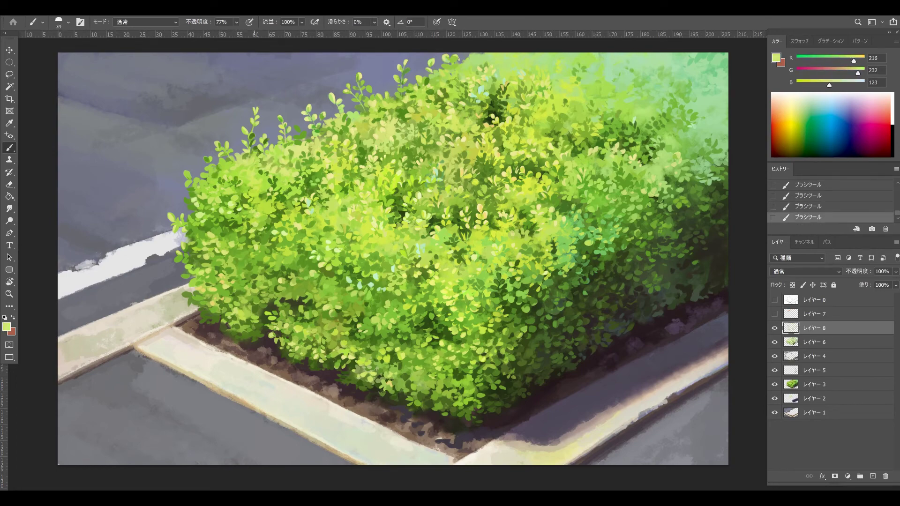
Step: Sample greens and pale yellow from the left front foliage and paint leaf highlights there, undoing unwanted strokes
left_click(250, 216, "alt")
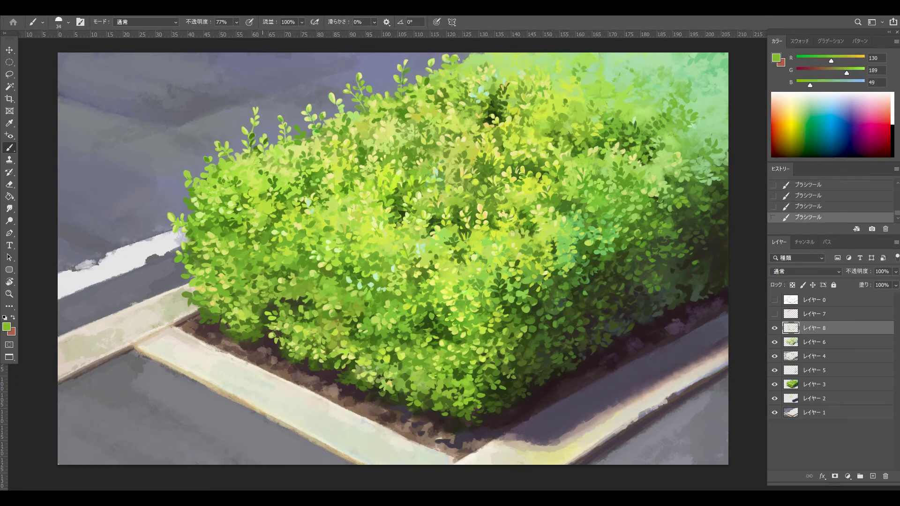
key("ctrl+z")
left_click(271, 208, "alt")
left_click_drag(262, 213, 266, 218)
left_click(315, 254, "alt")
left_click_drag(316, 240, 305, 245)
key("ctrl+z")
key("ctrl+z")
key("ctrl+z")
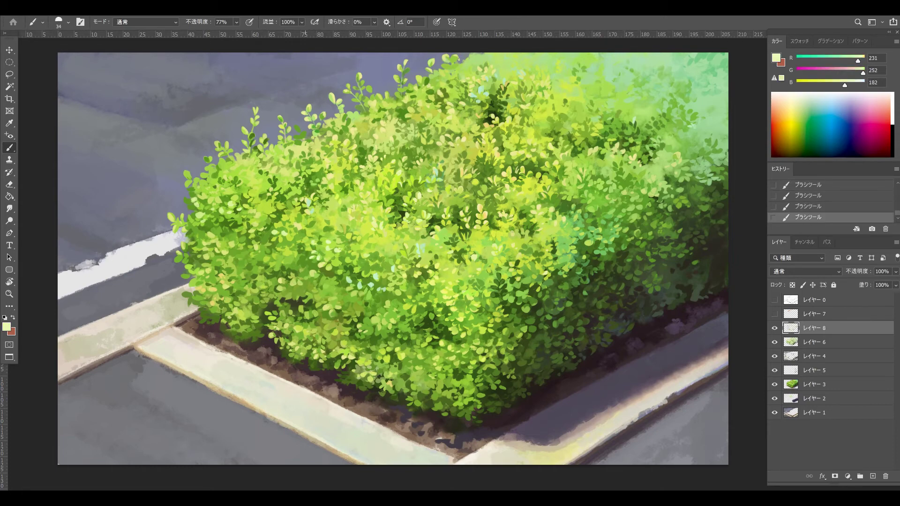
Step: Try dark green strokes on the shaded right face with a 65 px brush, toggle Shape Dynamics, and undo them
left_click_drag(552, 331, 557, 331)
left_click(557, 330, "alt")
key("ctrl+z")
key("F5")
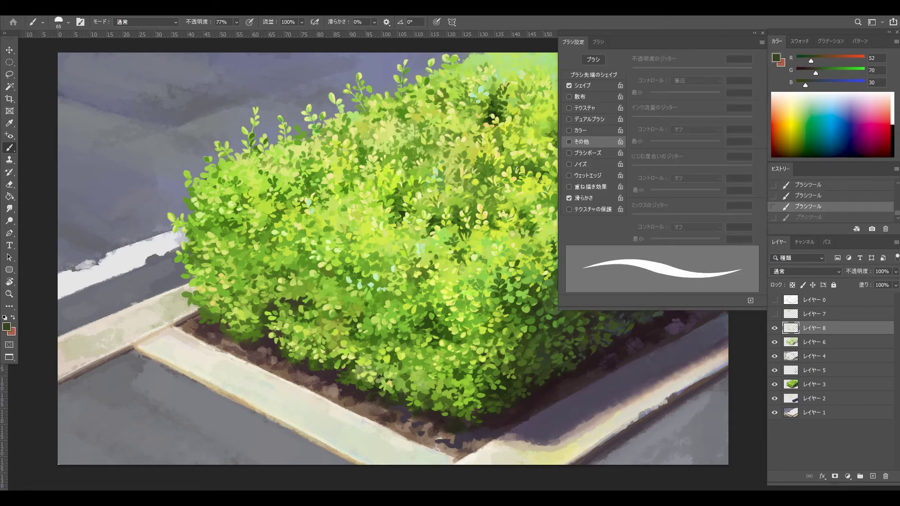
left_click(569, 86)
key("F5")
key("ctrl+z")
Step: Paint dark green strokes along the base of the hedge's shaded right side, reducing the brush to 35 px
left_click_drag(683, 282, 624, 315)
key("[")
key("[")
key("[")
key("[")
key("[")
left_click(624, 316, "alt")
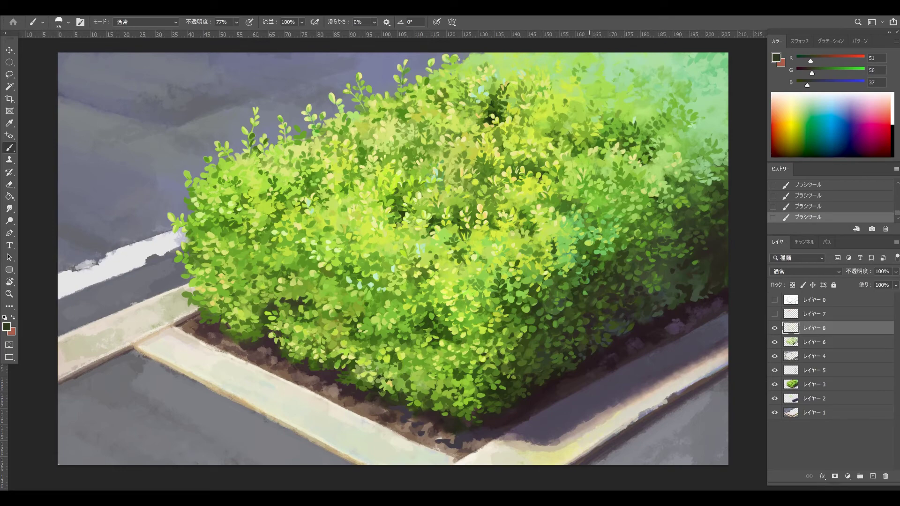
left_click_drag(561, 354, 555, 357)
left_click(508, 396, "alt")
Step: Sample a pale yellow-green from the lower front, open the brush settings, and set the brush size to 29 px
key("bracketleft")
key("bracketleft")
left_click(331, 308, "alt")
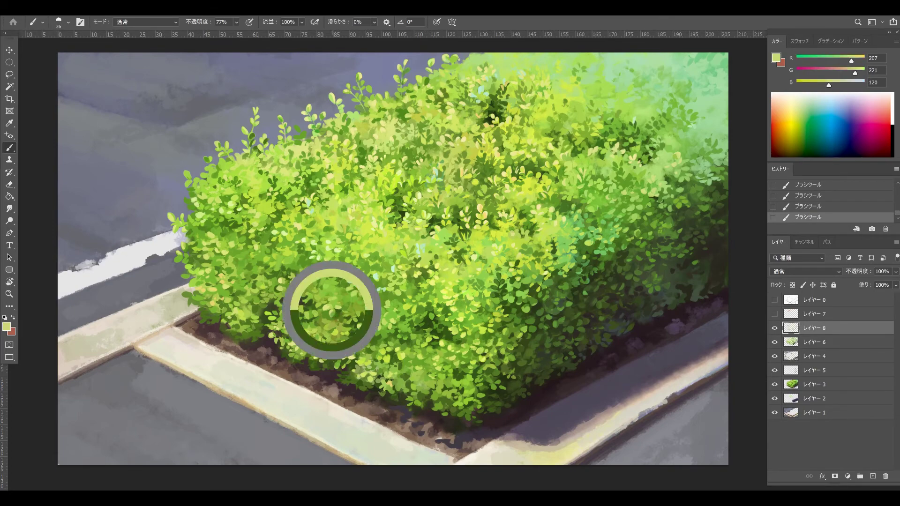
key("ctrl+z")
key("F5")
key("ctrl+shift+z")
key("bracketright")
key("bracketright")
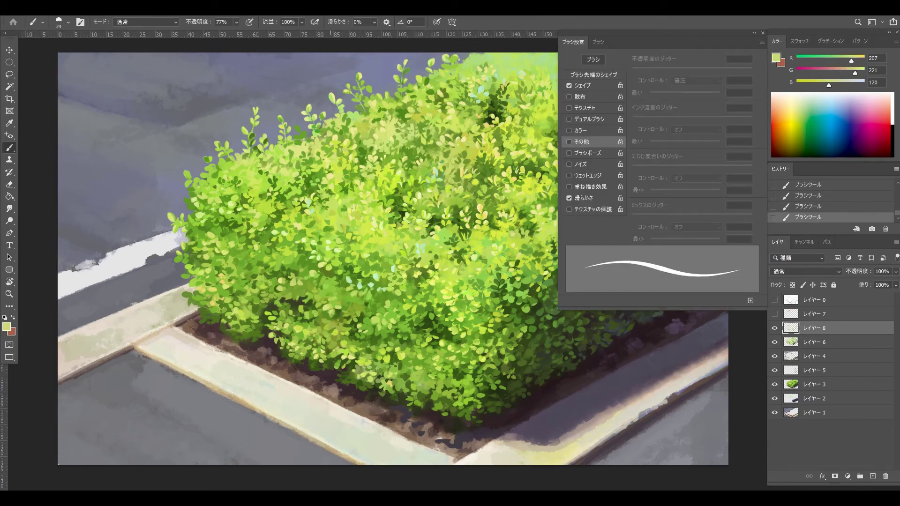
Step: Repaint the small leaf cluster on the lower front with sampled yellow-green and mid green, undoing unwanted strokes
left_click(328, 346, "alt")
mouse_move(327, 340)
left_mouse_down()
mouse_move(322, 345)
mouse_move(321, 321)
left_mouse_up()
left_click(330, 342, "alt")
key("ctrl+z")
left_click(335, 343, "alt")
key("ctrl+z")
left_click(330, 323, "alt")
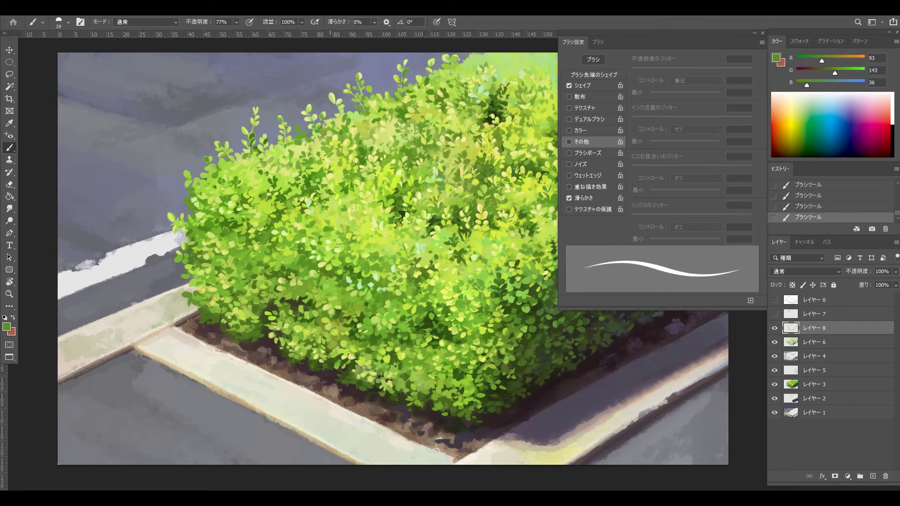
left_click(328, 345, "alt")
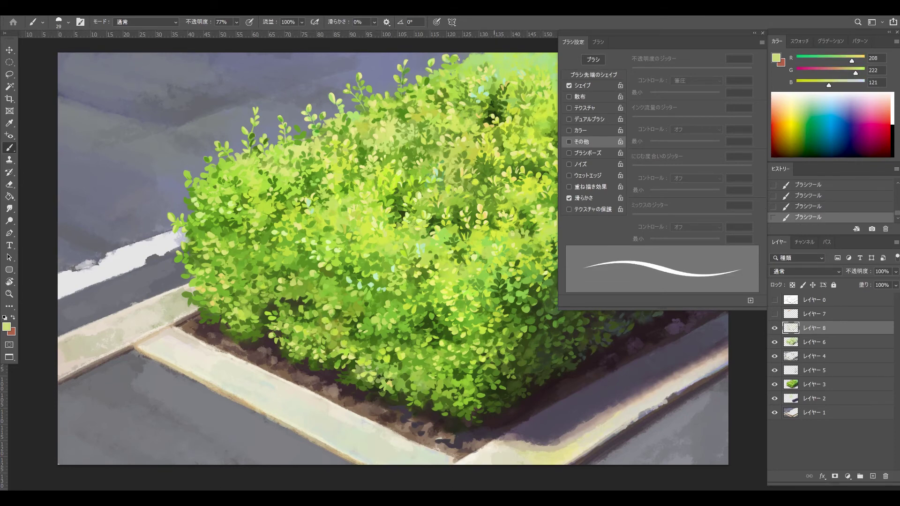
Step: Show the Shape Dynamics settings and paint a light leaf in the upper middle foliage, sampling pale yellow for a 22 px brush
left_click(496, 176, "alt")
left_click(583, 85)
key("ctrl+z")
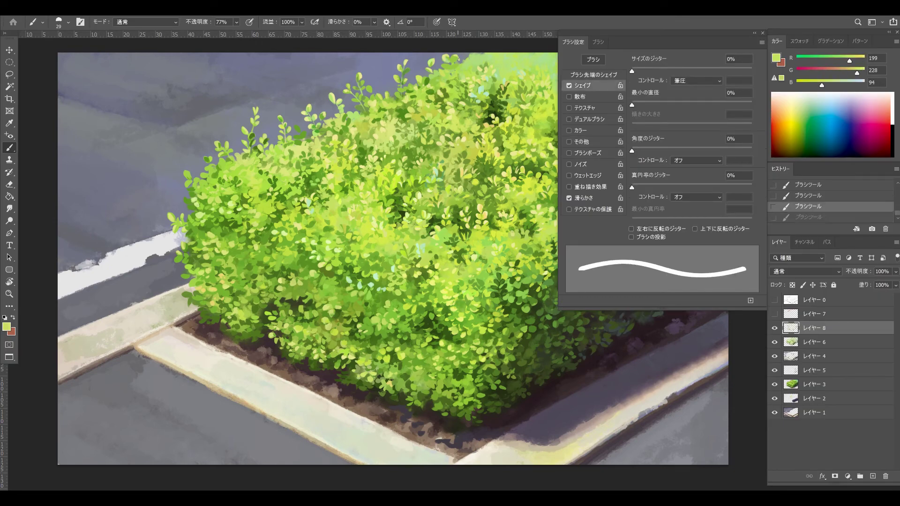
left_click_drag(461, 170, 459, 177)
left_click(428, 189, "alt")
right_click(443, 187, "alt")
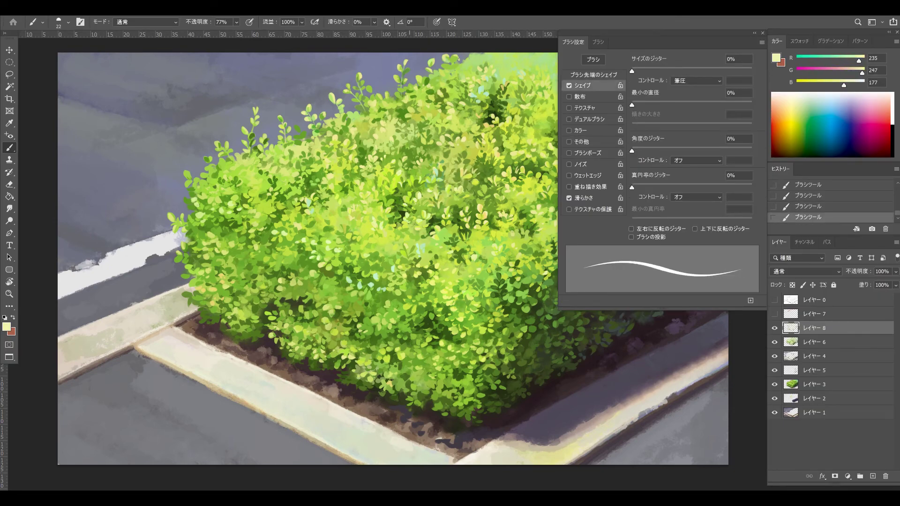
Step: Raise the brush opacity to 95% and repaint the pale yellow leaf highlight in the upper middle foliage
left_click(237, 22)
left_click_drag(254, 34, 256, 34)
key("ctrl+z")
left_click_drag(433, 173, 438, 179)
left_click(236, 22)
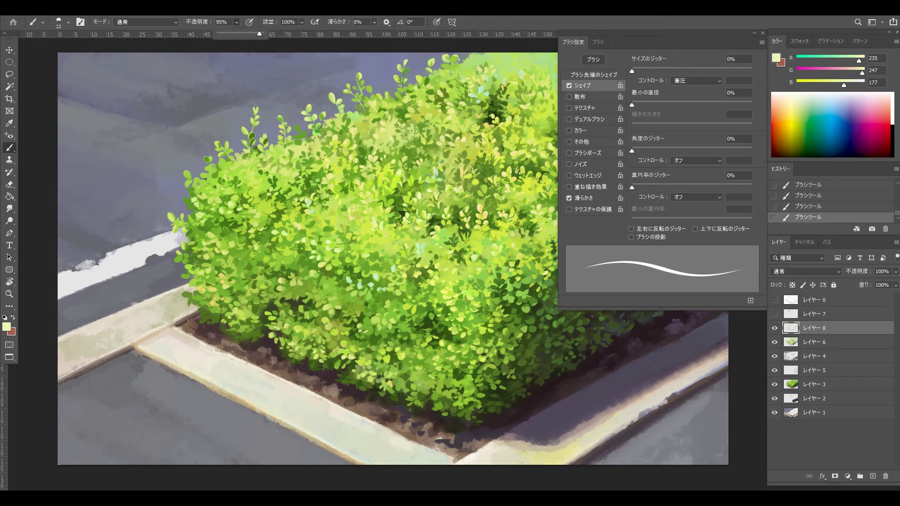
left_click_drag(255, 34, 258, 33)
key("ctrl+z")
left_click_drag(432, 173, 436, 180)
Step: Set the brush to 42 px at 83% opacity and paint pale yellow leaves on the lower front, undoing one stroke
left_click(374, 271, "alt")
right_click(378, 272, "alt")
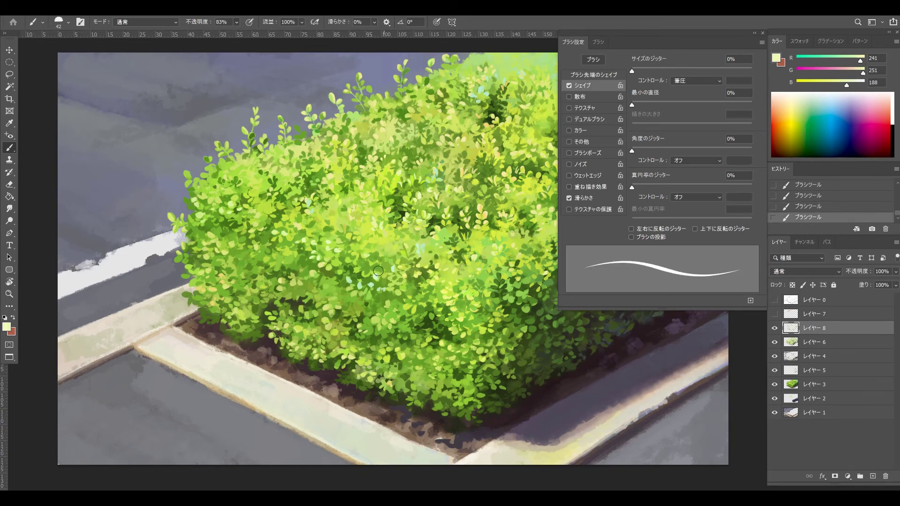
left_click_drag(330, 322, 325, 325)
left_click(324, 307, "alt")
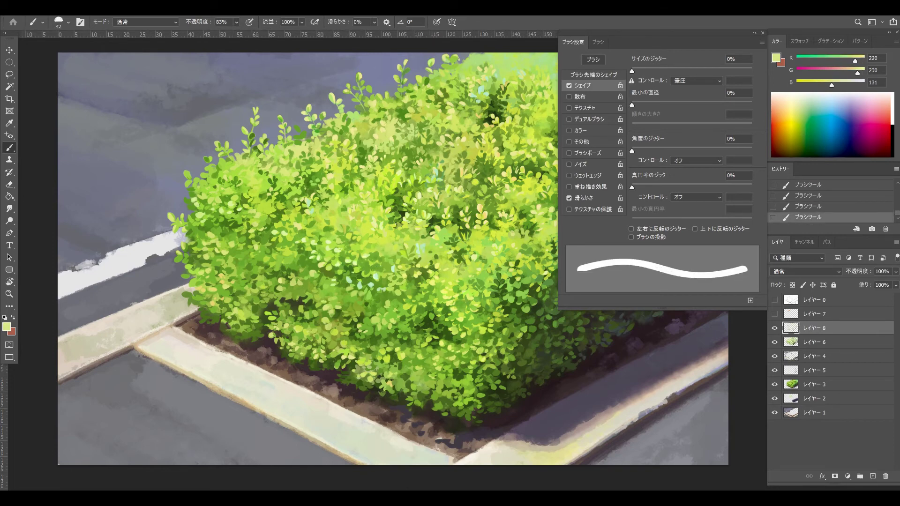
left_click_drag(315, 293, 318, 300)
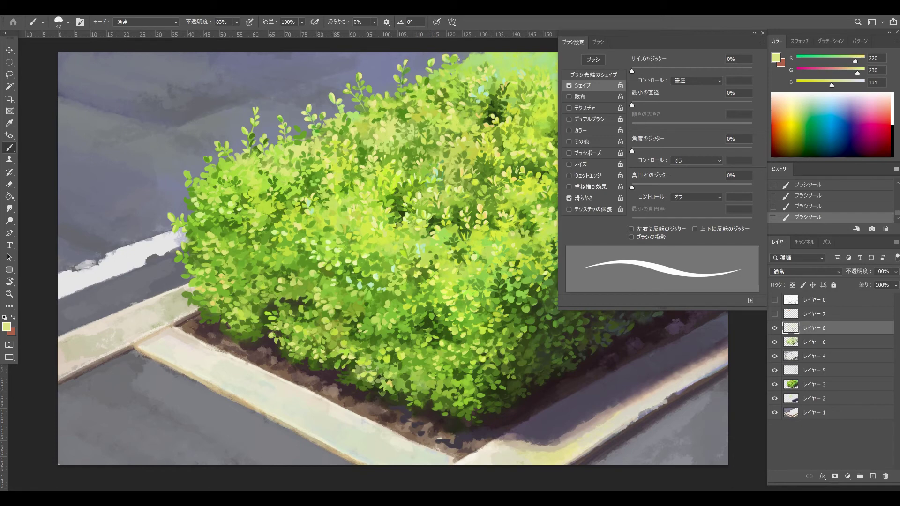
key("ctrl+z")
Step: Sample yellow-greens on the hedge's left front and paint leaf highlights there, undoing the last stroke
left_click_drag(262, 253, 274, 266)
left_click(267, 265, "alt")
left_click(258, 264, "alt")
left_click_drag(265, 271, 245, 265)
left_click(258, 266, "alt")
key("ctrl+z")
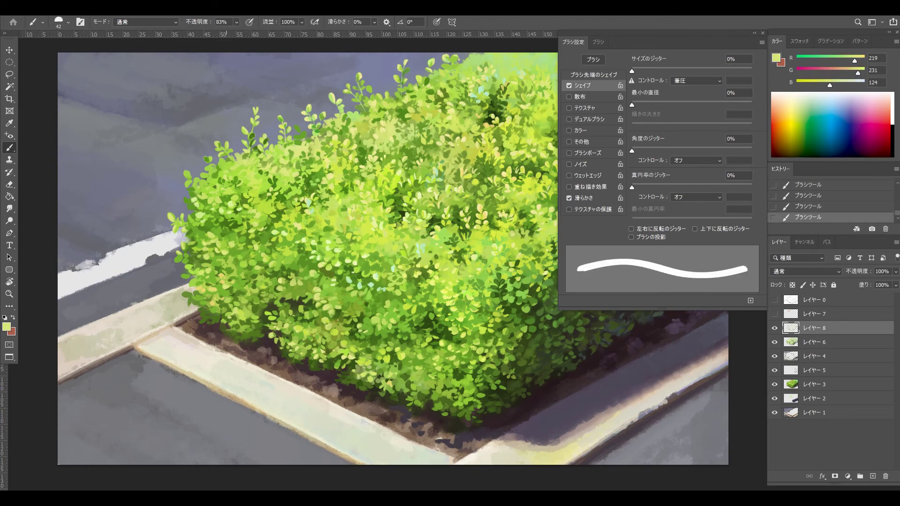
Step: Compare the latest left-front leaf strokes by undoing and restoring them, and sample pale yellow-greens nearby
key("ctrl+z")
left_click(305, 239, "alt")
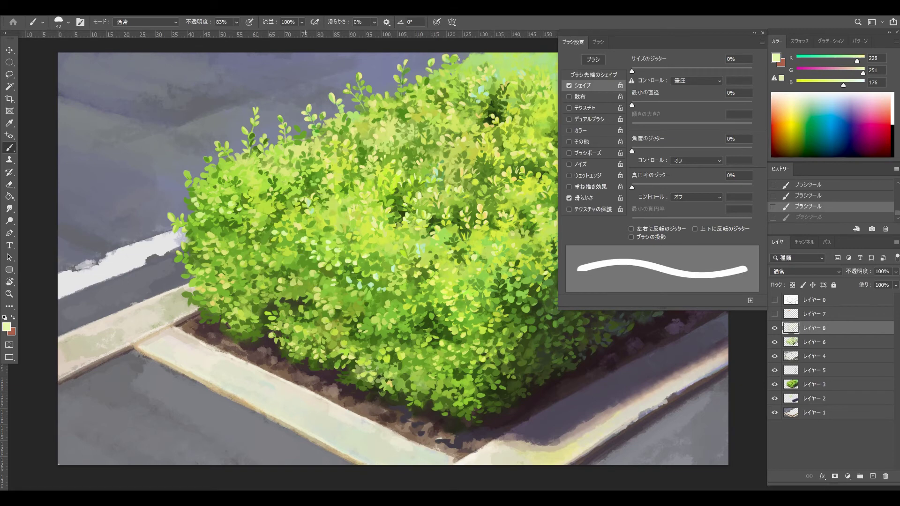
key("ctrl+z")
key("ctrl+shift+z")
key("ctrl+shift+z")
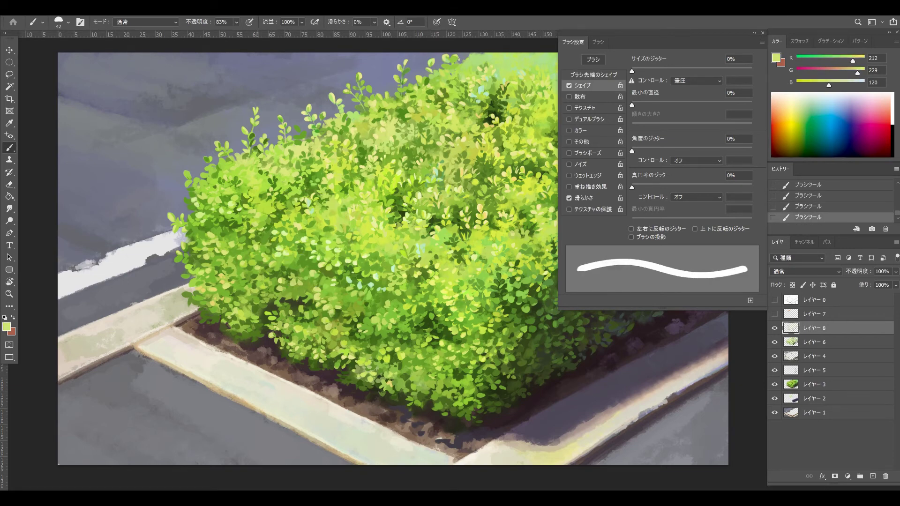
left_click(260, 245, "alt")
Step: Sample bright yellow-greens near the hedge's front corner and paint leaf highlights there, undoing unwanted strokes
left_click(445, 330, "alt")
left_click(449, 328, "alt")
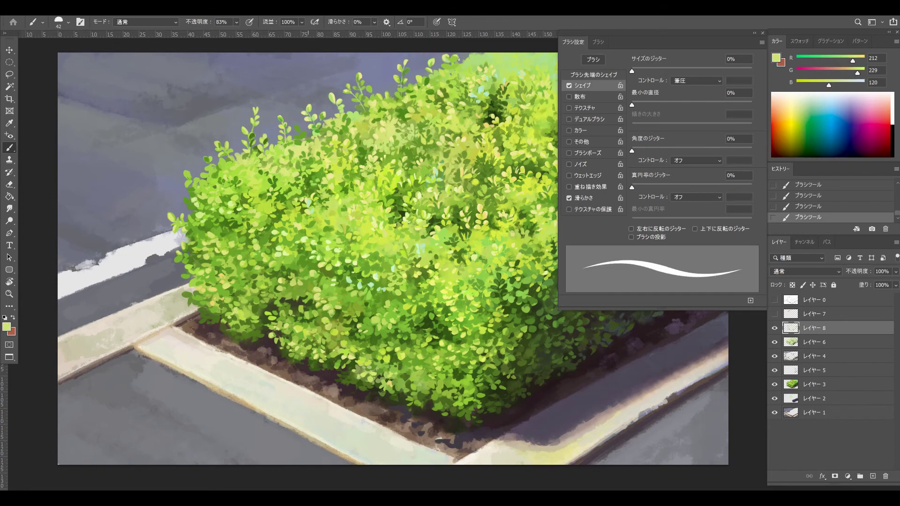
key("ctrl+z")
mouse_move(447, 337)
left_mouse_down()
mouse_move(448, 317)
mouse_move(466, 324)
left_mouse_up()
left_click(441, 324, "alt")
left_click(438, 324, "alt")
left_click(454, 325, "alt")
key("ctrl+z")
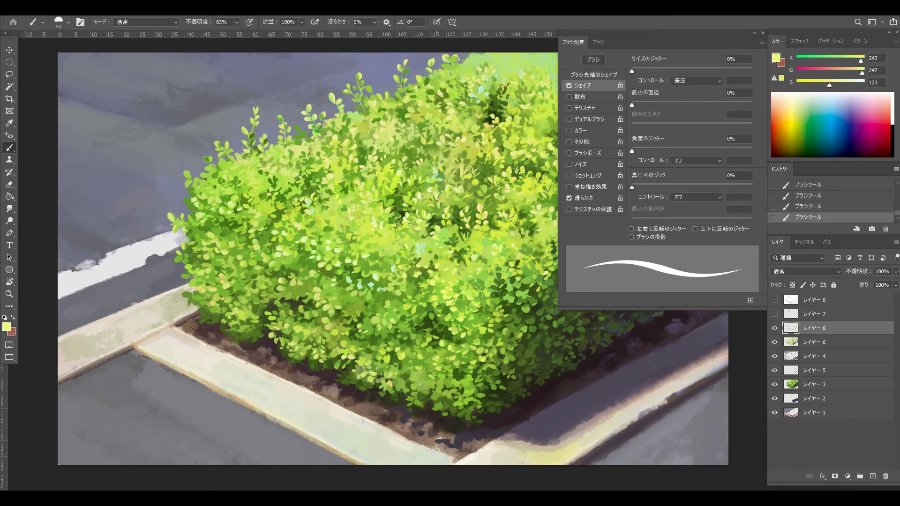
Step: Paint yellow leaf highlights on the middle of the front foliage, undo the last stroke, and close the brush settings
left_click(380, 304, "alt")
left_click_drag(390, 302, 354, 292)
left_click(366, 300, "alt")
left_click(359, 296, "alt")
key("ctrl+z")
key("F5")
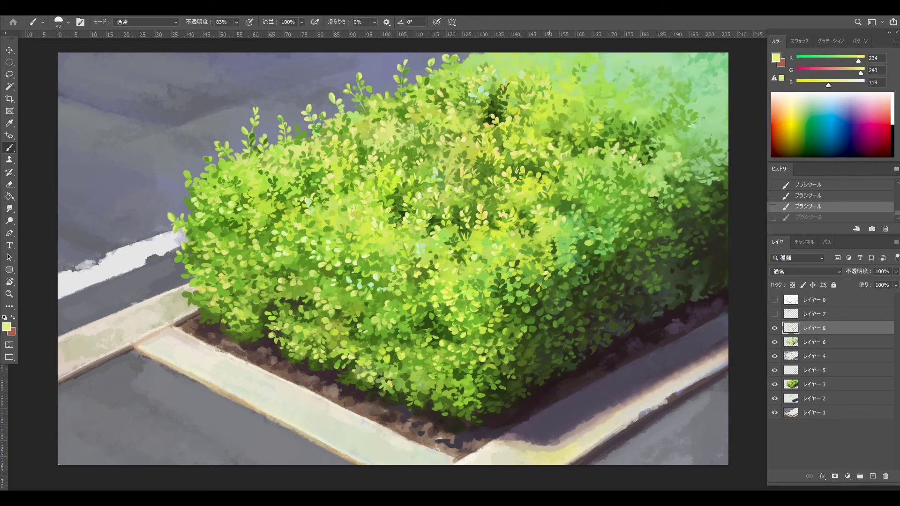
Step: Paint warm and yellow-green leaves right of the hedge's center, replacing one stroke with a freshly sampled color
left_click_drag(519, 191, 524, 181)
left_click(521, 175, "alt")
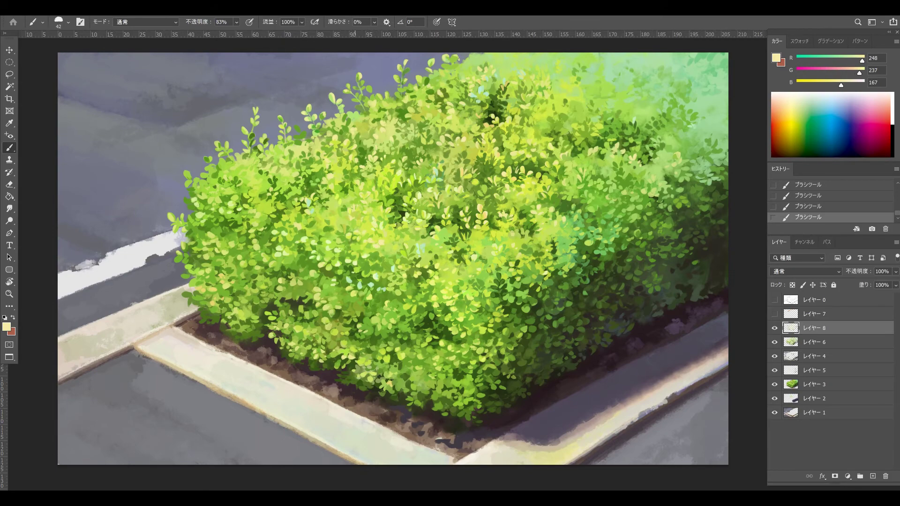
left_click(559, 231)
key("ctrl+z")
left_click(559, 226, "alt")
left_click(559, 232)
Step: Compare the painting with and without レイヤー 8 and review the whole canvas at a reduced size
left_click(775, 328)
left_click(774, 328)
scroll(455, 274, "down", 4)
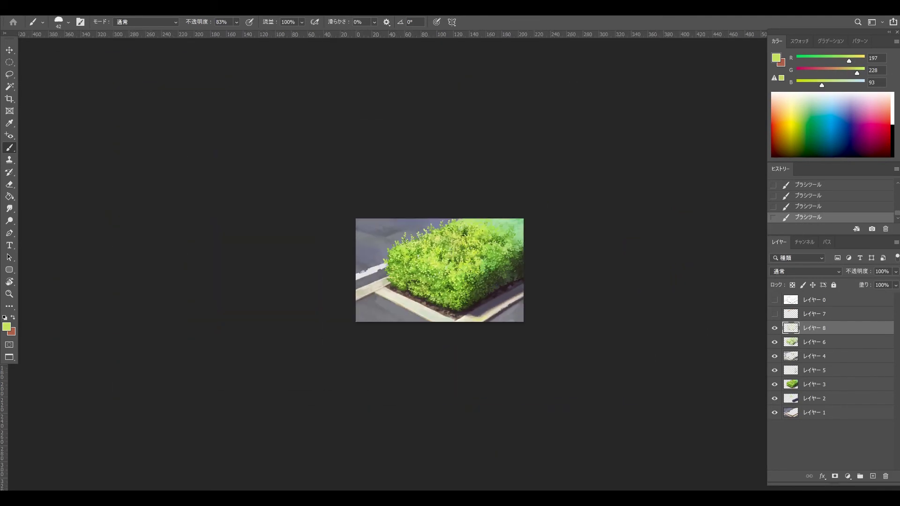
Step: Sample pale yellow-greens on the hedge's upper right foliage and paint leaf highlights along its right shoulder
scroll(455, 274, "up", 4)
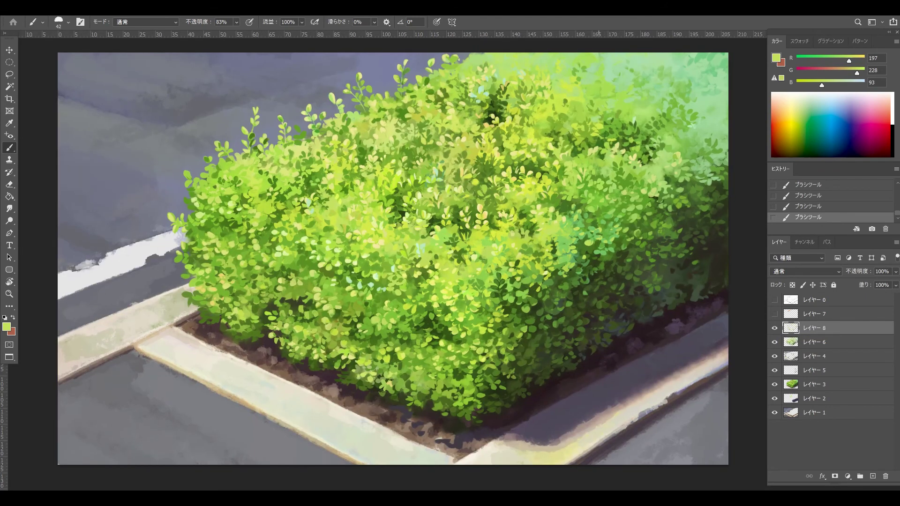
left_click(592, 94, "alt")
left_click(569, 214)
left_click(604, 150, "alt")
left_click(618, 171)
scroll(455, 272, "down", 3)
scroll(455, 273, "up", 3)
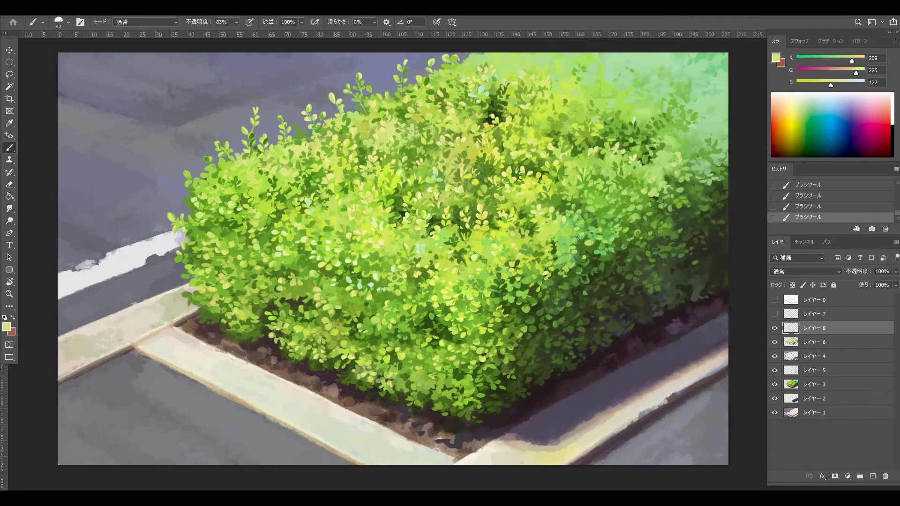
Step: Close the brush settings after a brief check and save the painting
key("F5")
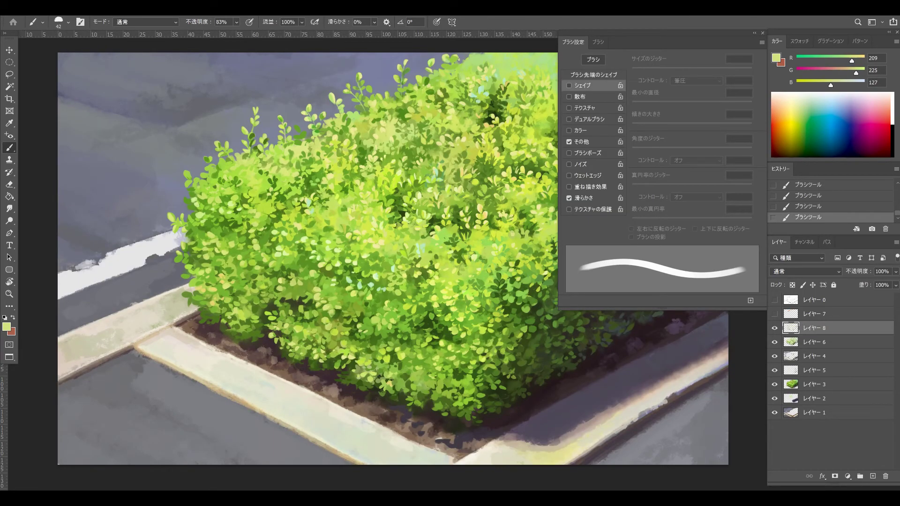
key("F5")
key("ctrl+s")
Step: Paint leaf highlights on the middle of the front foliage with a sampled bright yellow-green and a 27 px brush
left_click(450, 277)
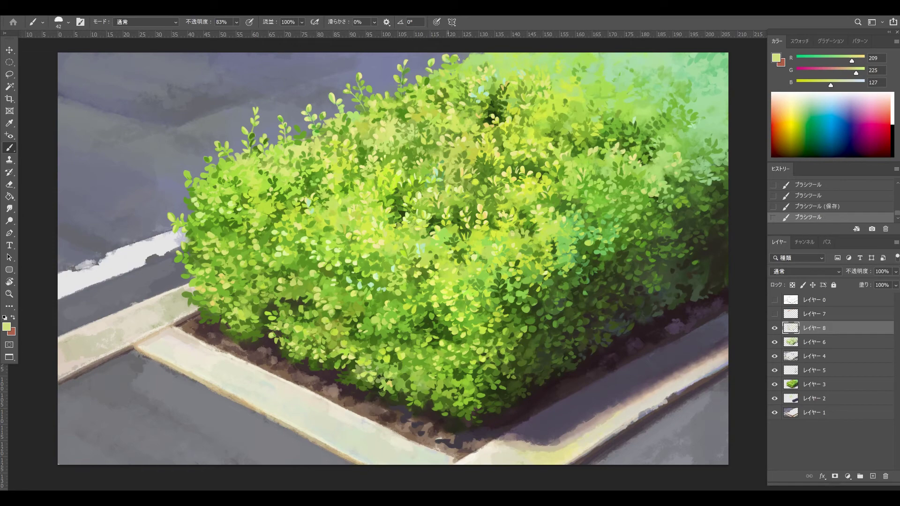
left_click(453, 274, "alt")
key("bracketleft")
key("bracketleft")
key("bracketleft")
left_click(446, 280)
key("ctrl+z")
key("F5")
key("F5")
key("ctrl+shift+z")
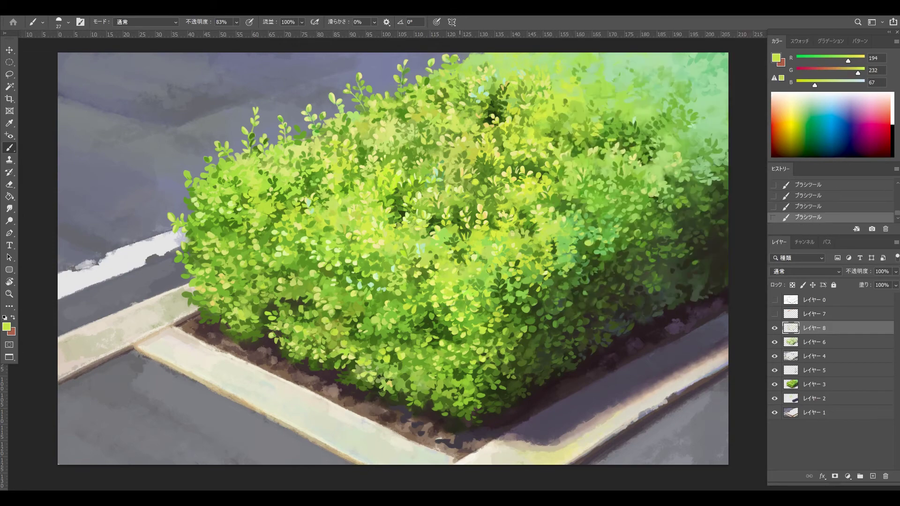
Step: Review the whole hedge, sample a bright yellow-green from its upper foliage, and touch up the leaves there
scroll(458, 275, "down", 5)
scroll(455, 274, "up", 1)
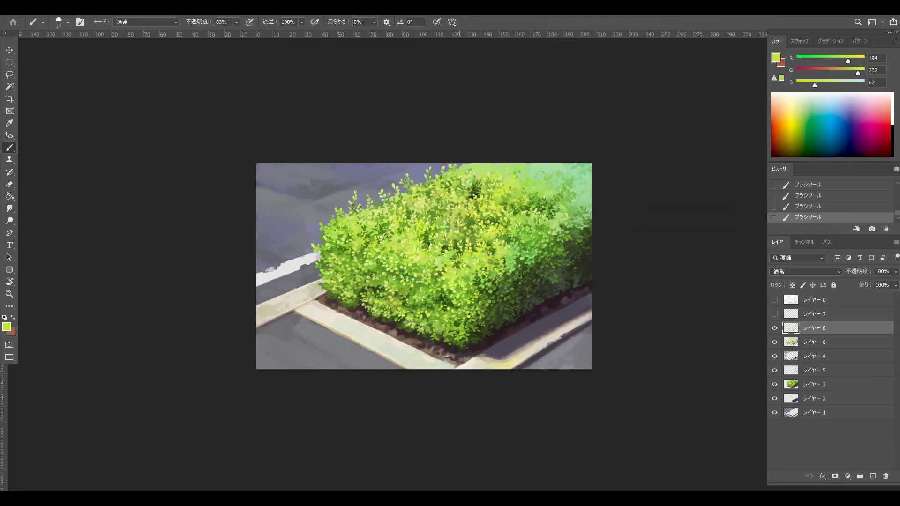
scroll(454, 276, "up", 1)
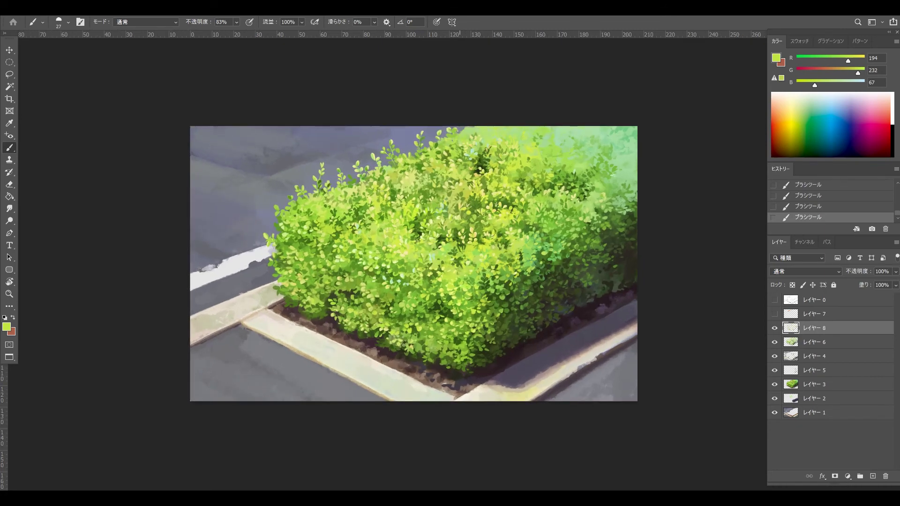
scroll(454, 274, "up", 1)
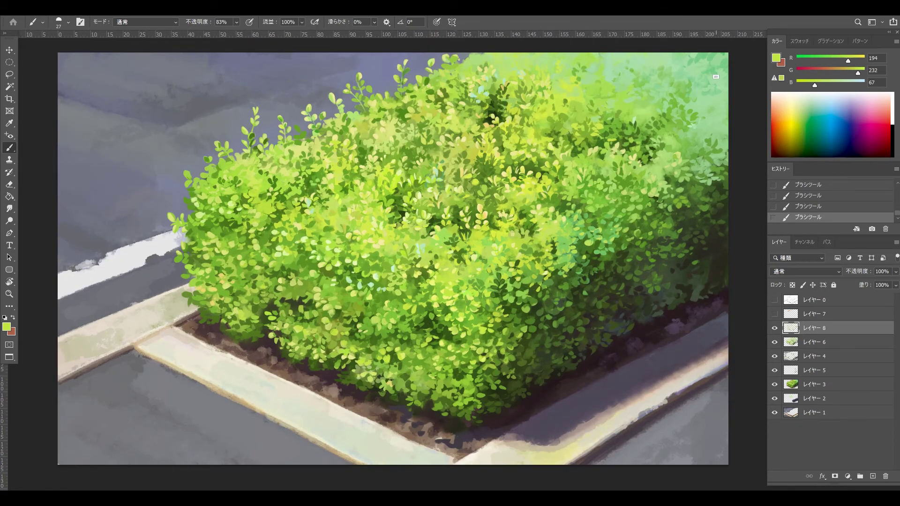
left_click(715, 77, "alt")
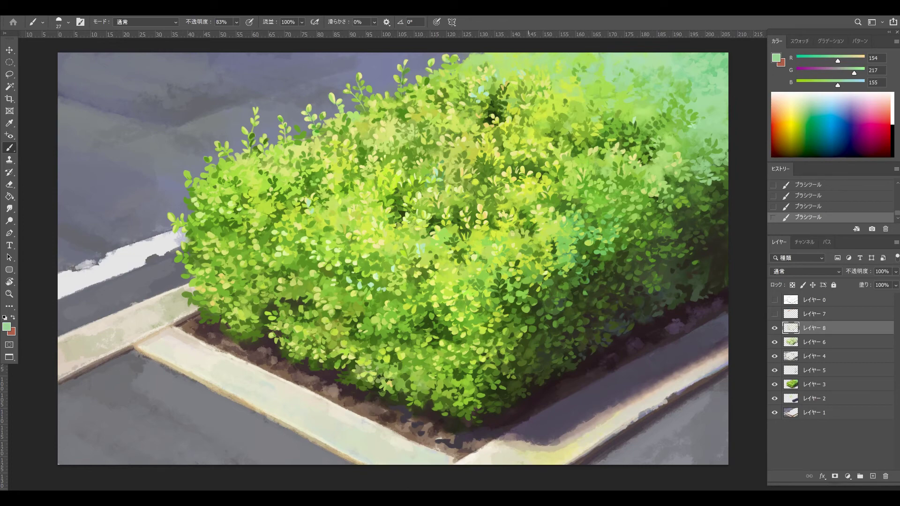
left_click(528, 124, "alt")
key("ctrl+z")
left_click_drag(524, 110, 528, 104)
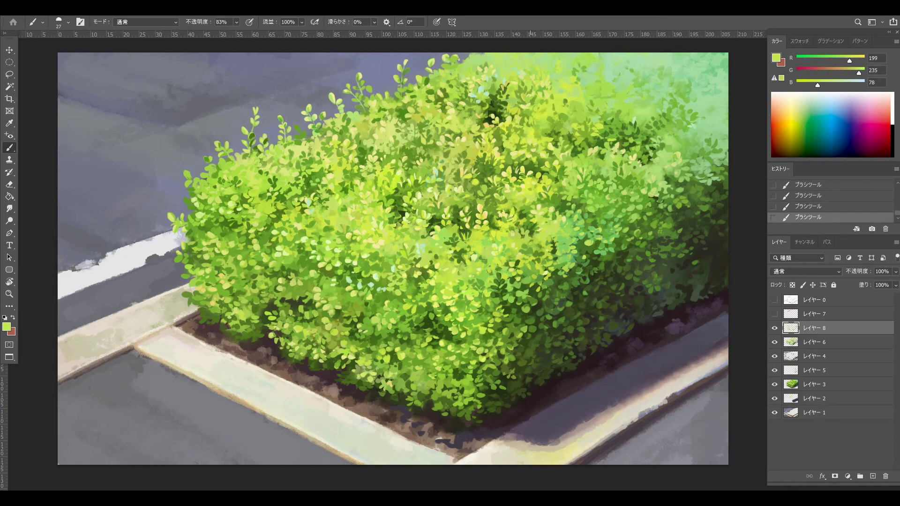
Step: Compare the hedge with レイヤー 8 hidden and shown, leaving the layer visible
left_click(774, 328)
left_click(774, 328)
left_click(775, 328)
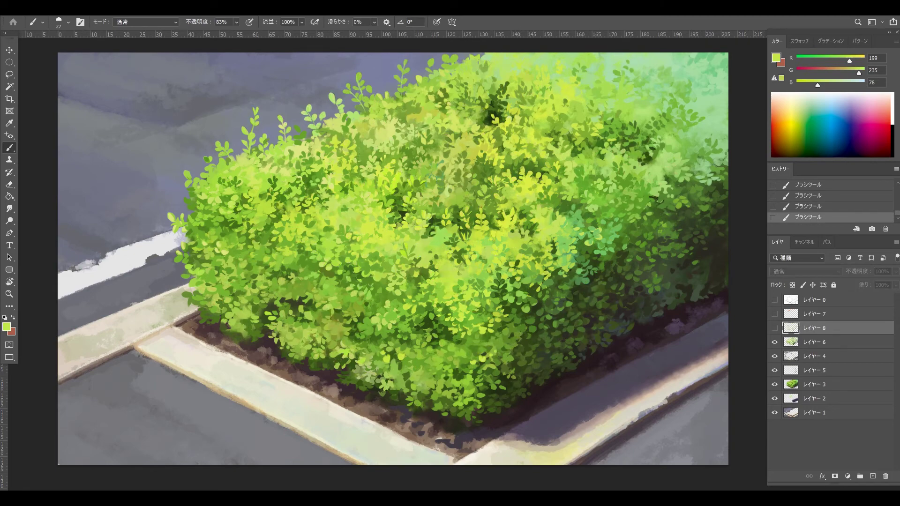
left_click(775, 328)
left_click(774, 328)
key("ctrl+comma")
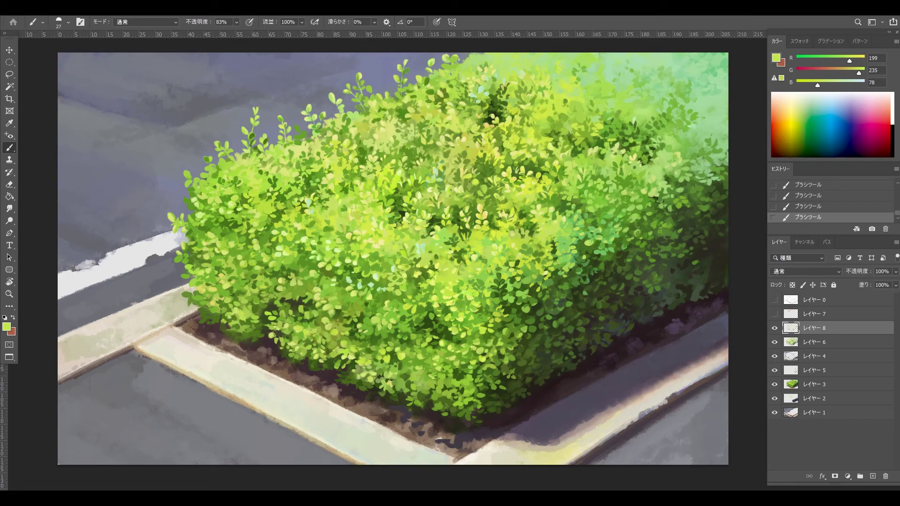
Step: Sample yellow-greens across the left foliage and refine leaves there with a smaller 19 px brush
left_click(384, 183, "alt")
left_click(332, 201, "alt")
left_click(288, 266, "alt")
key("ctrl+z")
key("ctrl+z")
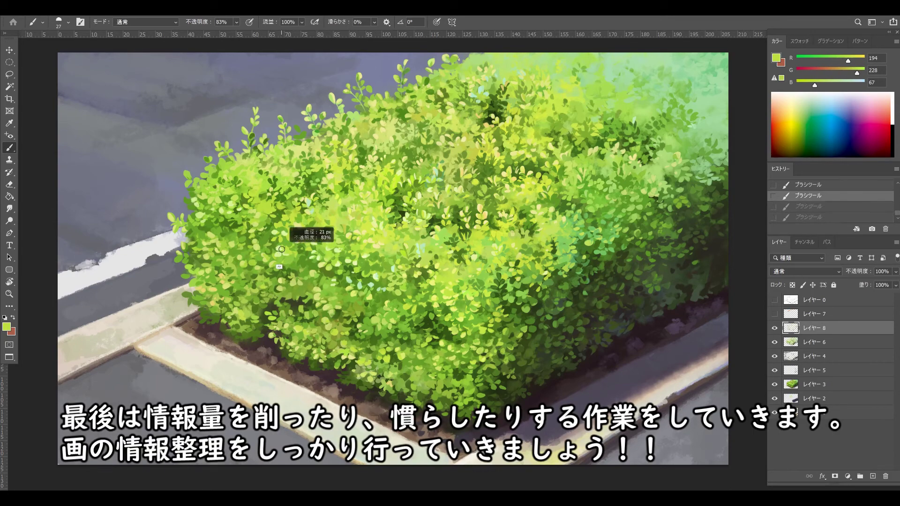
left_click(283, 263, "alt")
key("ctrl+shift+z")
key("ctrl+shift+z")
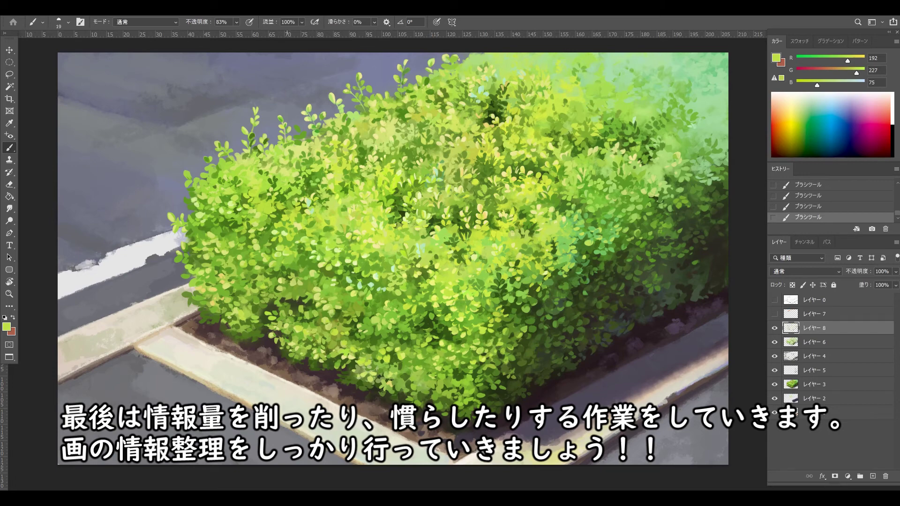
Step: Sample a softer green from the lower left foliage, set the brush opacity to 100%, and check the その他 brush settings
left_click(227, 281, "alt")
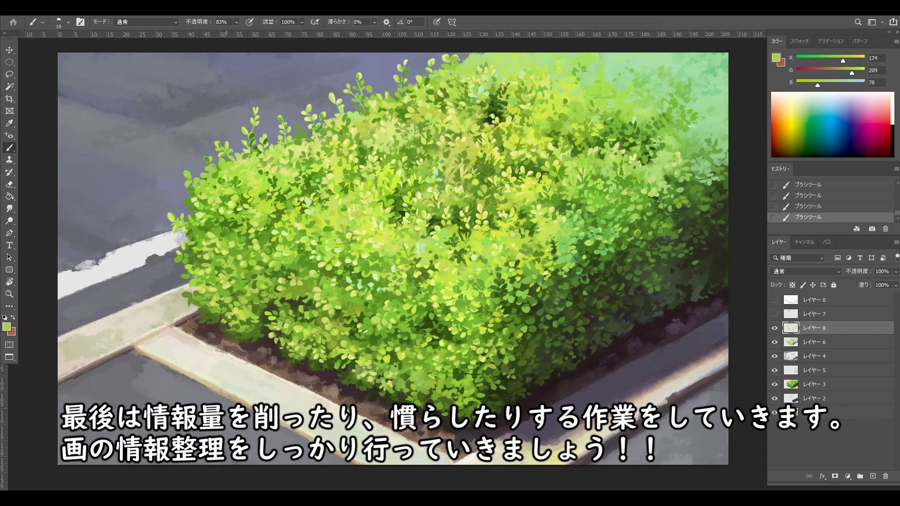
key("0")
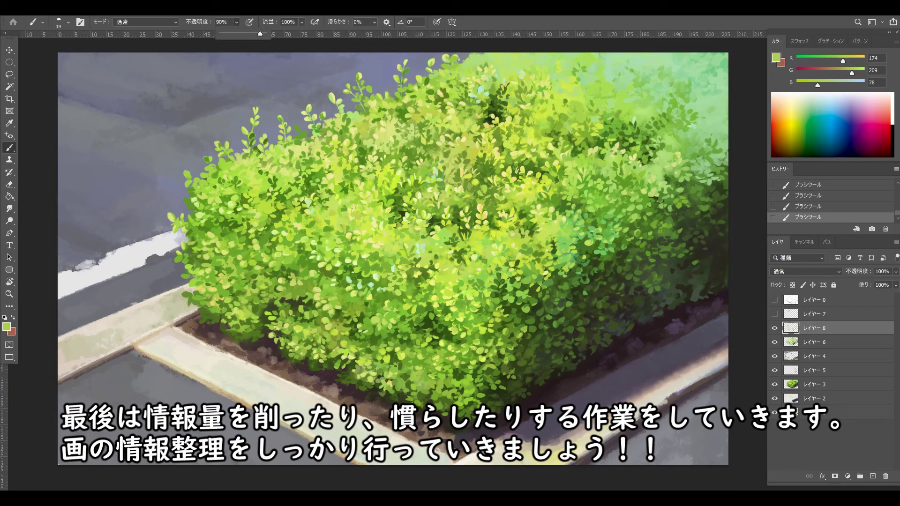
key("F5")
left_click(582, 142)
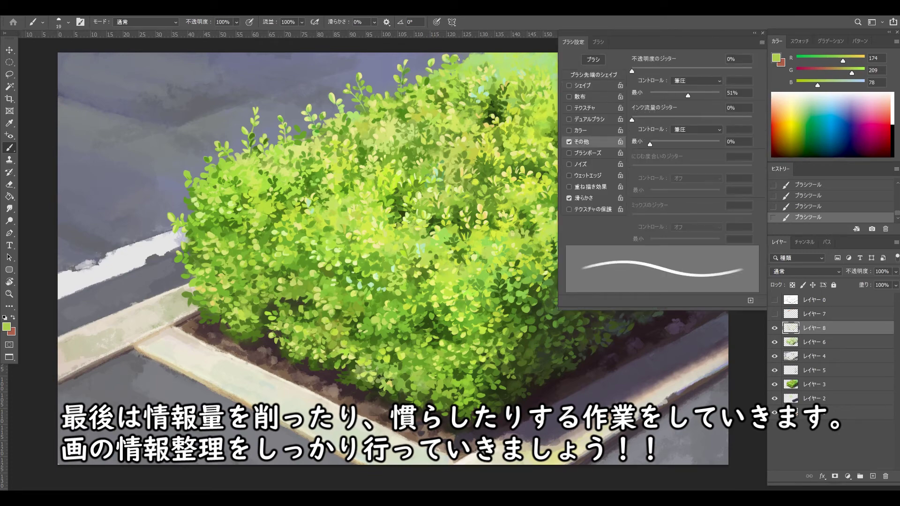
key("F5")
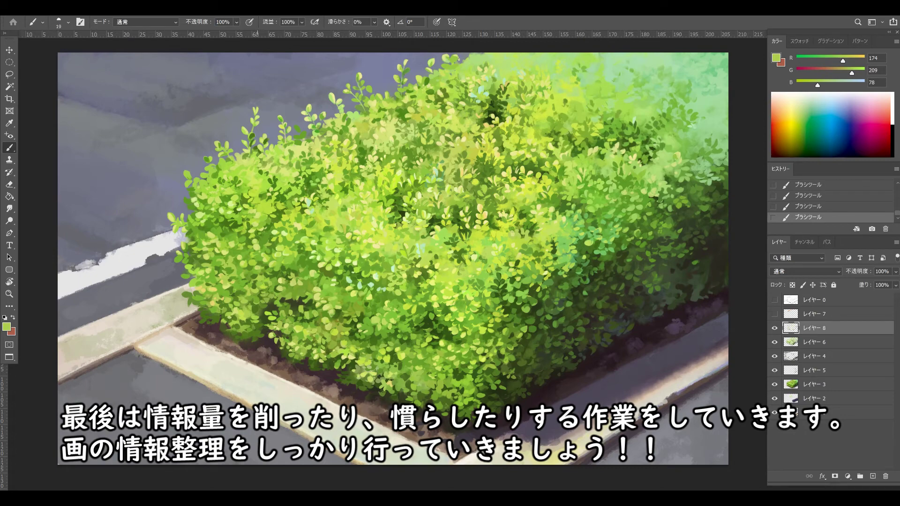
Step: Soften the leaves on the hedge's left and front faces with greens sampled from the surrounding foliage
left_click(208, 304, "alt")
left_click(403, 367, "alt")
left_click(384, 373, "alt")
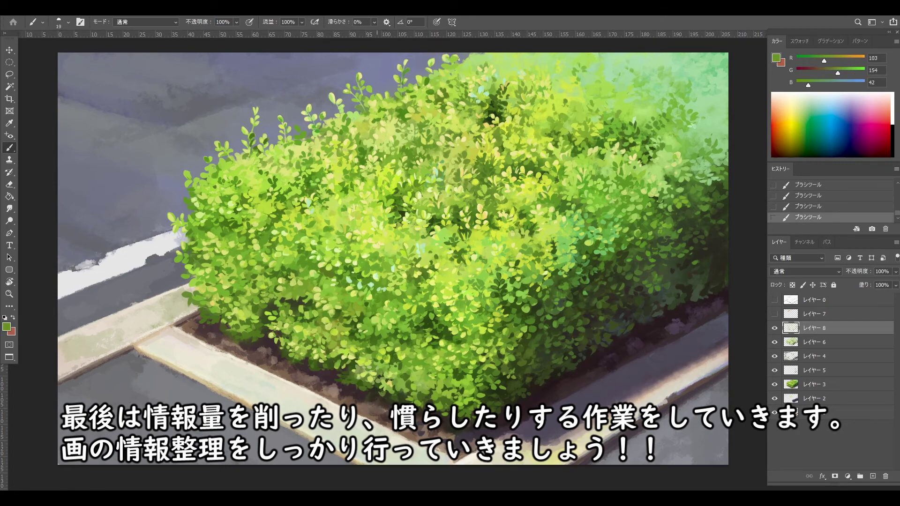
left_click(347, 353, "alt")
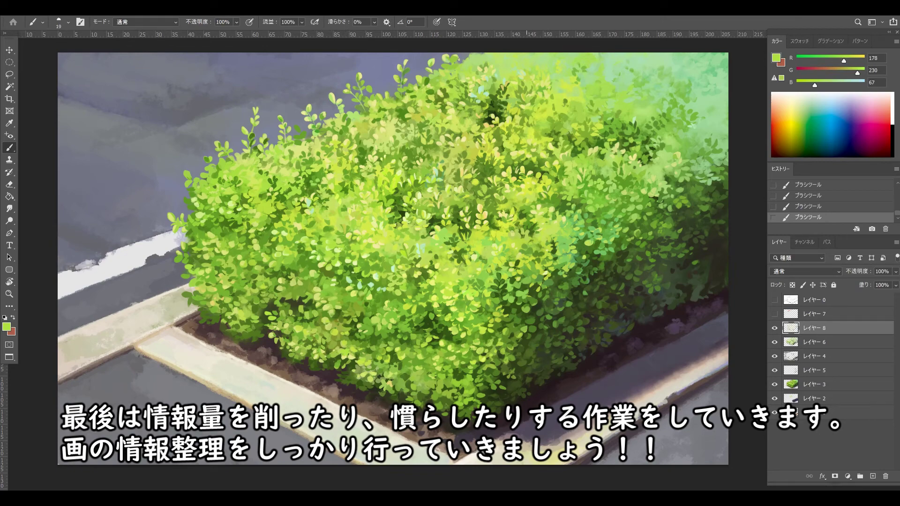
left_click(442, 290, "alt")
left_click(374, 222, "alt")
left_click(361, 252, "alt")
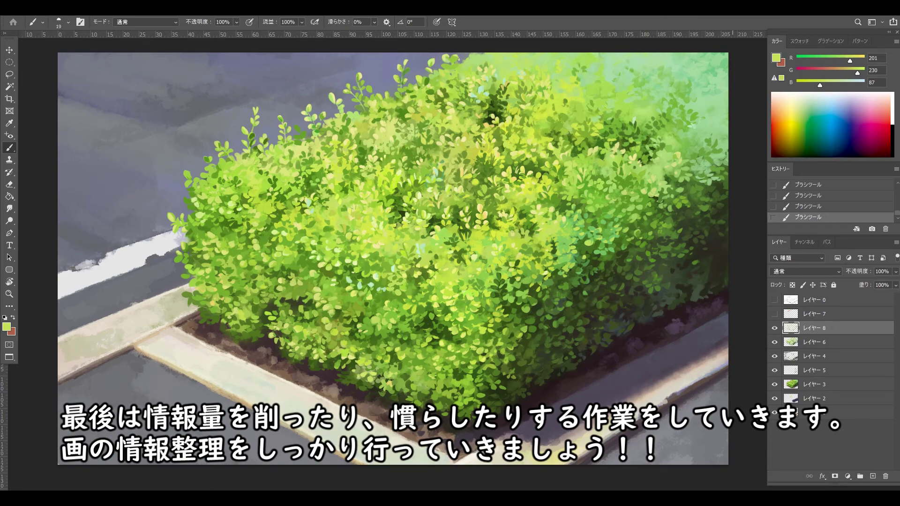
Step: Sample dark greens from the hedge's shaded right face and paint its lower shadows with a 28 px brush
left_click(639, 266, "alt")
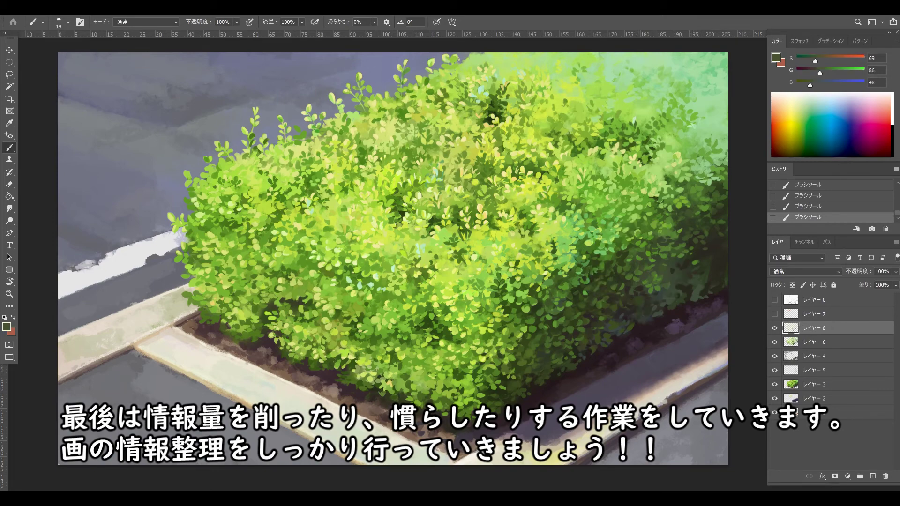
left_click(629, 260, "alt")
left_click_drag(576, 325, 580, 326)
left_click(573, 324, "alt")
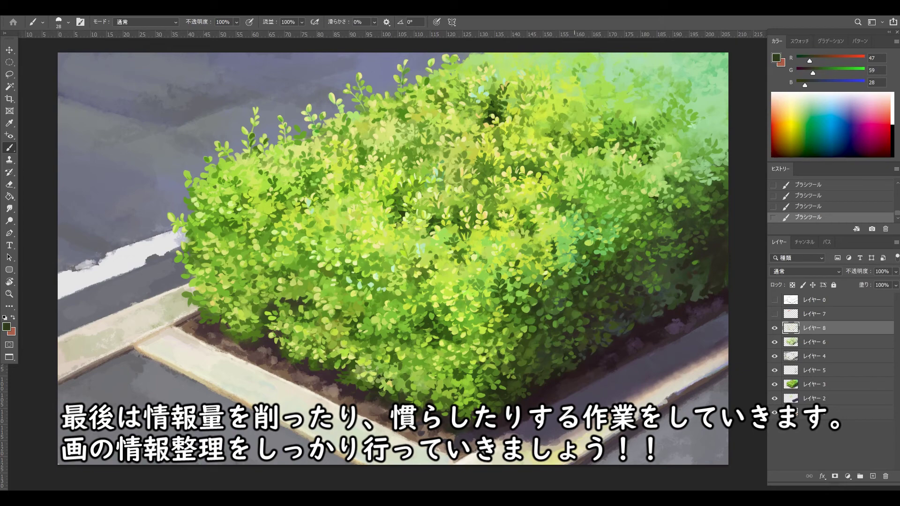
key("ctrl+z")
key("ctrl+shift+z")
Step: Enlarge the brush to 40 px and blend the shaded base of the right face with sampled dark tones
left_click_drag(622, 338, 630, 339)
left_click(602, 334, "alt")
left_click(601, 313, "alt")
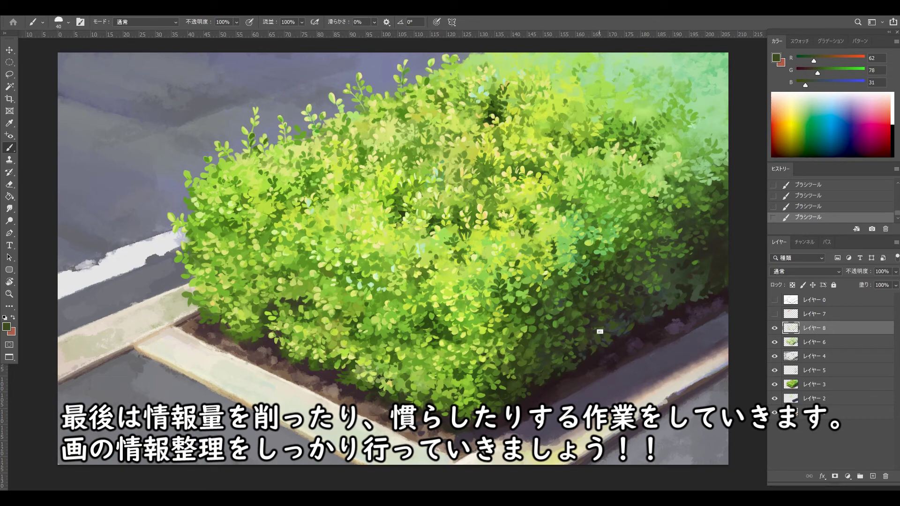
left_click(596, 323, "alt")
left_click_drag(580, 339, 583, 338)
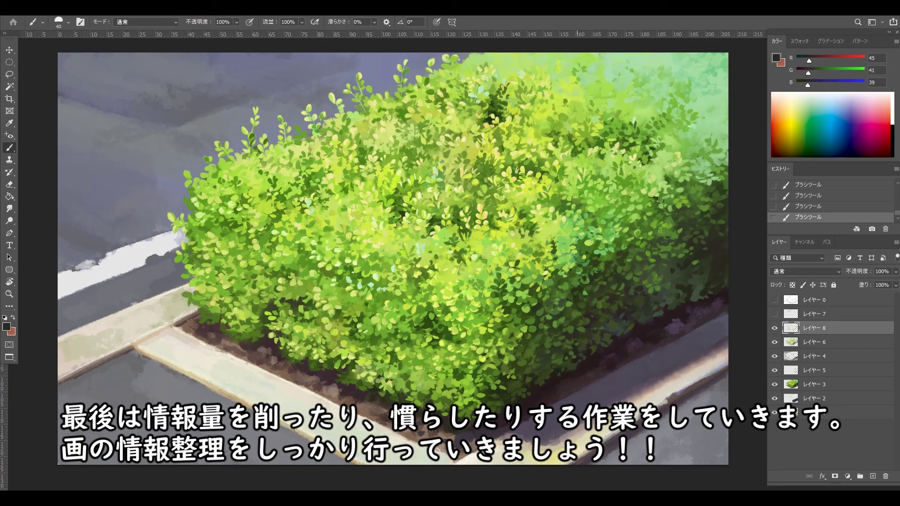
left_click(569, 342)
Step: Set the brush tip's angle to -135° and paint a dark leaf-gap stroke near the hedge's front corner
key("F5")
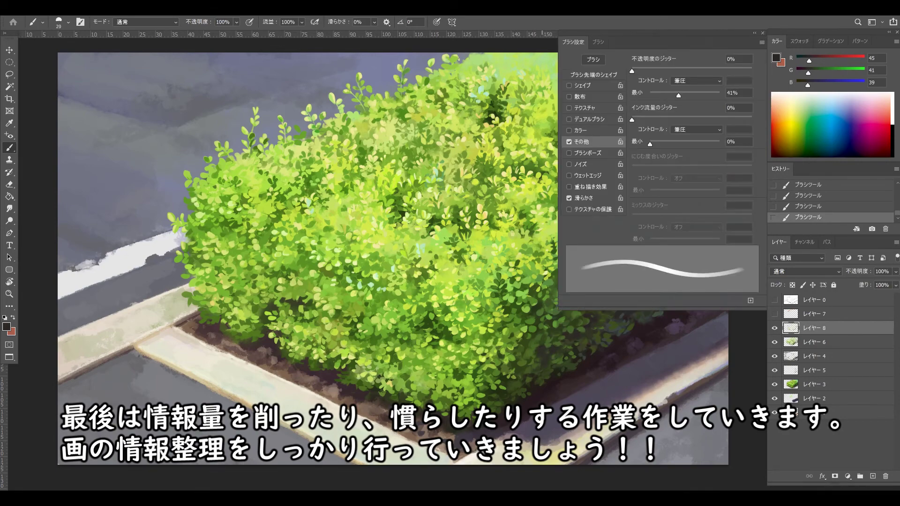
left_click(727, 166)
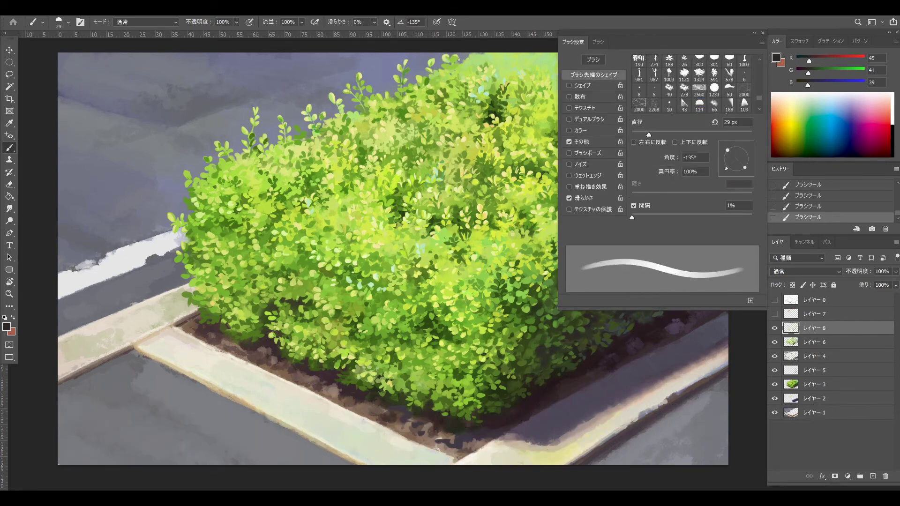
key("F5")
left_click(531, 341)
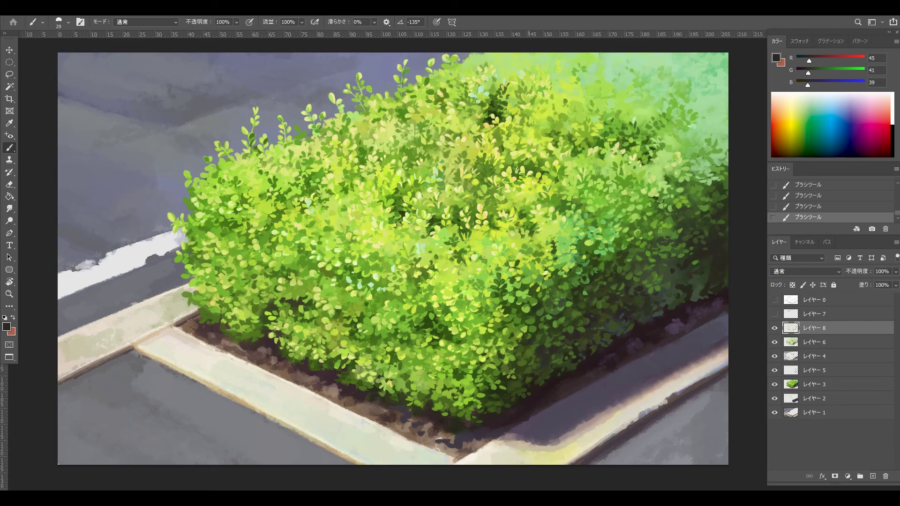
Step: Refine leaves at the base of the front corner with sampled mid and dark greens, and undo the last two strokes
left_click(506, 361, "alt")
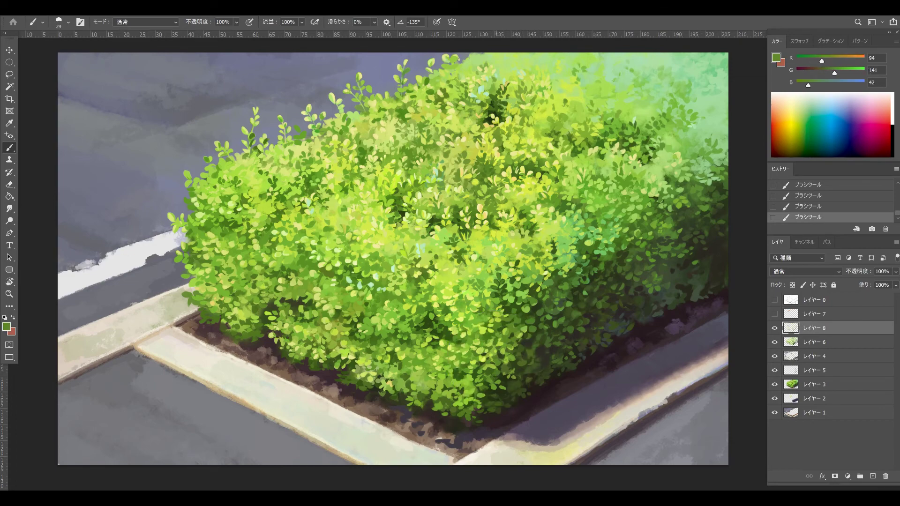
left_click(495, 356, "alt")
left_click(495, 354)
left_click(465, 376, "alt")
left_click(463, 375, "alt")
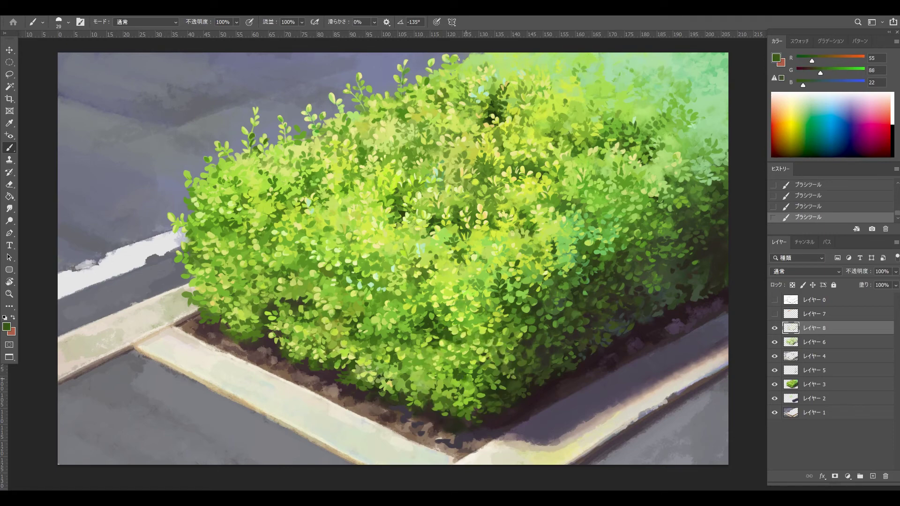
key("ctrl+z")
key("ctrl+z")
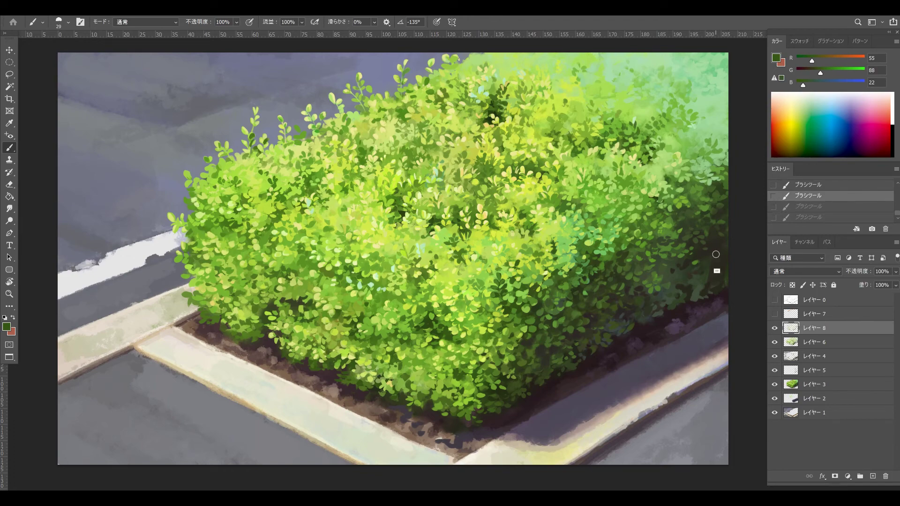
Step: Restore the undone strokes and smooth the far end of the shaded right face with sampled dark greens
left_click_drag(716, 255, 721, 255)
left_click(721, 275, "alt")
key("ctrl+shift+z")
key("ctrl+shift+z")
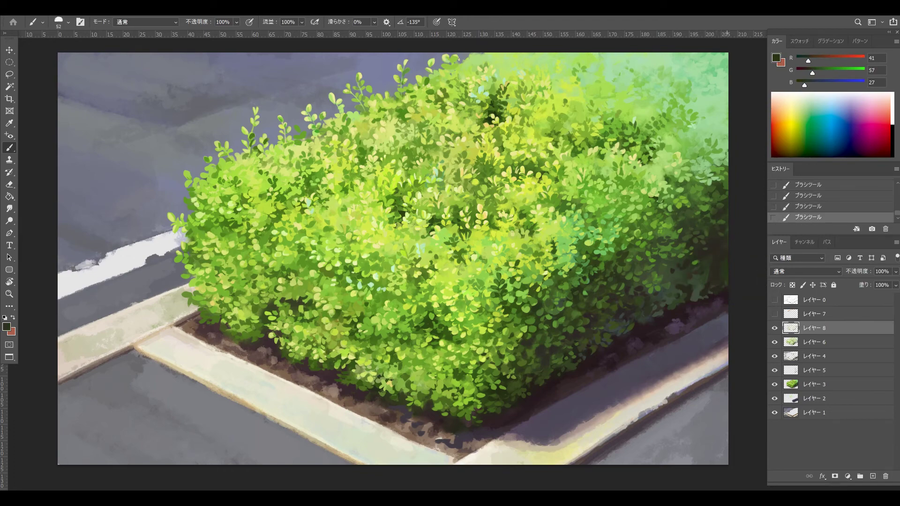
left_click(703, 279, "alt")
left_click_drag(714, 260, 705, 276)
left_click(702, 281, "alt")
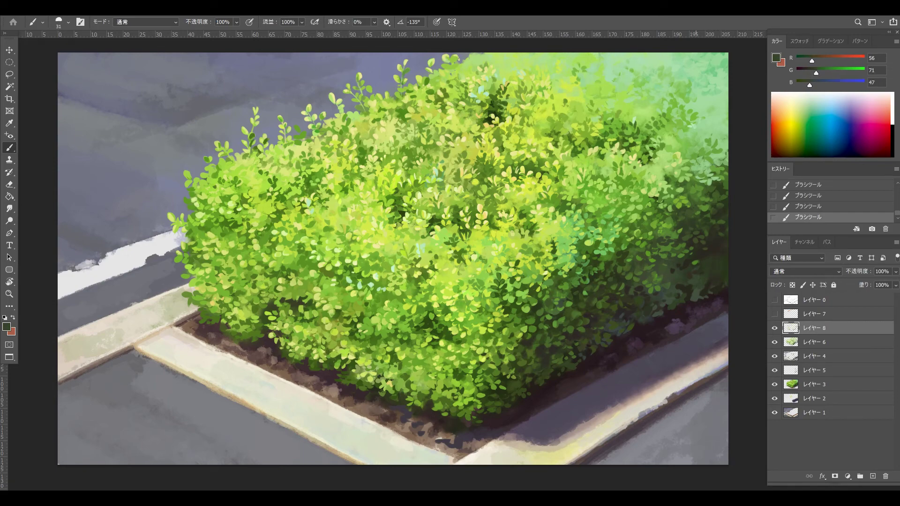
Step: Smooth the lower leaves toward the far end of the shaded right face with sampled dark and mid greens
left_click(706, 291, "alt")
left_click(699, 301, "alt")
left_click(683, 291, "alt")
left_click(658, 303, "alt")
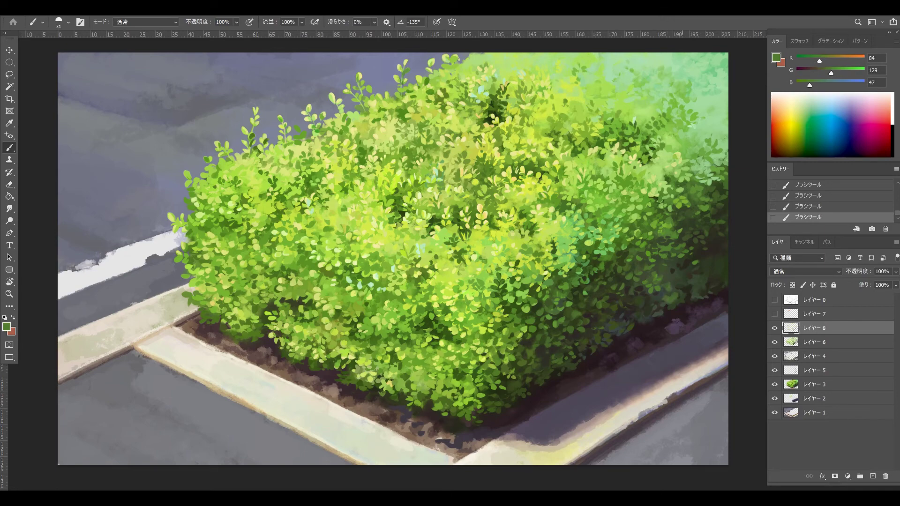
left_click(675, 296, "alt")
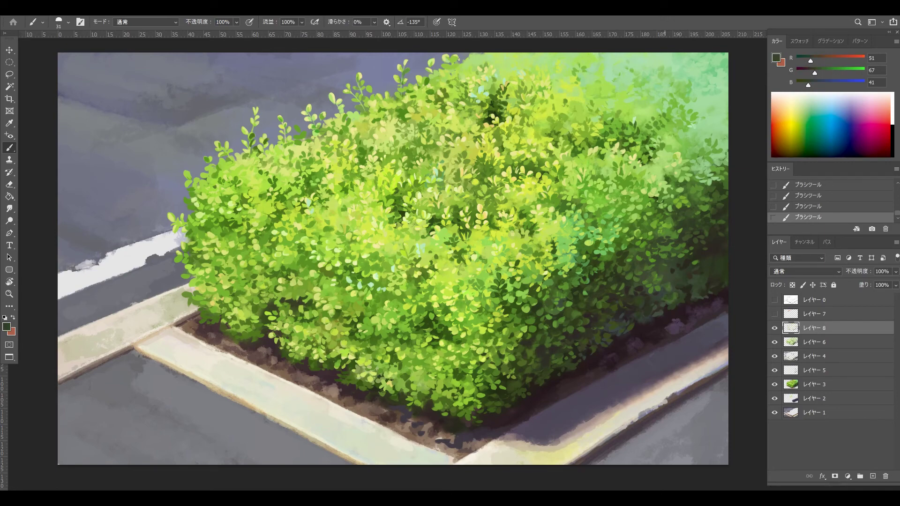
left_click(666, 324, "alt")
left_click(672, 315, "alt")
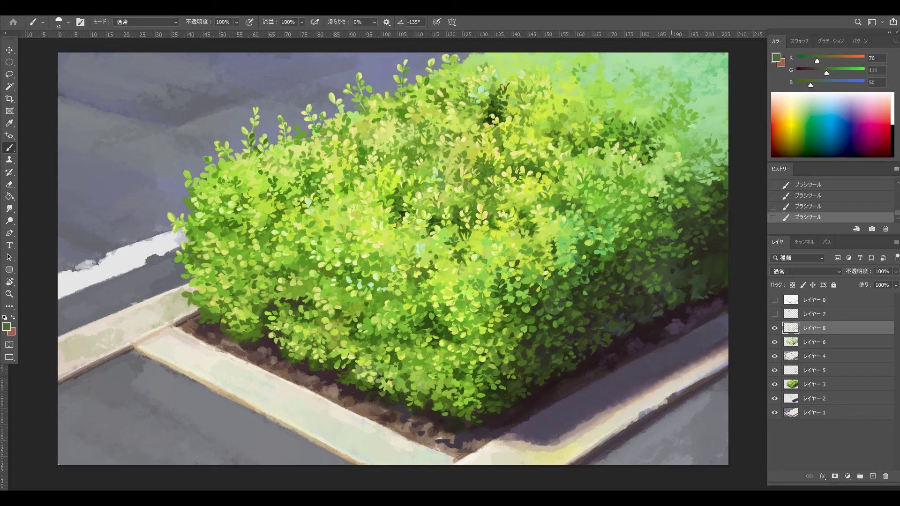
left_click(658, 302, "alt")
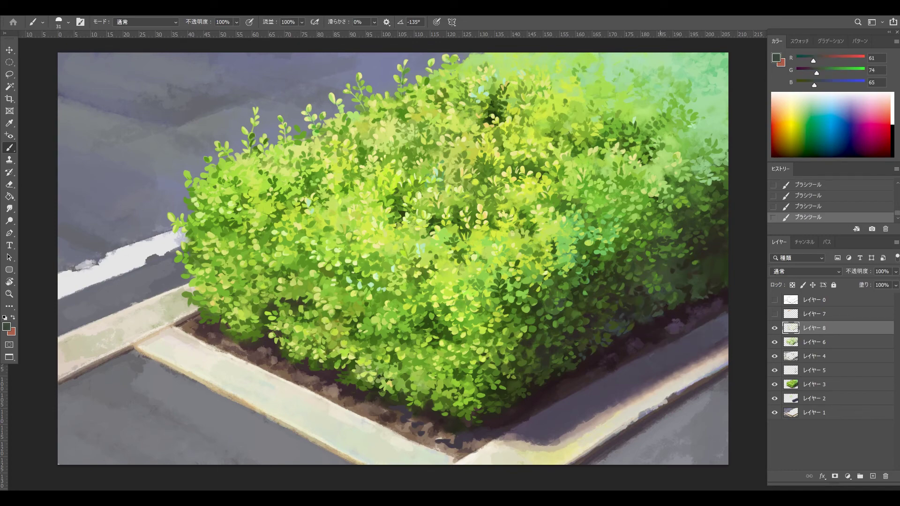
Step: Blend leaf details along the middle and base of the shaded right face with sampled dark tones
left_click(630, 292, "alt")
left_click(630, 321, "alt")
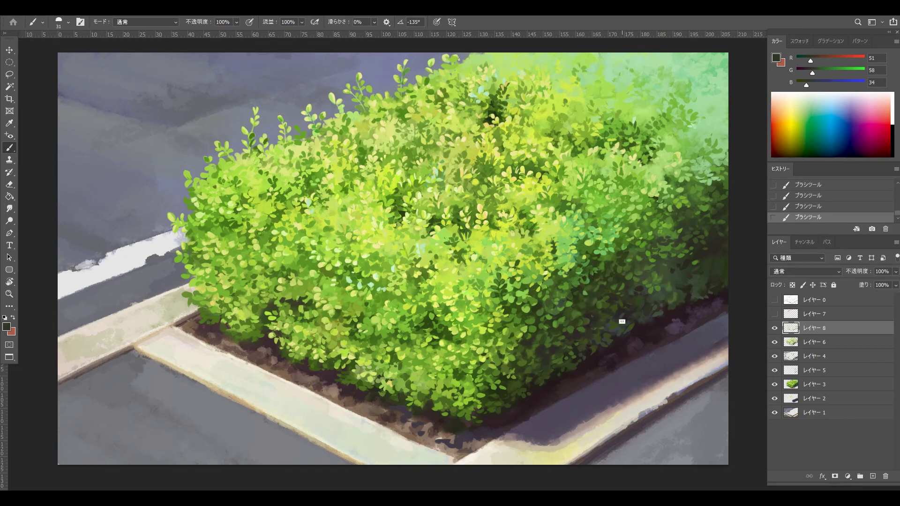
left_click(621, 321, "alt")
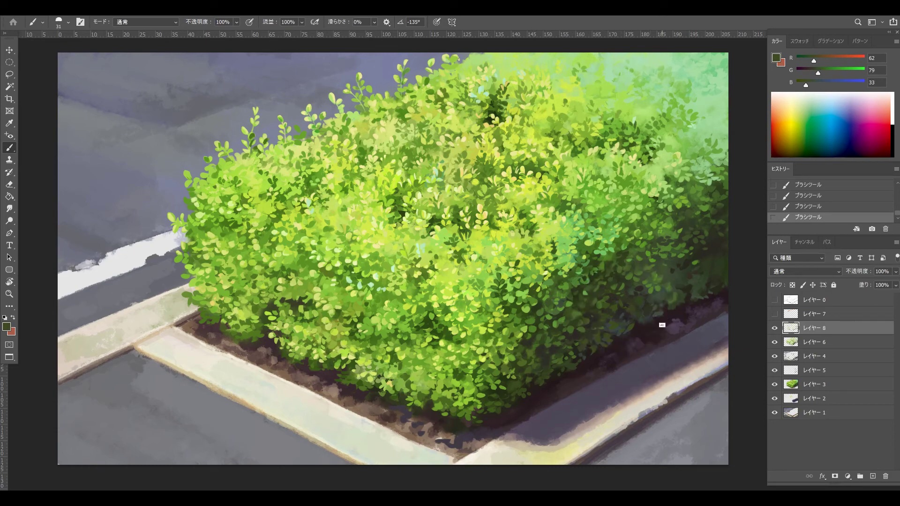
left_click(662, 324, "alt")
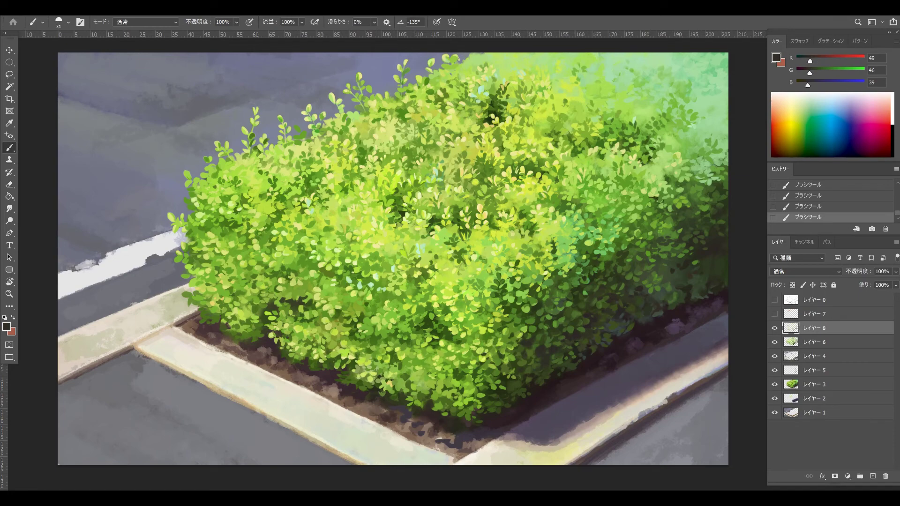
left_click(555, 339, "alt")
left_click(566, 350, "alt")
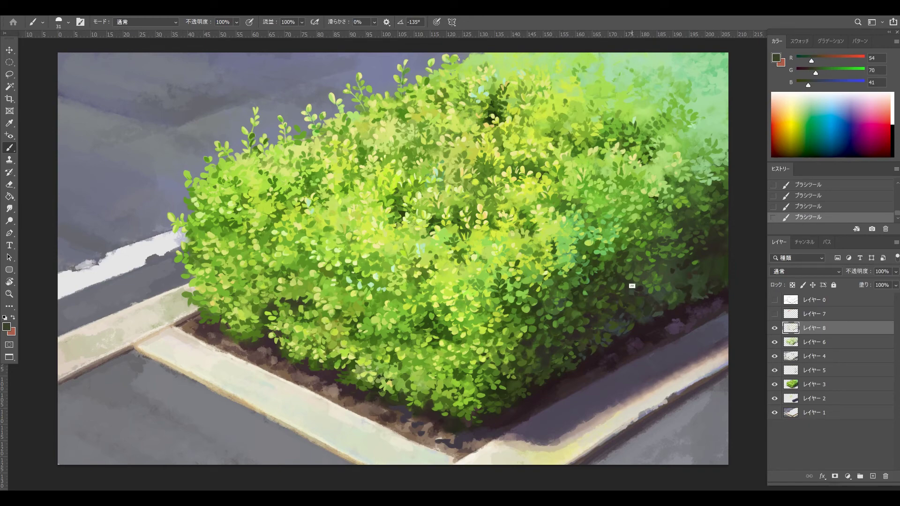
left_click(626, 264, "alt")
left_click(618, 287, "alt")
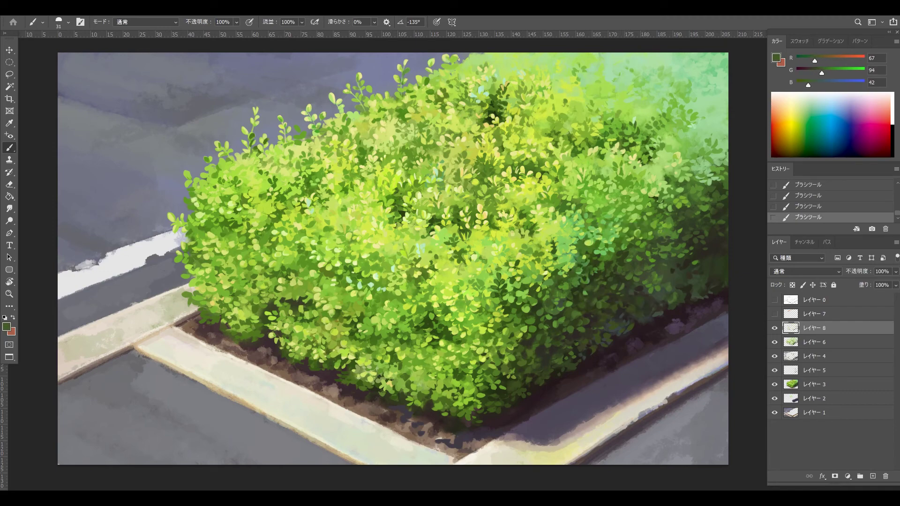
Step: Enlarge the brush to 62 px and paint sampled dark greens into the shadow just right of the front corner
left_click_drag(540, 326, 551, 328)
mouse_move(542, 312)
left_mouse_down()
mouse_move(552, 312)
mouse_move(532, 332)
left_mouse_up()
left_click(534, 328, "alt")
left_click_drag(533, 319, 529, 325)
key("ctrl+z")
left_click(533, 307, "alt")
left_click(530, 320)
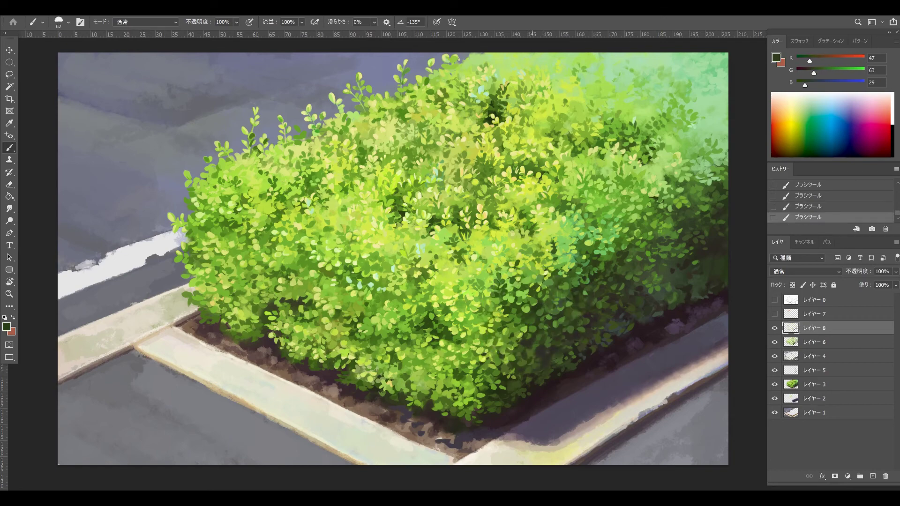
Step: Reduce the brush to 28 px and refine the lower leaf shadows beside the front corner with sampled greens
left_click_drag(524, 348, 519, 347)
left_click(520, 348, "alt")
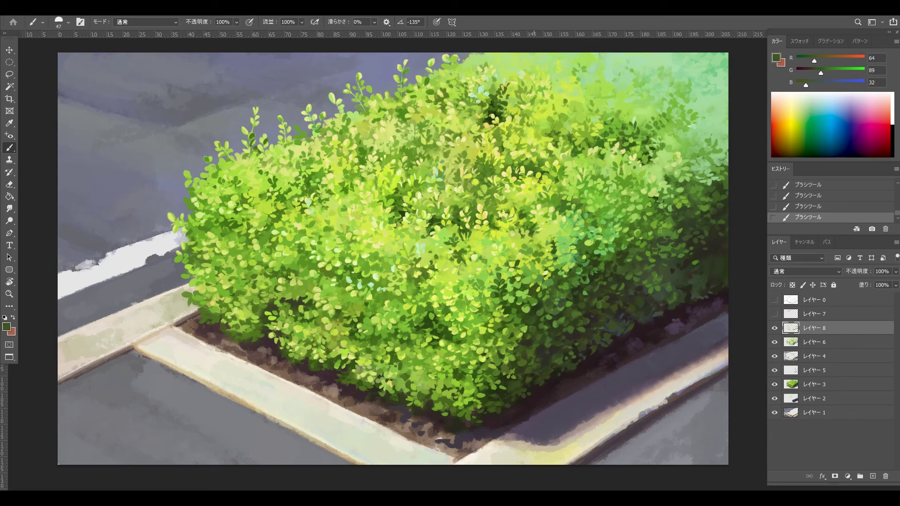
left_click_drag(539, 331, 536, 313)
left_click(529, 361, "alt")
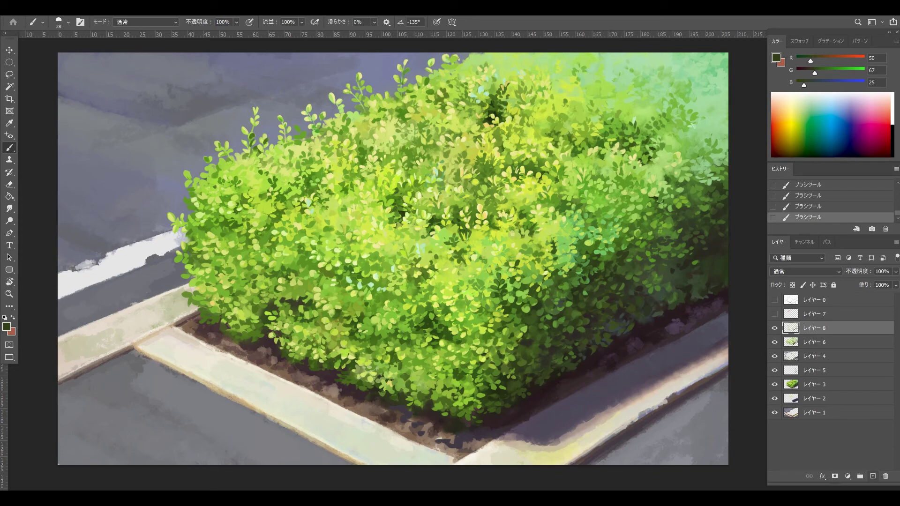
Step: Add a new layer above レイヤー 8 and set the foreground colour to bright red, RGB 255, 25, 25
left_click(873, 476)
left_click(776, 58)
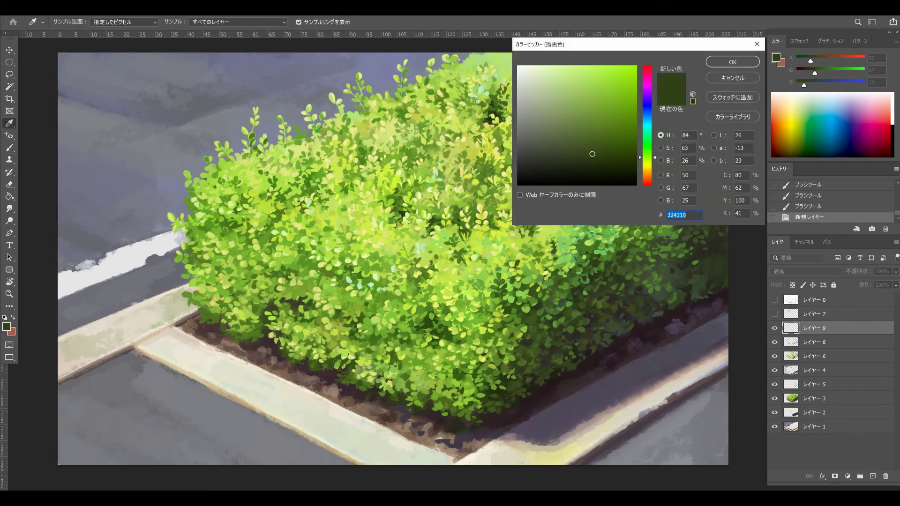
left_click_drag(647, 73, 647, 64)
left_click(711, 61)
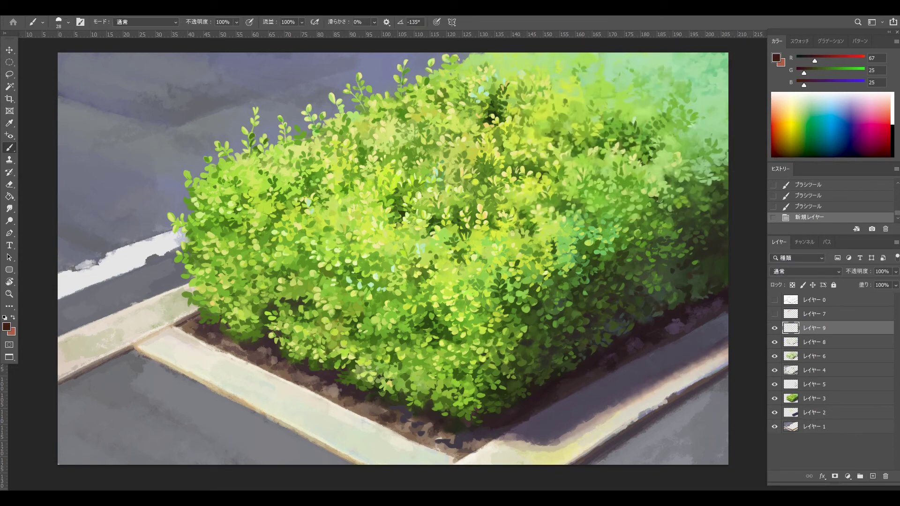
left_click_drag(814, 60, 864, 61)
Step: Outline the hedge's sunlit mass in red and hatch the shaded right face with diagonal strokes
mouse_move(719, 143)
left_mouse_down()
mouse_move(553, 251)
mouse_move(175, 157)
mouse_move(539, 281)
mouse_move(206, 174)
mouse_move(698, 150)
mouse_move(553, 267)
mouse_move(487, 407)
mouse_move(262, 363)
left_mouse_up()
key("ctrl+z")
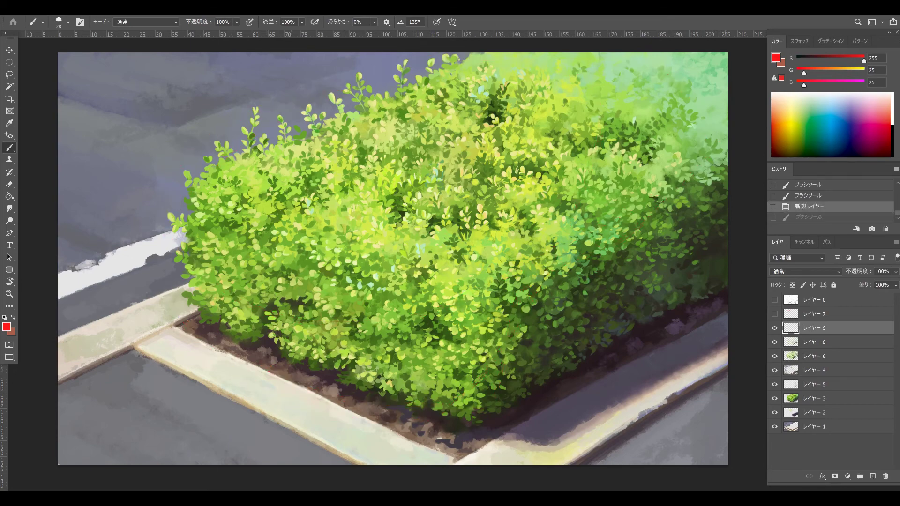
mouse_move(724, 174)
left_mouse_down()
mouse_move(522, 302)
mouse_move(260, 380)
mouse_move(309, 101)
mouse_move(425, 53)
left_mouse_up()
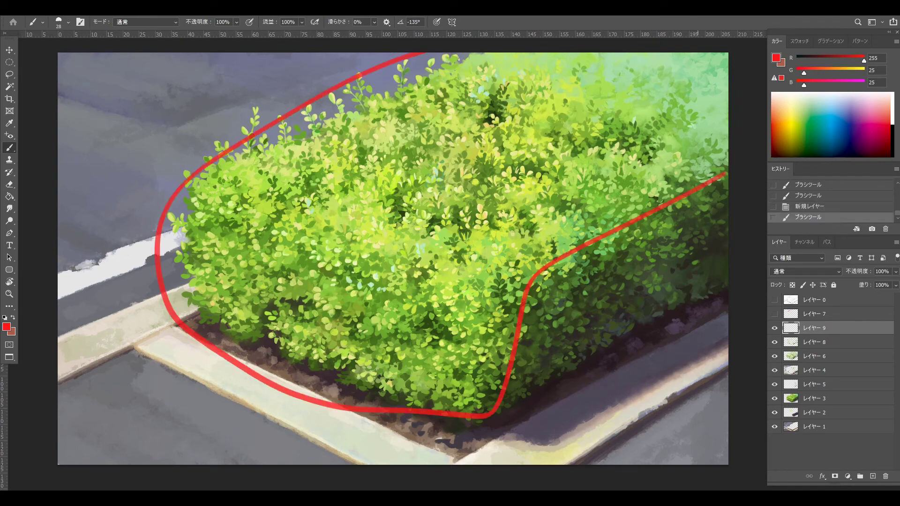
left_click_drag(686, 201, 553, 373)
left_click_drag(708, 190, 609, 343)
left_click_drag(729, 221, 623, 389)
left_click_drag(685, 201, 530, 355)
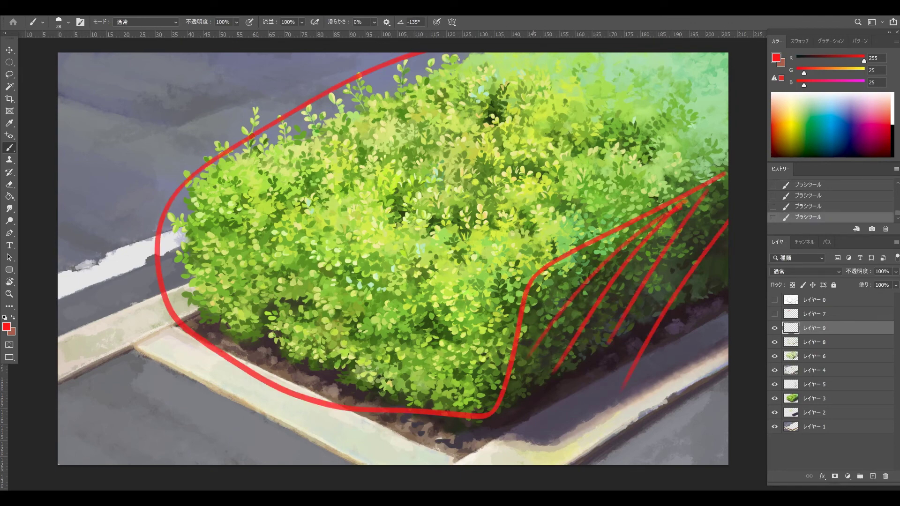
left_click_drag(605, 260, 513, 376)
Step: Undo the red hatching and the outline around the sunlit mass
key("ctrl+z")
key("ctrl+z")
key("ctrl+z")
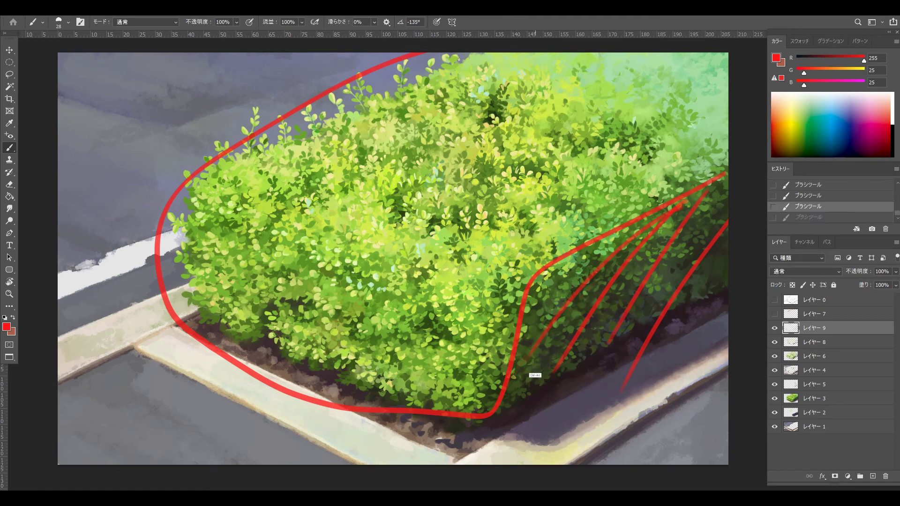
key("ctrl+z")
key("ctrl+z")
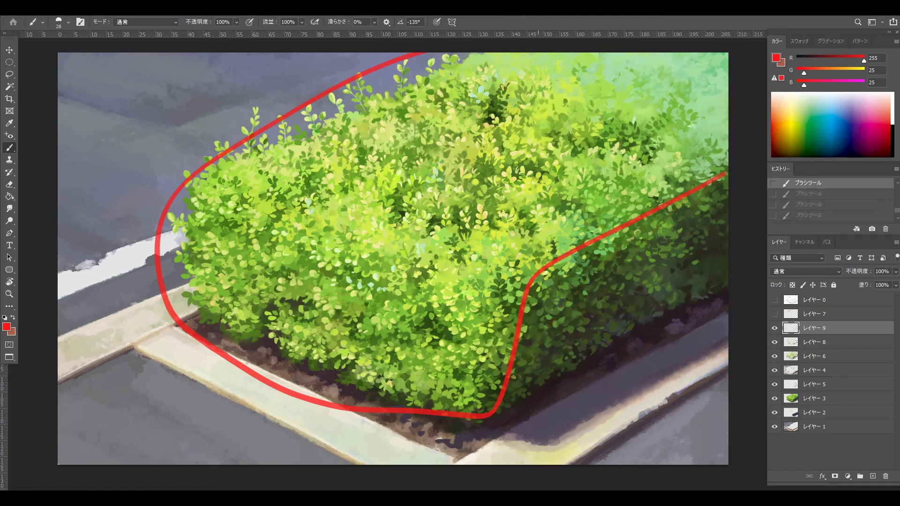
key("ctrl+z")
Step: Circle the shaded right face in red, mark it with a few slanted strokes, and undo all these marks
mouse_move(642, 323)
left_mouse_down()
mouse_move(721, 281)
mouse_move(498, 305)
mouse_move(723, 261)
mouse_move(507, 293)
left_mouse_up()
key("ctrl+z")
left_click_drag(553, 263, 528, 370)
left_click_drag(623, 230, 584, 351)
left_click_drag(682, 229, 643, 302)
key("ctrl+z")
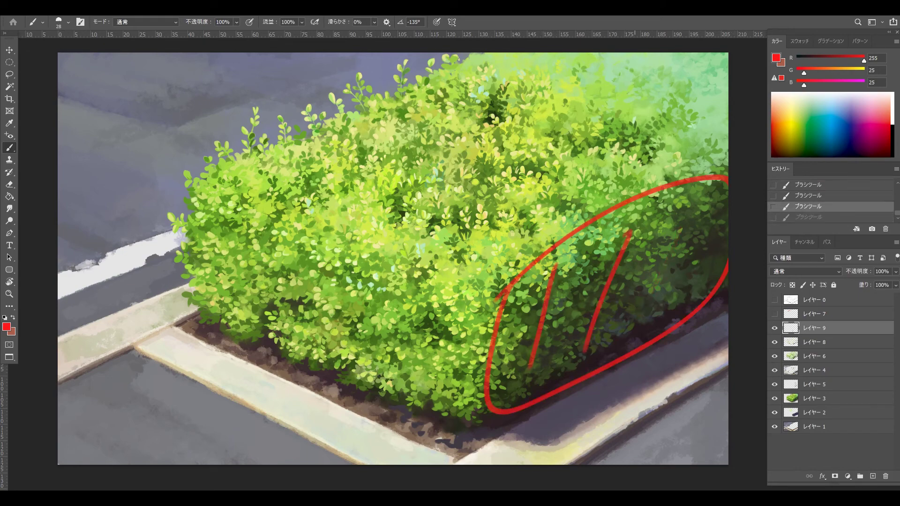
key("ctrl+z")
key("ctrl+z")
key("ctrl+z")
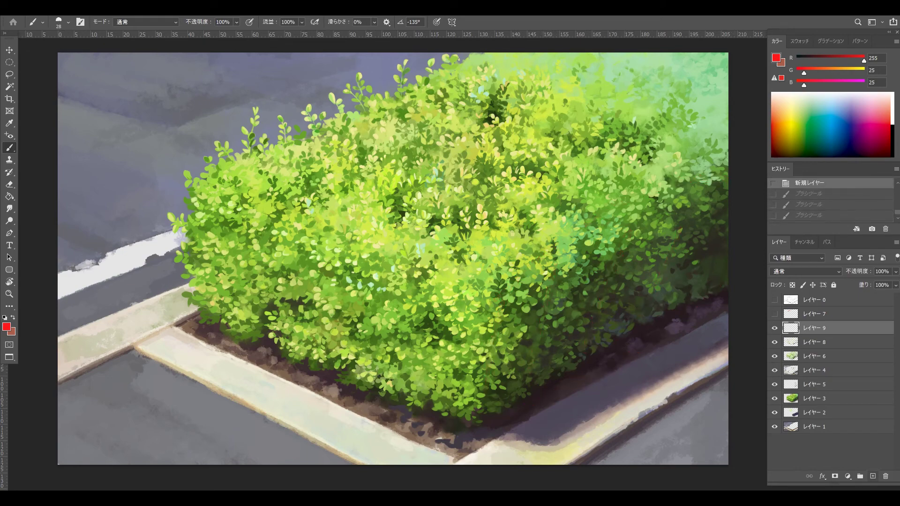
Step: Add a Curves adjustment layer and brighten the image strongly, raising a midtone point to input 118, output 195
left_click(848, 477)
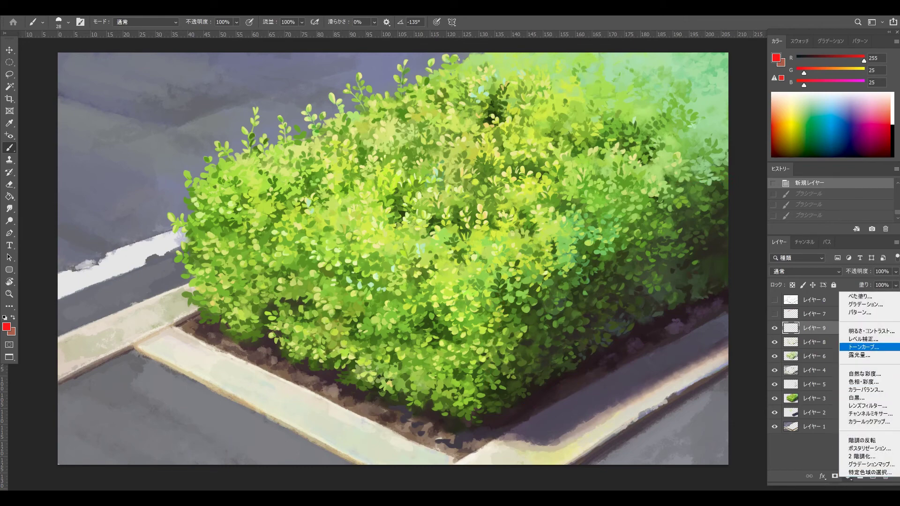
left_click(865, 347)
left_click_drag(737, 343, 725, 323)
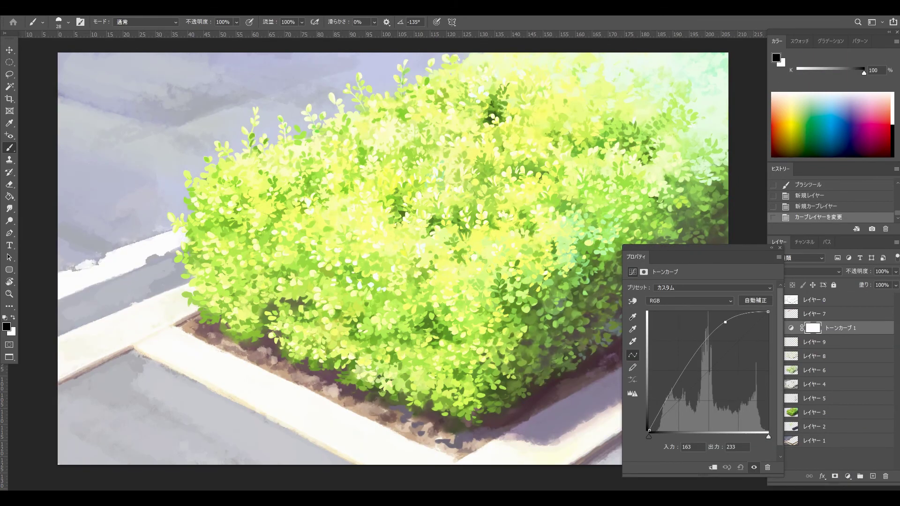
left_click_drag(687, 367, 664, 417)
left_click_drag(725, 324, 741, 312)
left_click(716, 350)
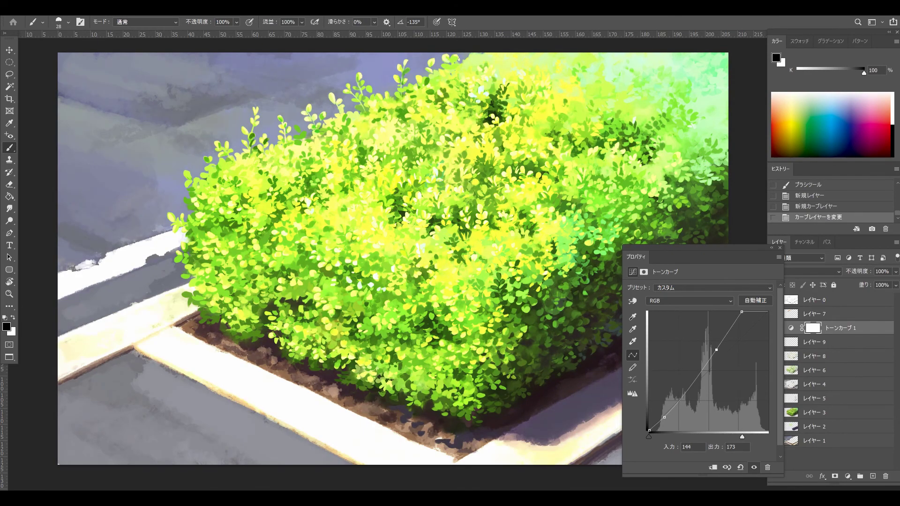
mouse_move(716, 350)
left_mouse_down()
mouse_move(708, 346)
mouse_move(694, 368)
mouse_move(689, 360)
mouse_move(705, 341)
left_mouse_up()
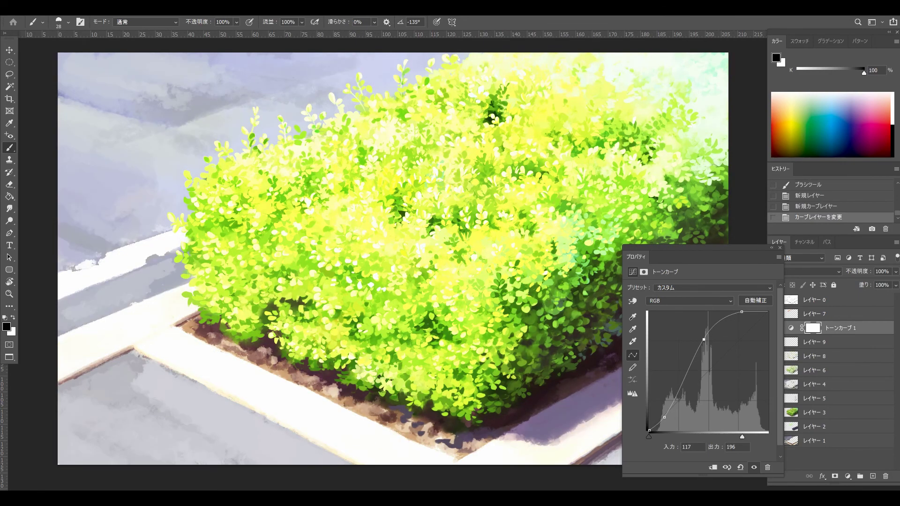
Step: Select レイヤー 7 and make it visible
key("ctrl+minus")
key("ctrl+minus")
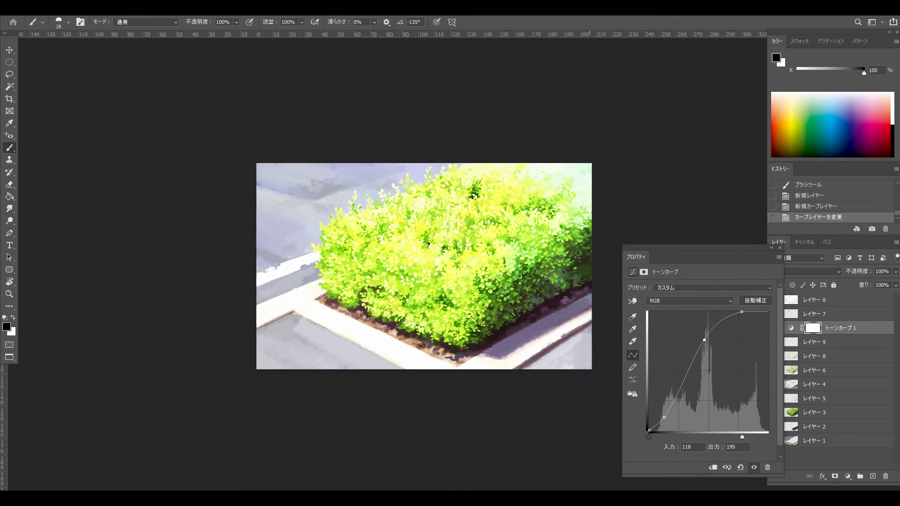
key("ctrl+plus")
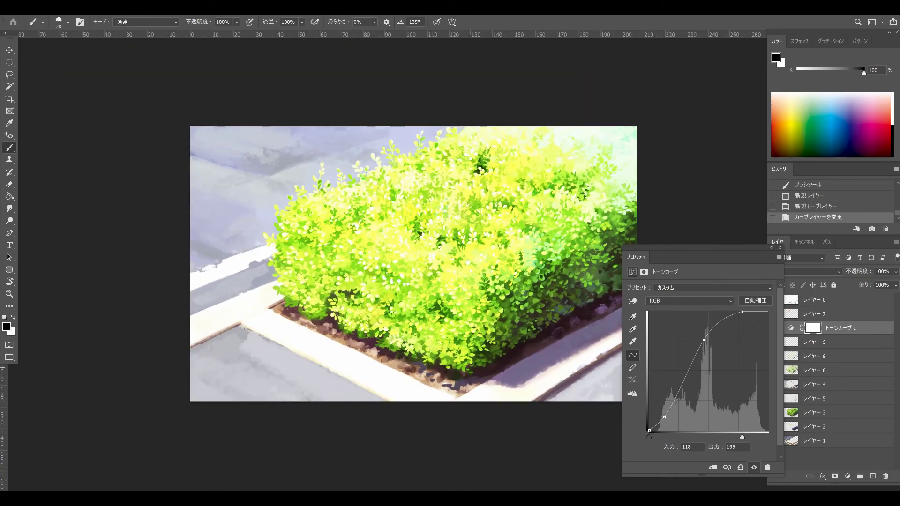
left_click(814, 314)
left_click(775, 314)
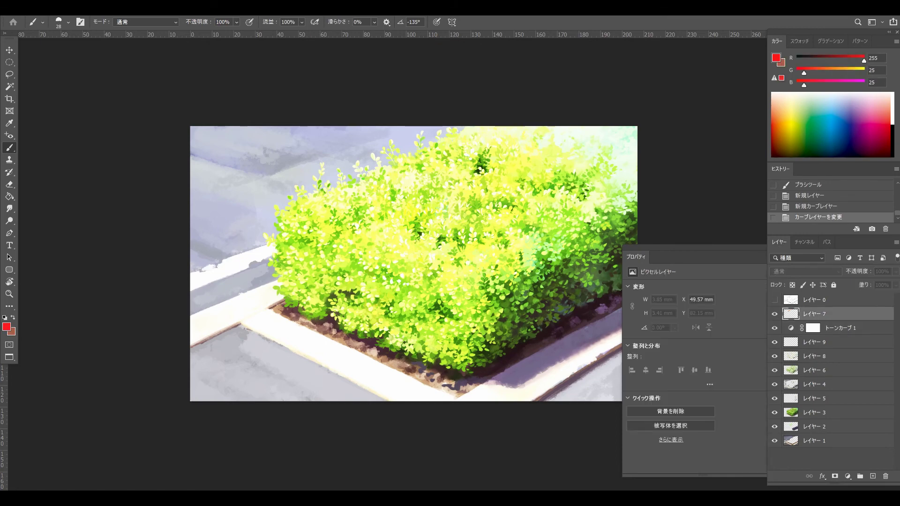
Step: Outline the hedge's bright mass in red, add long slanted strokes across it, and undo them all
mouse_move(500, 366)
left_mouse_down()
mouse_move(464, 340)
mouse_move(635, 216)
mouse_move(453, 362)
mouse_move(637, 208)
mouse_move(319, 364)
mouse_move(353, 126)
mouse_move(627, 175)
left_mouse_up()
key("ctrl+z")
left_click_drag(391, 155, 306, 348)
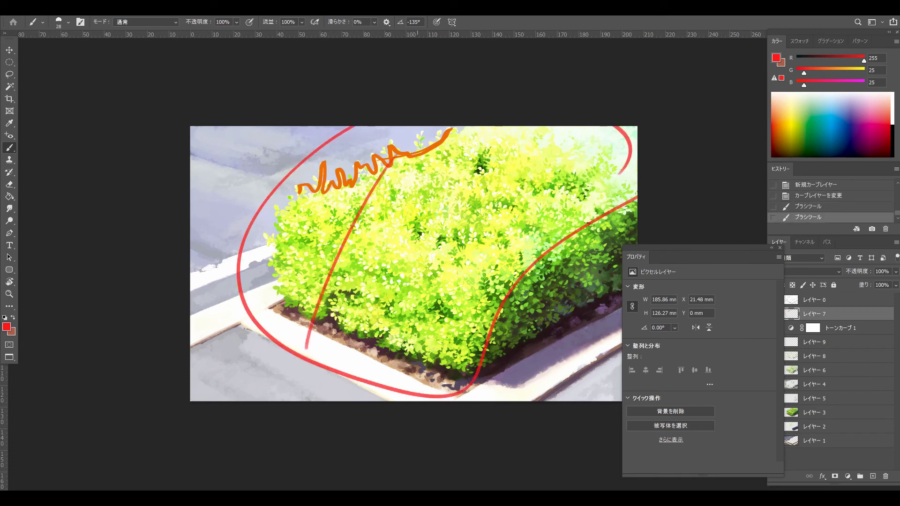
left_click_drag(467, 150, 378, 359)
left_click_drag(585, 138, 434, 380)
key("ctrl+z")
key("ctrl+z")
key("ctrl+z")
key("ctrl+z")
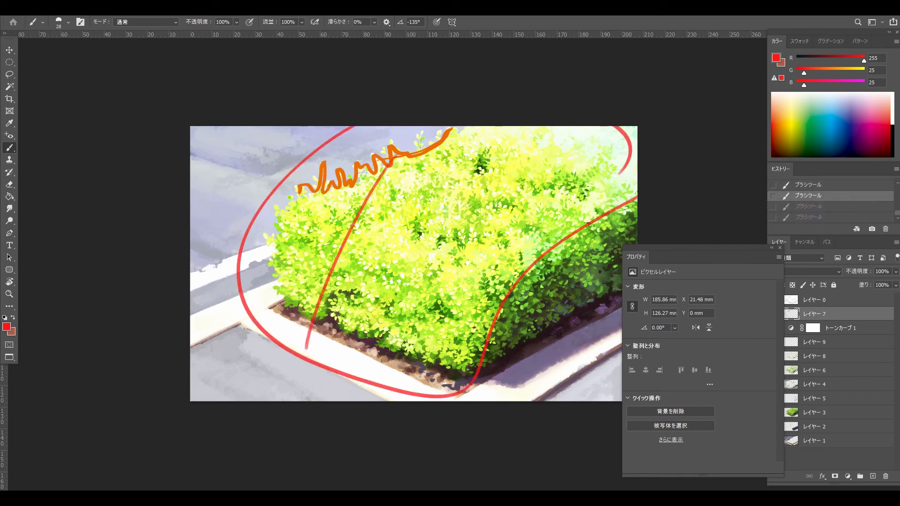
Step: Delete the Curves adjustment layer
left_click(841, 328)
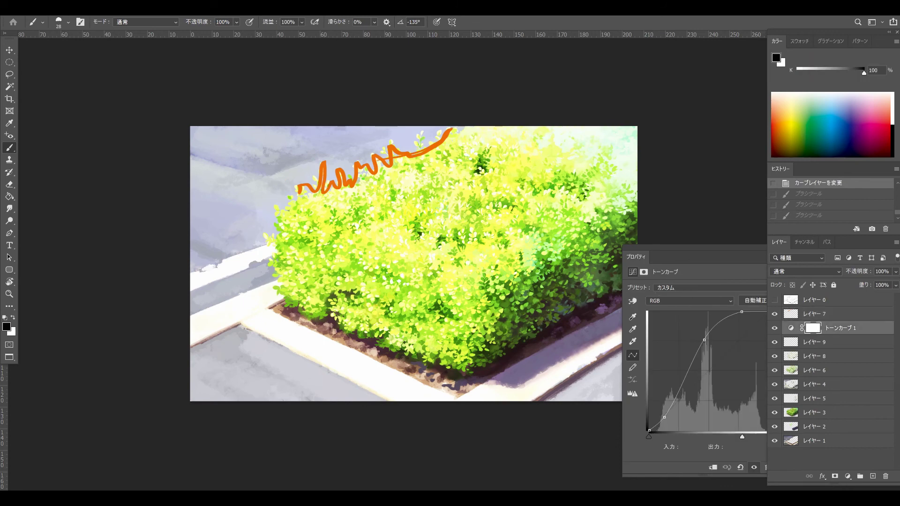
left_click_drag(840, 328, 886, 476)
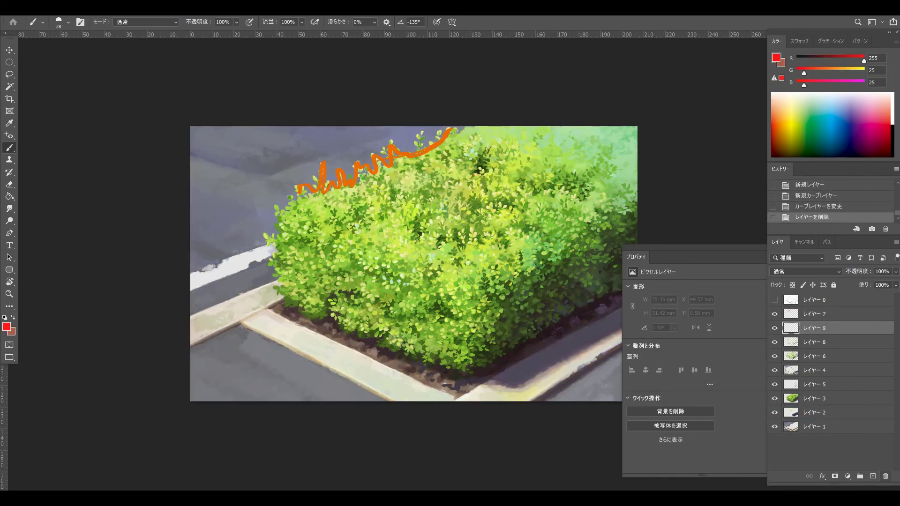
Step: On レイヤー 9, paint sampled dark green across the middle of the shaded right face with a 41 px brush
left_click_drag(609, 263, 569, 280)
left_click(693, 248)
left_click(565, 277, "alt")
key("ctrl+z")
left_click_drag(564, 274, 565, 275)
left_click_drag(558, 270, 570, 271)
mouse_move(568, 272)
left_mouse_down()
mouse_move(557, 263)
mouse_move(551, 275)
left_mouse_up()
left_click_drag(551, 272, 545, 278)
left_click_drag(544, 277, 529, 290)
left_click_drag(518, 294, 516, 298)
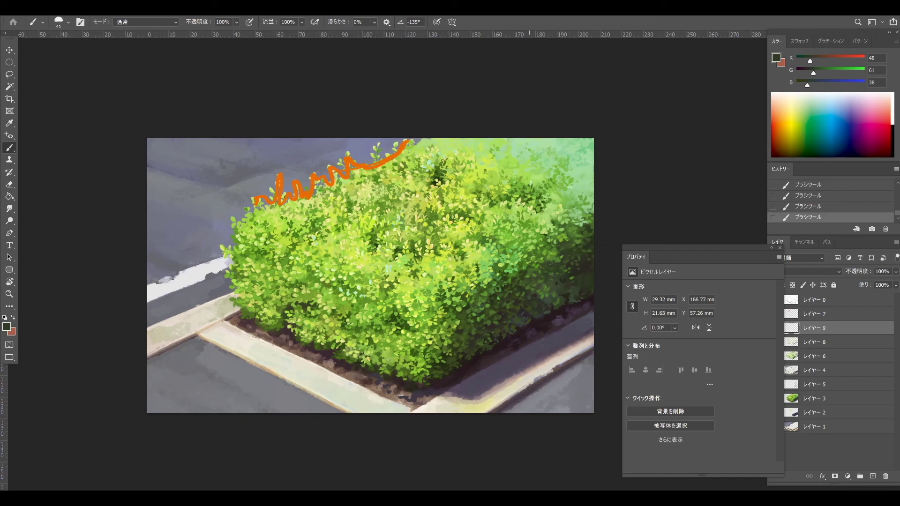
Step: Add a new layer above レイヤー 9 and move the Properties panel clear of the layer list
left_click(872, 477)
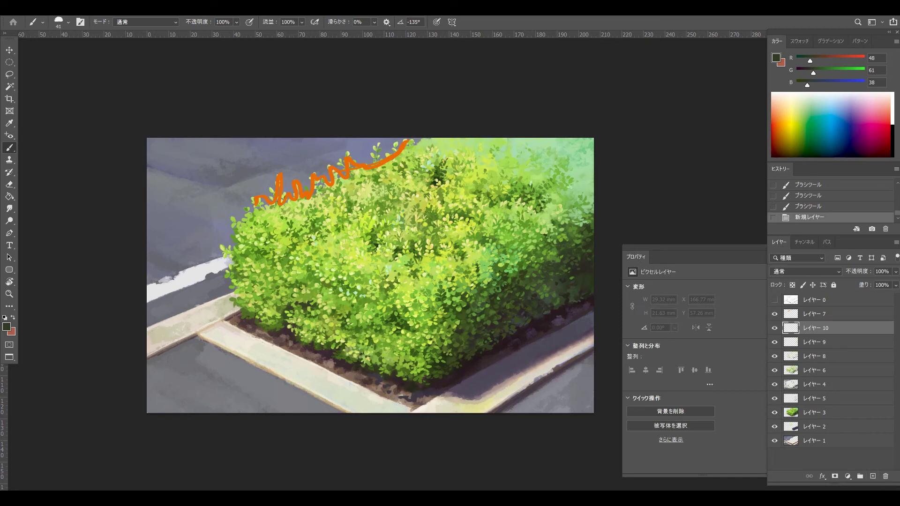
left_click_drag(778, 251, 727, 88)
key("F5")
key("F5")
key("F5")
key("F5")
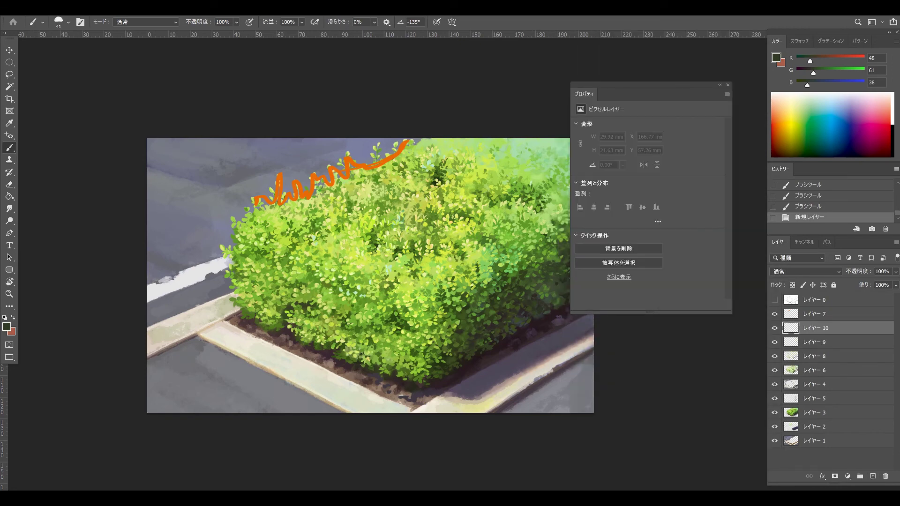
Step: Close the Properties panel and switch to the soft round brush preset ソフト円 100 3
left_click(728, 85)
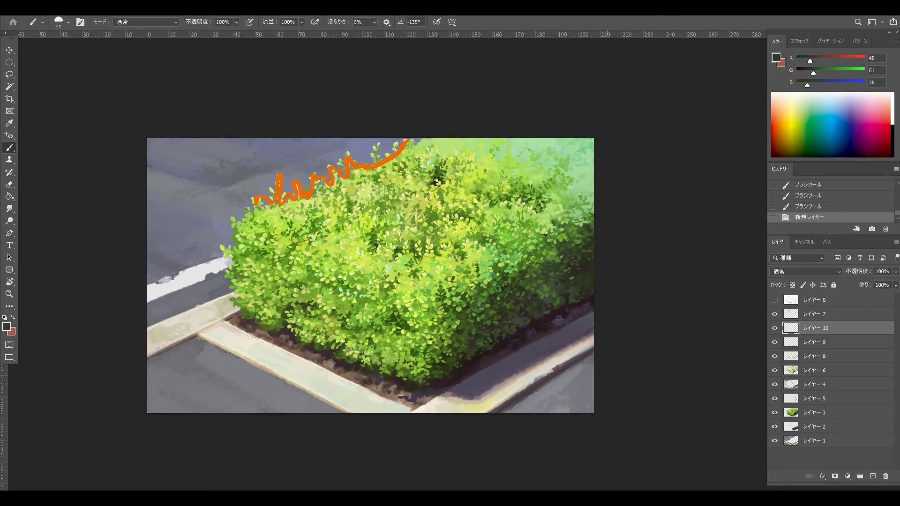
key("F5")
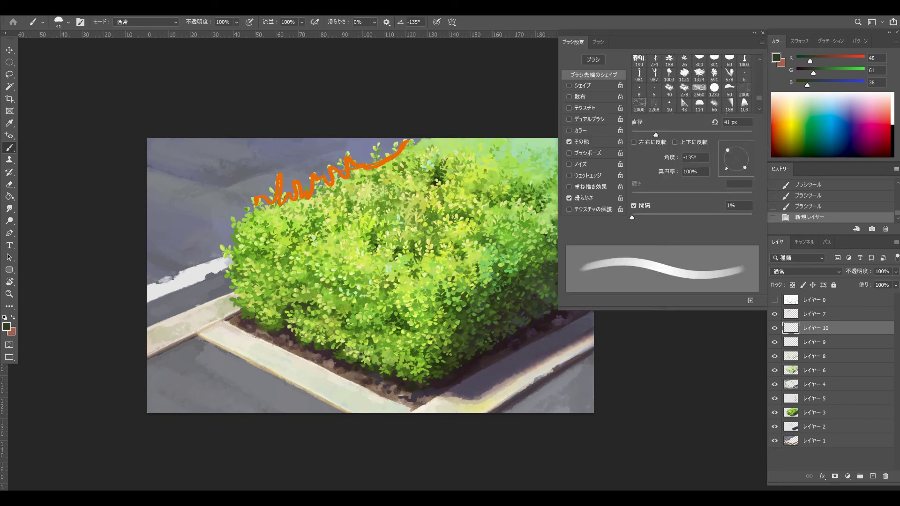
left_click(598, 42)
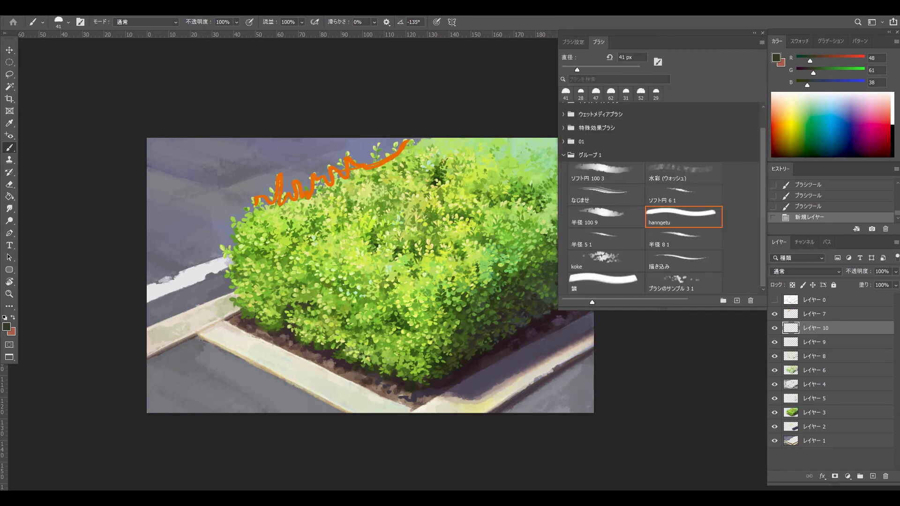
left_click(606, 173)
left_click(573, 42)
key("F5")
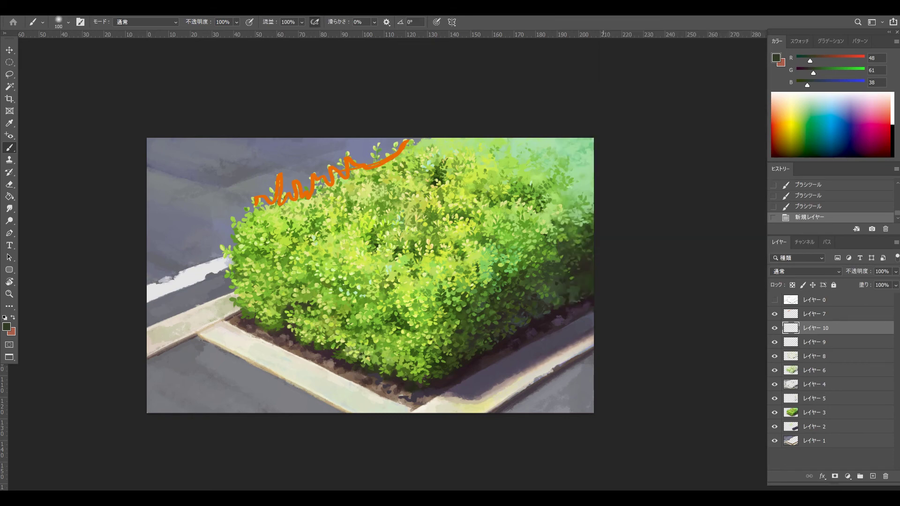
Step: On レイヤー 10, darken the lower part of the hedge's shaded right face with sampled dark soil brown and a 297 px brush
left_click_drag(564, 308, 583, 305)
left_click(562, 309, "alt")
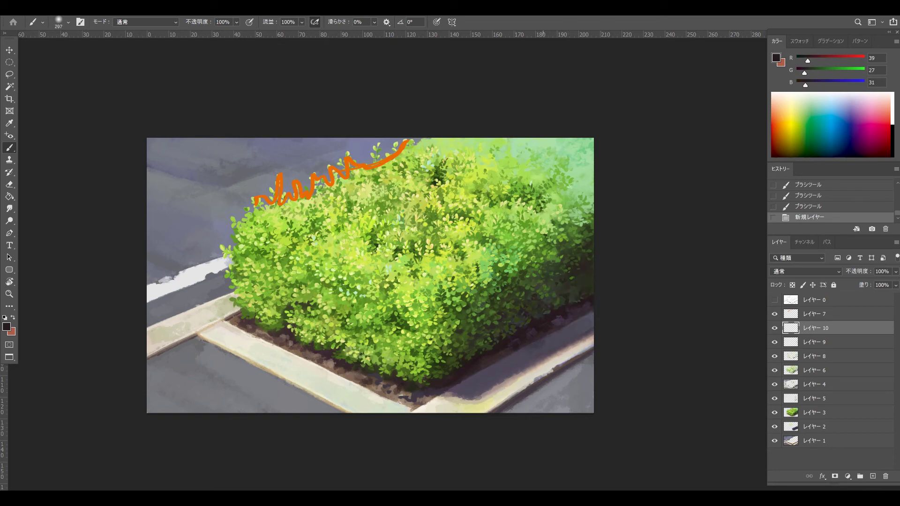
mouse_move(544, 336)
left_mouse_down()
mouse_move(580, 322)
mouse_move(539, 345)
mouse_move(569, 300)
mouse_move(596, 291)
left_mouse_up()
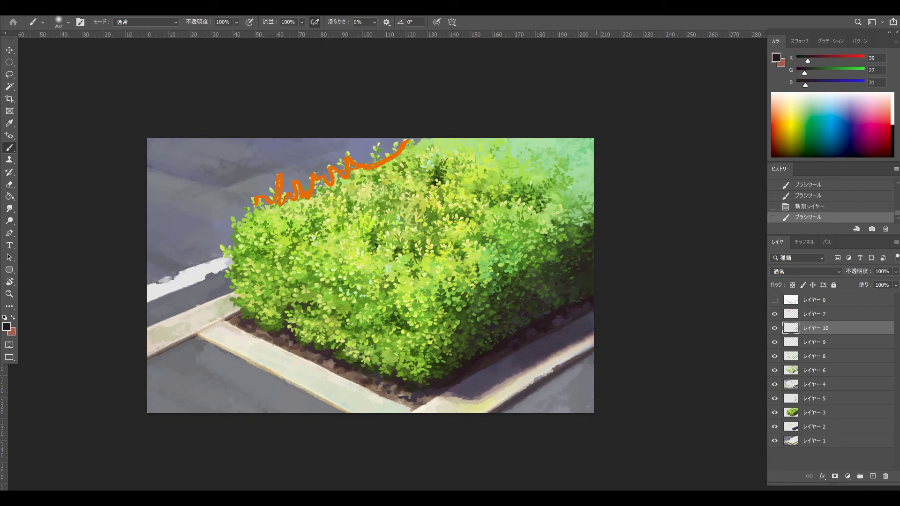
left_click_drag(458, 375, 546, 323)
left_click_drag(492, 283, 553, 253)
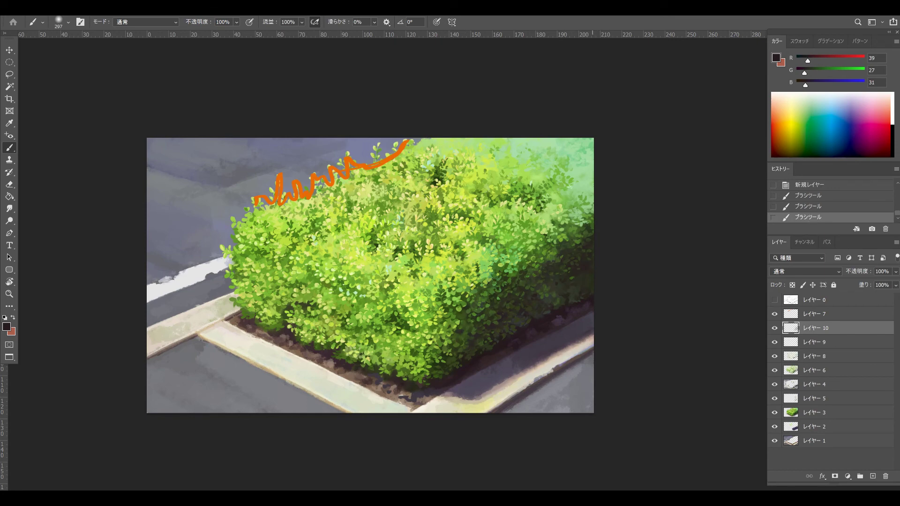
key("ctrl+z")
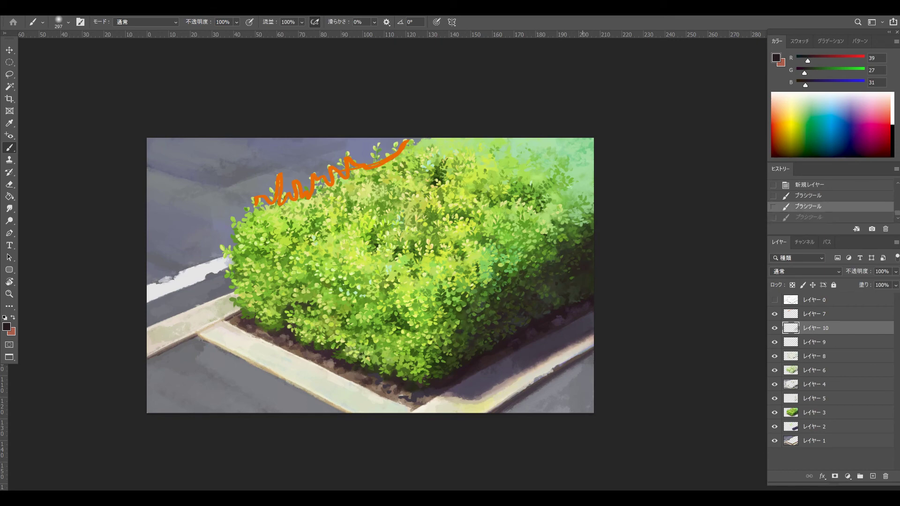
key("ctrl+shift+z")
Step: Refine the shaded right face with sampled dark tones, reducing the brush from 190 to 82 px and undoing the last stroke
right_click(558, 279, "alt")
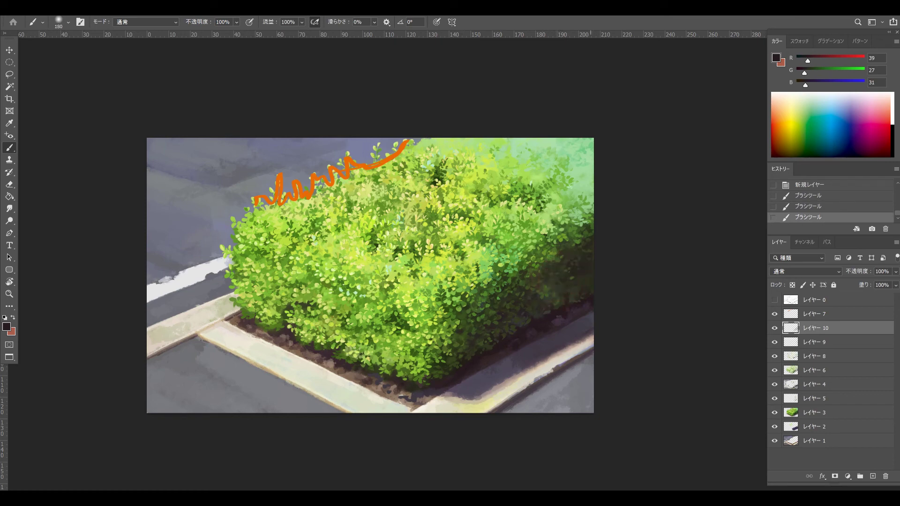
key("ctrl+z")
right_click(582, 282, "alt")
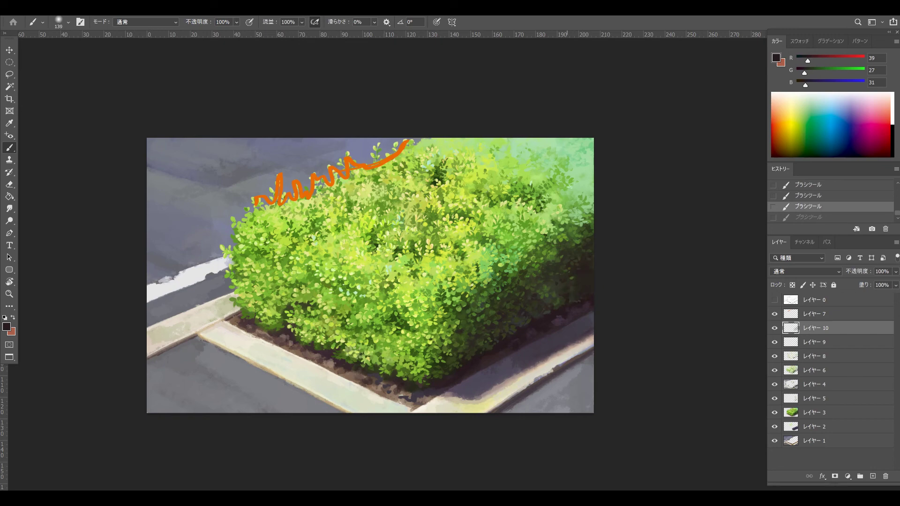
key("ctrl+shift+z")
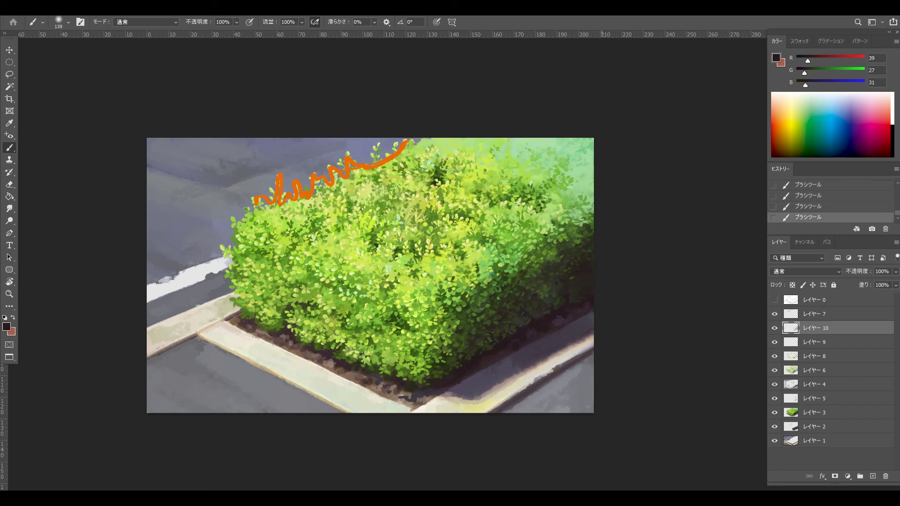
right_click(528, 305, "alt")
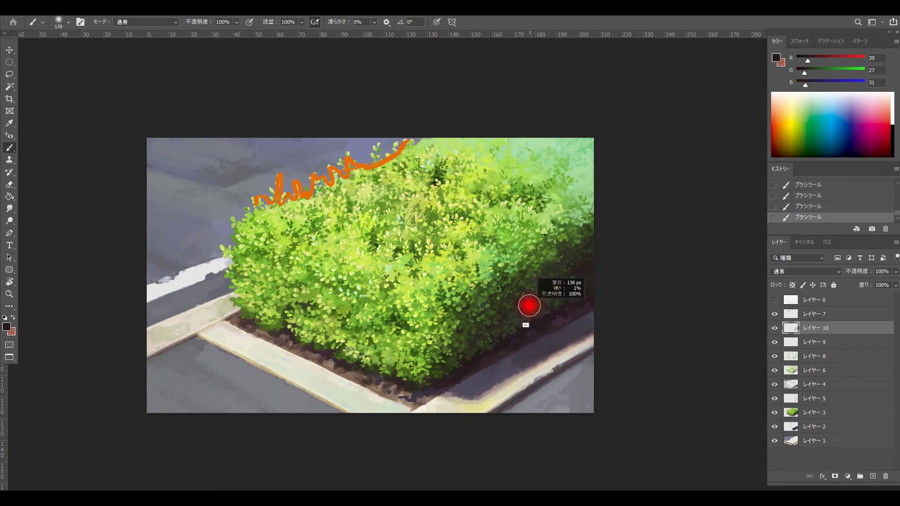
left_click(577, 268, "alt")
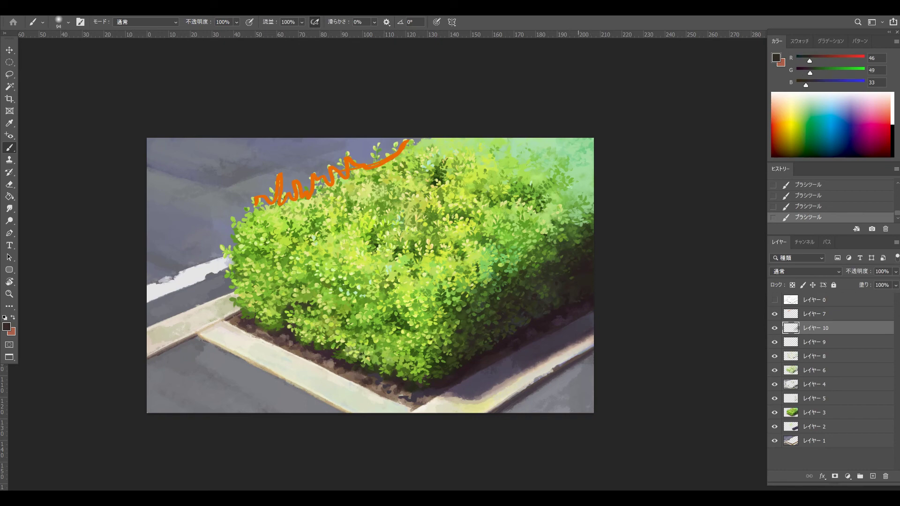
left_click(492, 299, "alt")
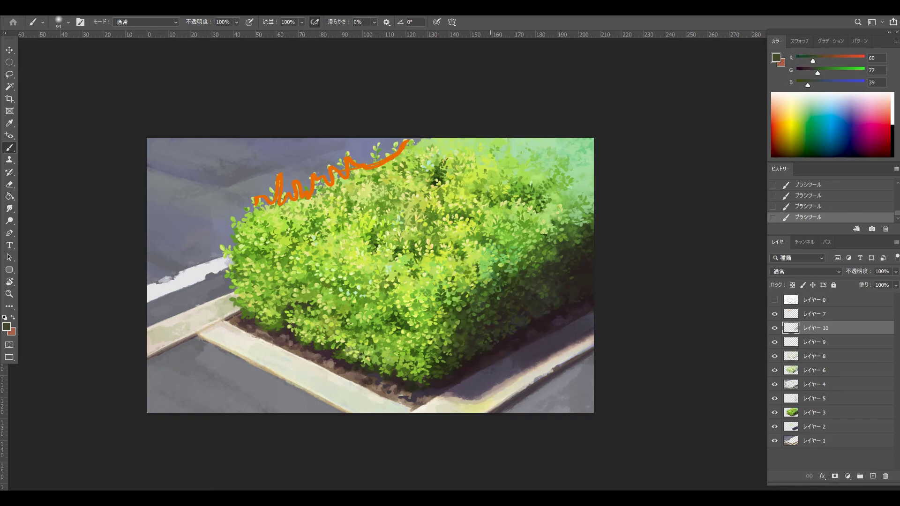
key("ctrl+z")
right_click(506, 310, "alt")
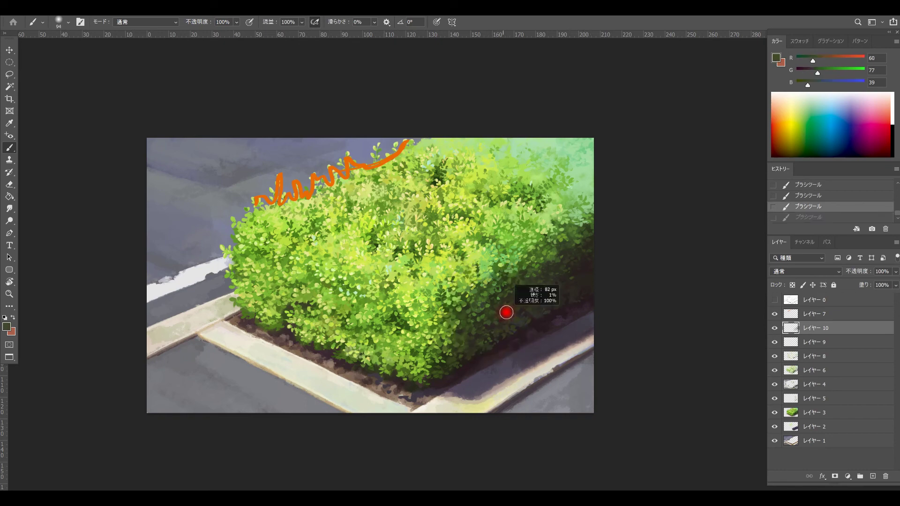
Step: Delete レイヤー 7, which holds the orange outline along the hedge's upper edge
key("ctrl+plus")
scroll(458, 274, "up", 2)
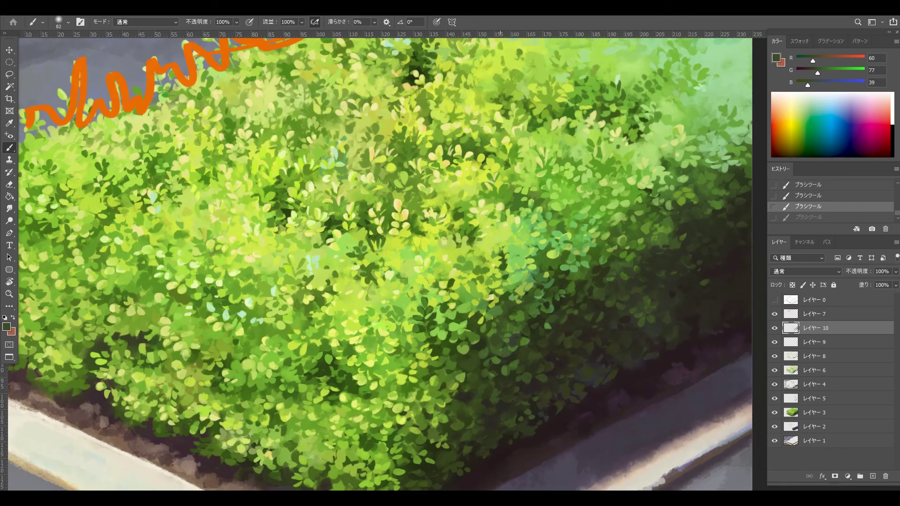
scroll(458, 274, "down", 2)
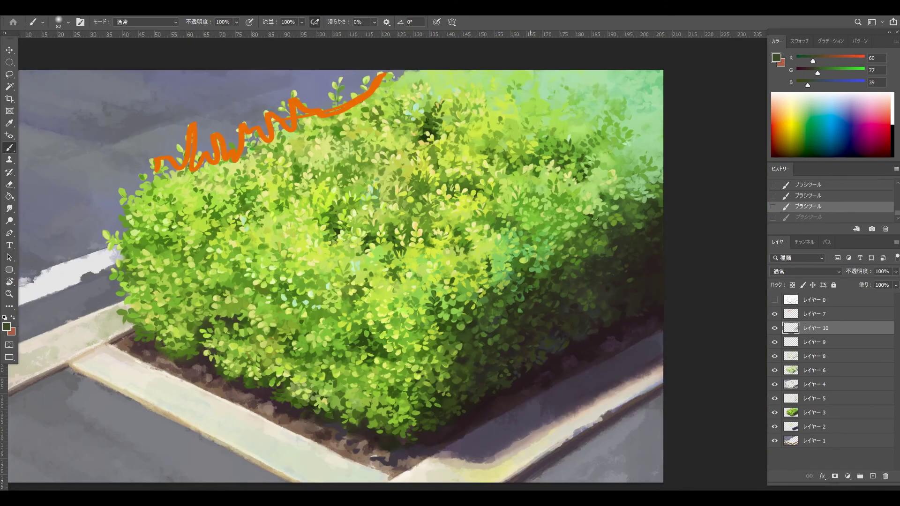
left_click_drag(525, 282, 565, 252)
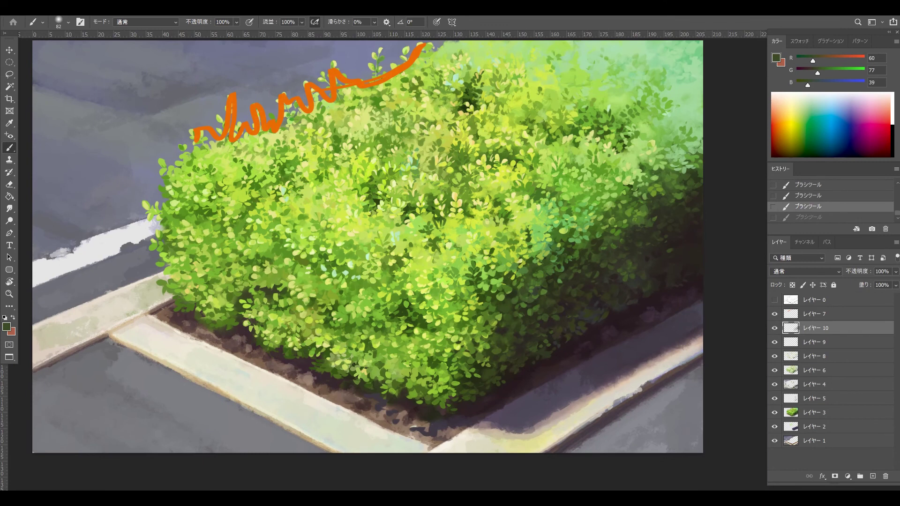
left_click(774, 314)
left_click_drag(824, 314, 885, 476)
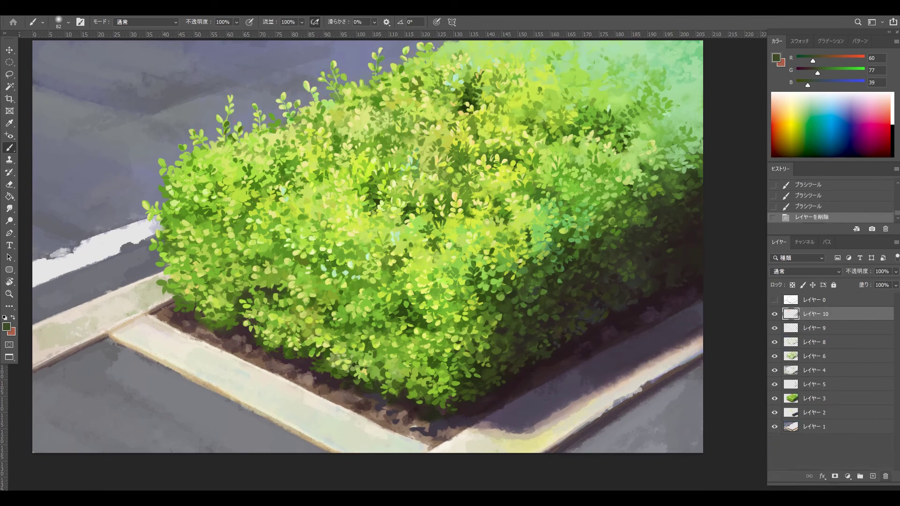
Step: On レイヤー 10, soften leaf detail near the hedge's front corner with sampled dark green and a 45 px brush
left_click_drag(539, 304, 529, 306)
left_click(543, 310, "alt")
left_click(537, 321, "alt")
left_click_drag(501, 313, 496, 318)
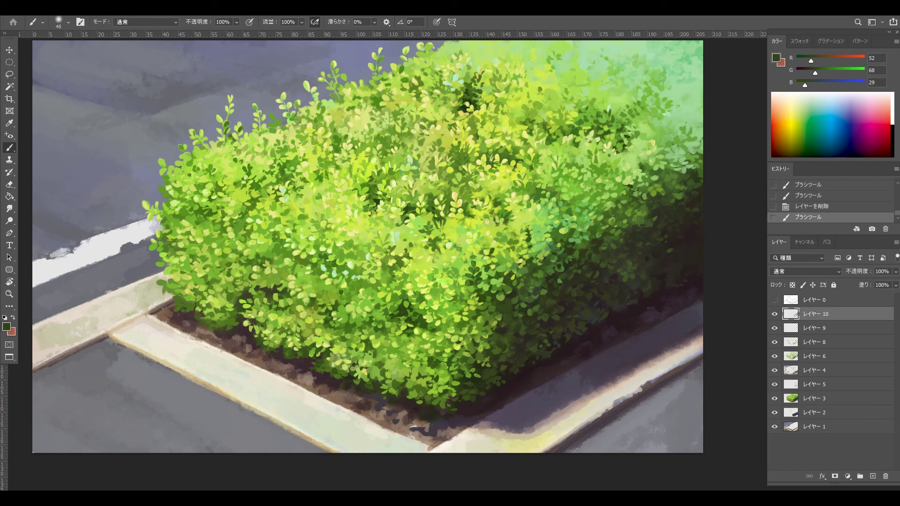
Step: Add a new layer above レイヤー 10 and set its blend mode to Soft Light (ソフトライト)
left_click(873, 476)
left_click(804, 271)
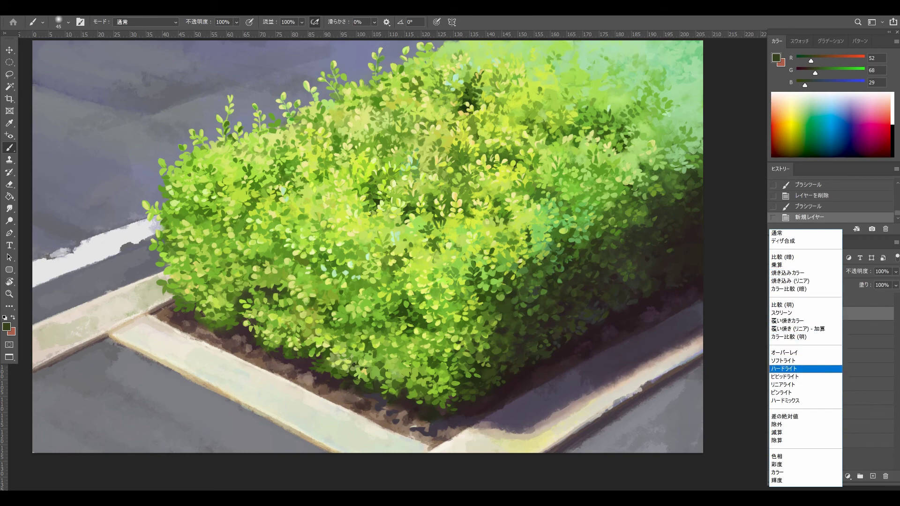
left_click(783, 368)
left_click_drag(594, 294, 625, 293)
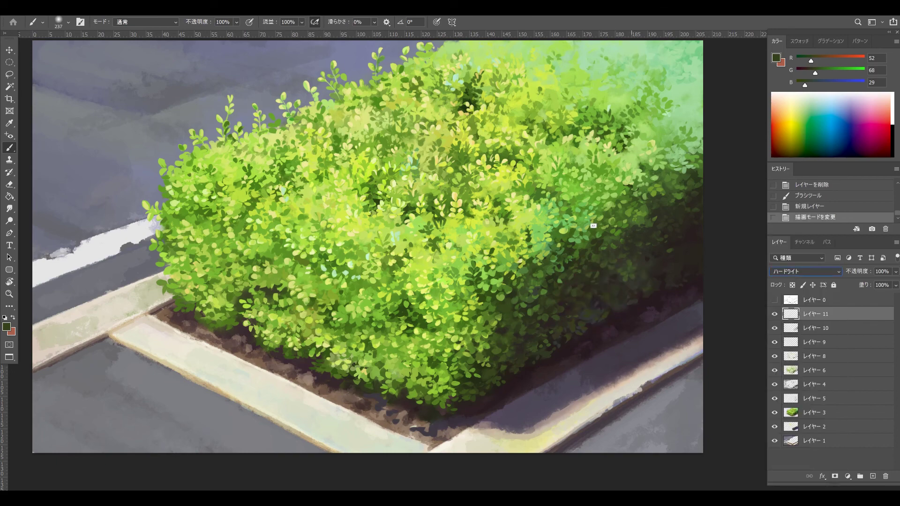
left_click(806, 271)
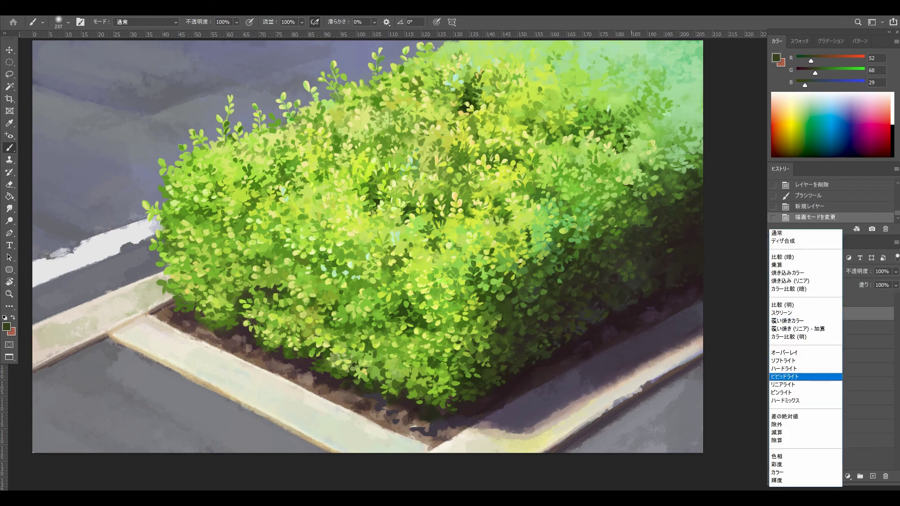
left_click(782, 361)
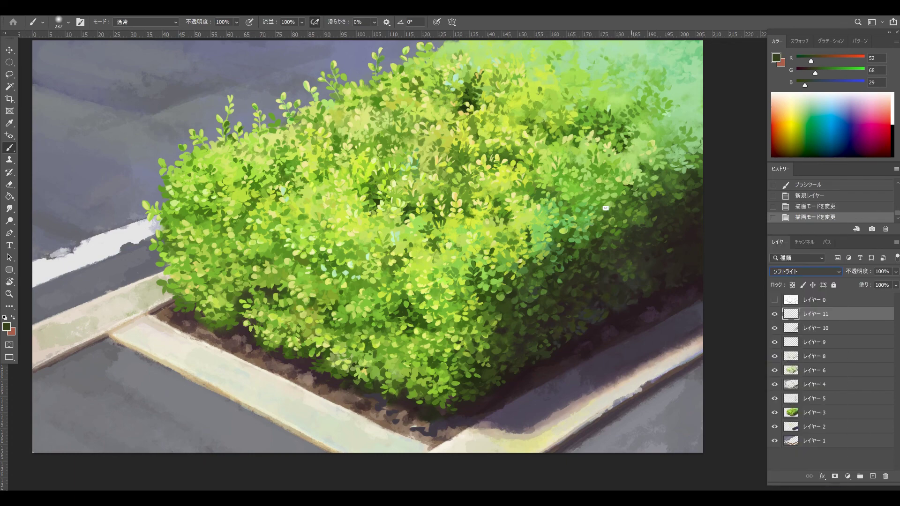
Step: On レイヤー 11, glaze sampled leaf green across the shaded right face with a 343 px brush
left_click(605, 208, "alt")
left_click_drag(602, 211, 660, 241)
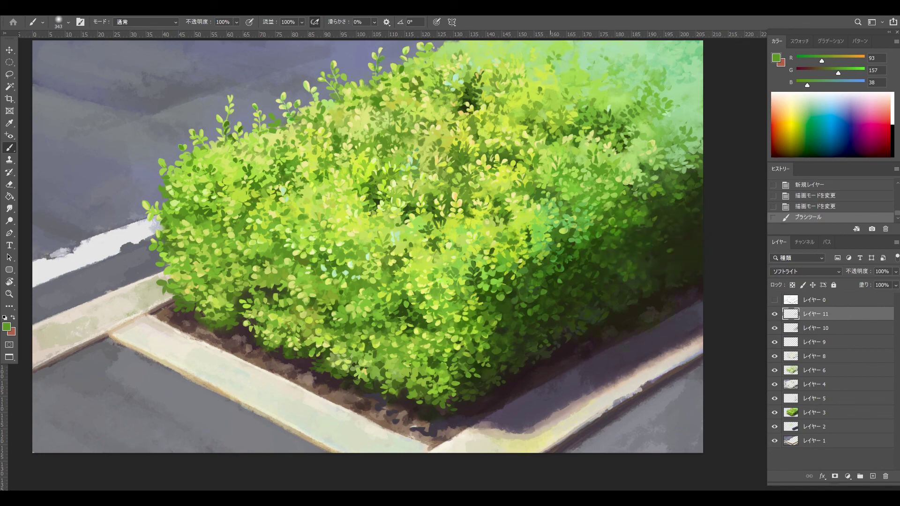
left_click_drag(553, 262, 658, 206)
left_click_drag(555, 272, 657, 225)
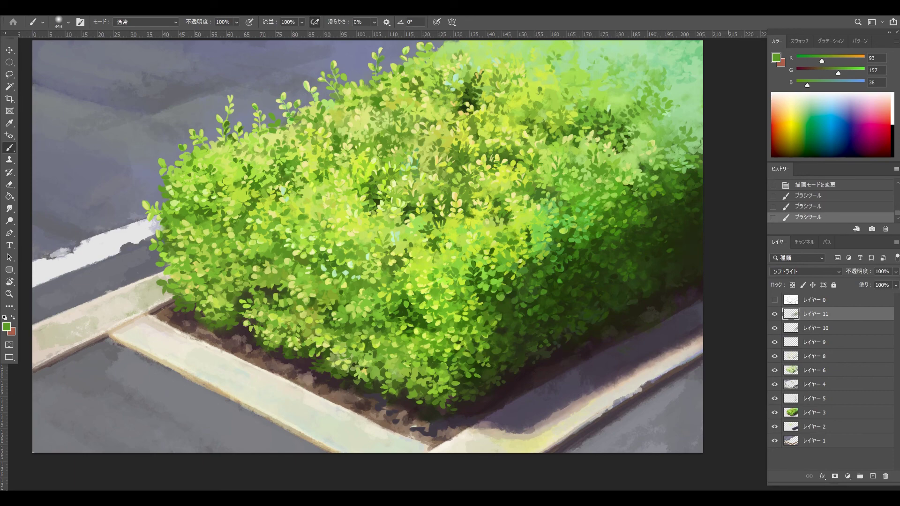
Step: Open Hue/Saturation for レイヤー 11 and try hue shifts between -34 and +42 on the green glaze
key("ctrl+u")
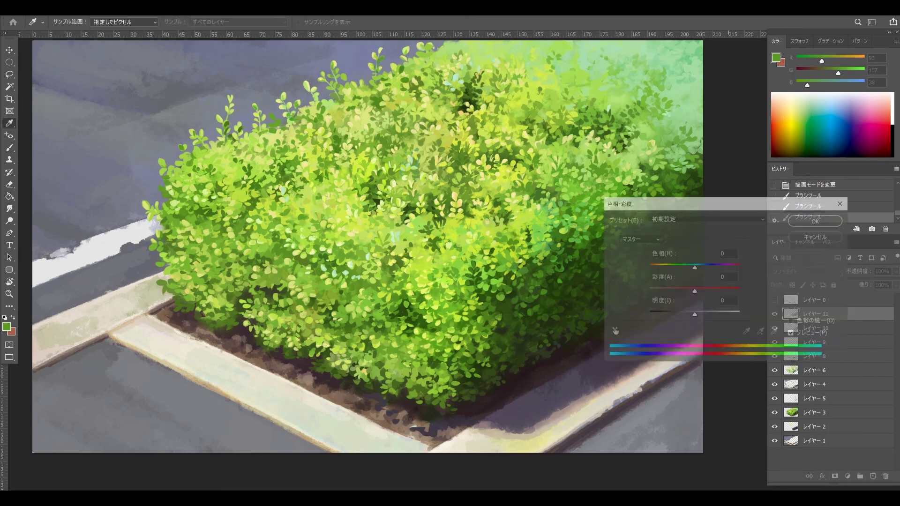
left_click_drag(694, 267, 679, 267)
left_click_drag(694, 203, 299, 23)
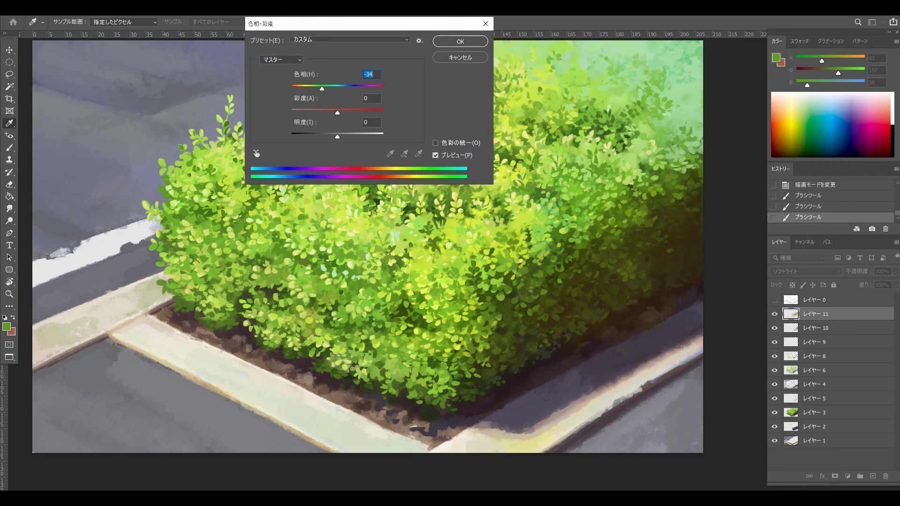
type("-28")
key("Up")
key("Up")
key("Up")
key("Up")
key("Up")
key("Up")
key("Up")
key("Up")
key("Up")
key("Up")
key("Up")
key("Up")
key("Up")
key("Up")
key("Up")
key("Up")
key("Up")
key("Up")
key("Up")
key("Up")
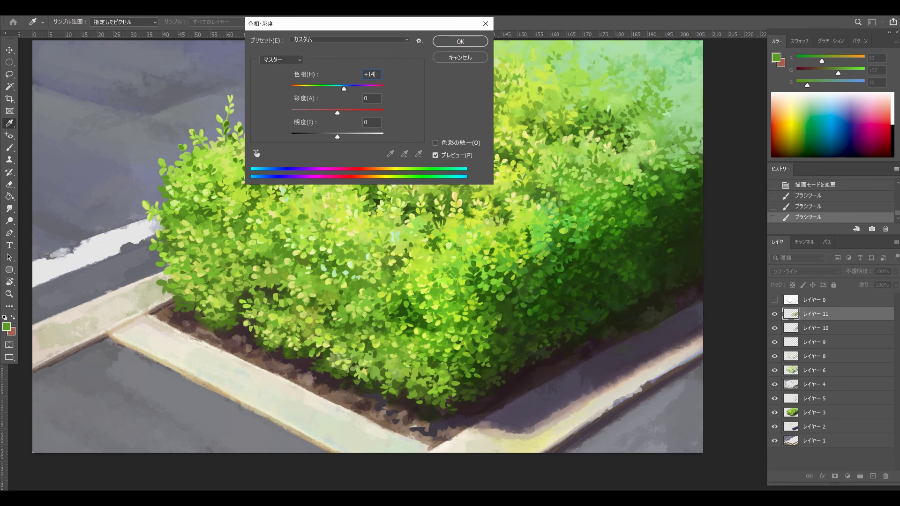
key("Up")
key("Up")
key("Up")
key("Up")
key("Up")
key("Up")
key("Up")
key("Up")
key("Up")
key("Up")
key("Up")
key("Up")
key("Up")
key("Up")
key("Up")
key("Up")
key("Up")
key("Up")
key("Up")
key("Up")
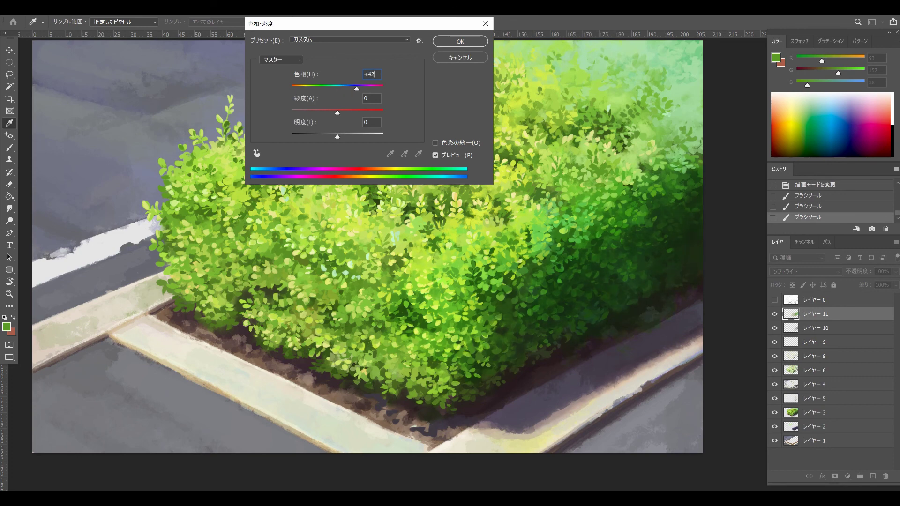
key("Down")
key("Down")
key("Down")
key("Down")
key("Down")
key("Down")
key("Down")
key("Down")
key("Down")
key("Down")
key("Down")
key("Down")
key("Down")
key("Down")
key("Down")
key("Down")
key("Down")
key("Down")
key("Down")
key("Down")
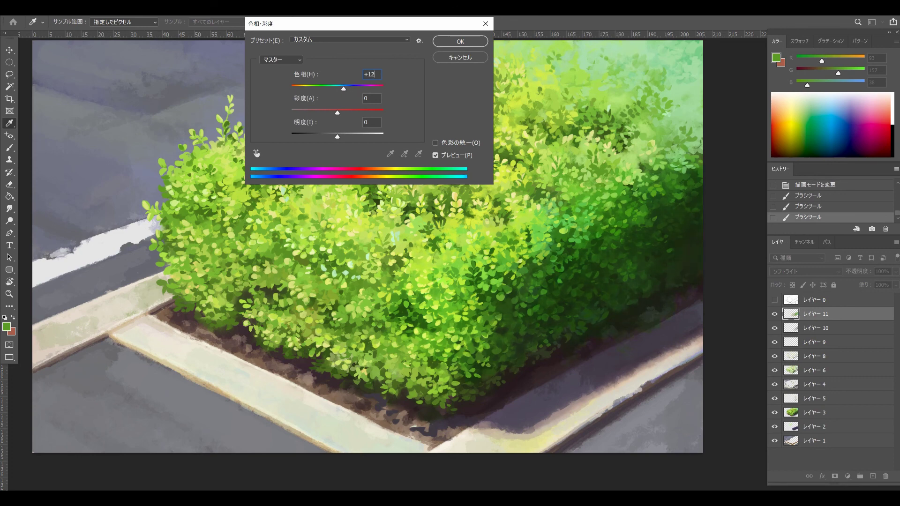
key("Up")
key("Up")
key("Up")
key("Up")
key("Up")
key("Up")
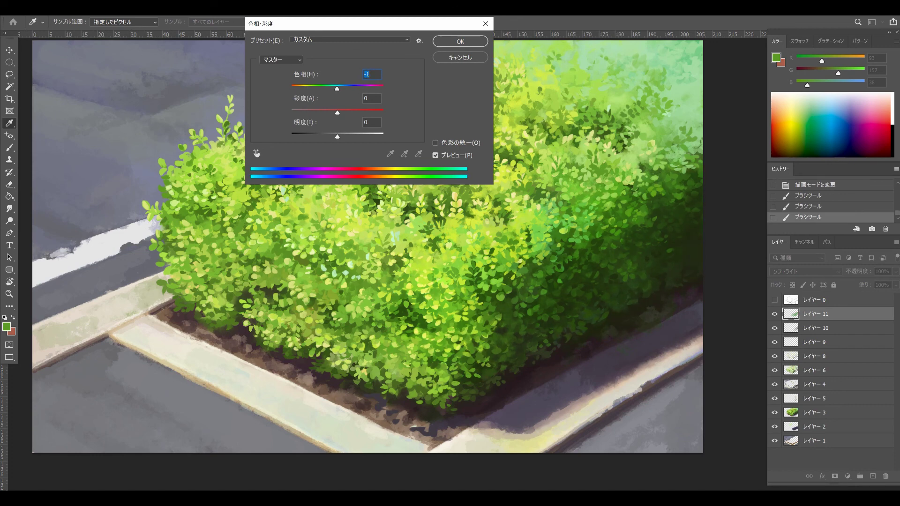
Step: Try saturation -55 with hue +14, readjust the glaze's color, and apply the Hue/Saturation change to レイヤー 11
left_click_drag(337, 113, 343, 89)
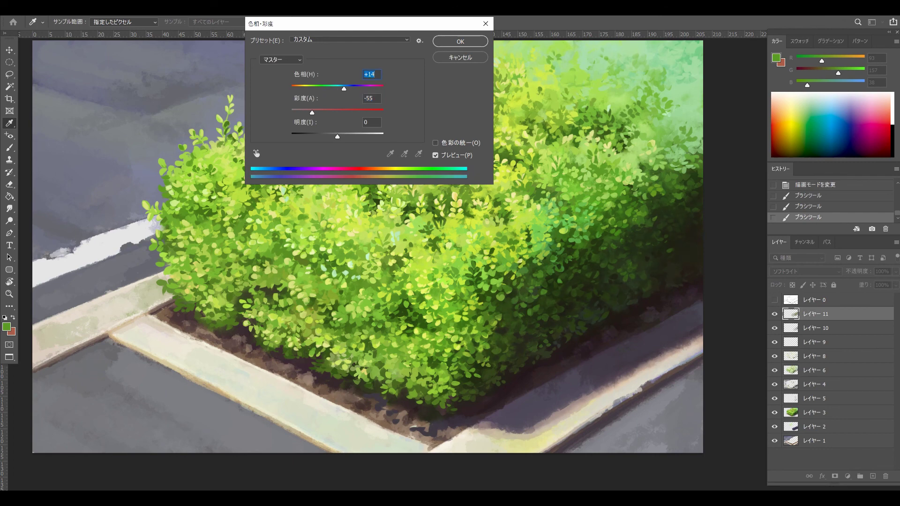
mouse_move(337, 136)
left_mouse_down()
mouse_move(353, 137)
mouse_move(337, 137)
left_mouse_up()
left_click_drag(344, 89, 320, 112)
key("Return")
Step: Pick muted purple #836293 and glaze it over the far end of the hedge's shaded face on レイヤー 11, toggling the stroke to compare
key("b")
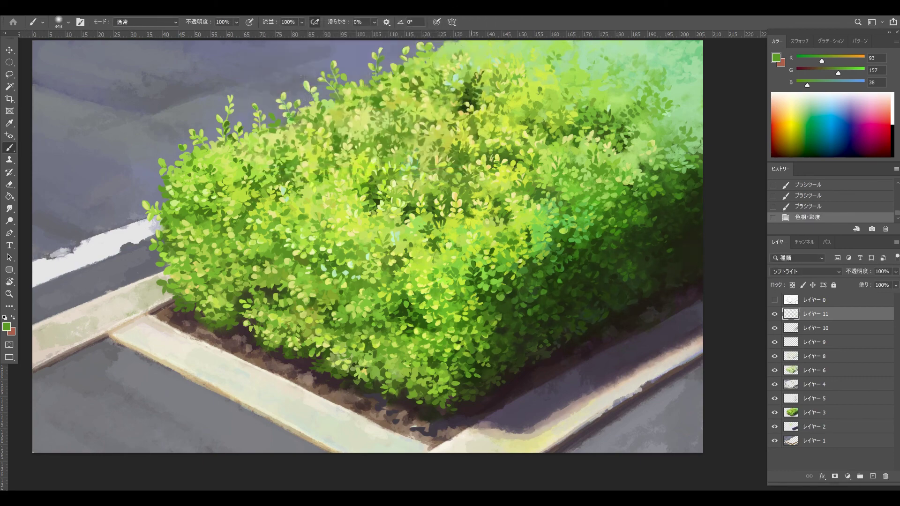
key("F5")
left_click(569, 119)
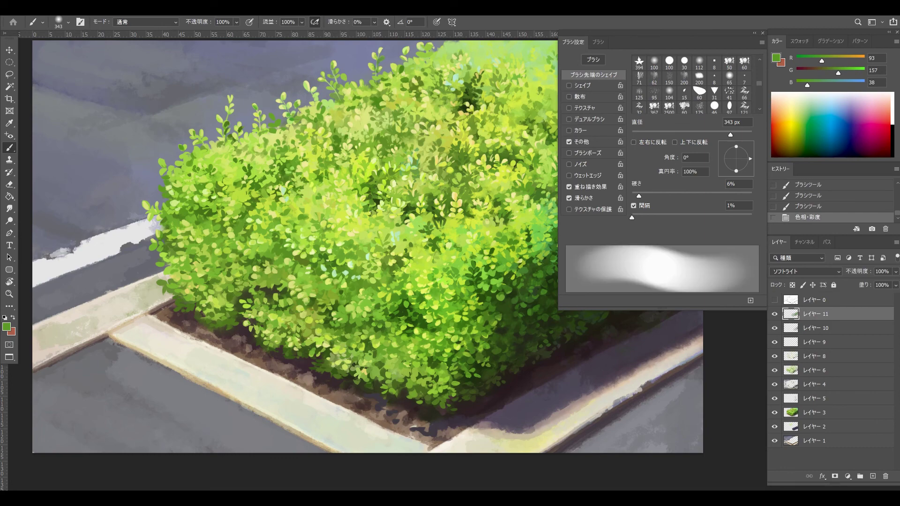
left_click(6, 327)
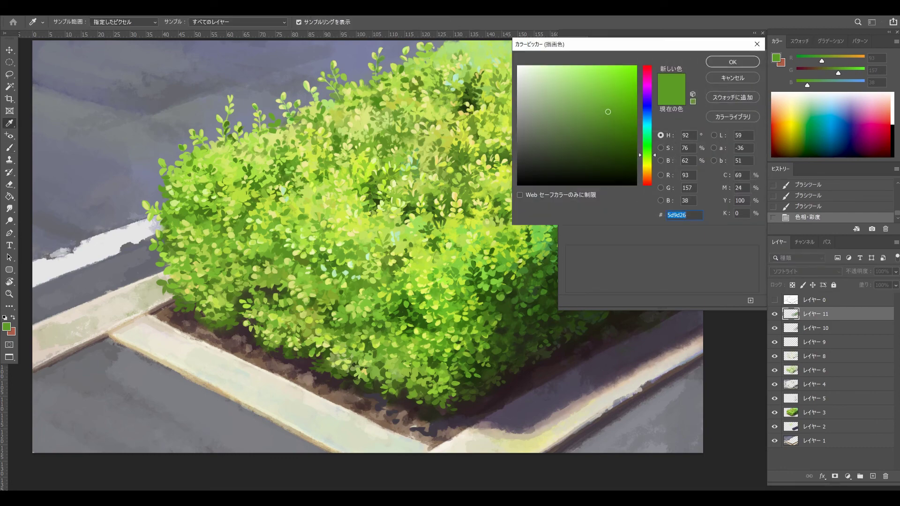
mouse_move(647, 155)
left_mouse_down()
mouse_move(648, 93)
mouse_move(568, 121)
mouse_move(557, 116)
left_mouse_up()
left_click(595, 89)
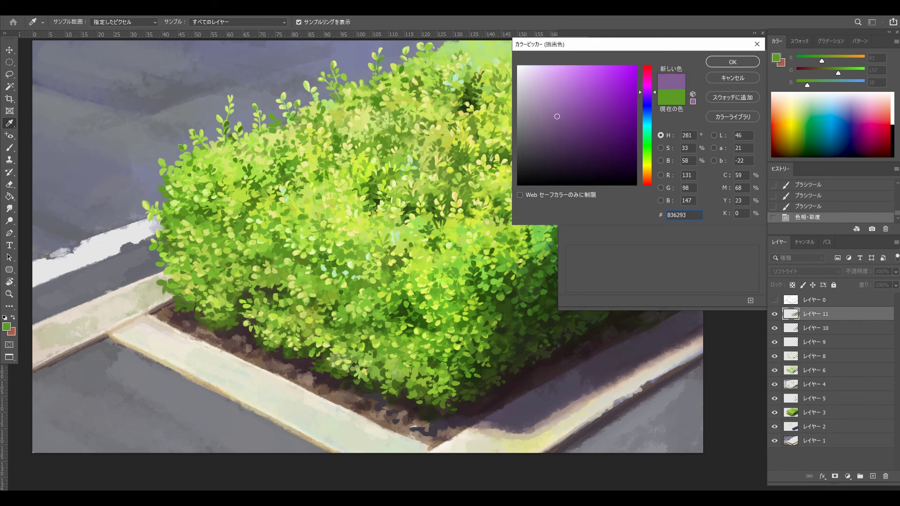
left_click(727, 62)
key("F5")
left_click_drag(702, 285, 694, 292)
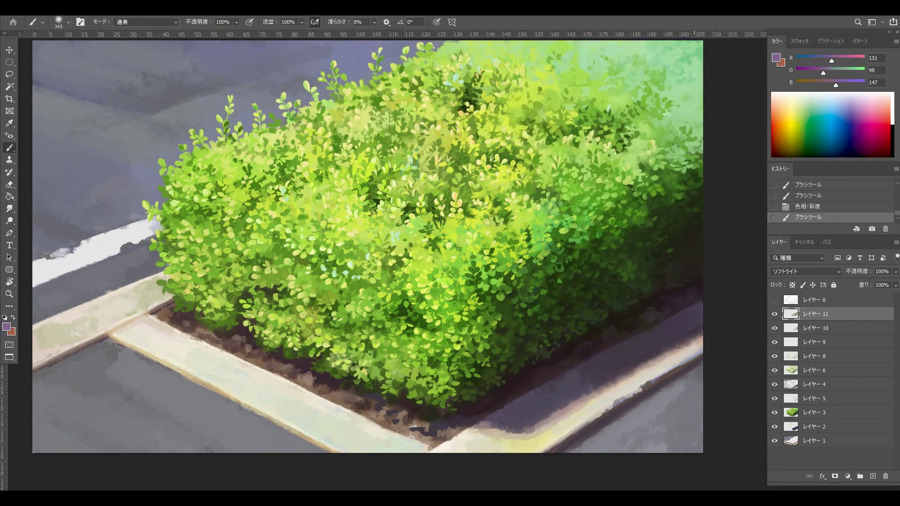
key("ctrl+z")
key("ctrl+shift+z")
Step: Set the paint color to RGB 131, 192, 147 and glaze it along the shaded face's lower edge, toggling the stroke to compare
left_click_drag(823, 73, 848, 73)
left_click_drag(658, 282, 652, 285)
key("ctrl+z")
key("ctrl+shift+z")
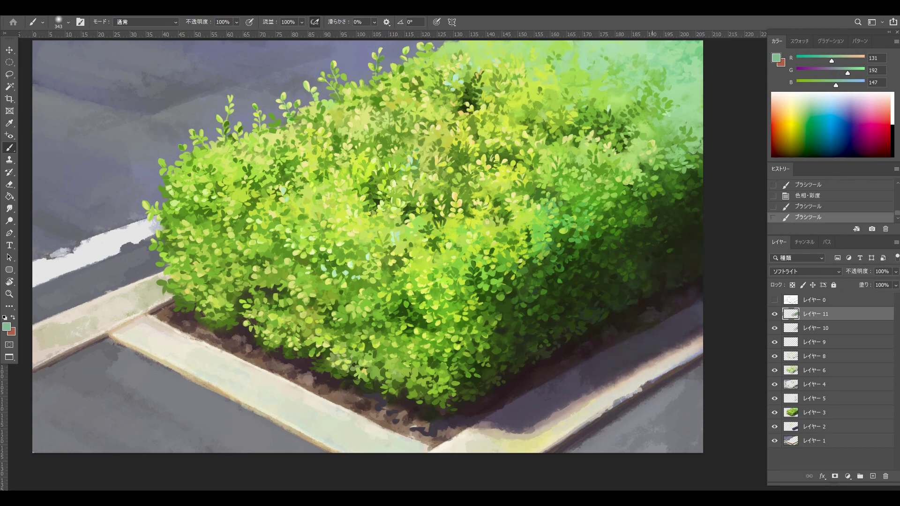
Step: Try a light blue glaze, RGB 131, 192, 255, over the shaded face and ground shadow with a 537 px brush, and undo it
left_click_drag(714, 244, 722, 240)
left_click_drag(836, 85, 865, 85)
mouse_move(699, 262)
left_mouse_down()
mouse_move(668, 319)
mouse_move(688, 264)
mouse_move(710, 277)
mouse_move(617, 374)
left_mouse_up()
key("ctrl+z")
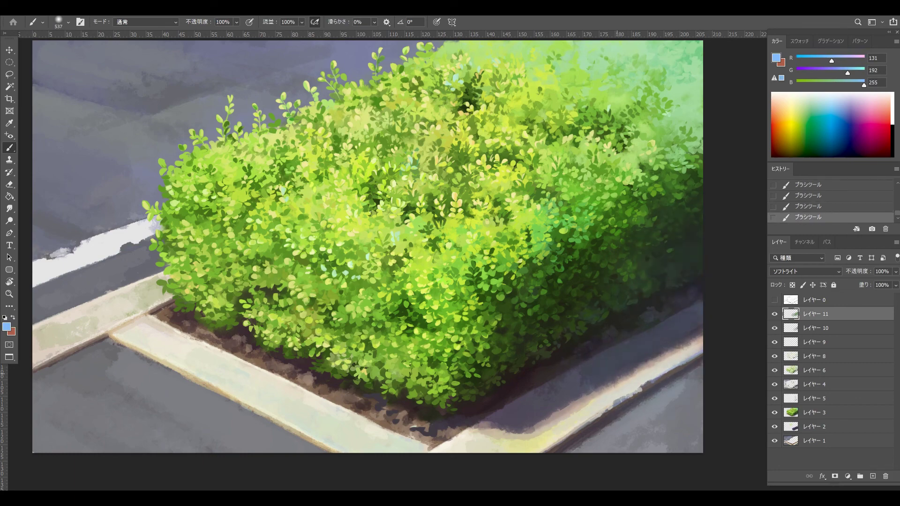
key("ctrl+z")
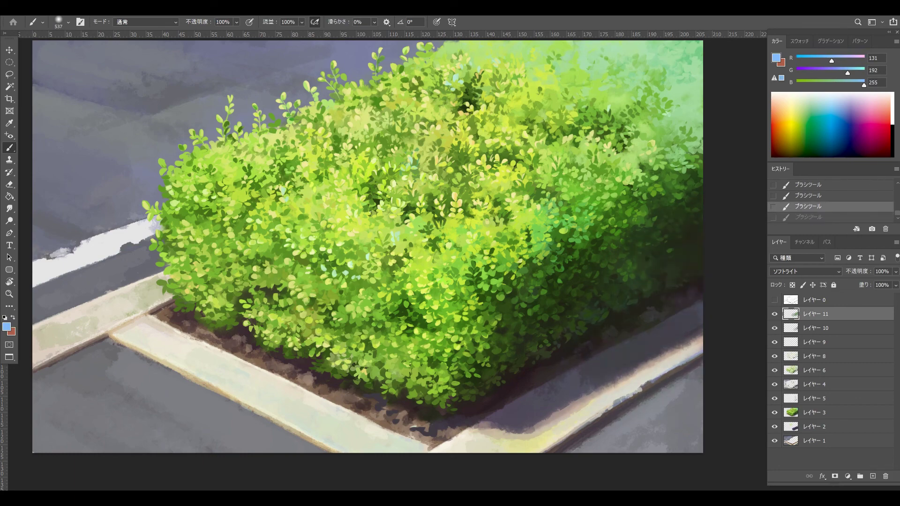
Step: Try a violet glaze (RGB 145, 108, 255) and a green one (RGB 97, 171, 59) over the shaded far end, undoing each
mouse_move(847, 72)
left_mouse_down()
mouse_move(825, 72)
mouse_move(835, 60)
left_mouse_up()
left_click_drag(713, 291, 729, 297)
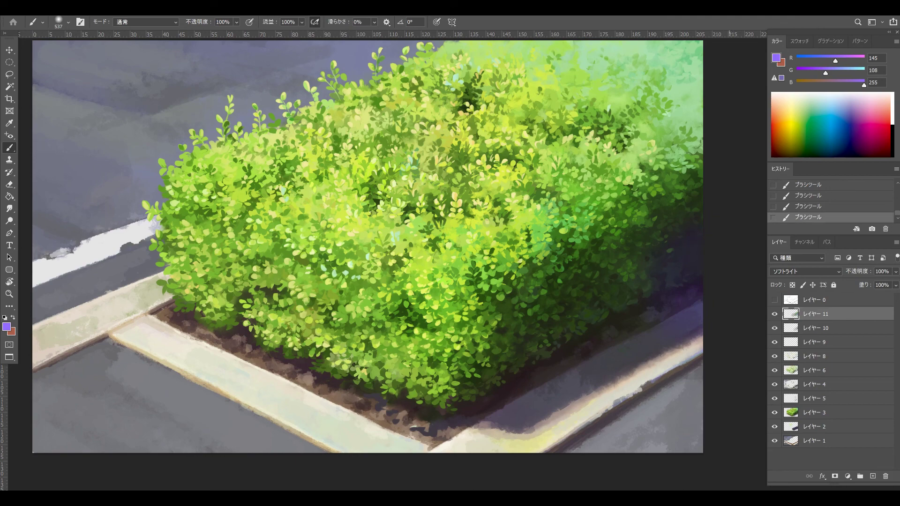
key("ctrl+z")
left_click_drag(835, 60, 813, 85)
key("ctrl+shift+z")
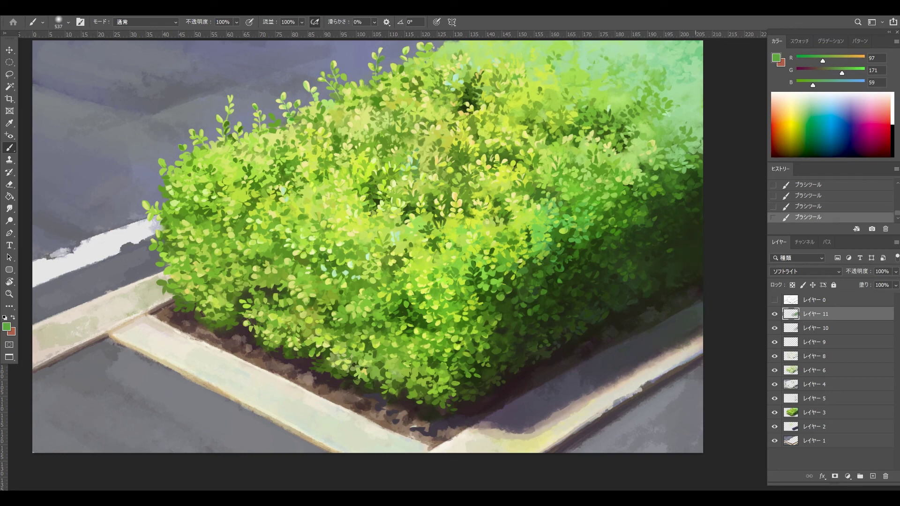
key("ctrl+z")
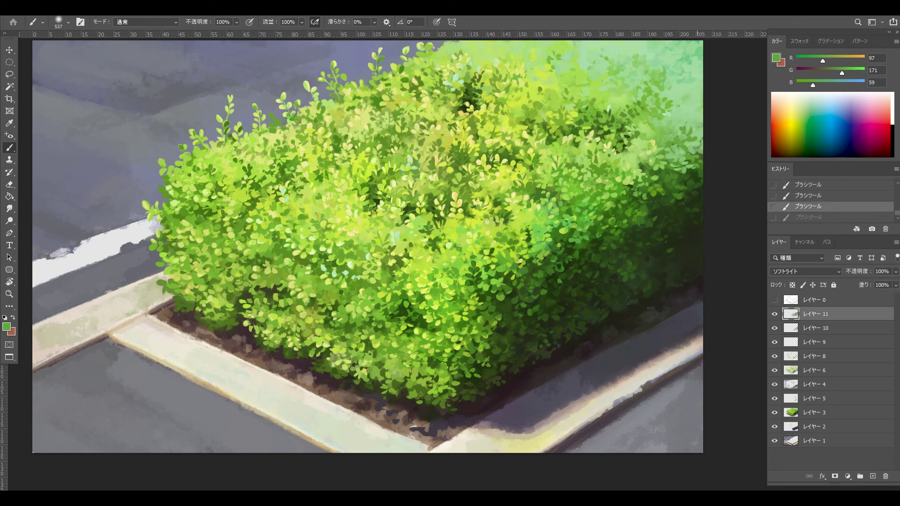
Step: Reduce the brush size to 108 px and check the overall balance of the whole painting
mouse_move(611, 155)
left_mouse_down()
mouse_move(516, 155)
mouse_move(554, 151)
mouse_move(546, 152)
left_mouse_up()
key("ctrl+minus")
key("ctrl+minus")
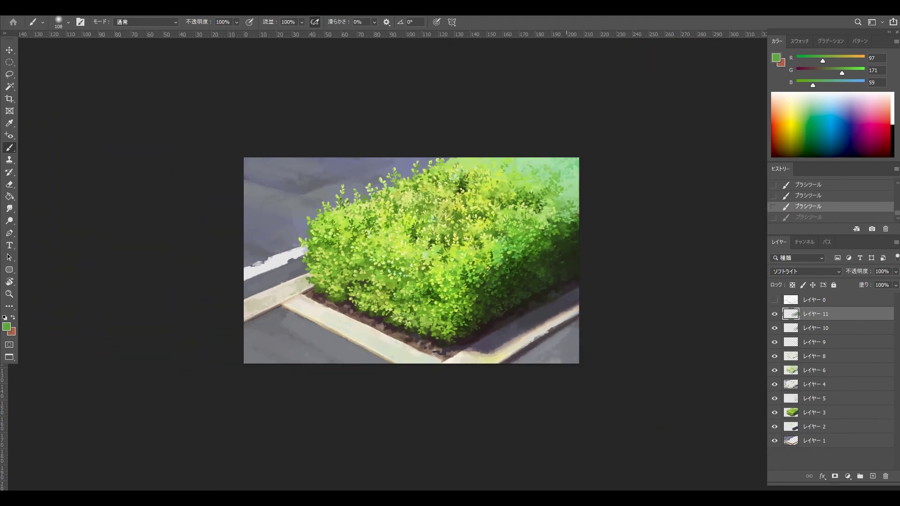
scroll(454, 274, "up", 1)
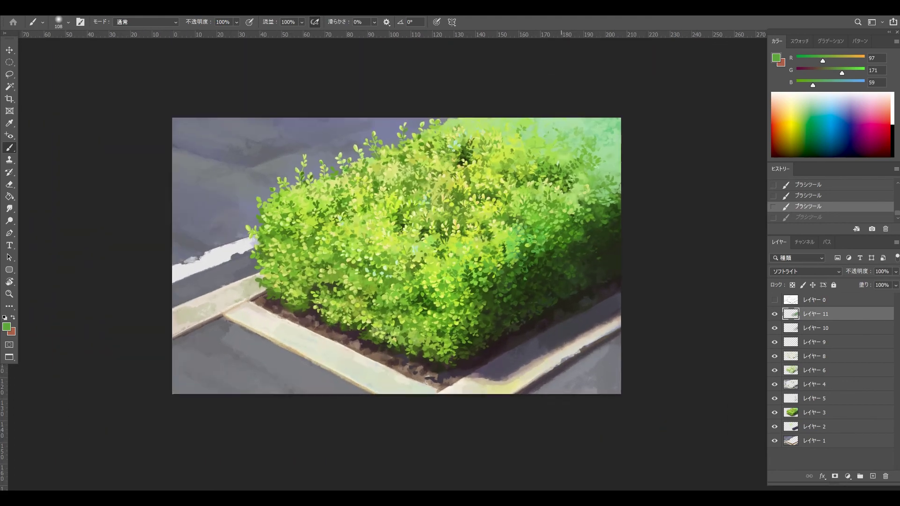
scroll(457, 274, "up", 1)
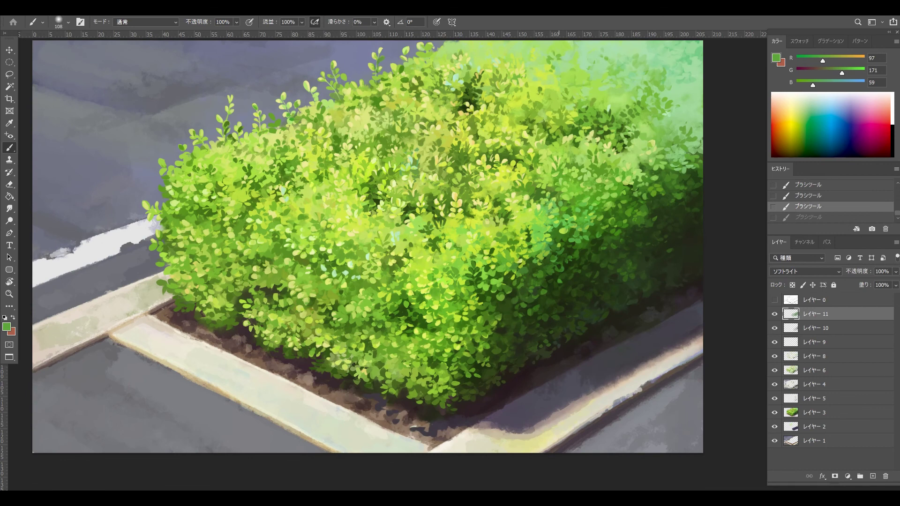